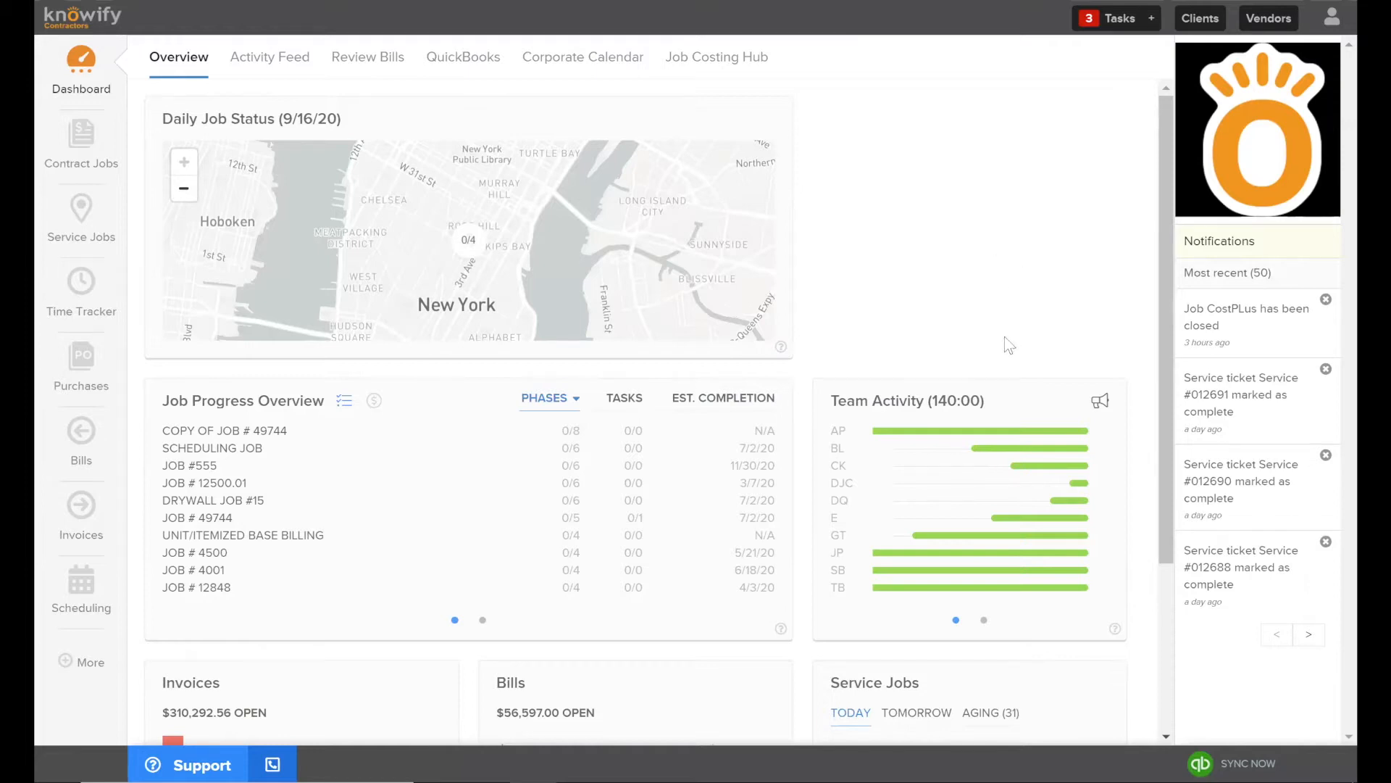
Check individual crew members' logged time entries in the dashboard's Team Activity chart.
mouse_move(899, 438)
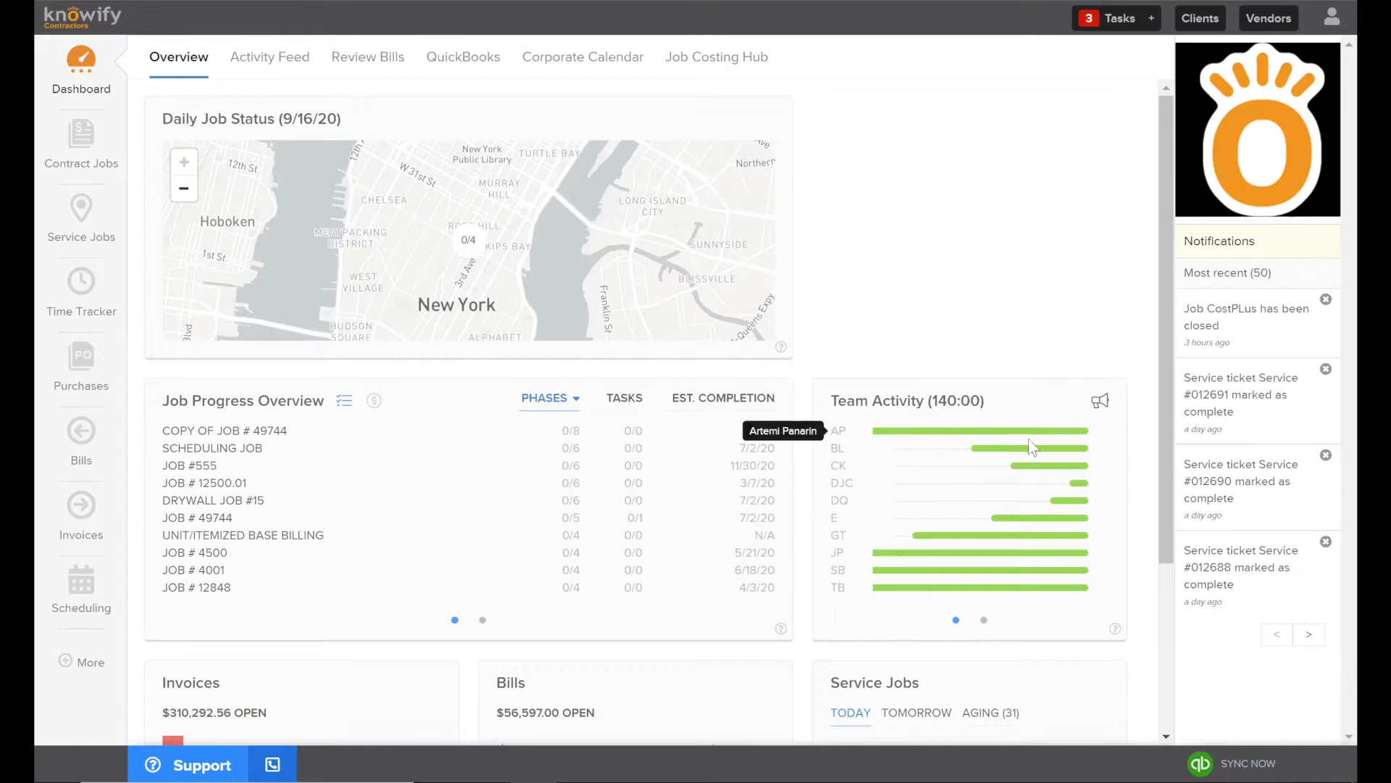
mouse_move(1029, 449)
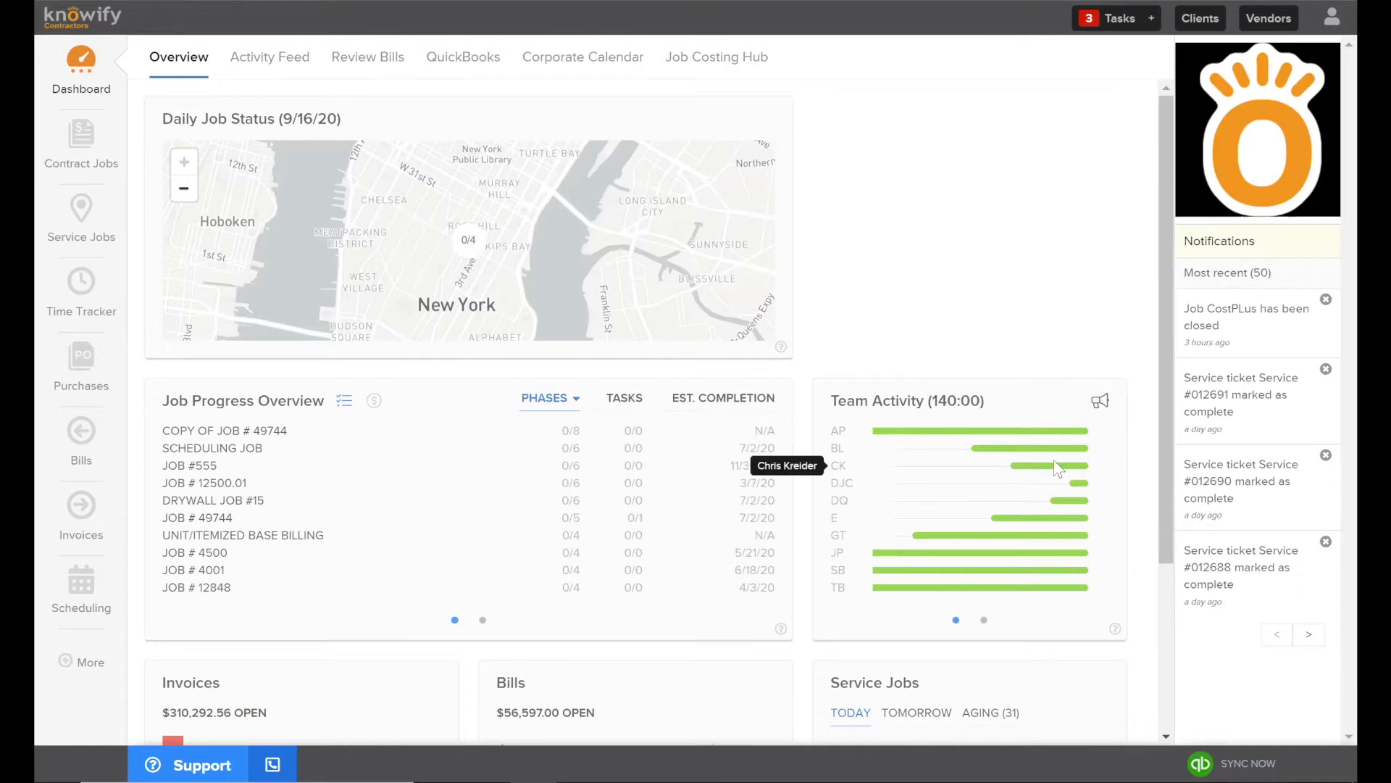
mouse_move(1057, 472)
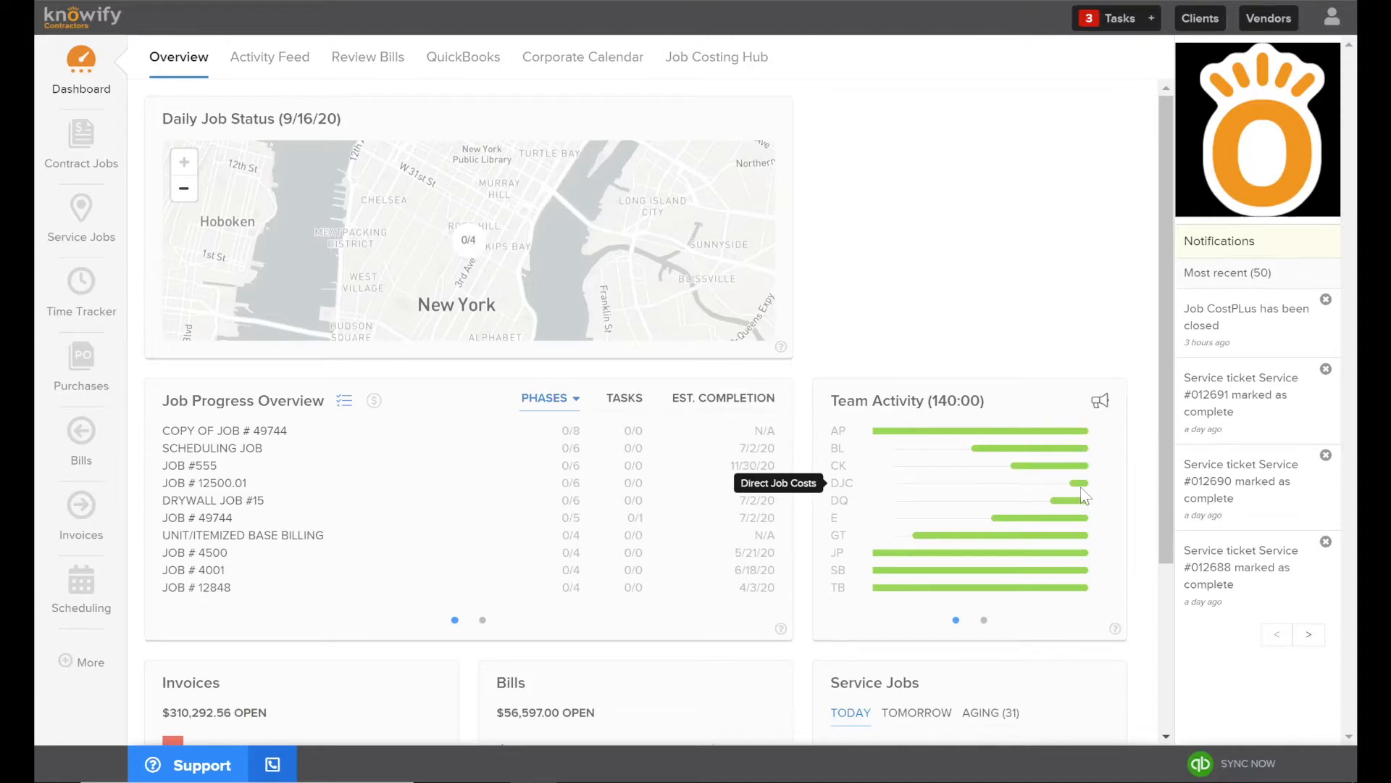
mouse_move(912, 545)
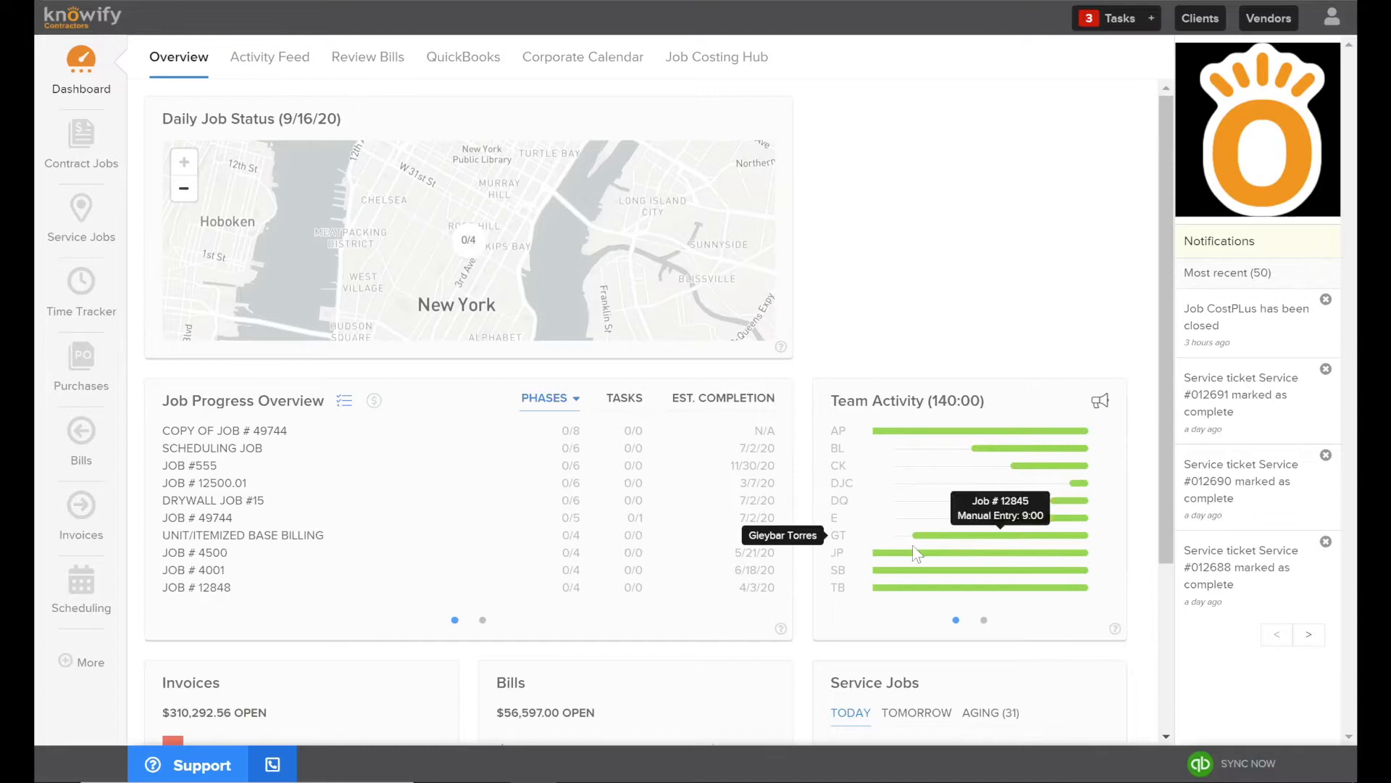
Start a crew notification from Team Activity with two foremen as recipients, and close it without sending.
click(1101, 403)
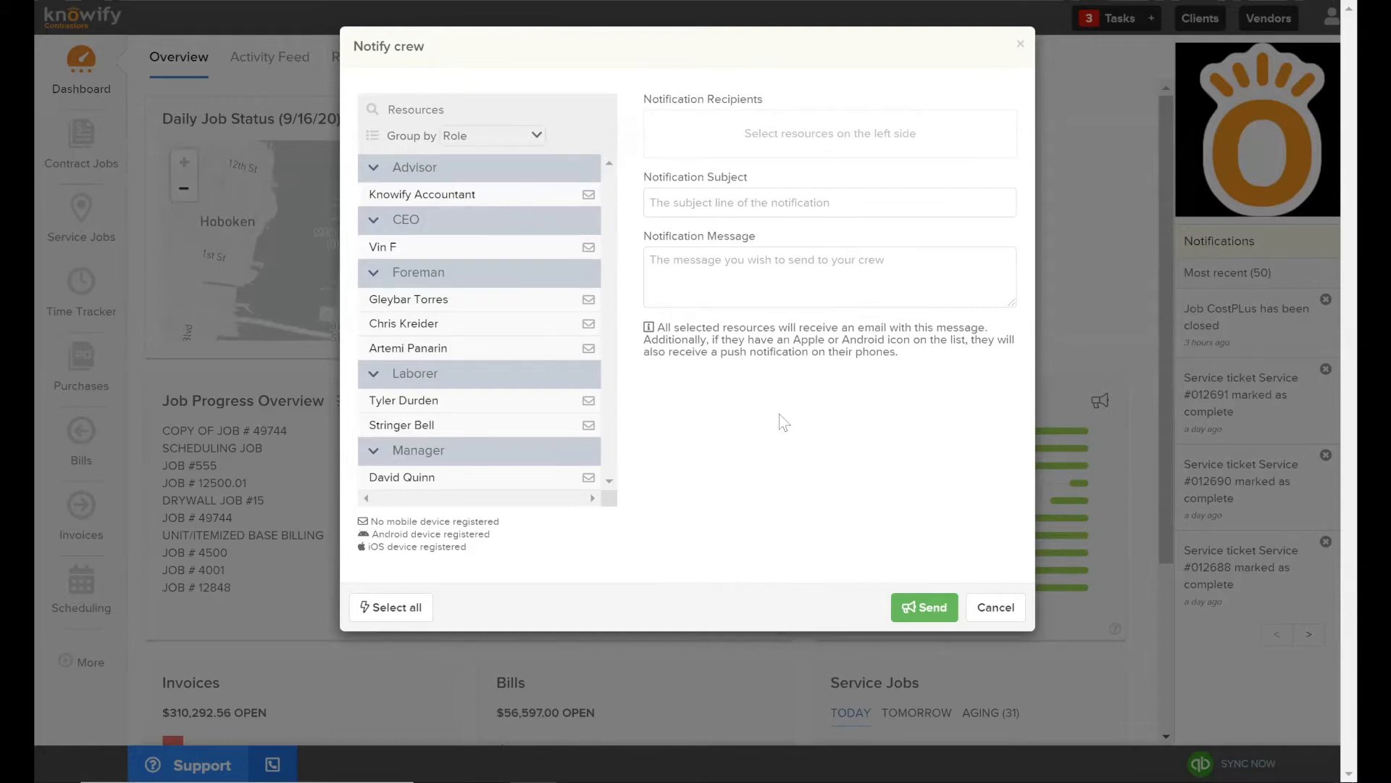
click(463, 299)
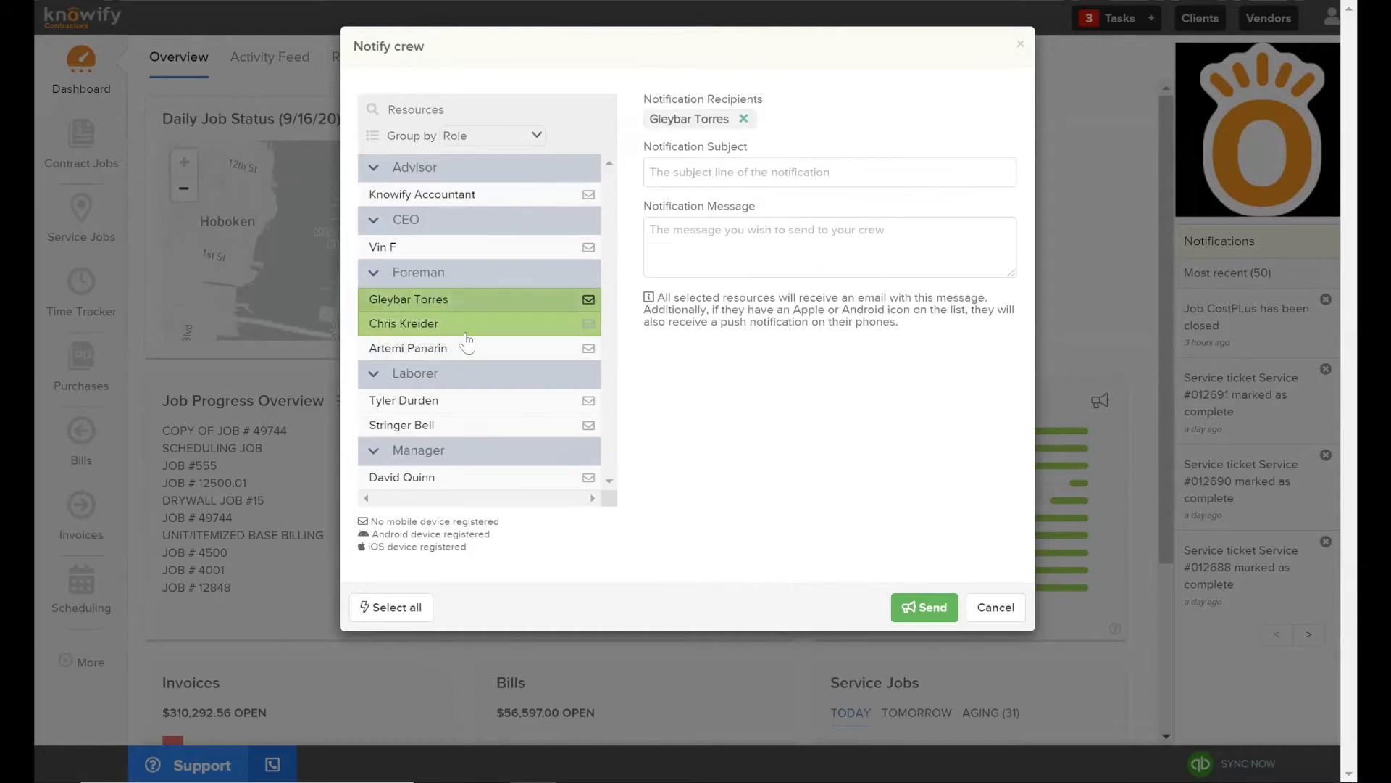
click(466, 329)
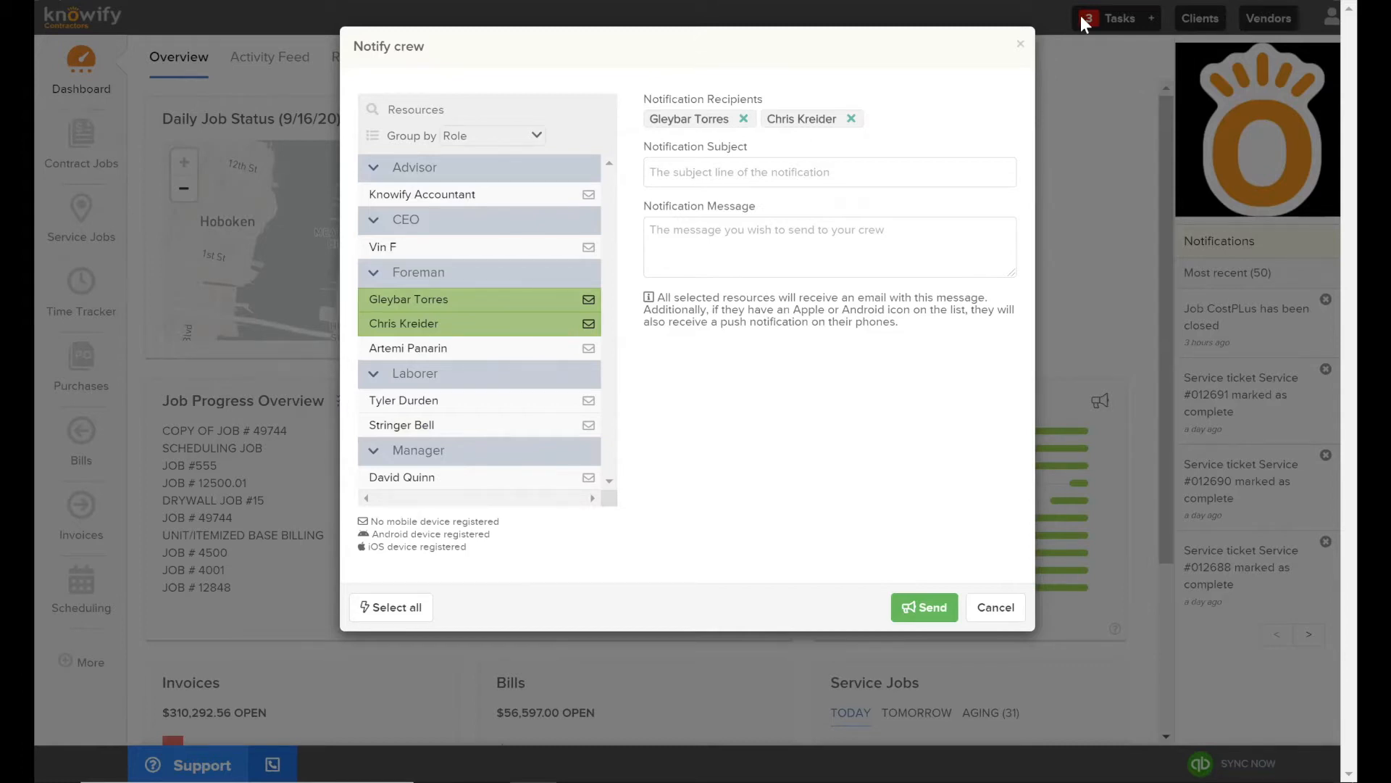
click(1020, 45)
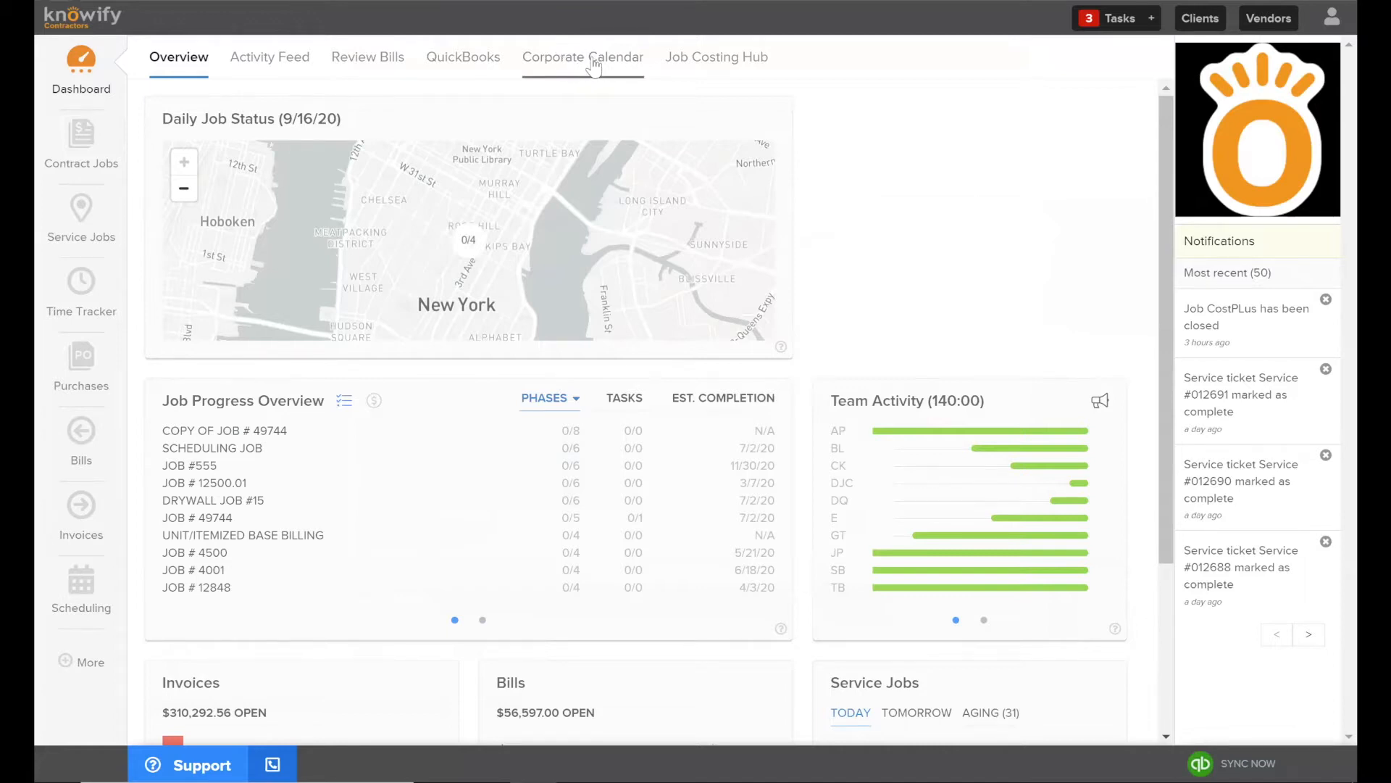
Open the Corporate Calendar in Scheduling and look over the September 2020 job allocations.
click(88, 587)
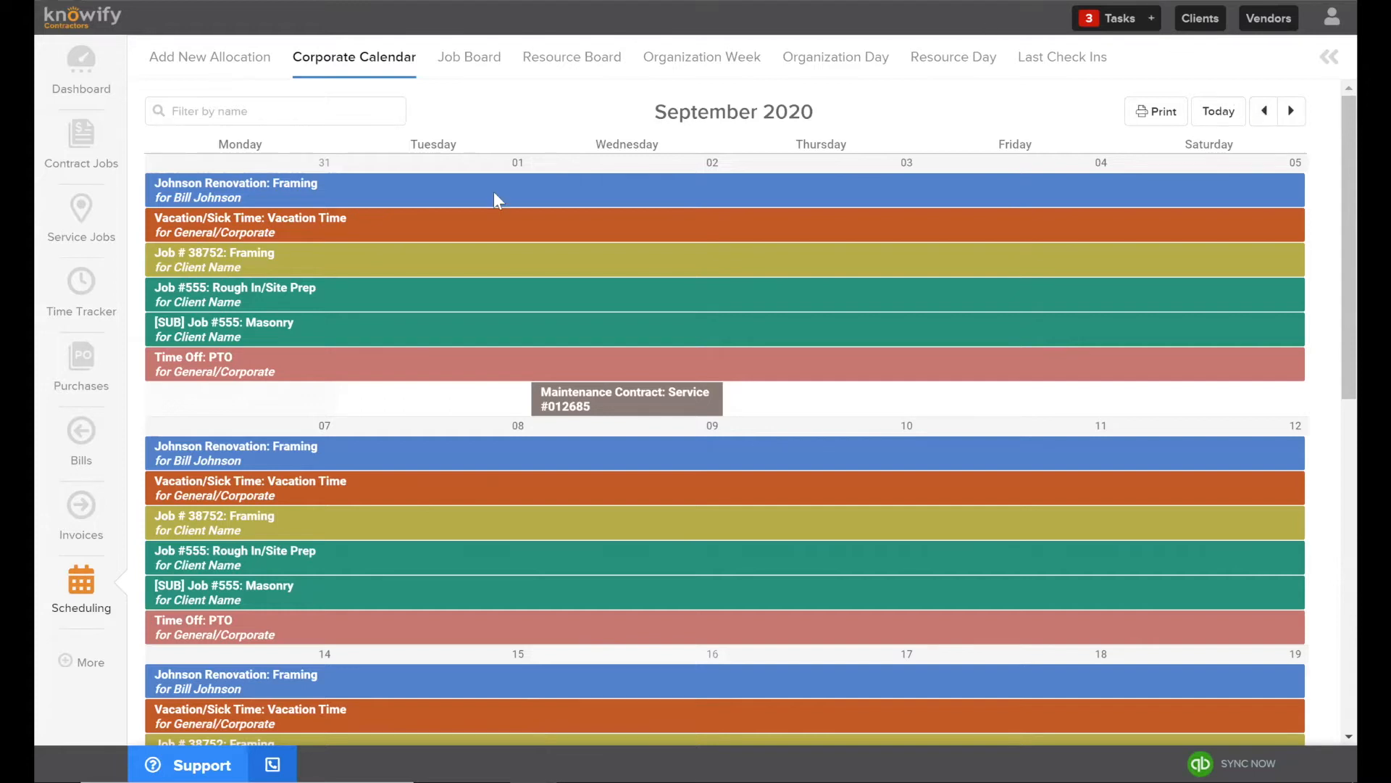
scroll(686, 235, down, 2)
scroll(685, 237, down, 1)
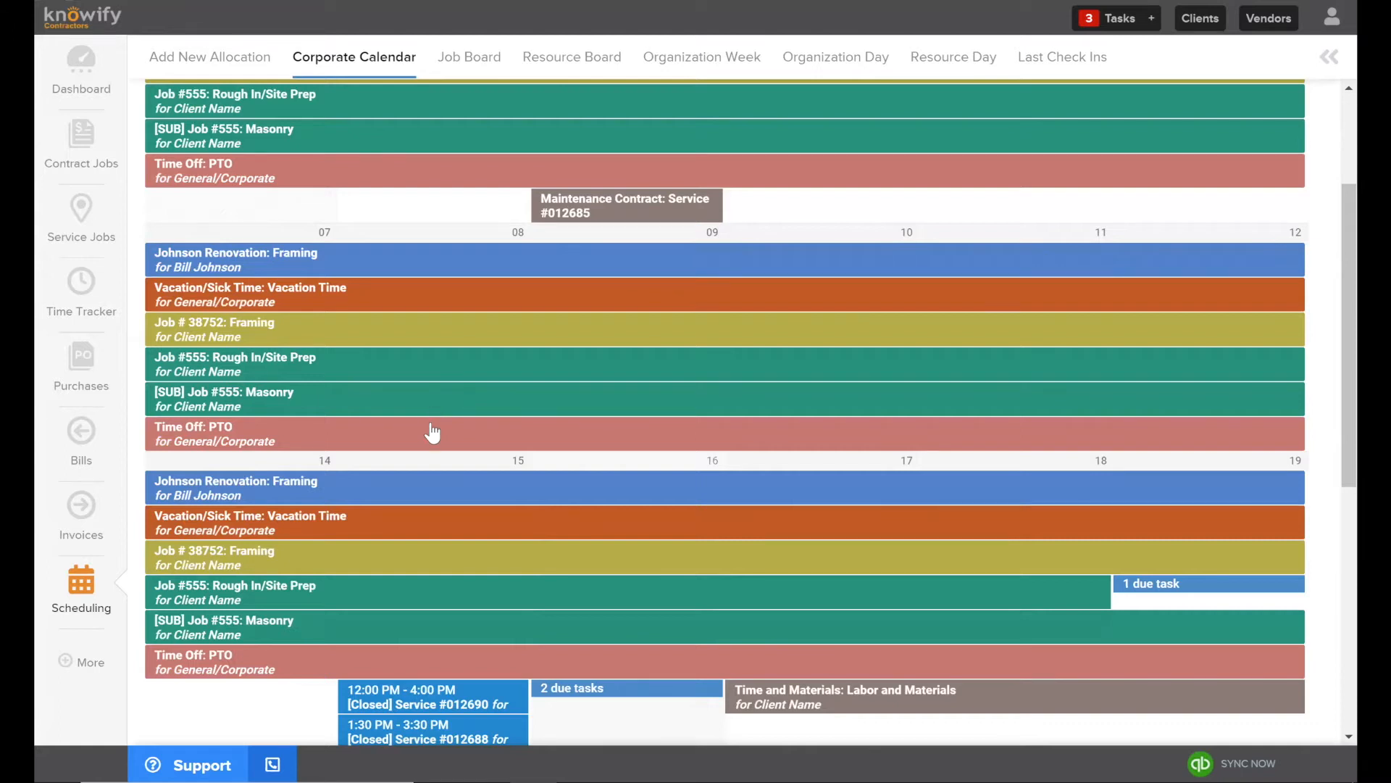
scroll(464, 406, up, 5)
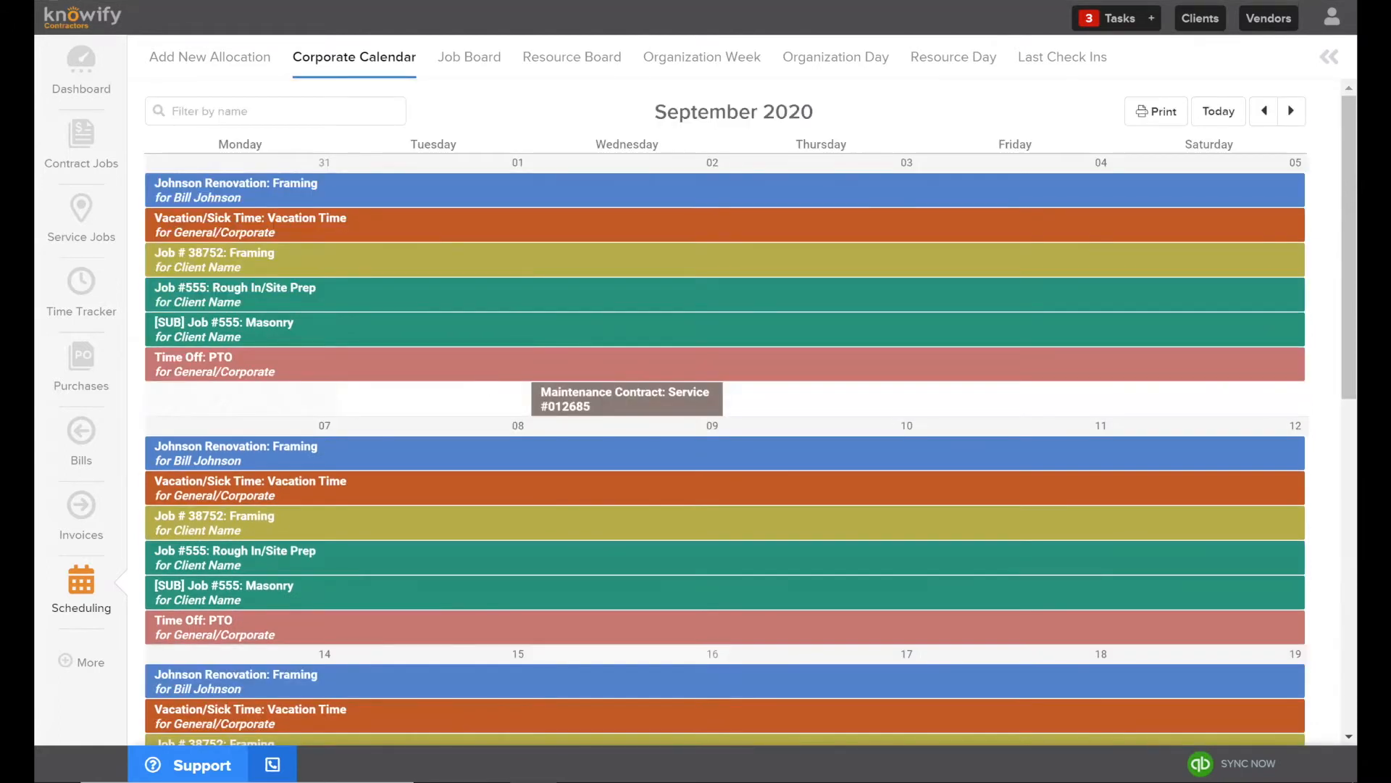
Page the Corporate Calendar ahead to February 2021, and return it to September 2020.
click(1292, 112)
click(1294, 113)
click(1294, 114)
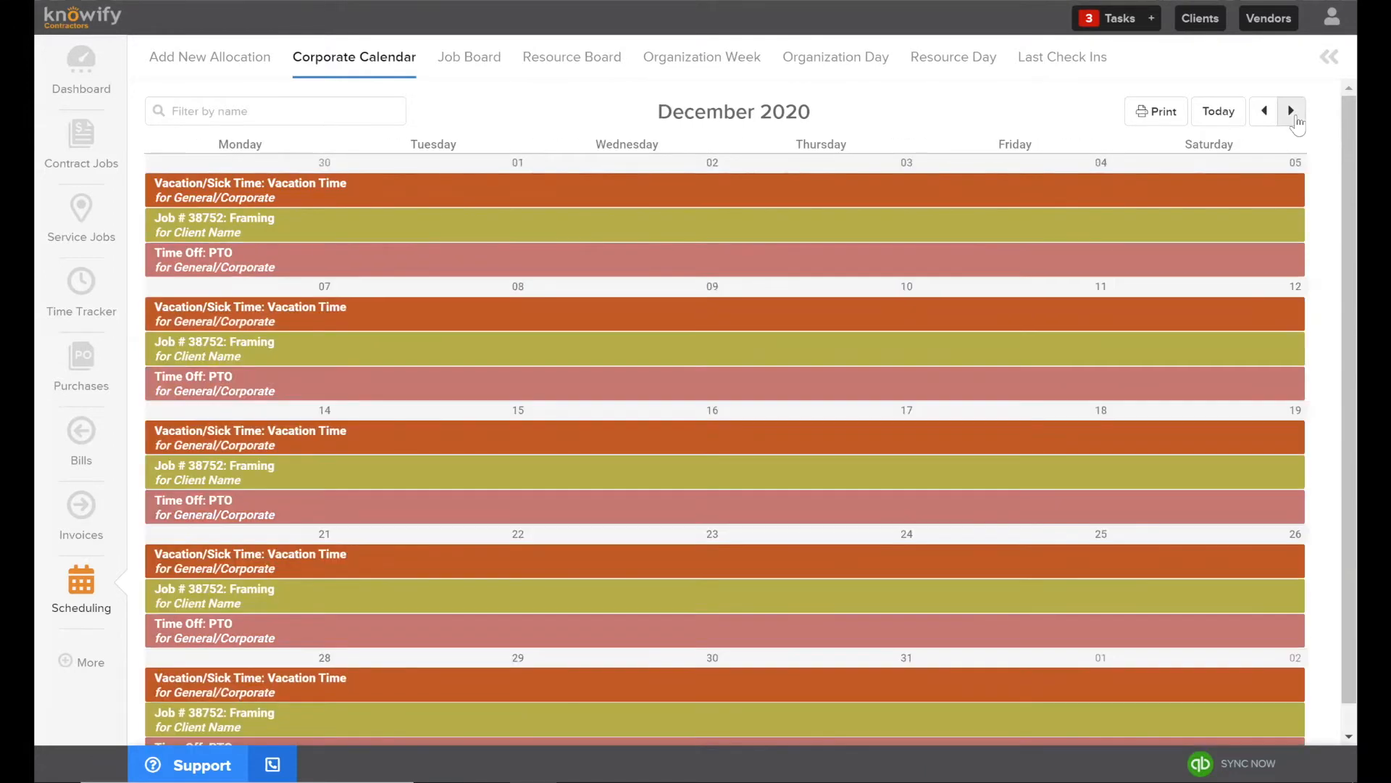
click(1295, 115)
click(1292, 116)
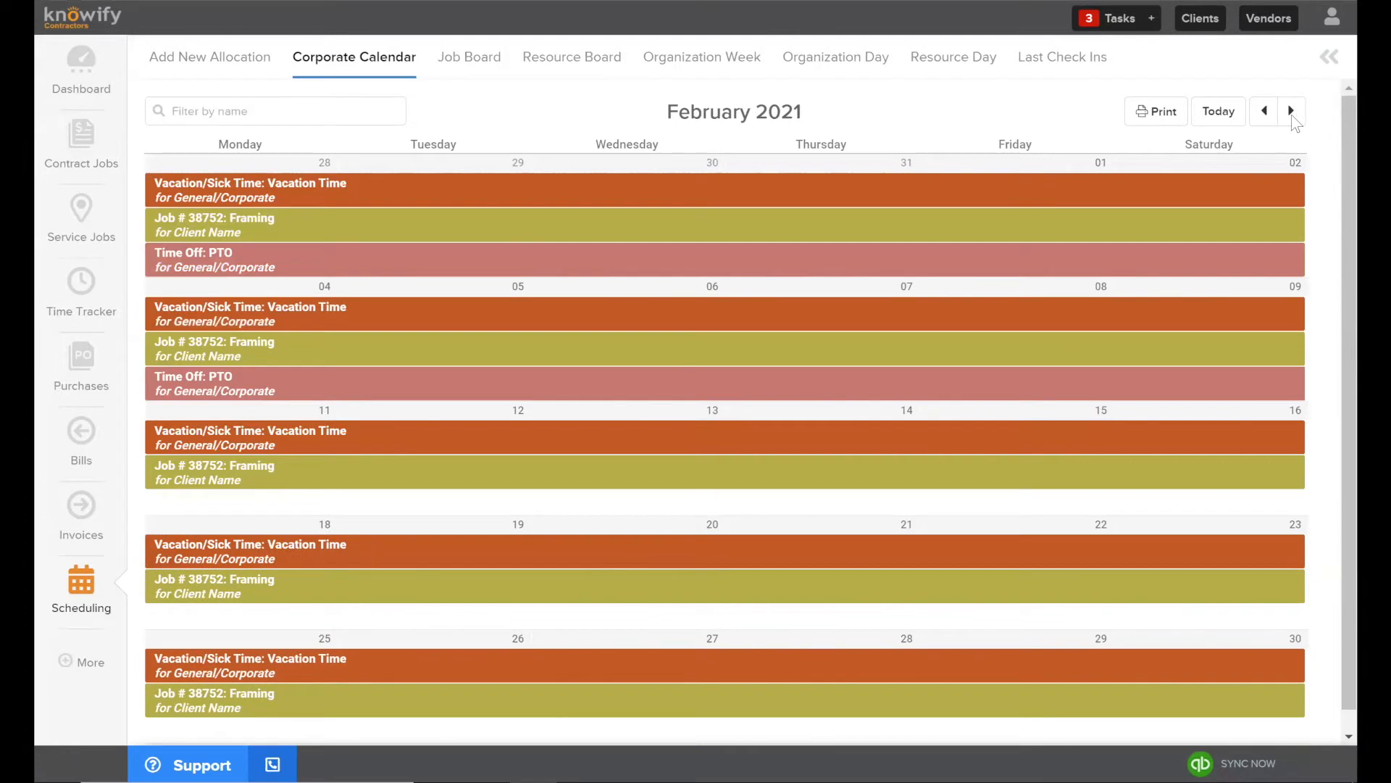
click(1218, 111)
click(1264, 111)
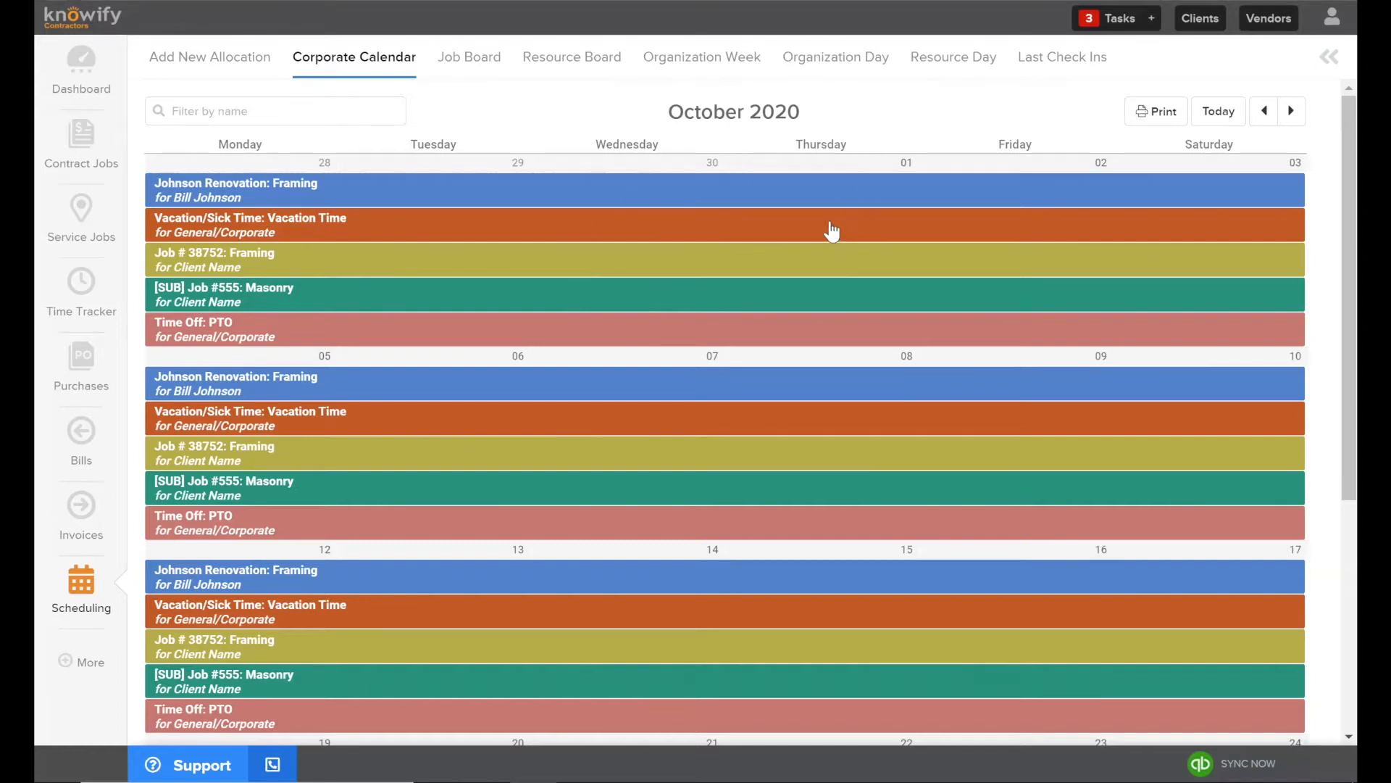
click(1264, 120)
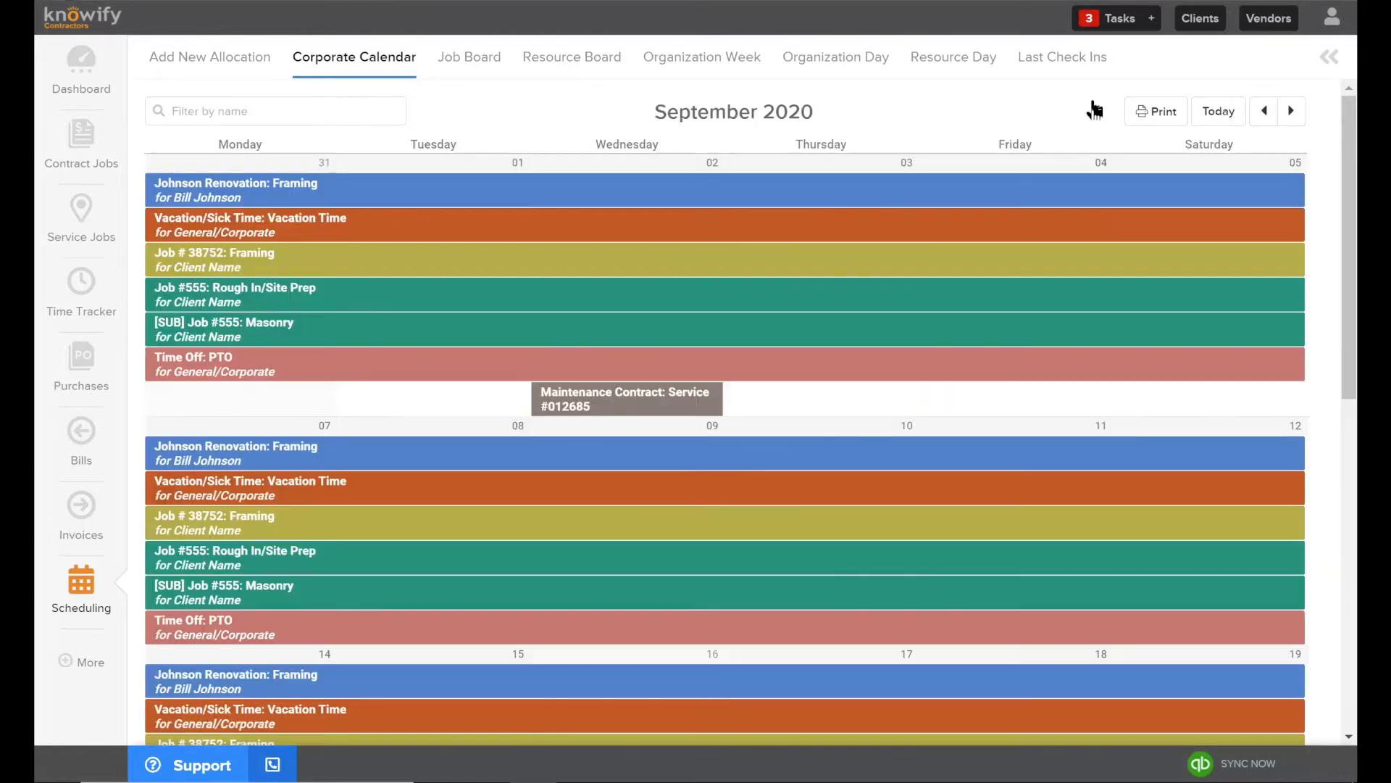
Reschedule the Maintenance Contract service entry in the first week to Friday, September 4.
scroll(604, 419, down, 1)
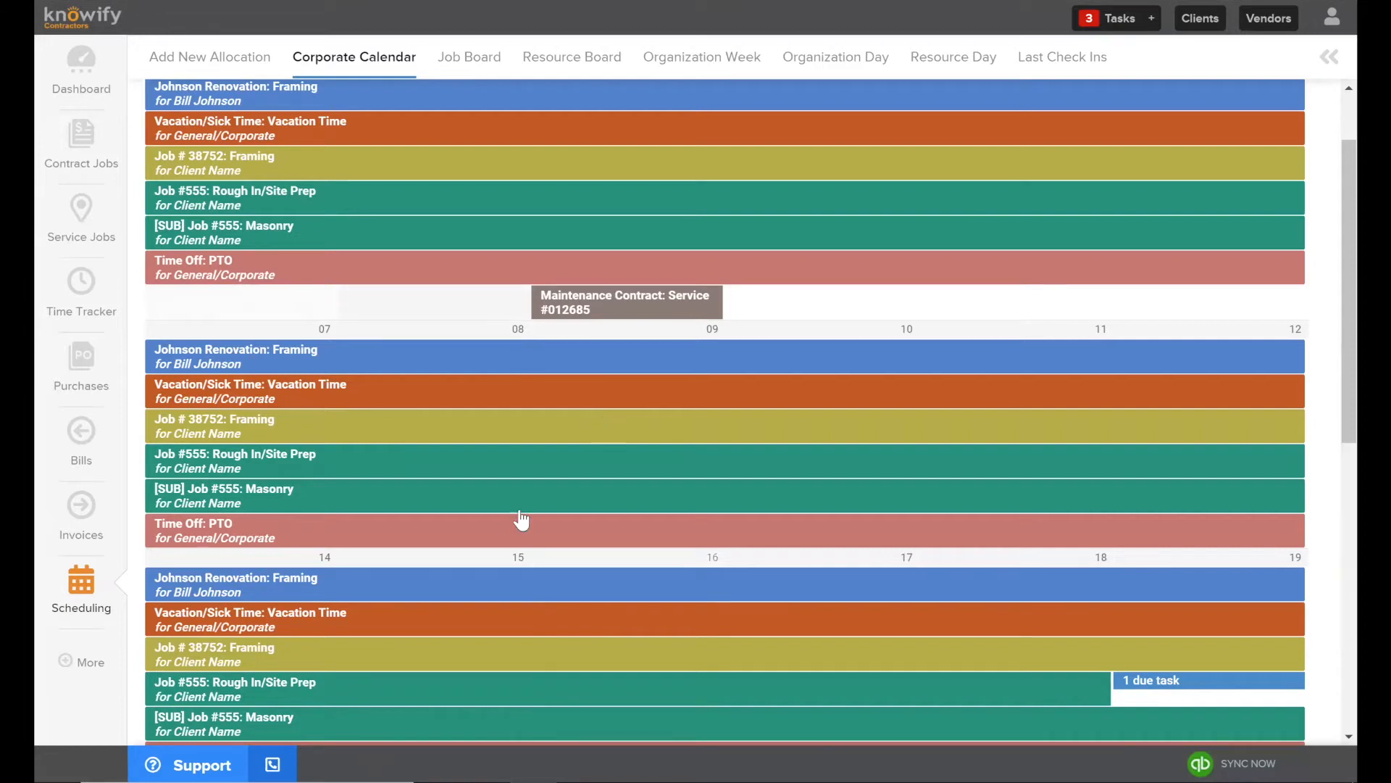
scroll(791, 482, up, 1)
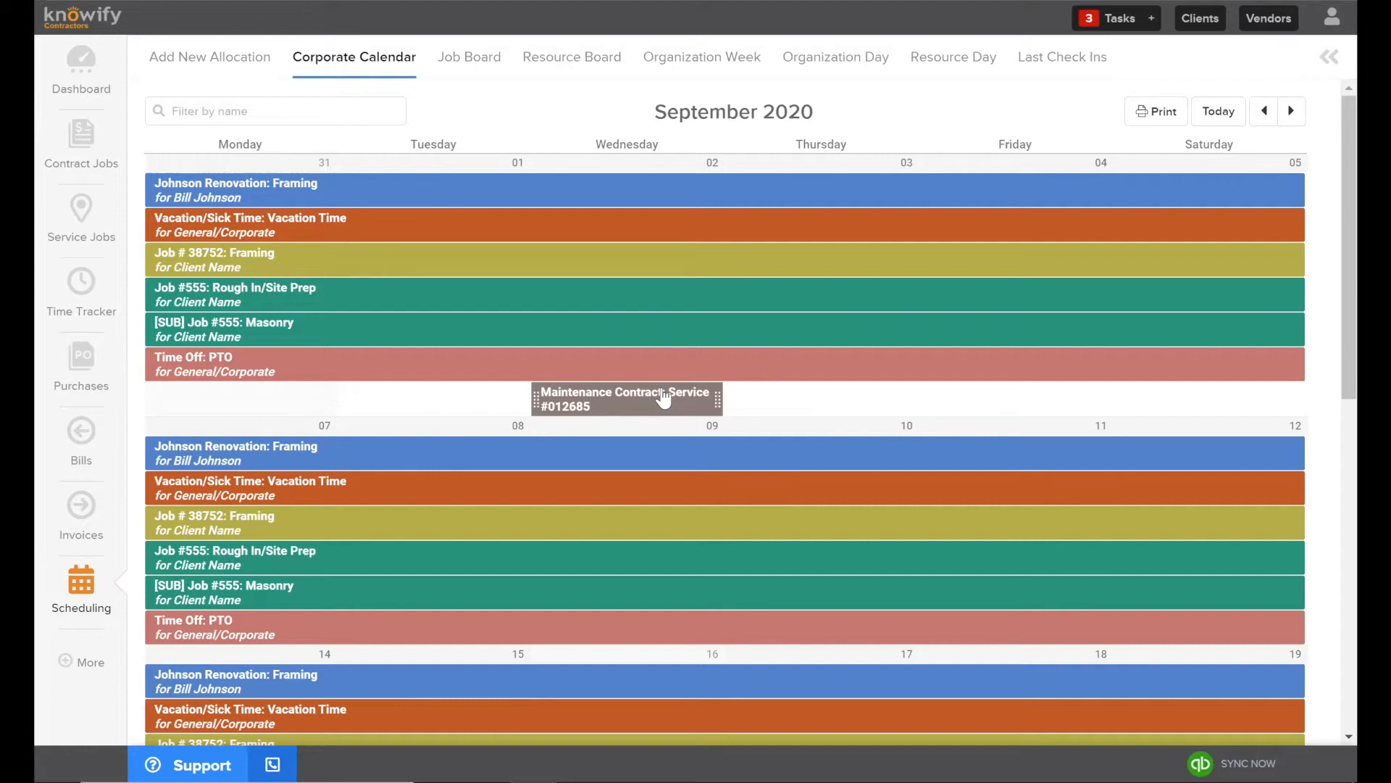
drag(519, 392, 908, 402)
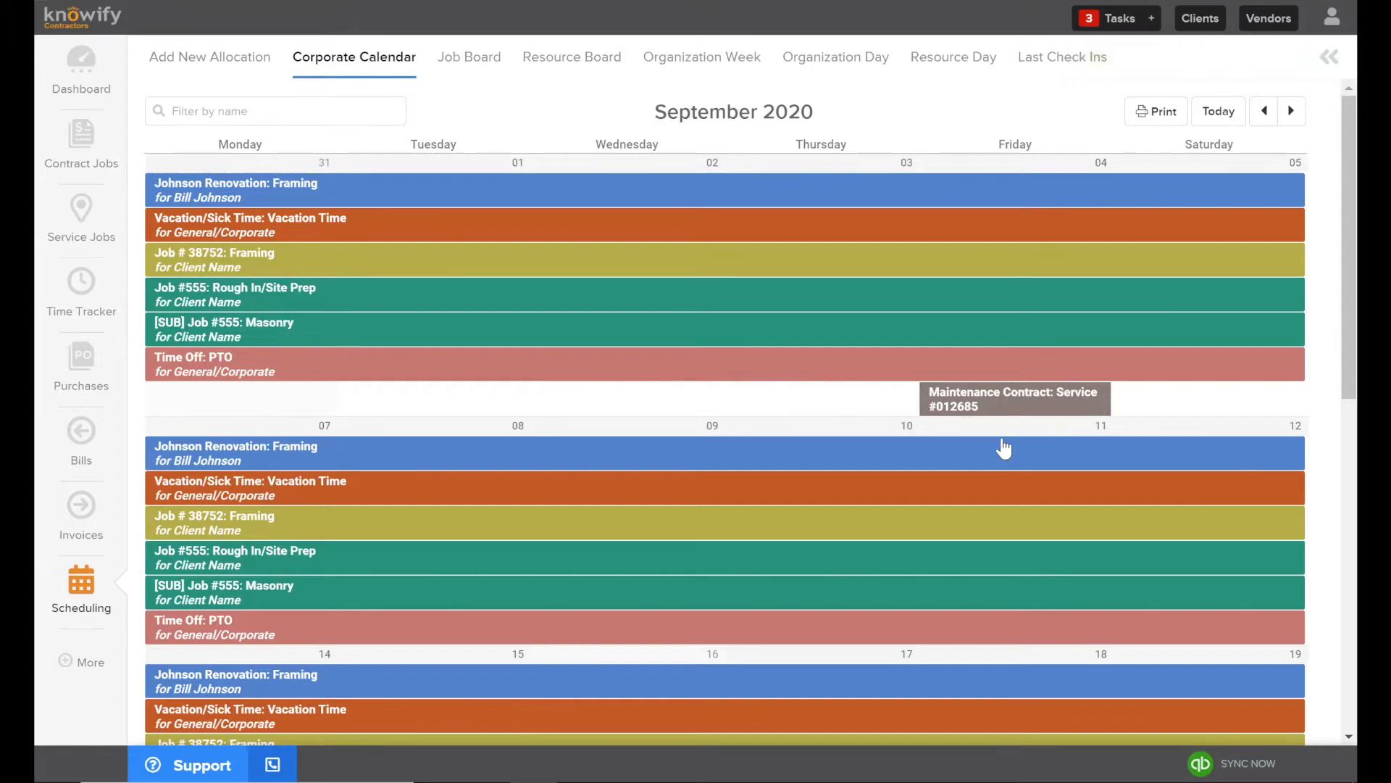
Shorten Job #555's Rough In/Site Prep phase so it ends on Wednesday, September 16.
scroll(1003, 447, down, 5)
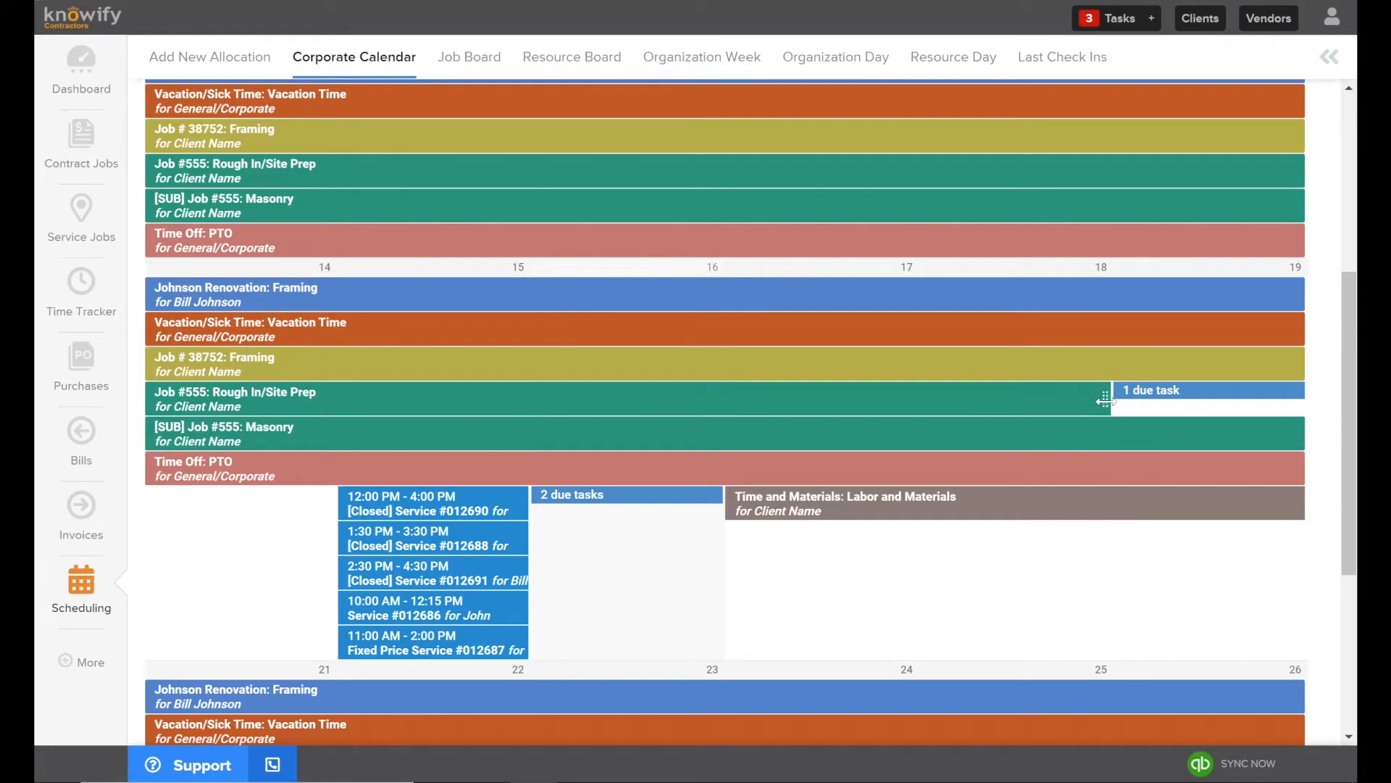
drag(1089, 411, 696, 400)
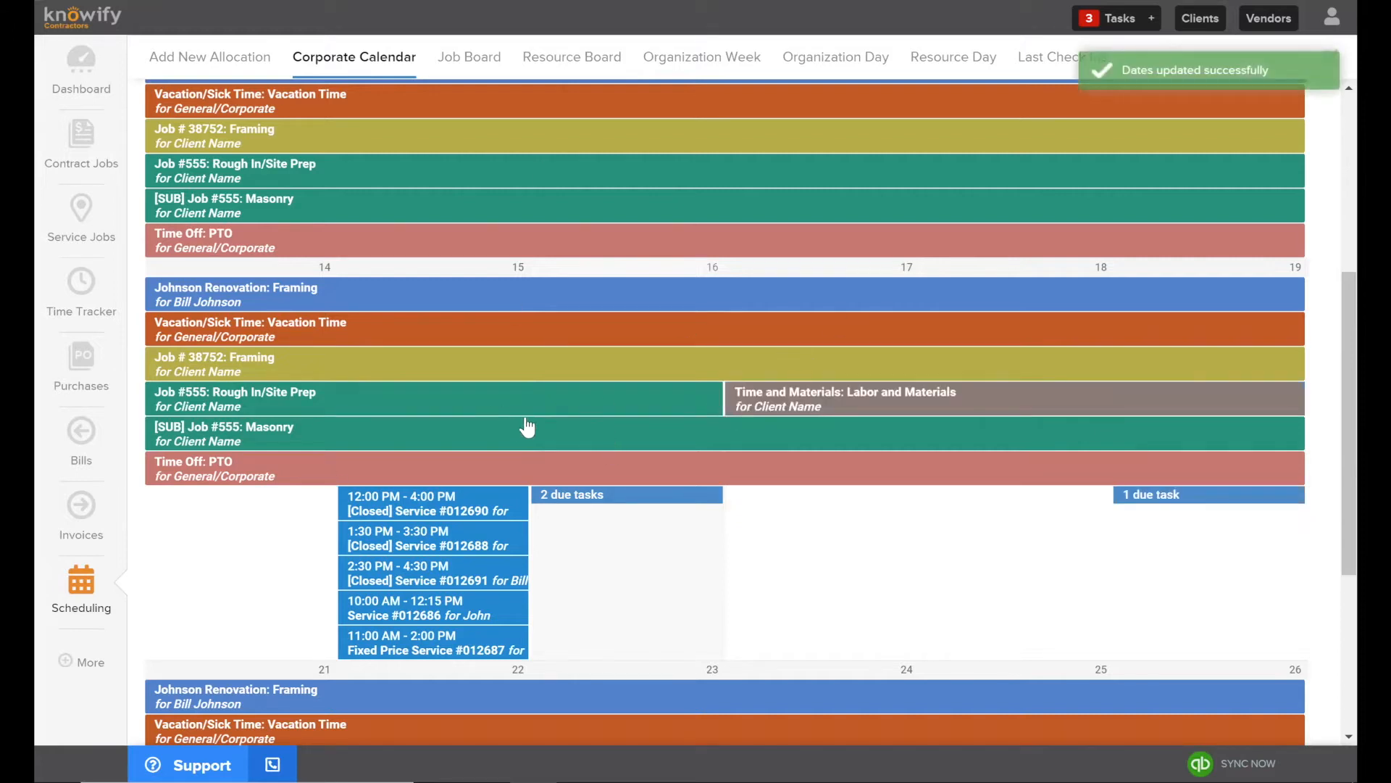
mouse_move(746, 397)
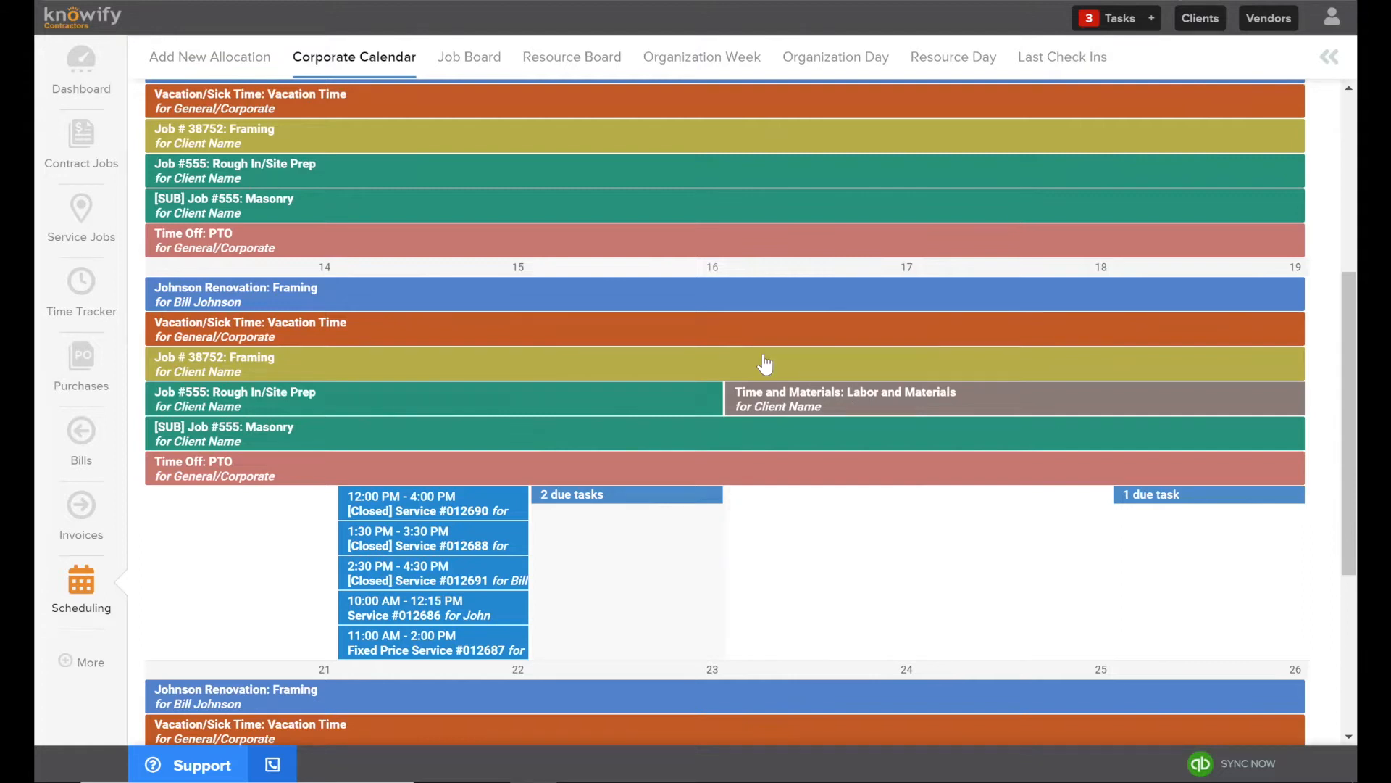
Review the due tasks, service jobs and remaining allocations across the September 2020 calendar.
scroll(703, 474, down, 1)
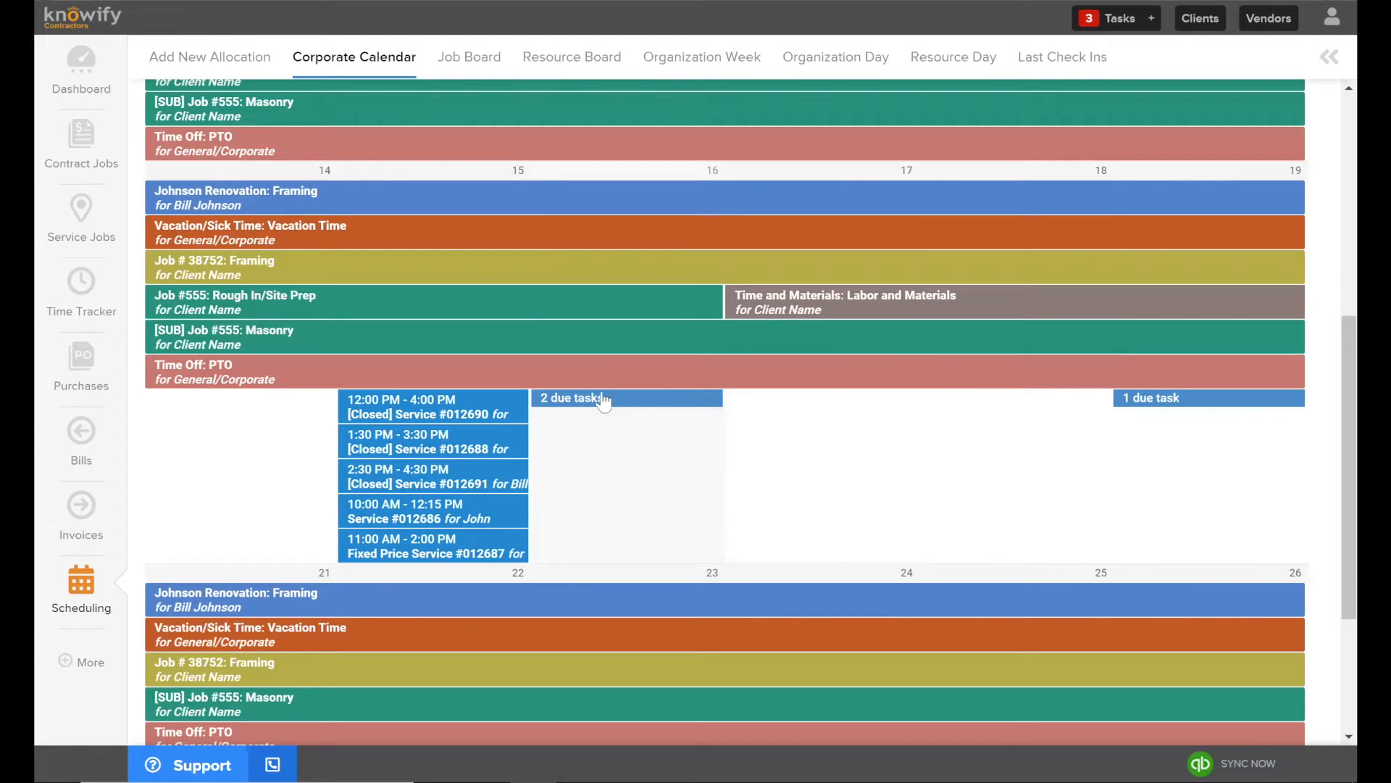
scroll(613, 402, down, 1)
scroll(1140, 367, down, 2)
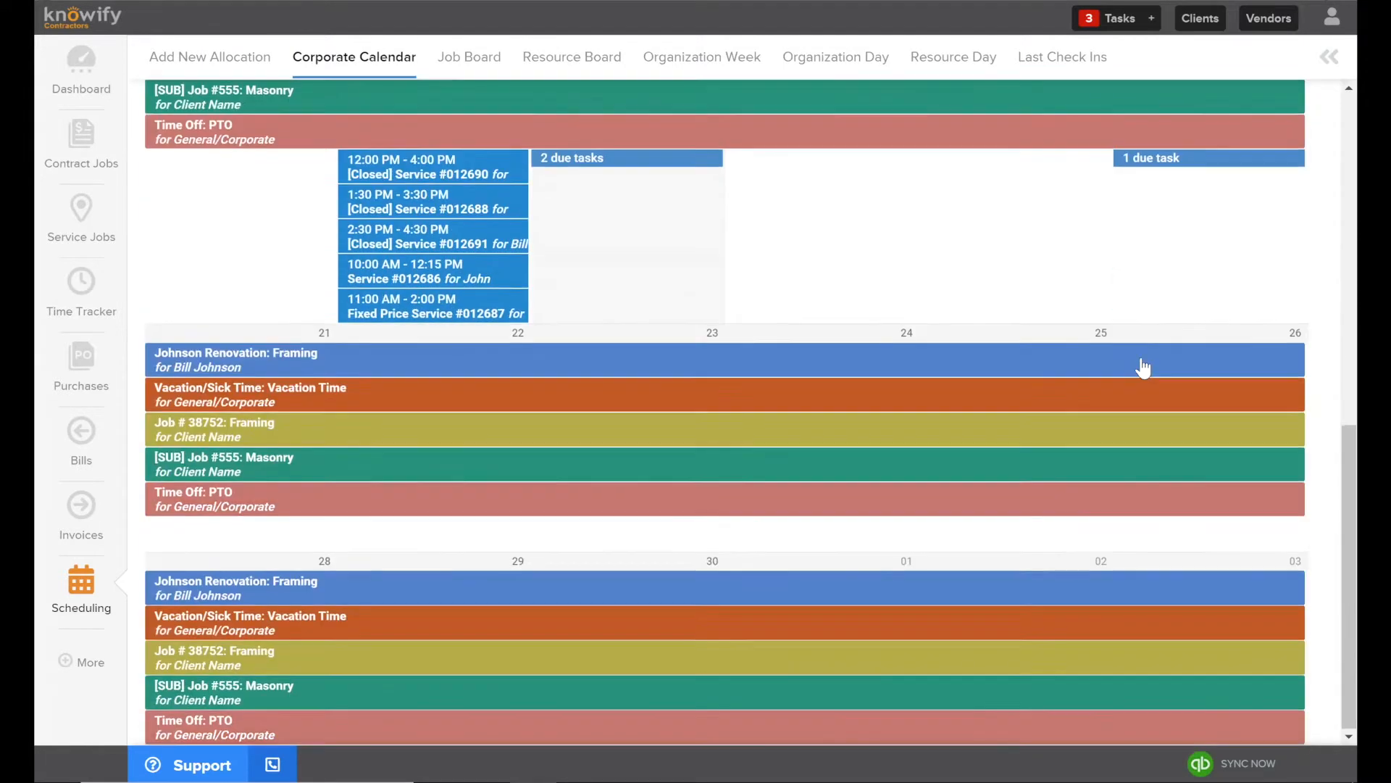
scroll(847, 364, up, 4)
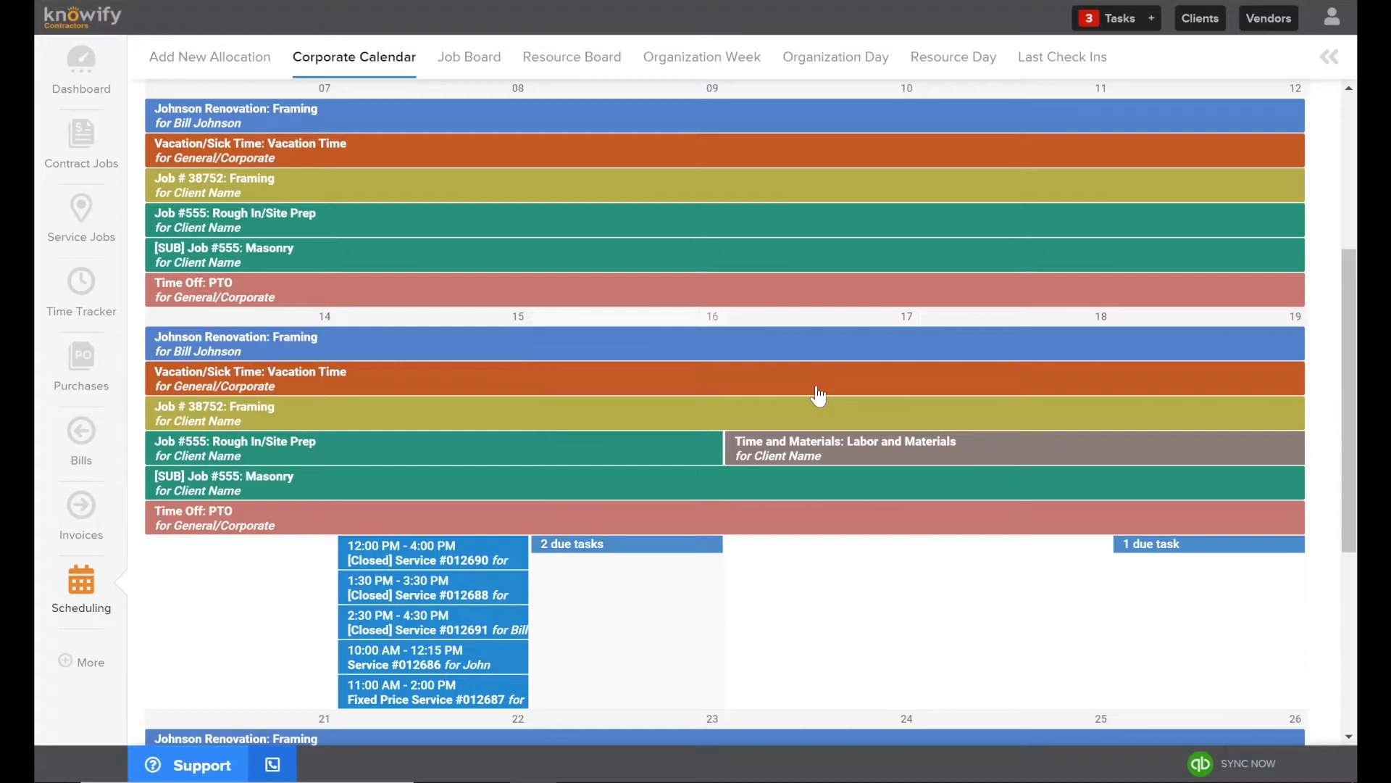
scroll(721, 208, up, 3)
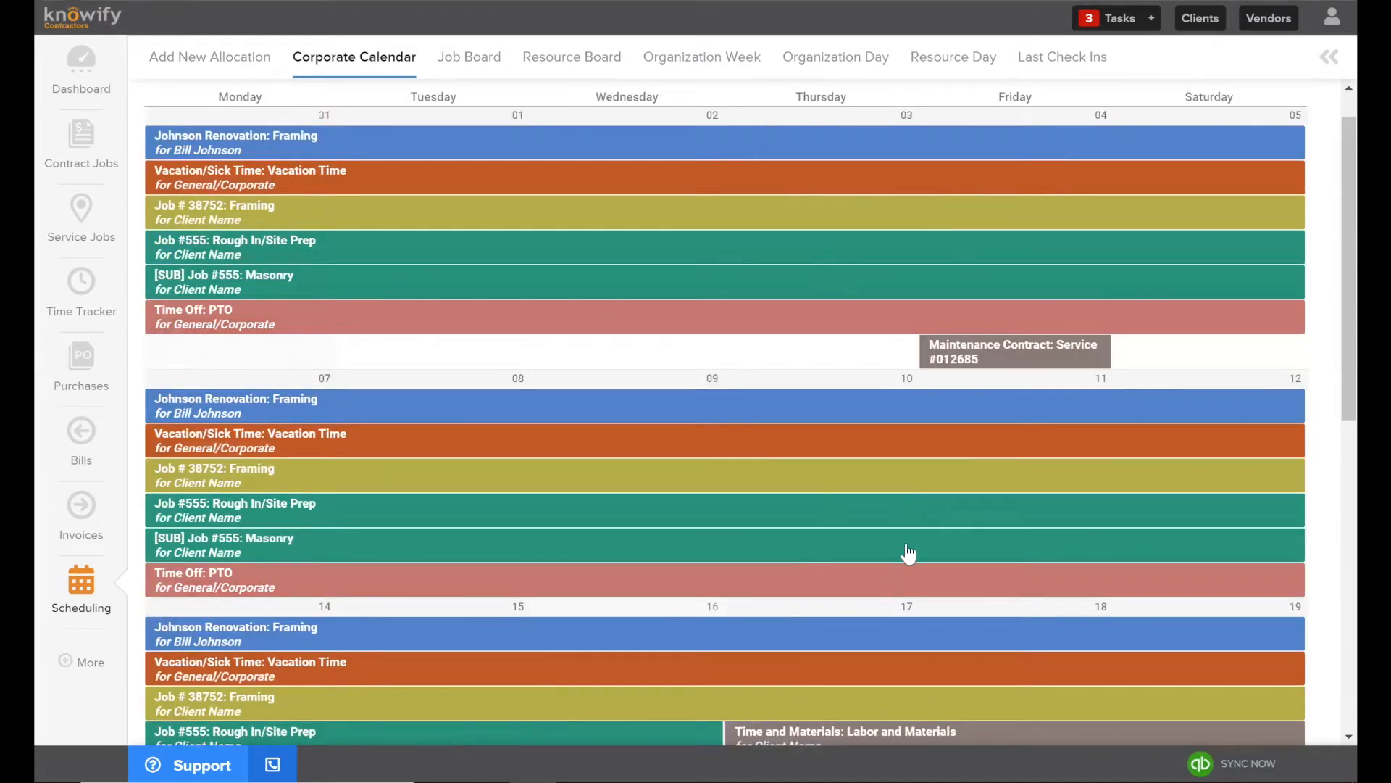
scroll(906, 554, up, 1)
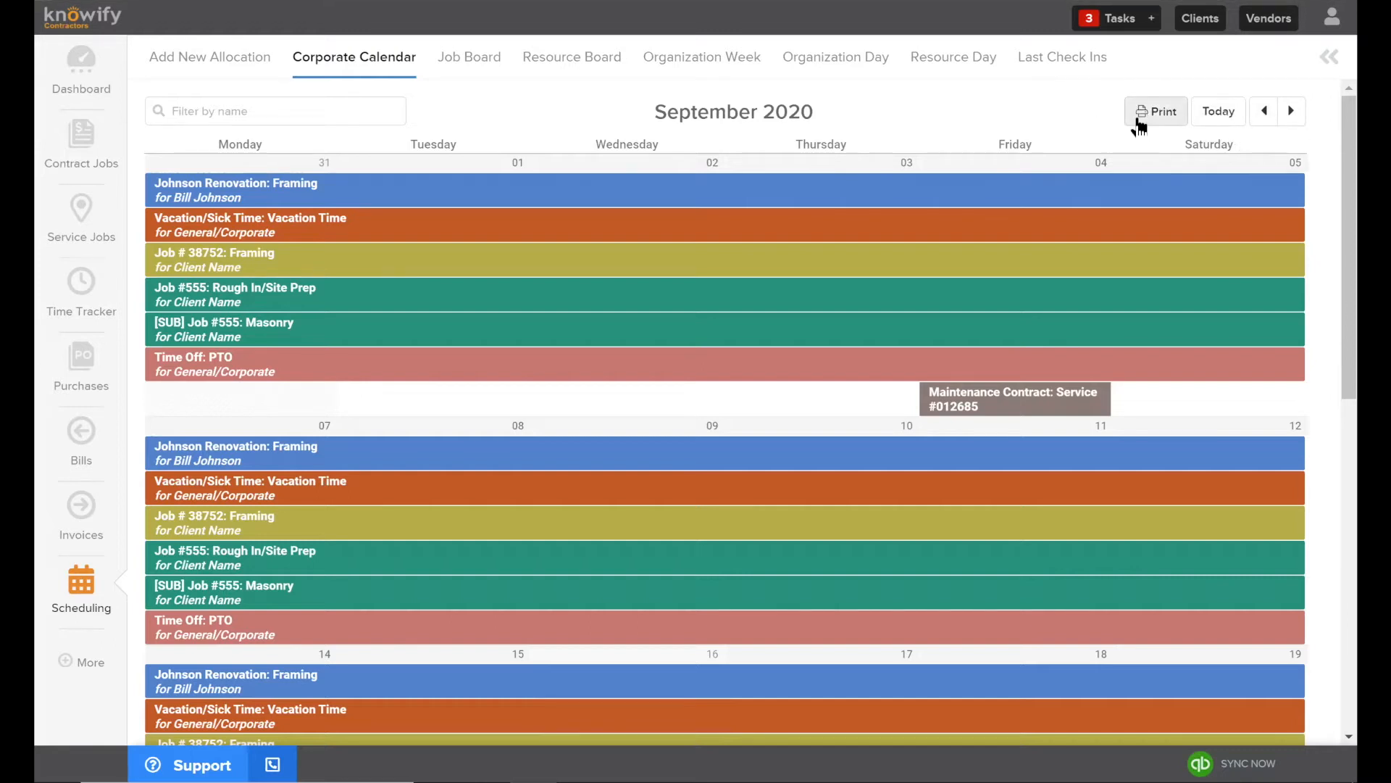
Open the Job Board and browse its timeline backward and forward through the September 2020 dates.
click(479, 65)
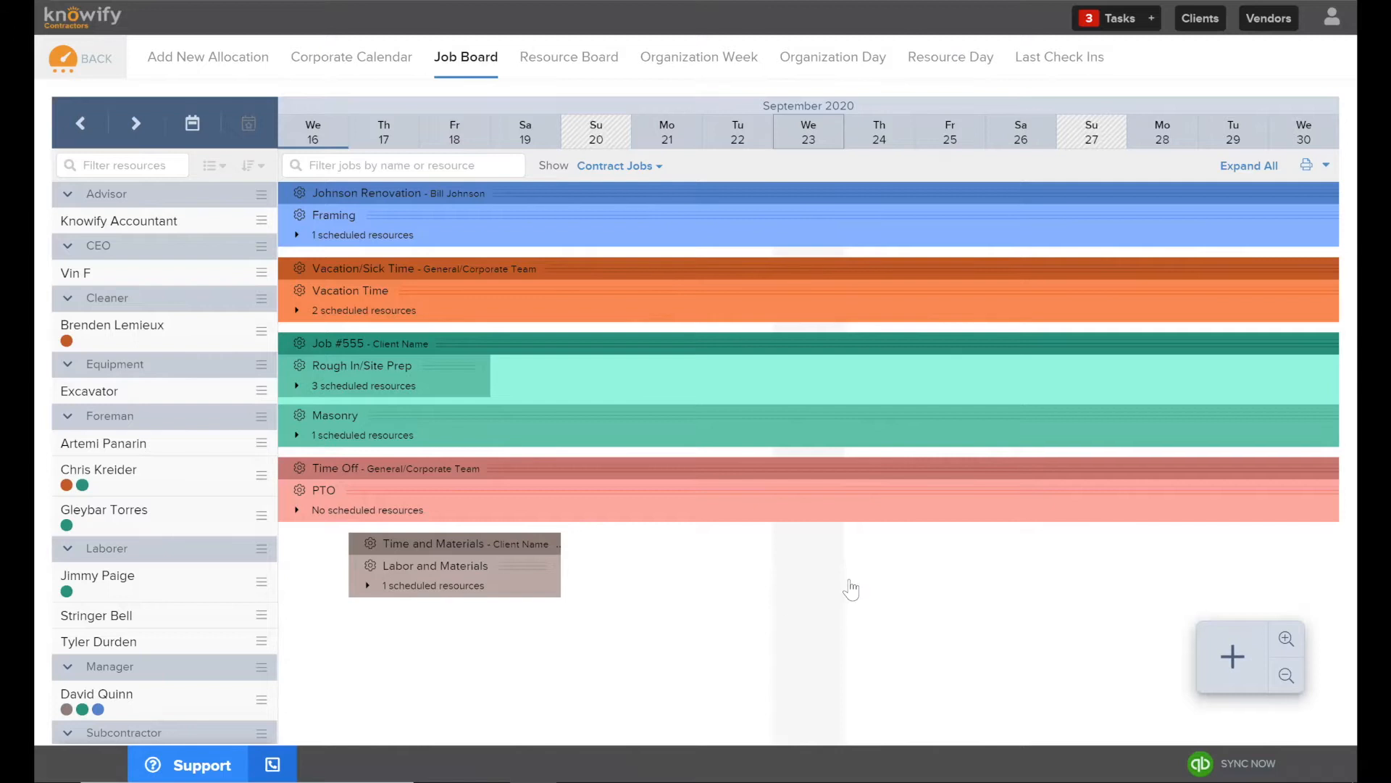
drag(505, 134, 938, 149)
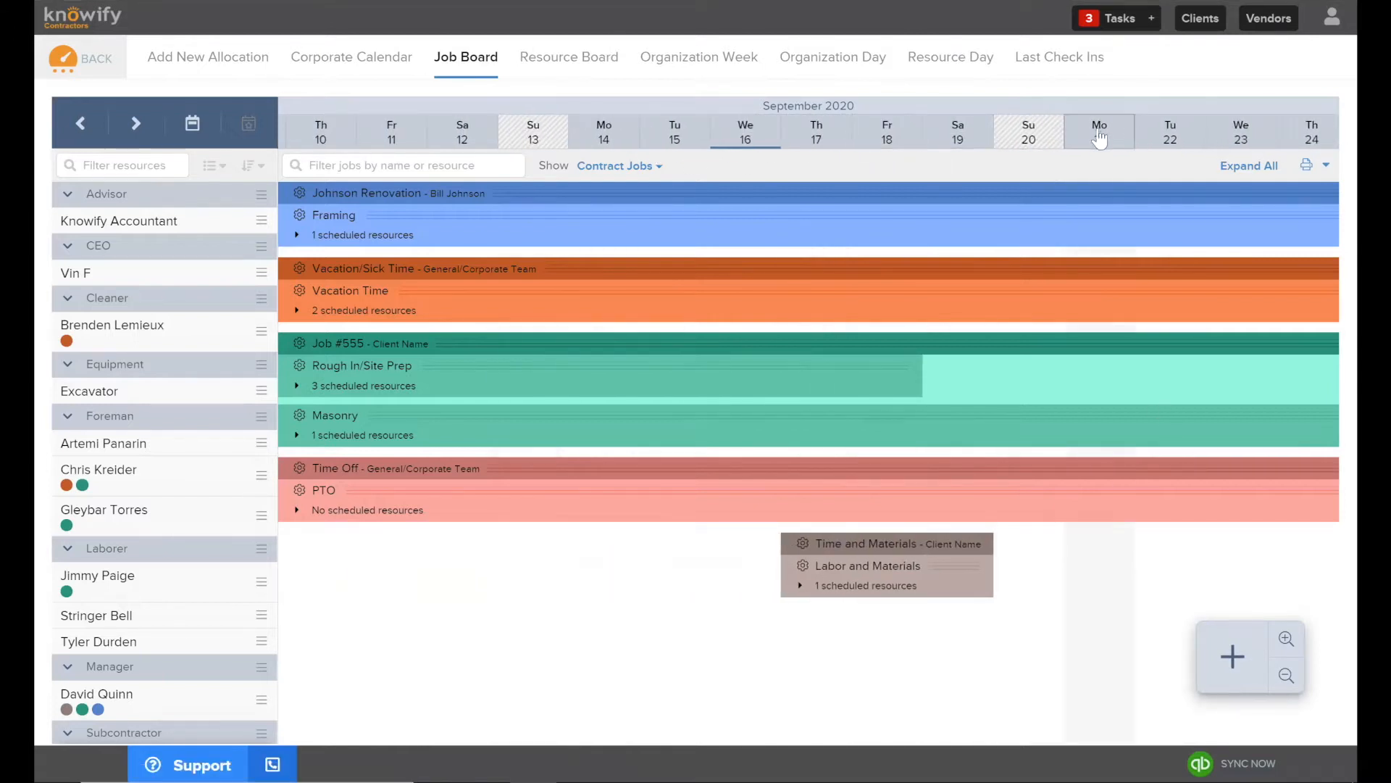
drag(1096, 134, 760, 140)
drag(1071, 133, 456, 135)
drag(1109, 127, 1210, 137)
drag(493, 134, 935, 124)
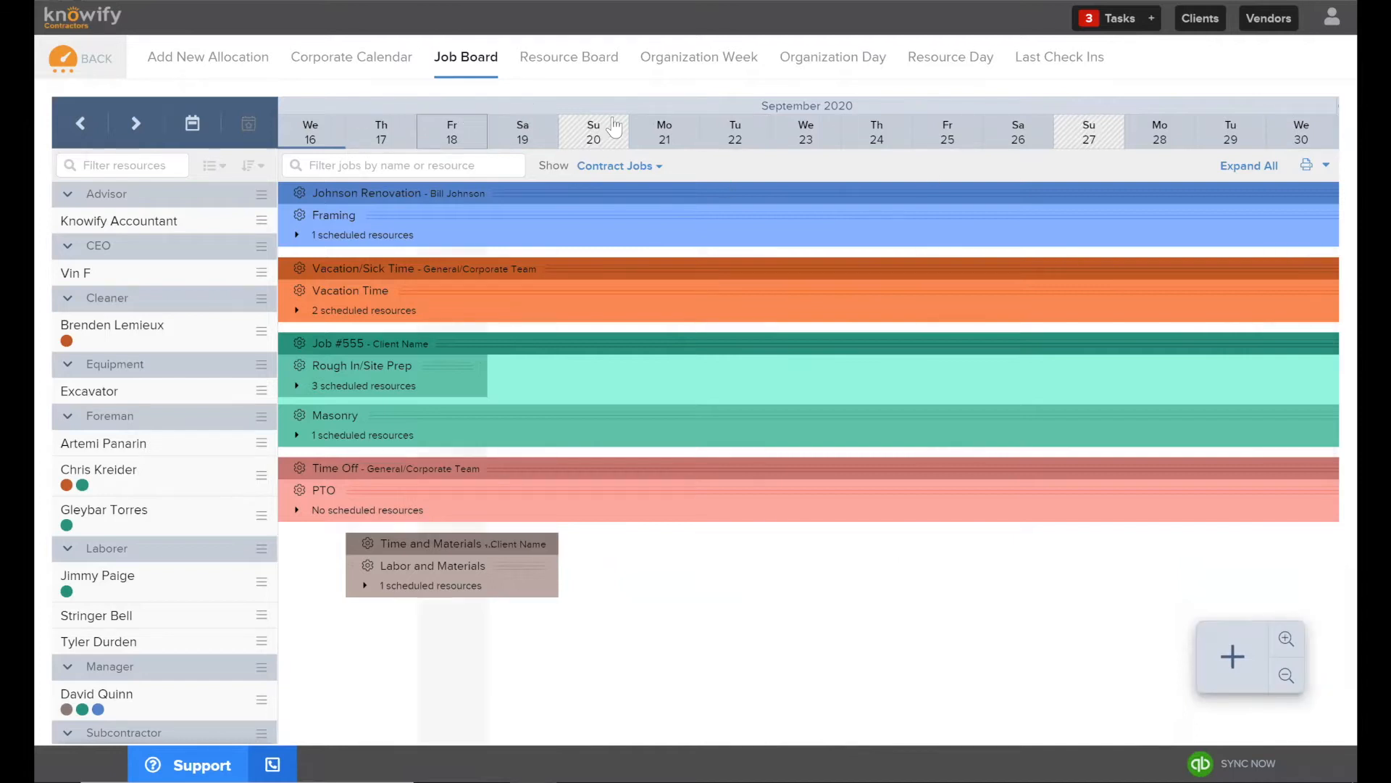
Narrow the Job Board timeline to the hourly view of Wednesday, September 23, and widen it again to September 16–30.
click(1286, 639)
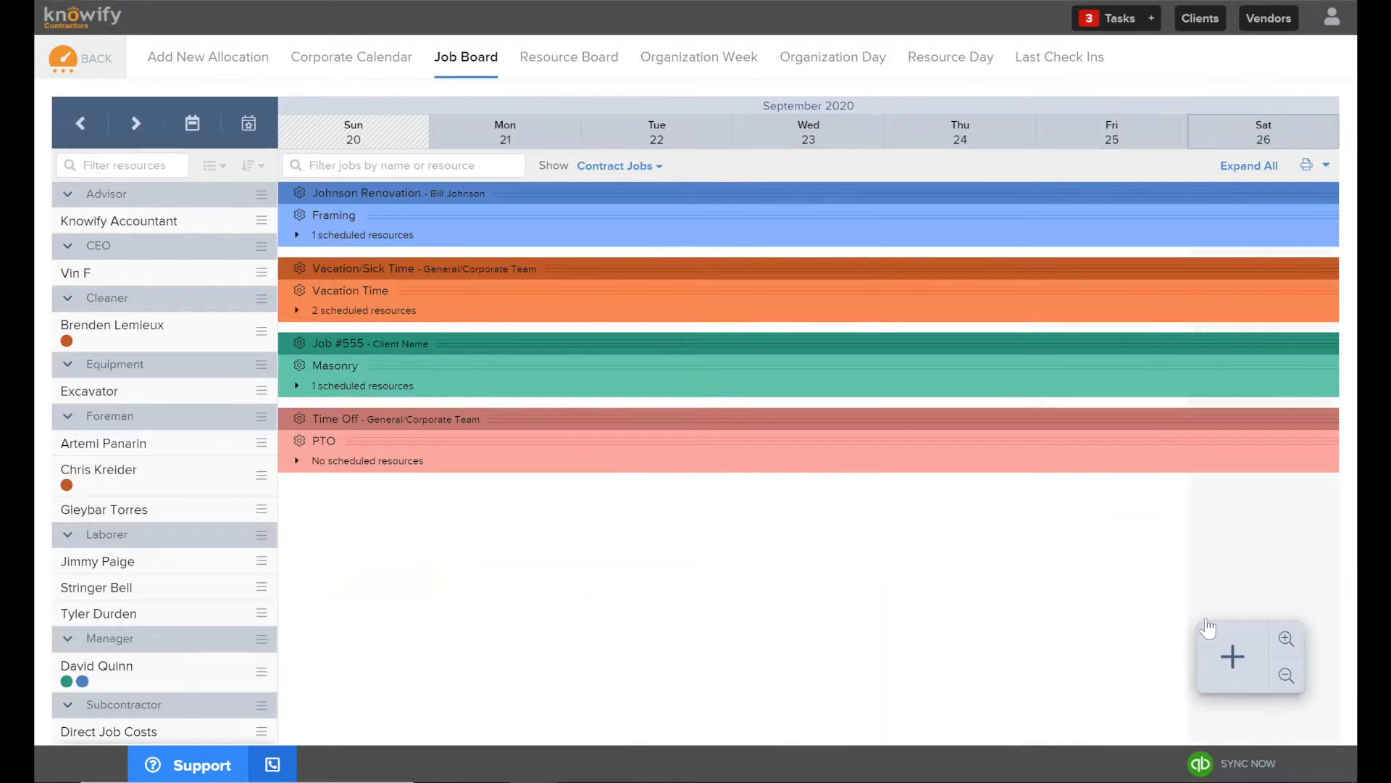
click(1287, 638)
click(1287, 639)
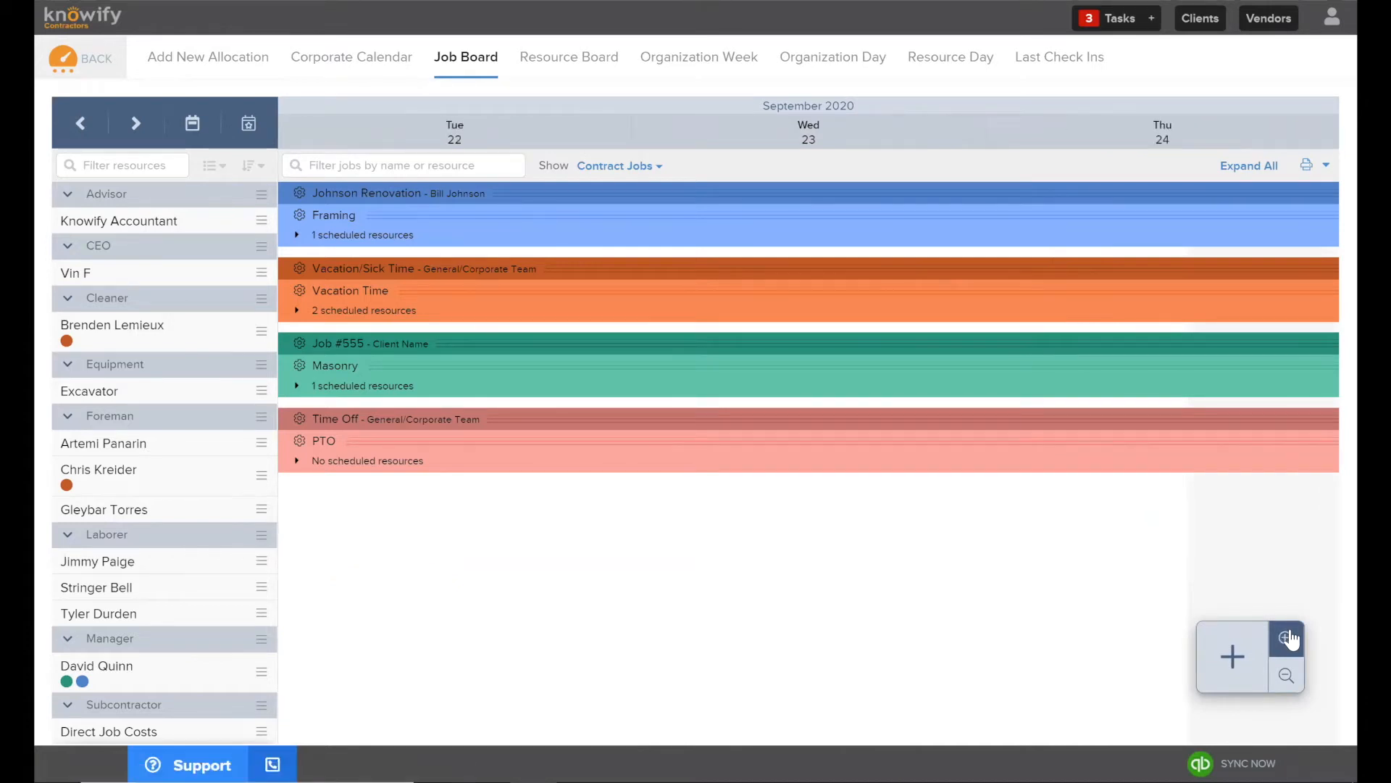
click(1287, 638)
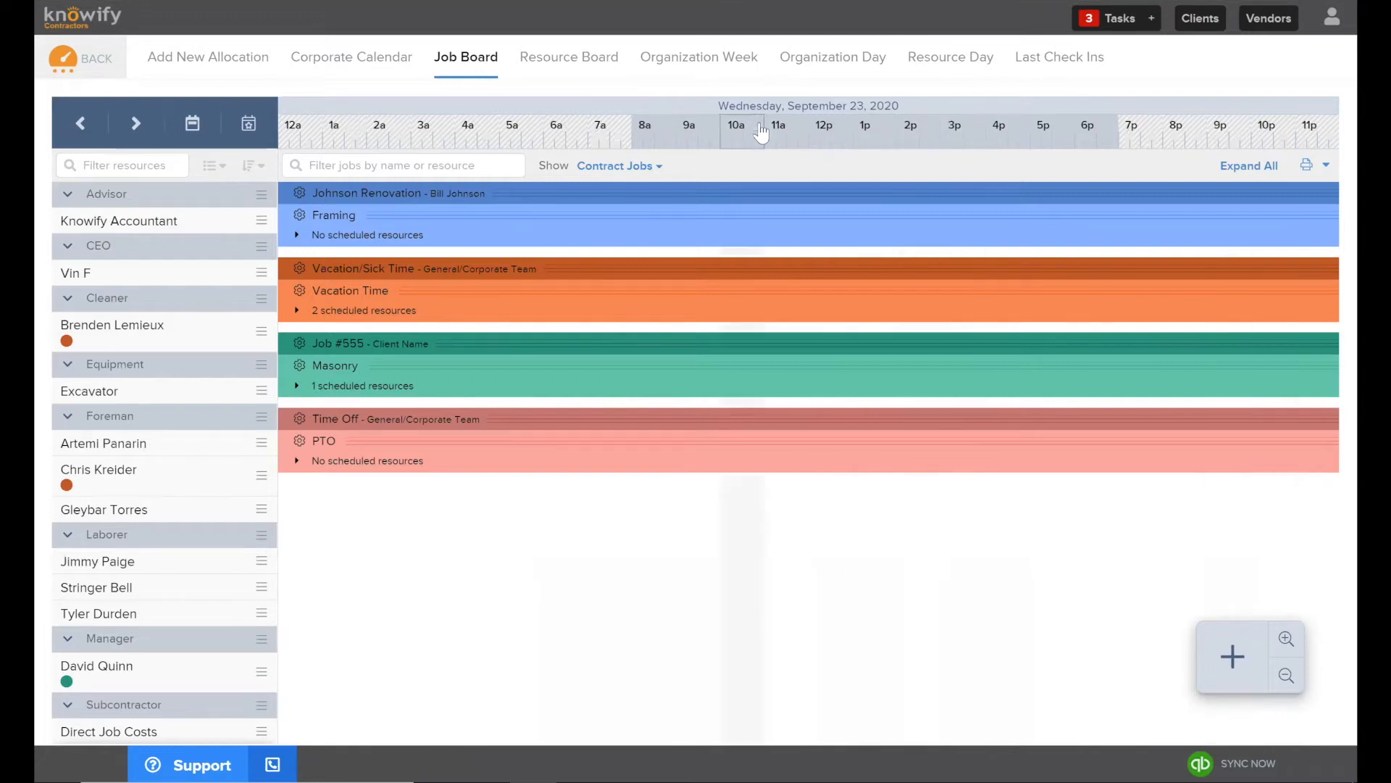
click(1286, 677)
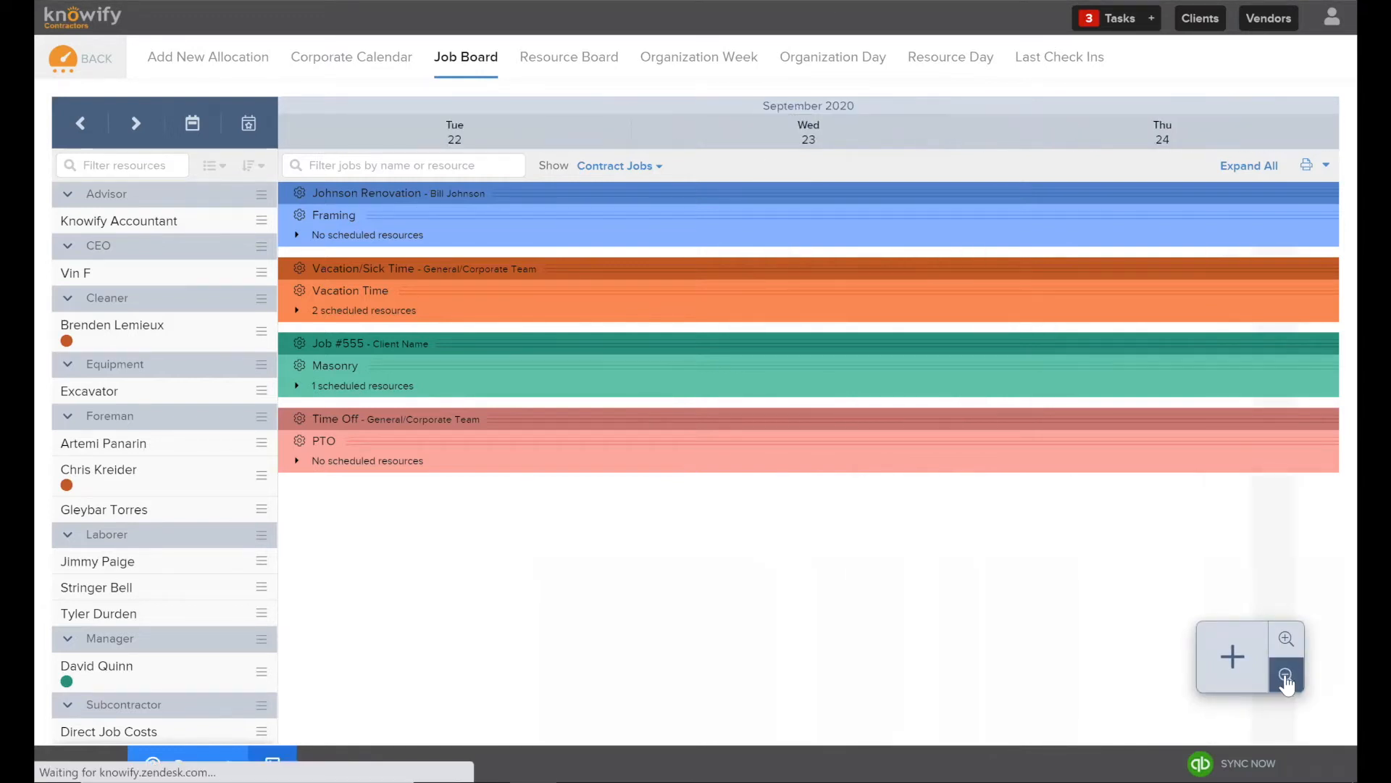
click(1287, 689)
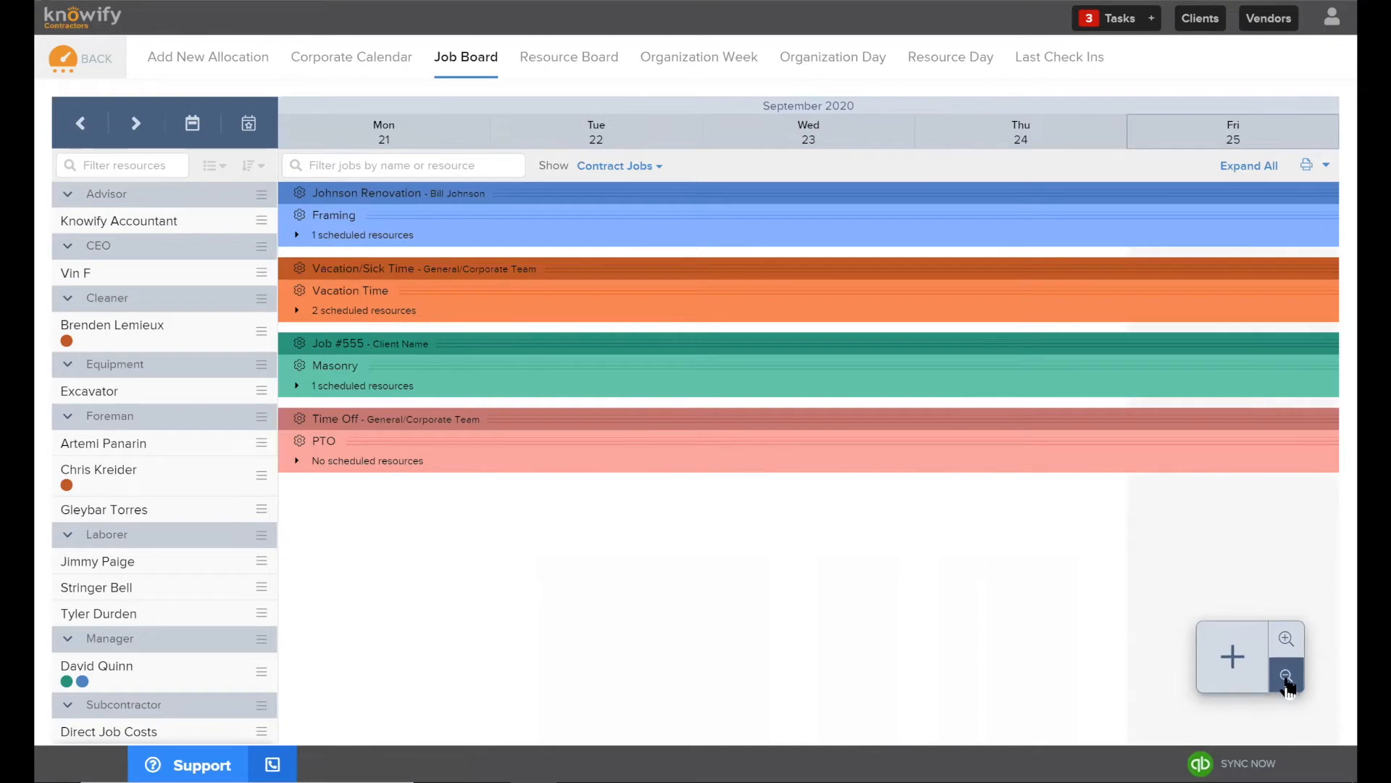
click(1287, 687)
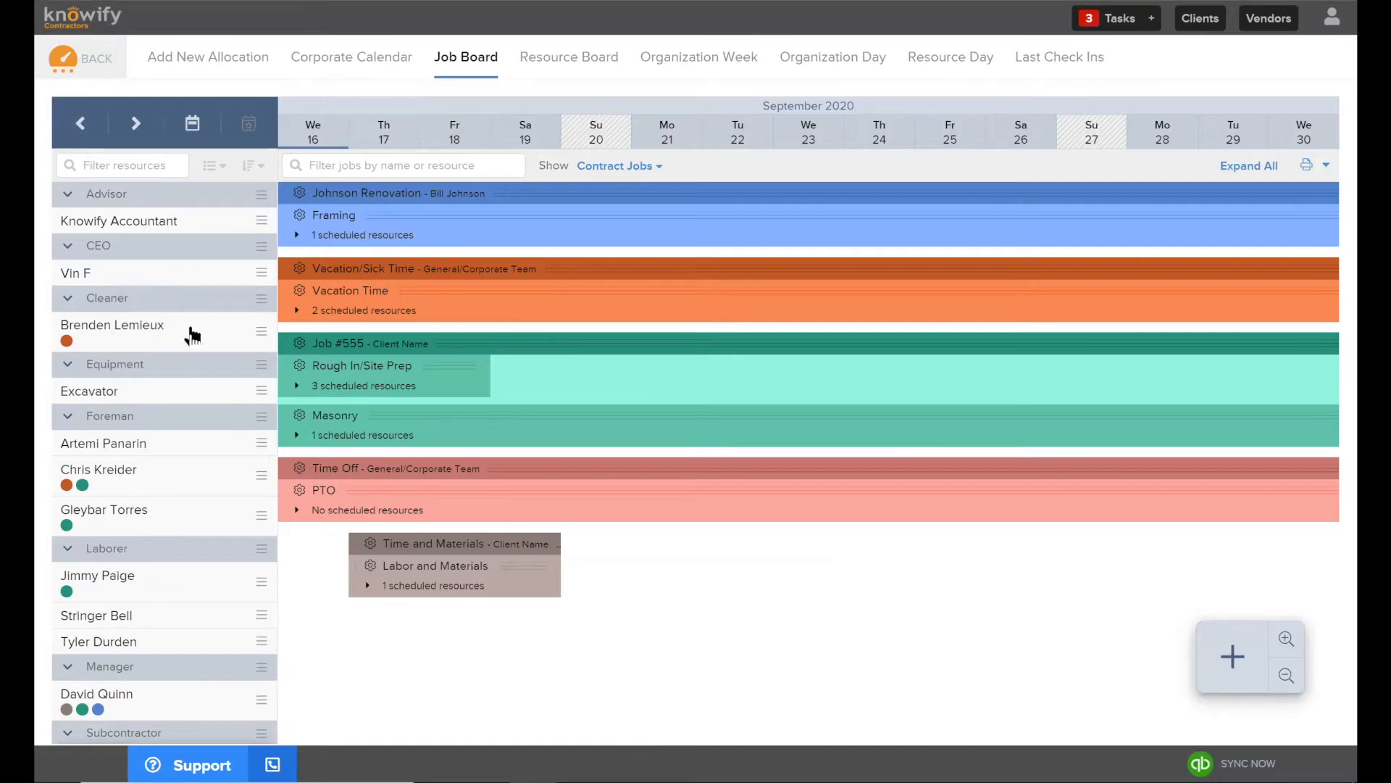
Group the Job Board's resource list by department and return it to grouping by role.
scroll(73, 406, down, 1)
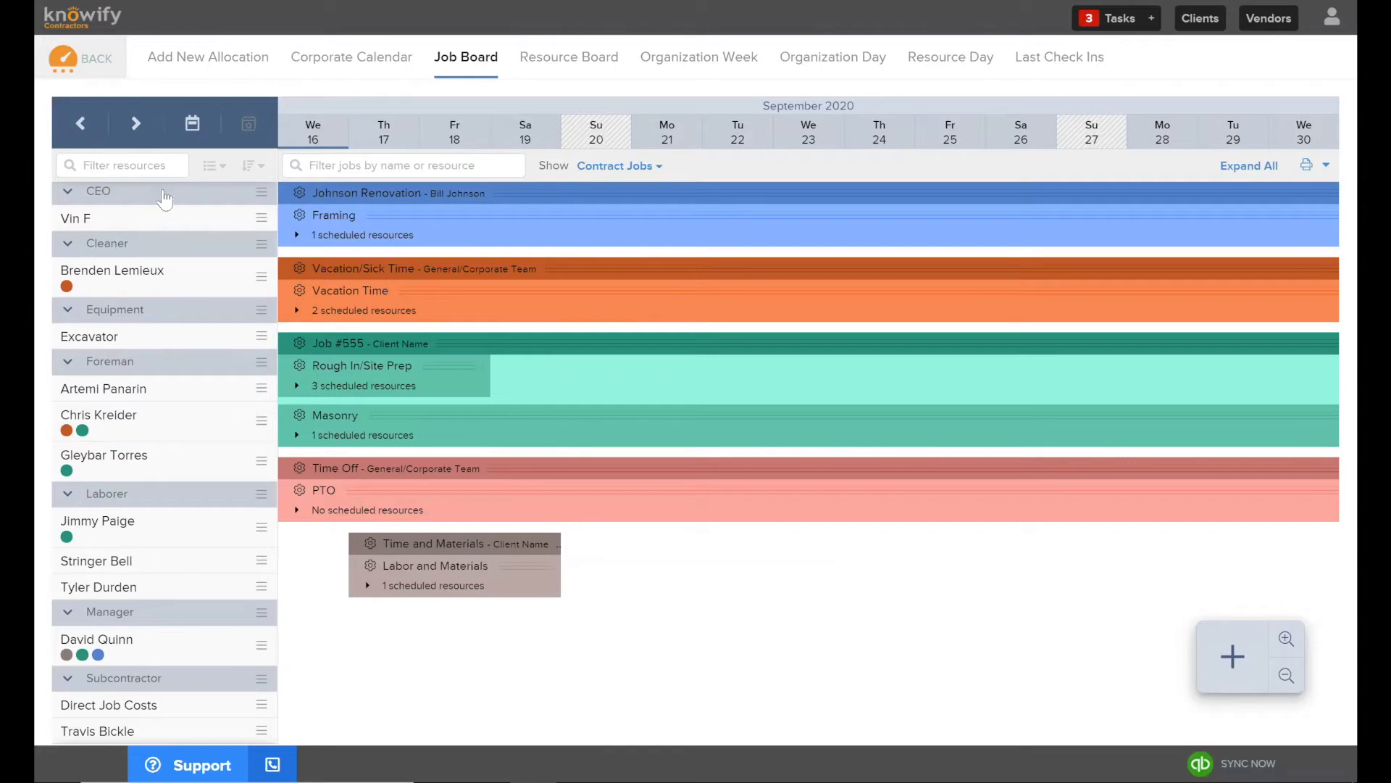
click(215, 167)
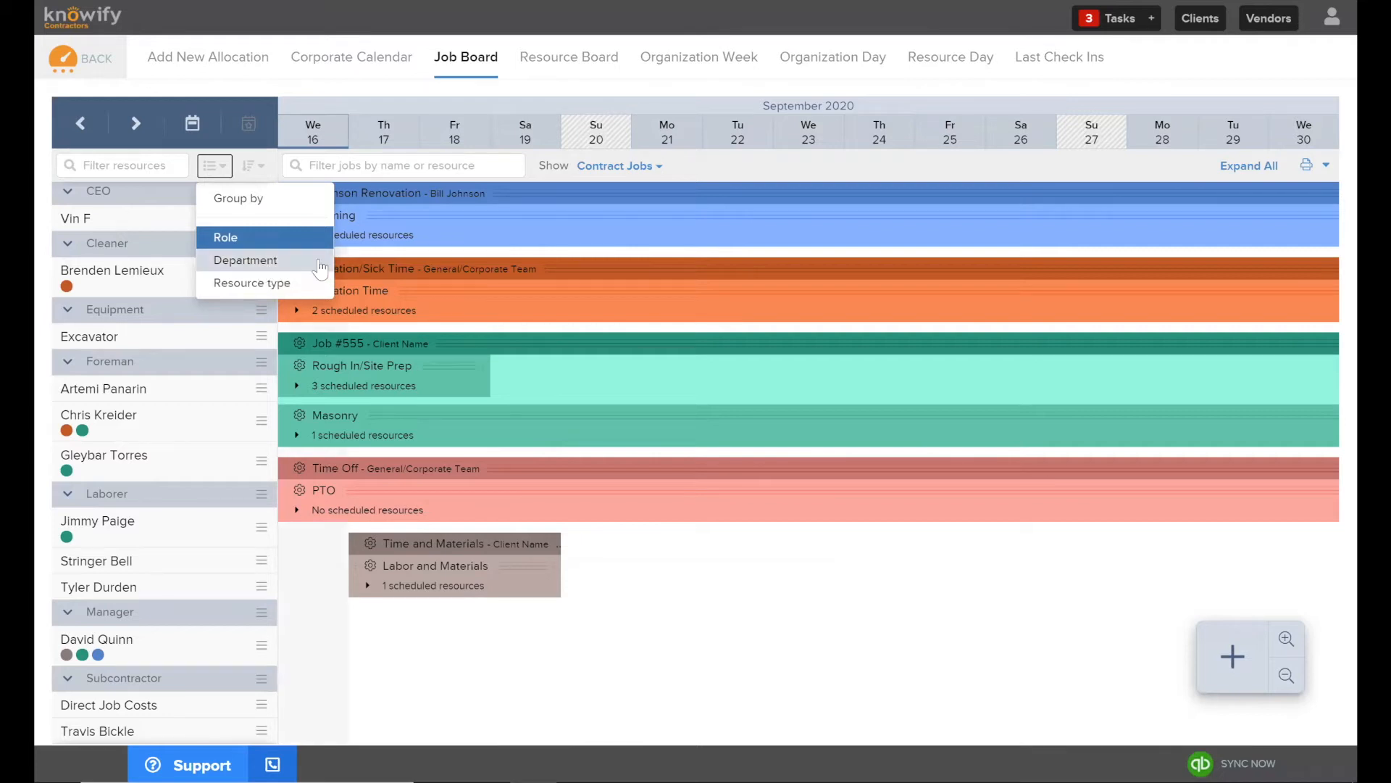
click(247, 261)
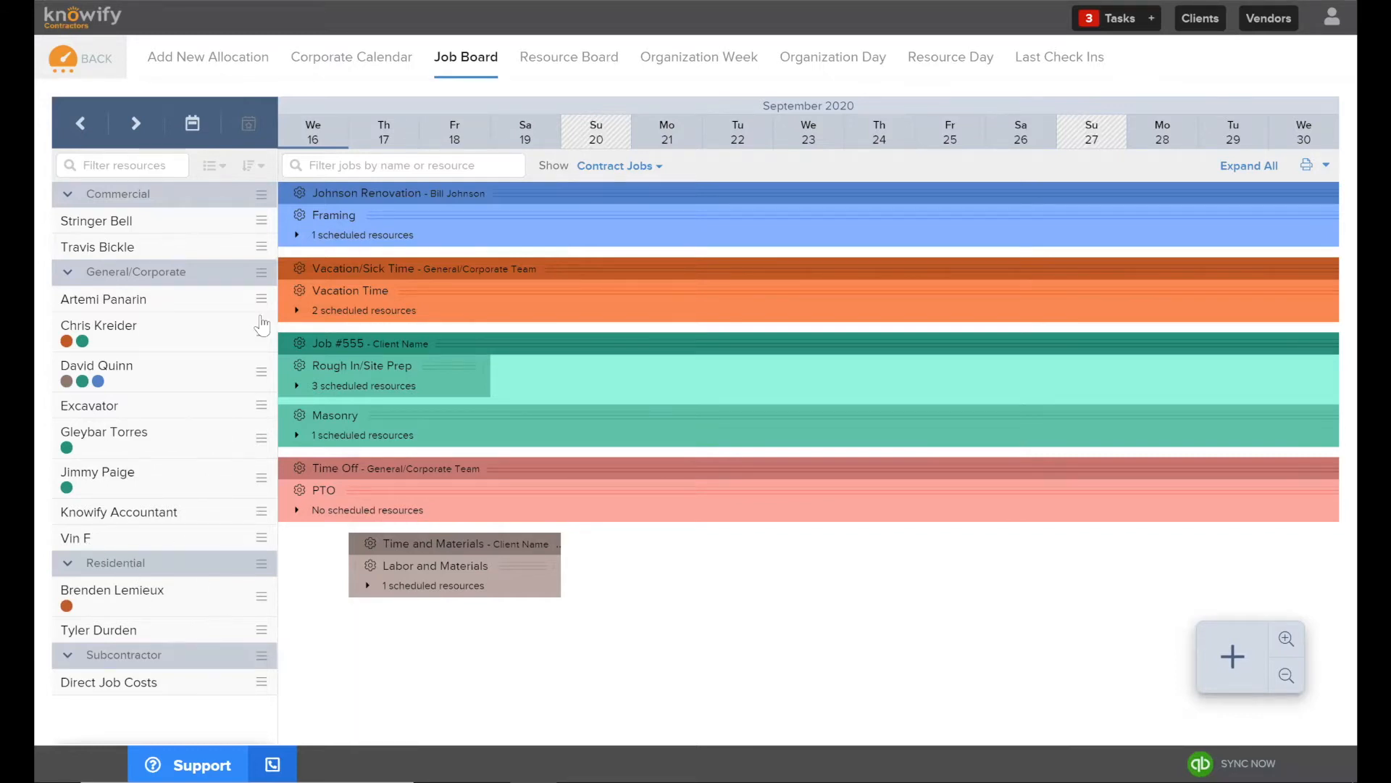
click(214, 165)
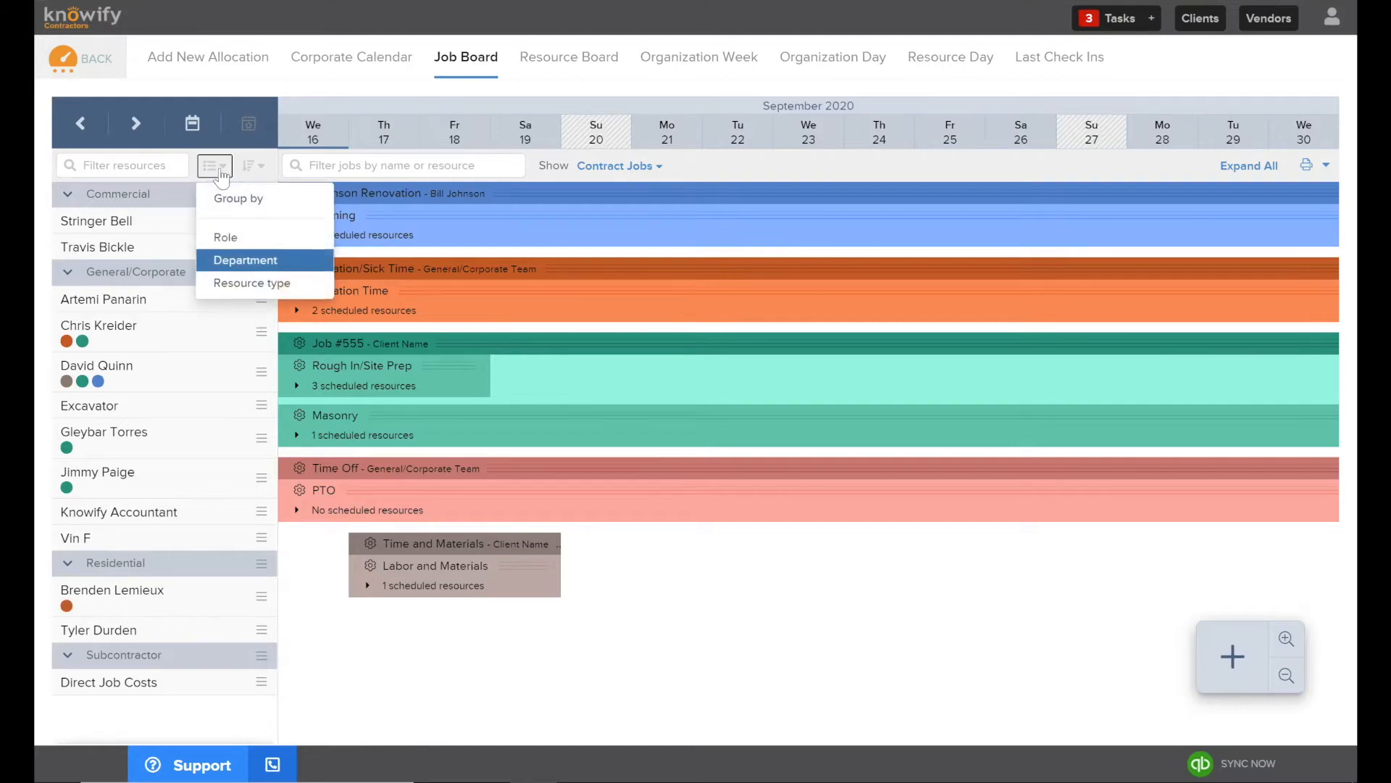
click(226, 239)
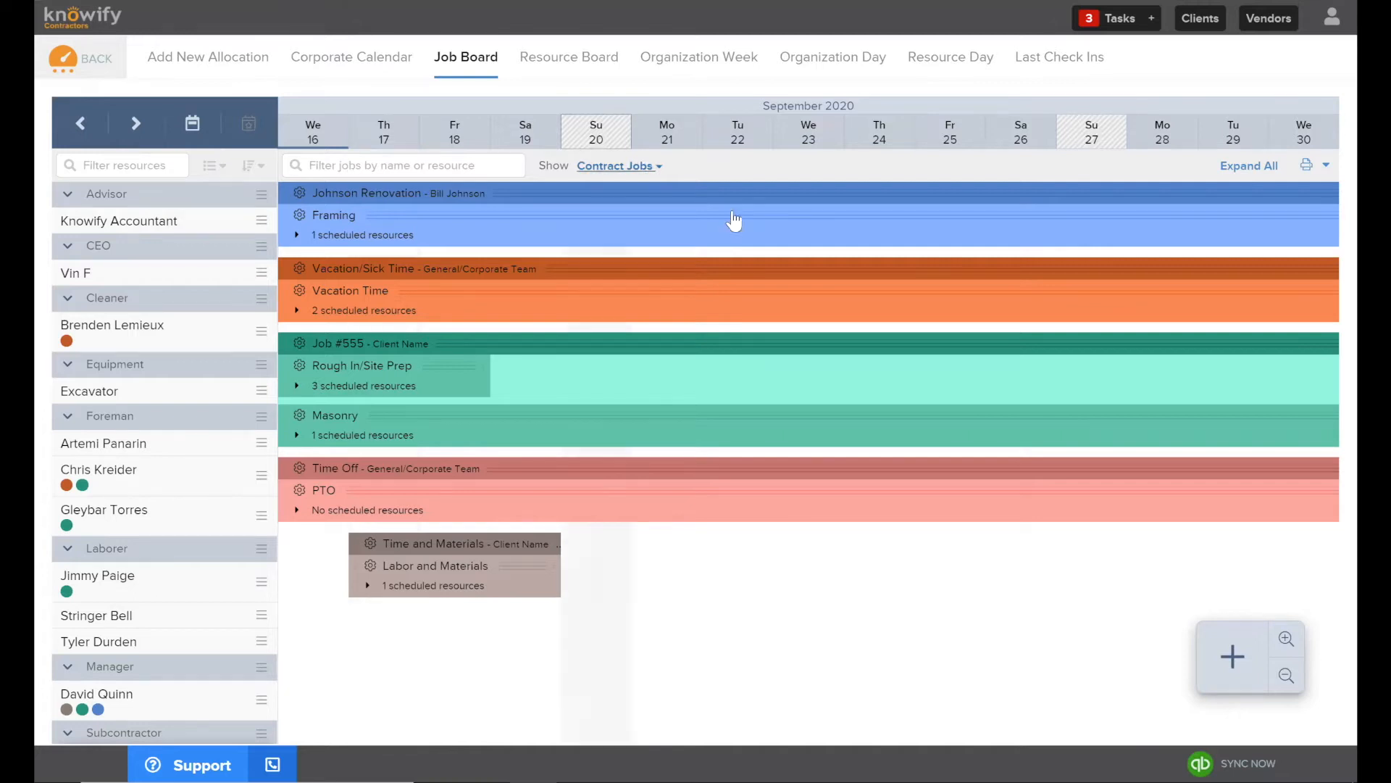
Try the Job Board's Service Jobs and Closed filters in combination with Contract Jobs, and restore it to Contract Jobs only.
click(624, 166)
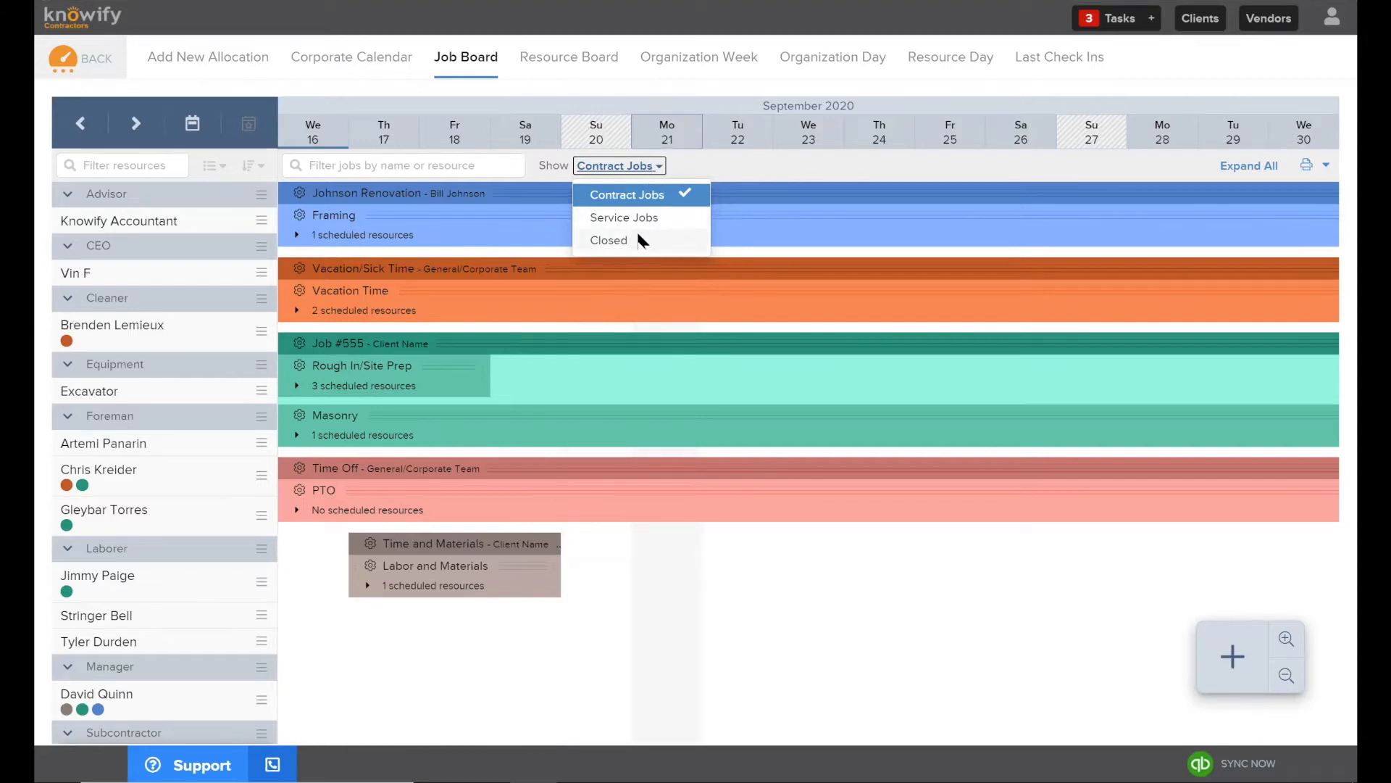
click(657, 219)
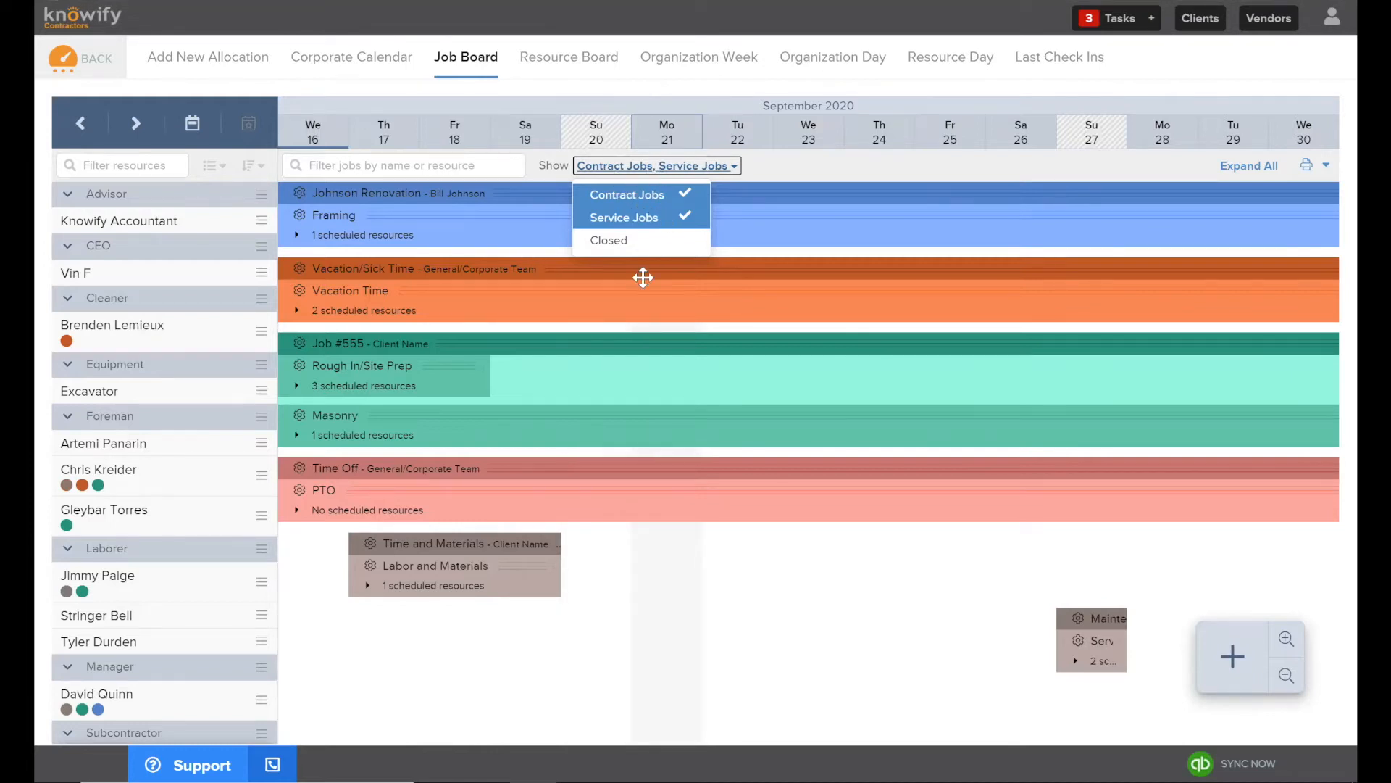
click(648, 195)
click(637, 240)
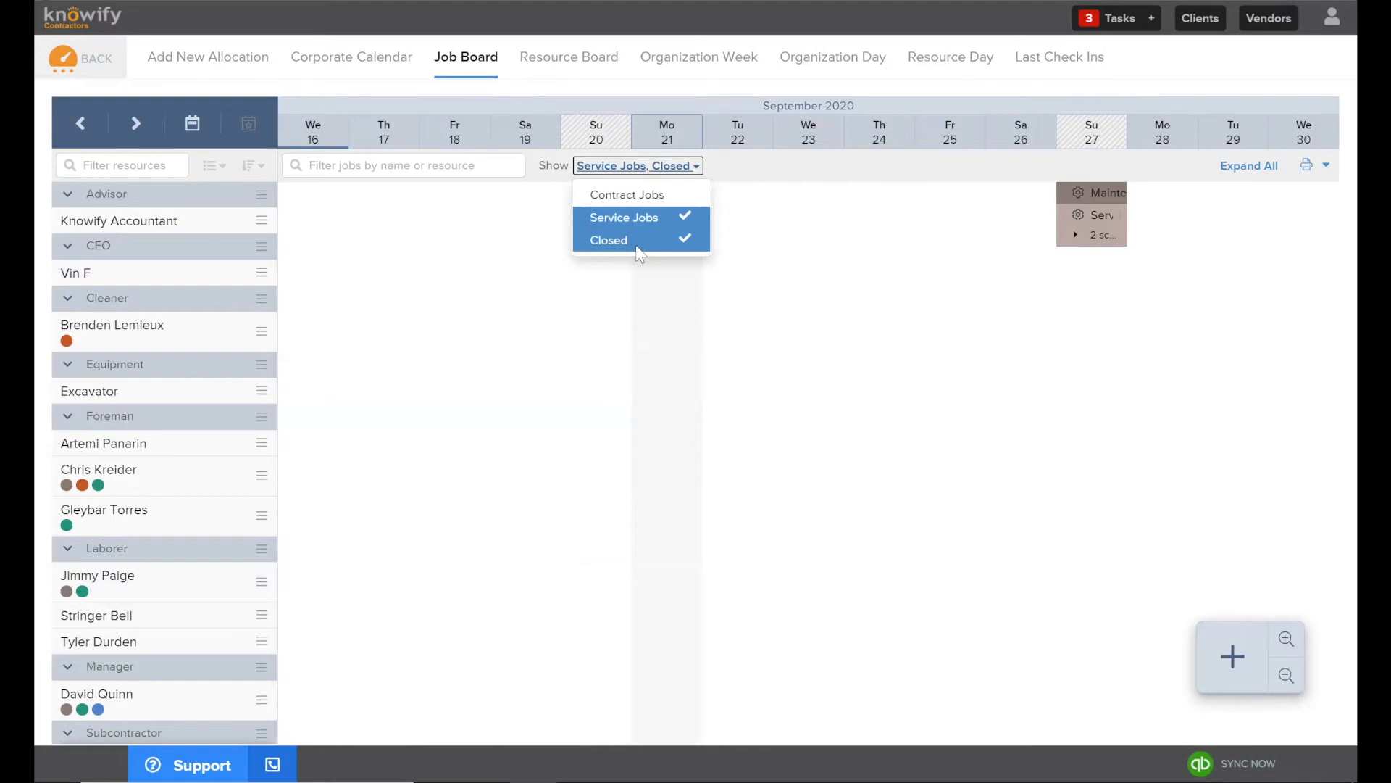
click(656, 195)
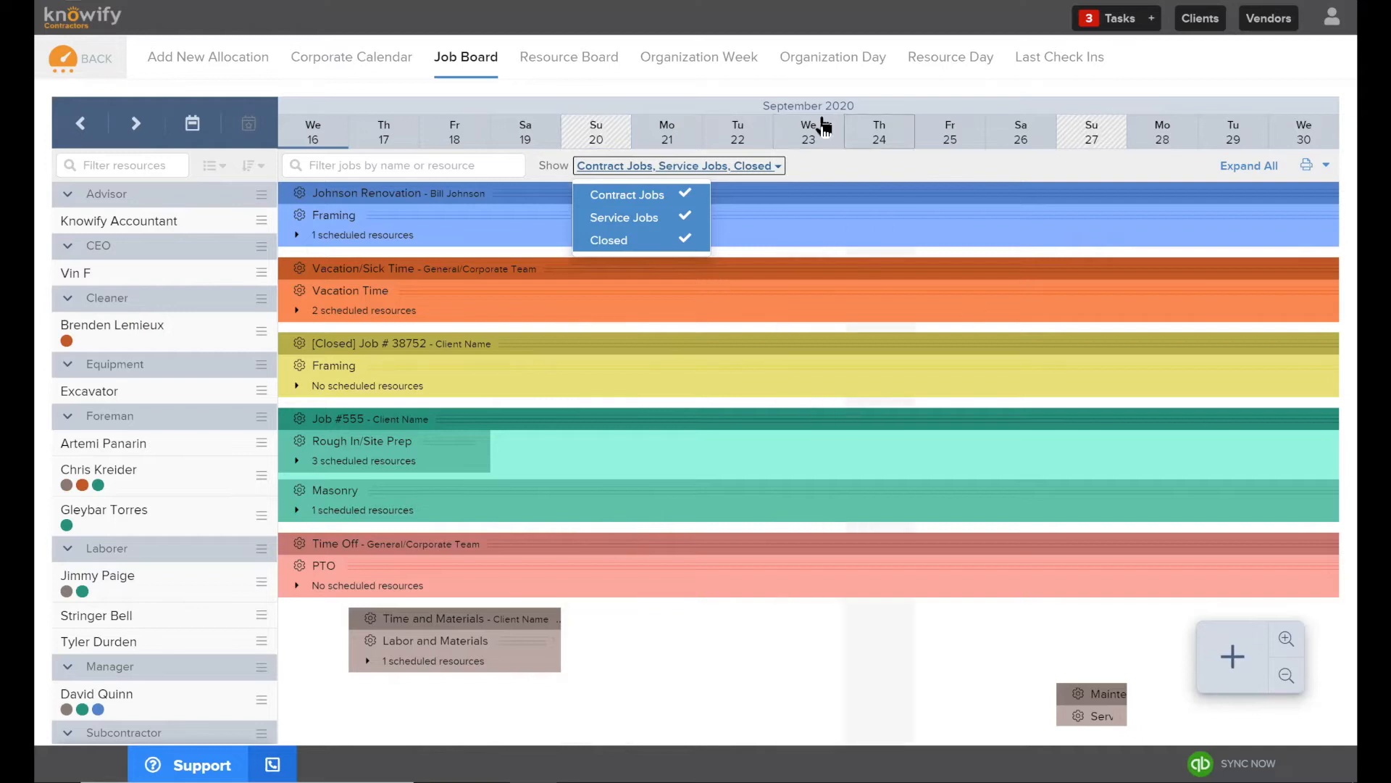
click(646, 237)
click(630, 217)
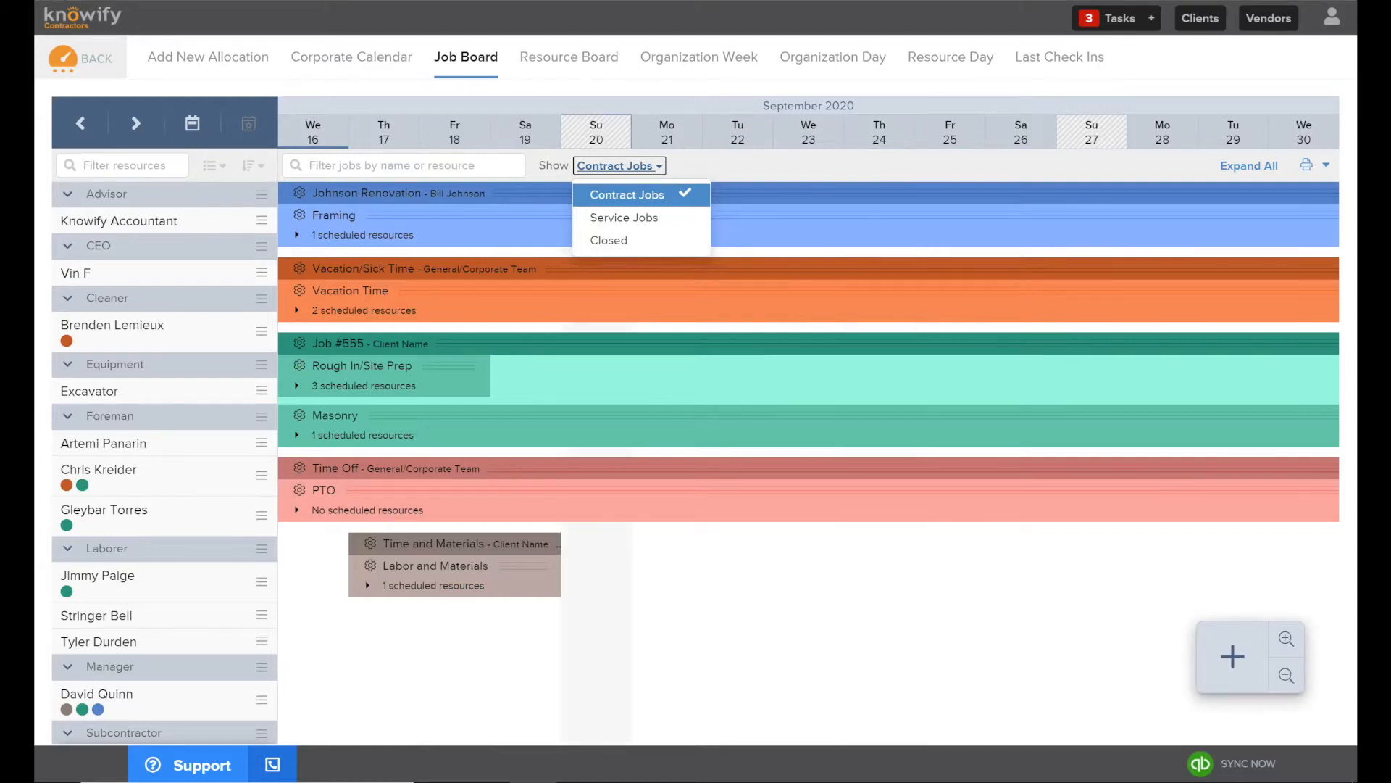
click(877, 159)
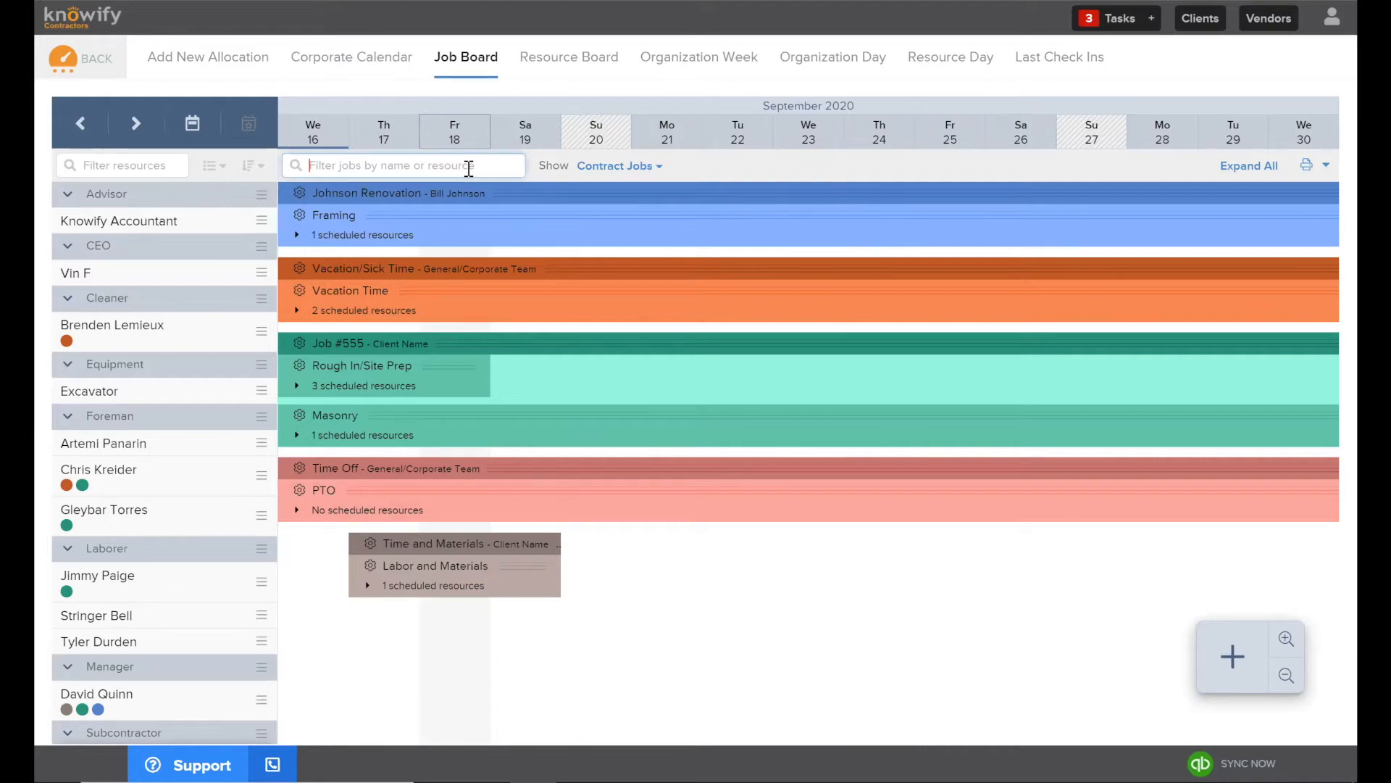
Filter the Job Board's jobs by a foreman's first name and clear the filter.
text(chris)
mouse_move(67, 485)
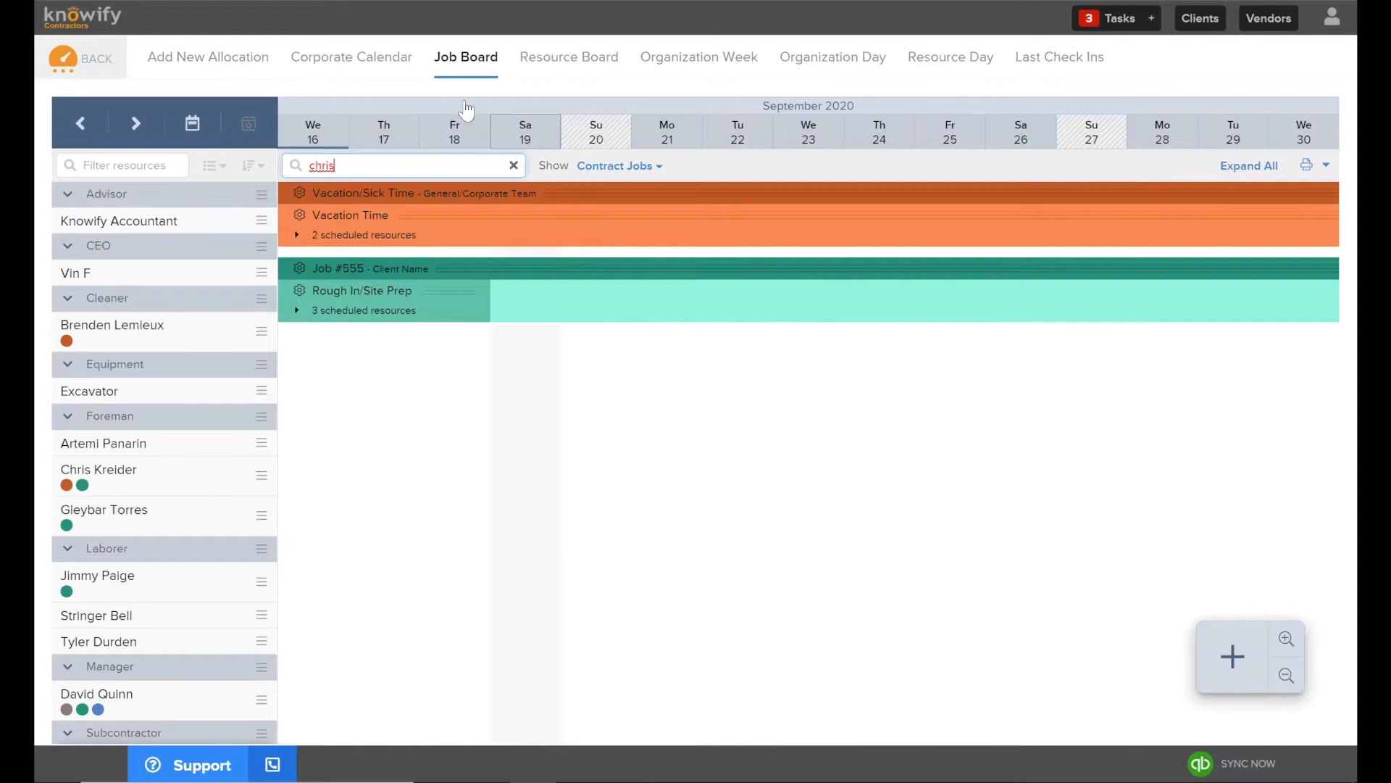
drag(364, 165, 295, 164)
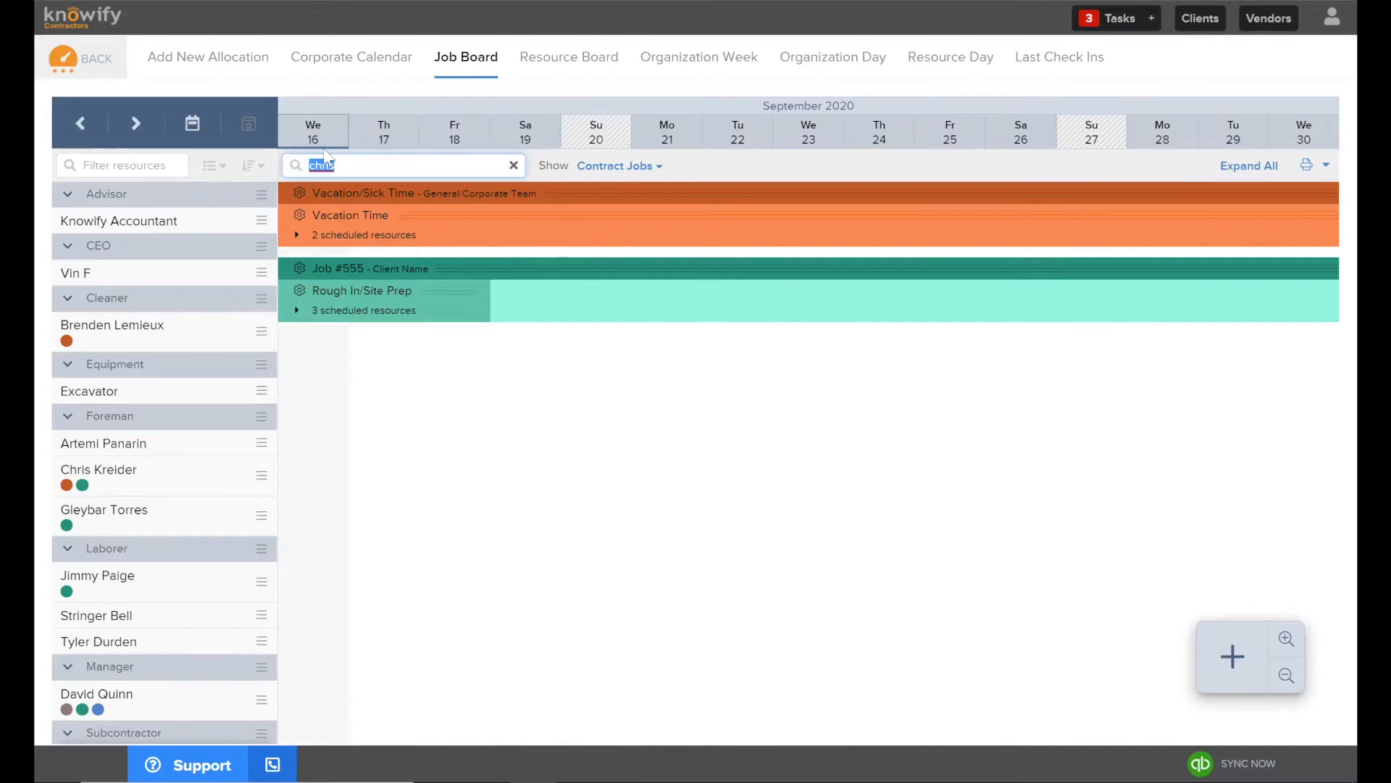
key(BackSpace)
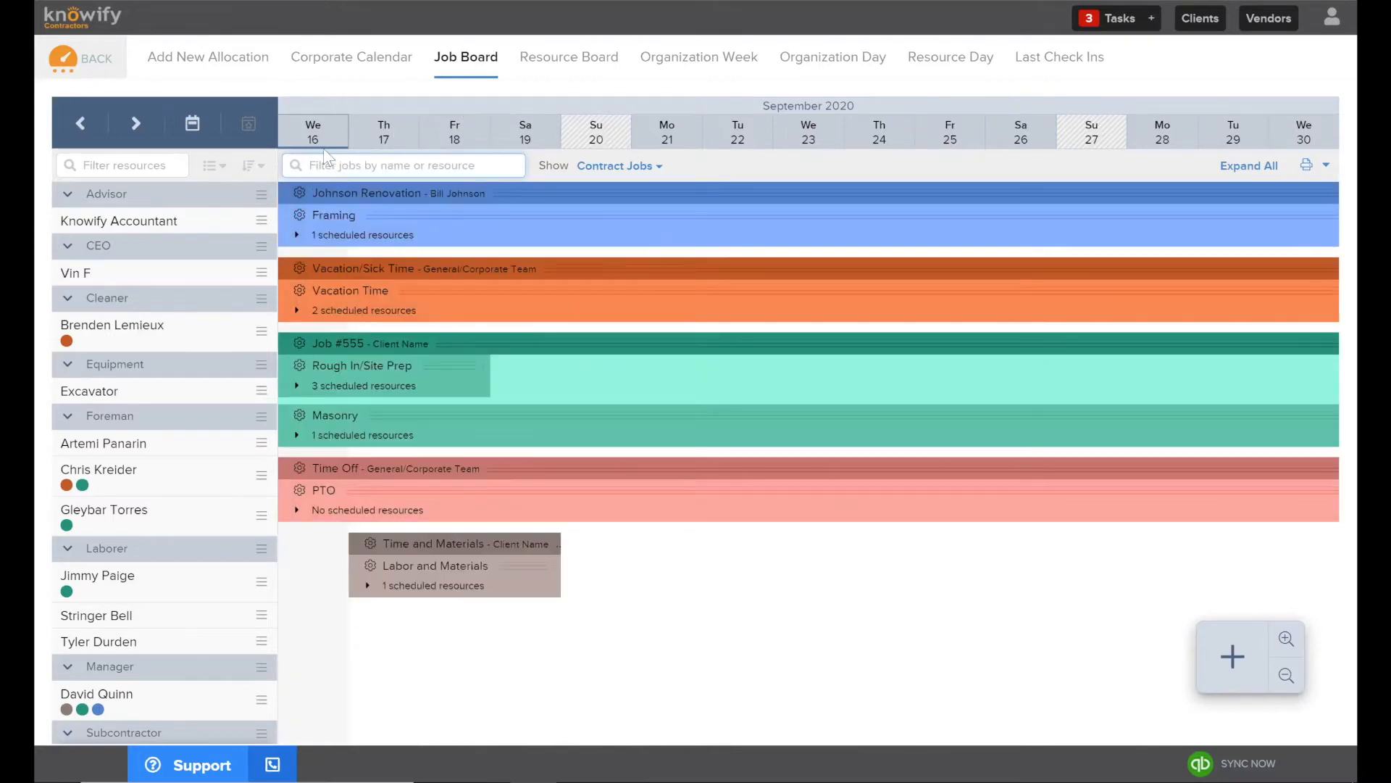
Filter the Job Board's jobs by the renovation client's surname and clear the filter.
text(johnson)
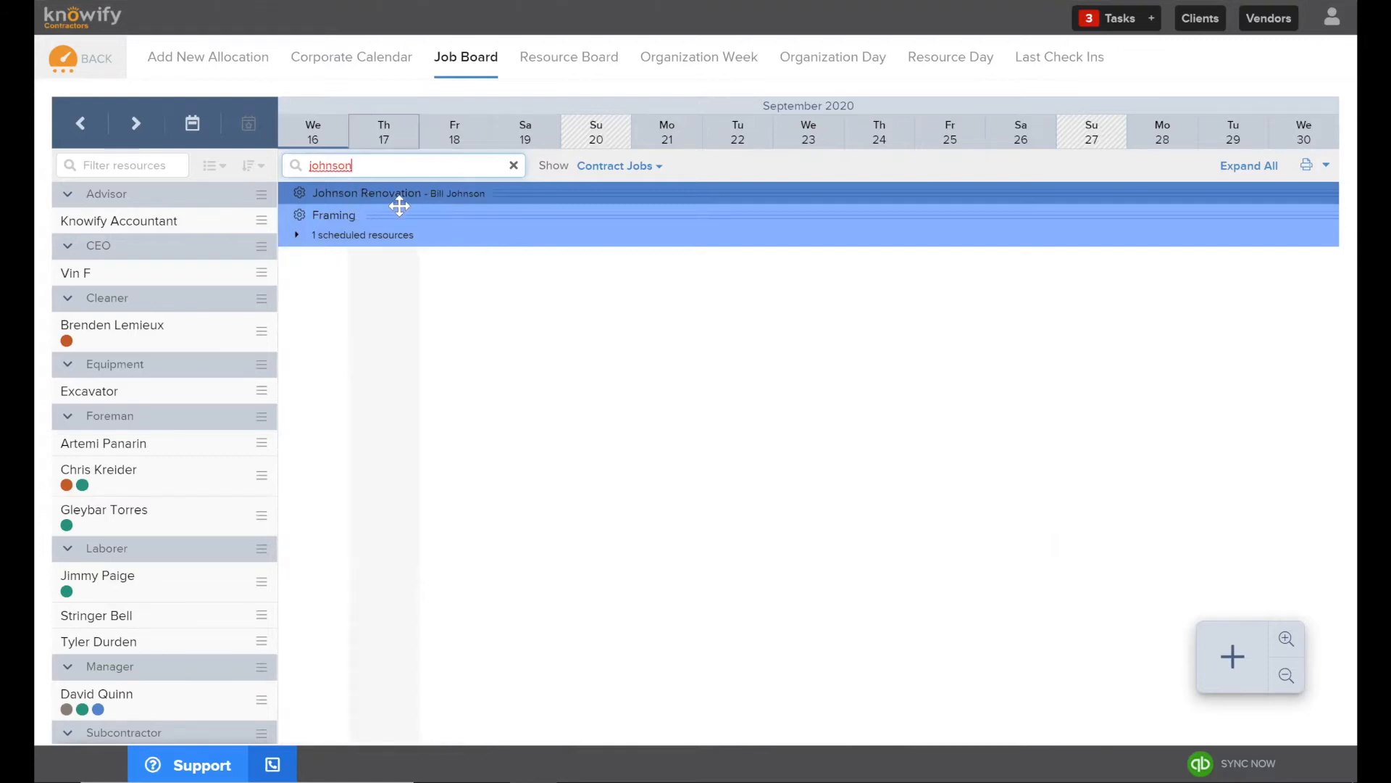
double_click(373, 168)
key(BackSpace)
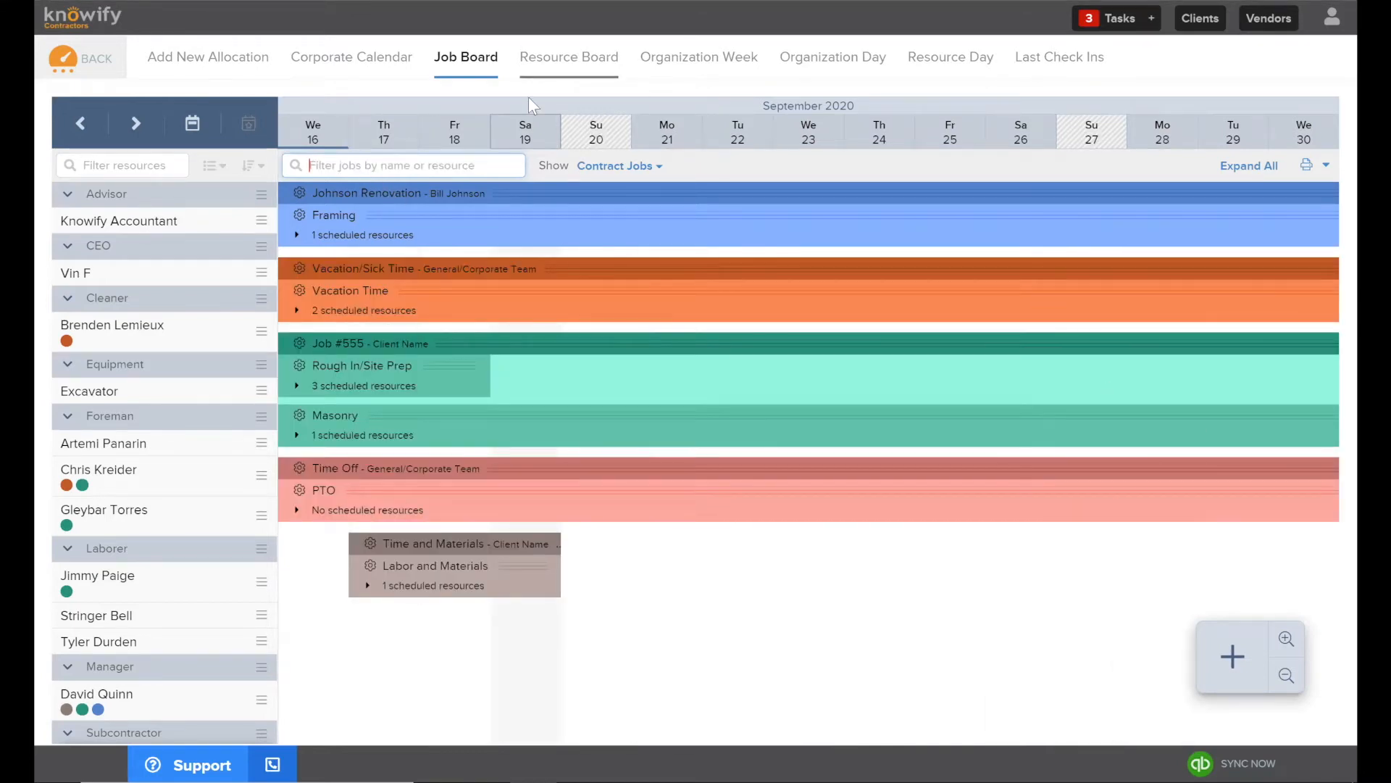
Check the resources' colour-coded job assignments, selecting Thursday, September 17 and Monday, September 21.
mouse_move(68, 342)
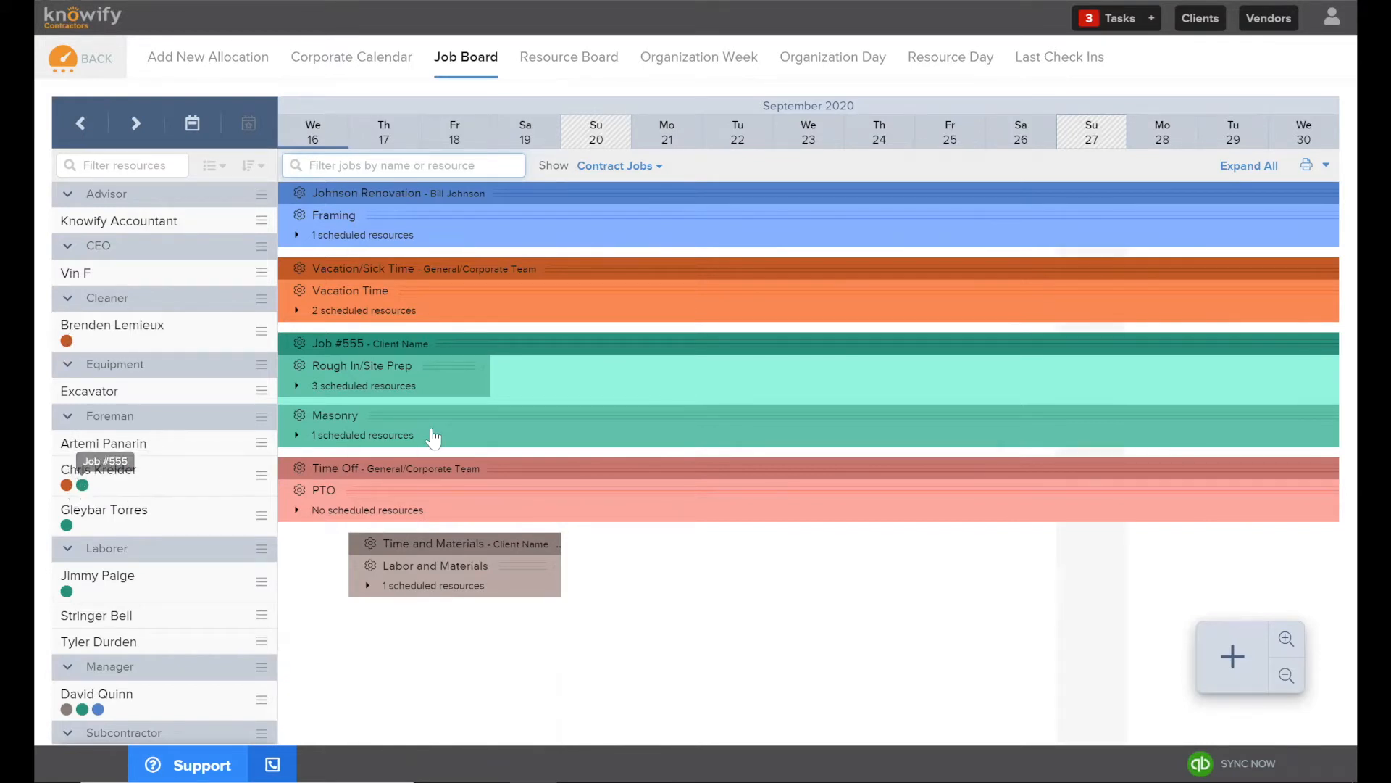
scroll(140, 534, down, 1)
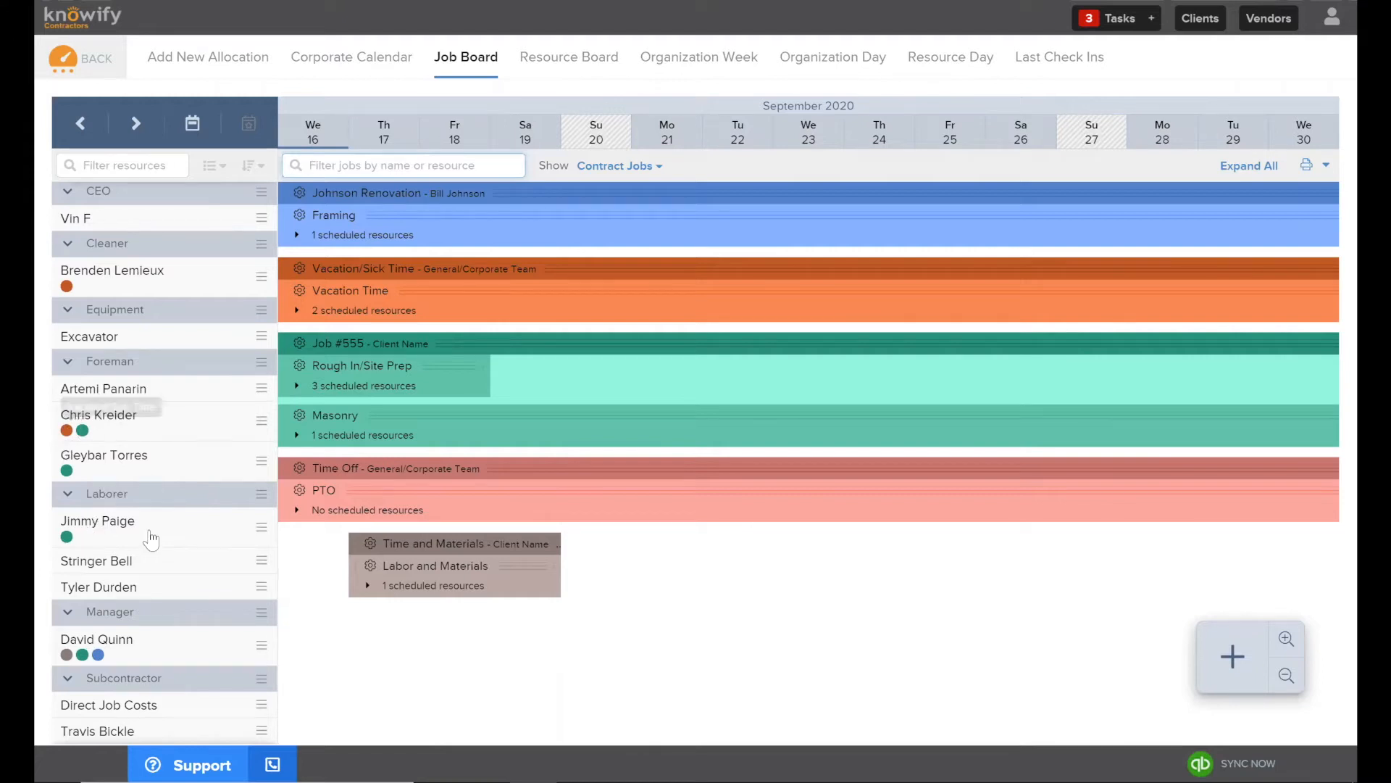
mouse_move(85, 434)
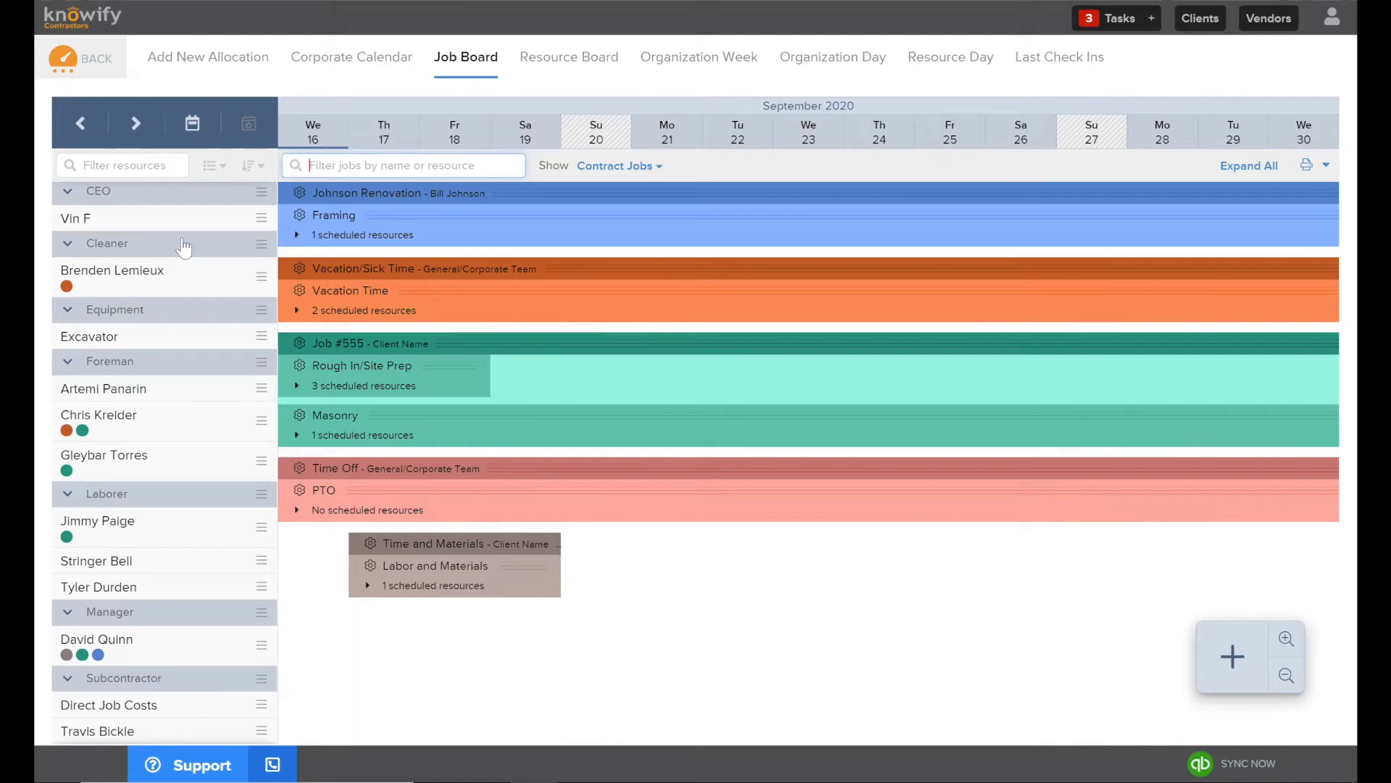
click(390, 139)
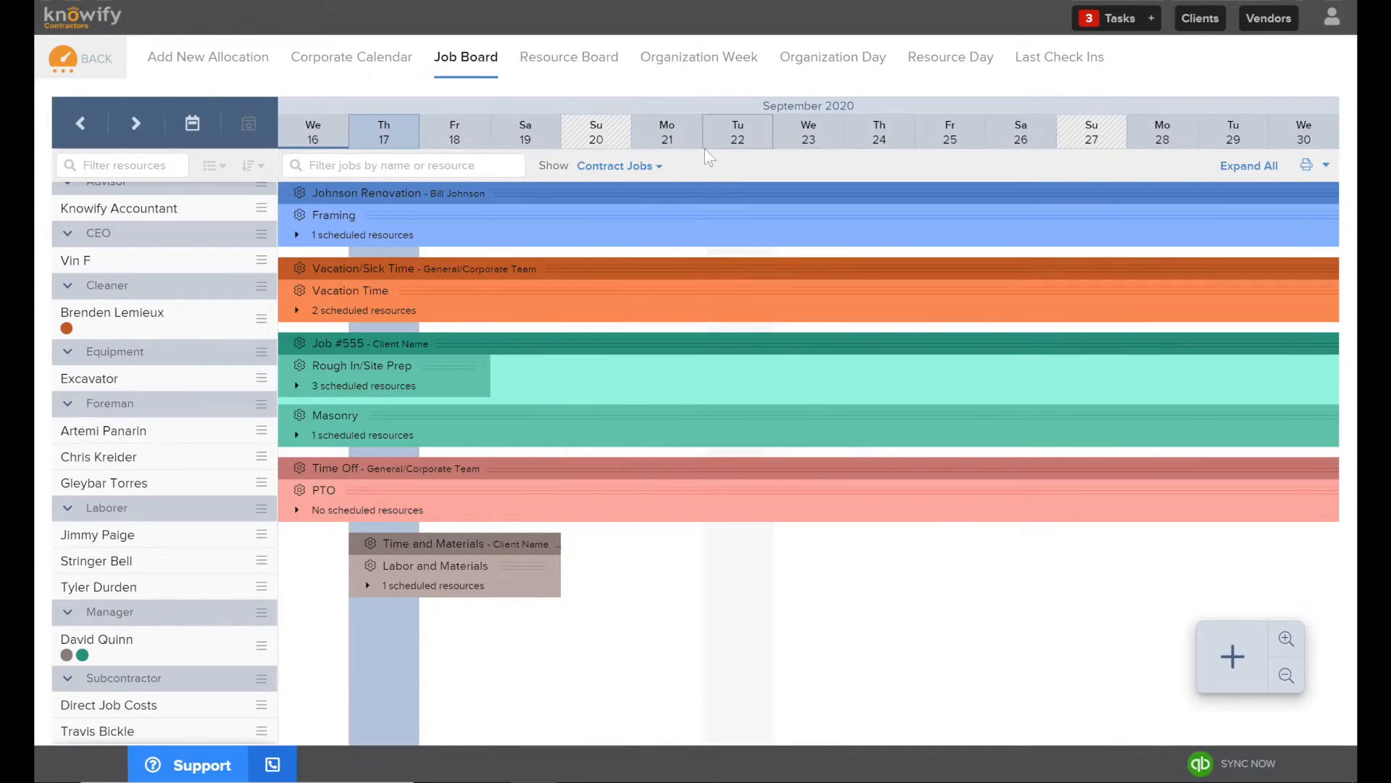
click(686, 137)
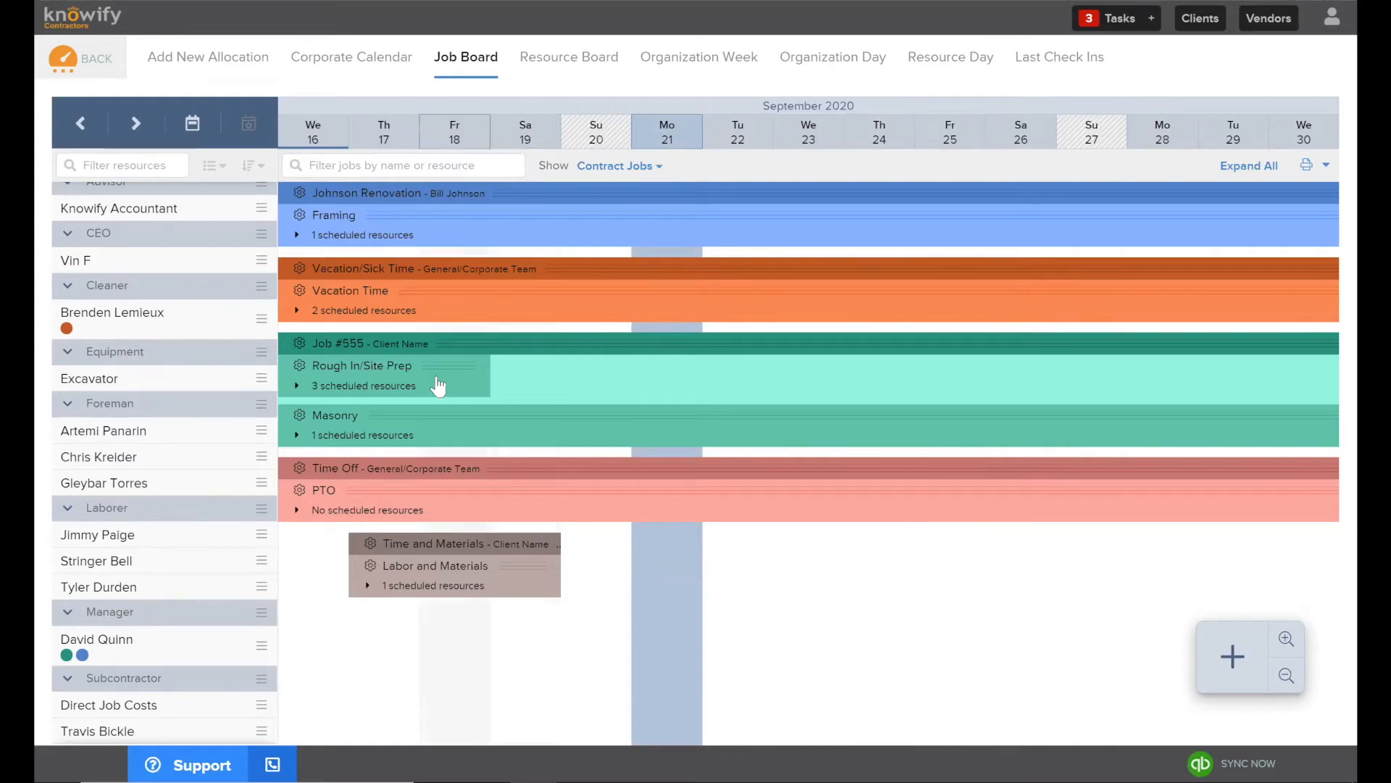
Expand the scheduled resources of Job #555's Rough In/Site Prep phase and assign the first two foremen to it full time.
click(342, 387)
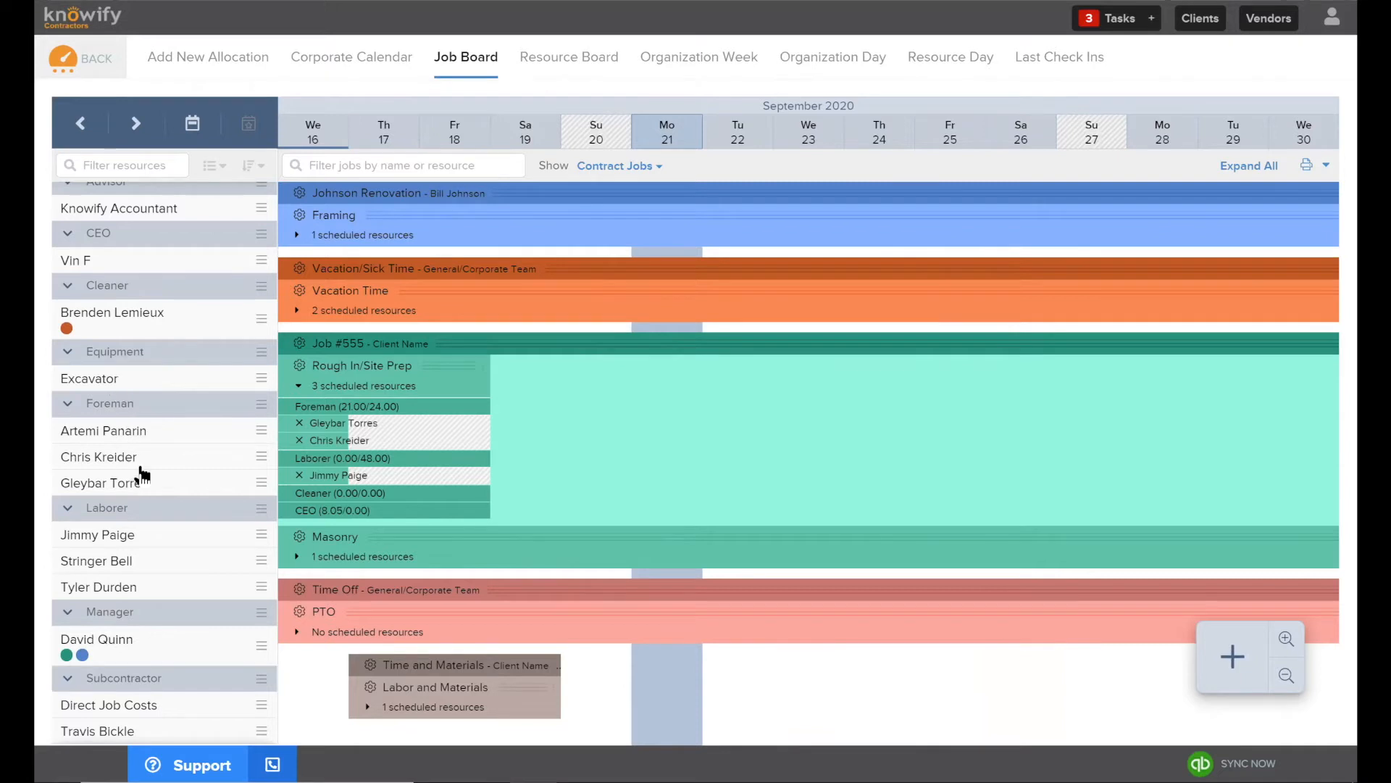
click(149, 457)
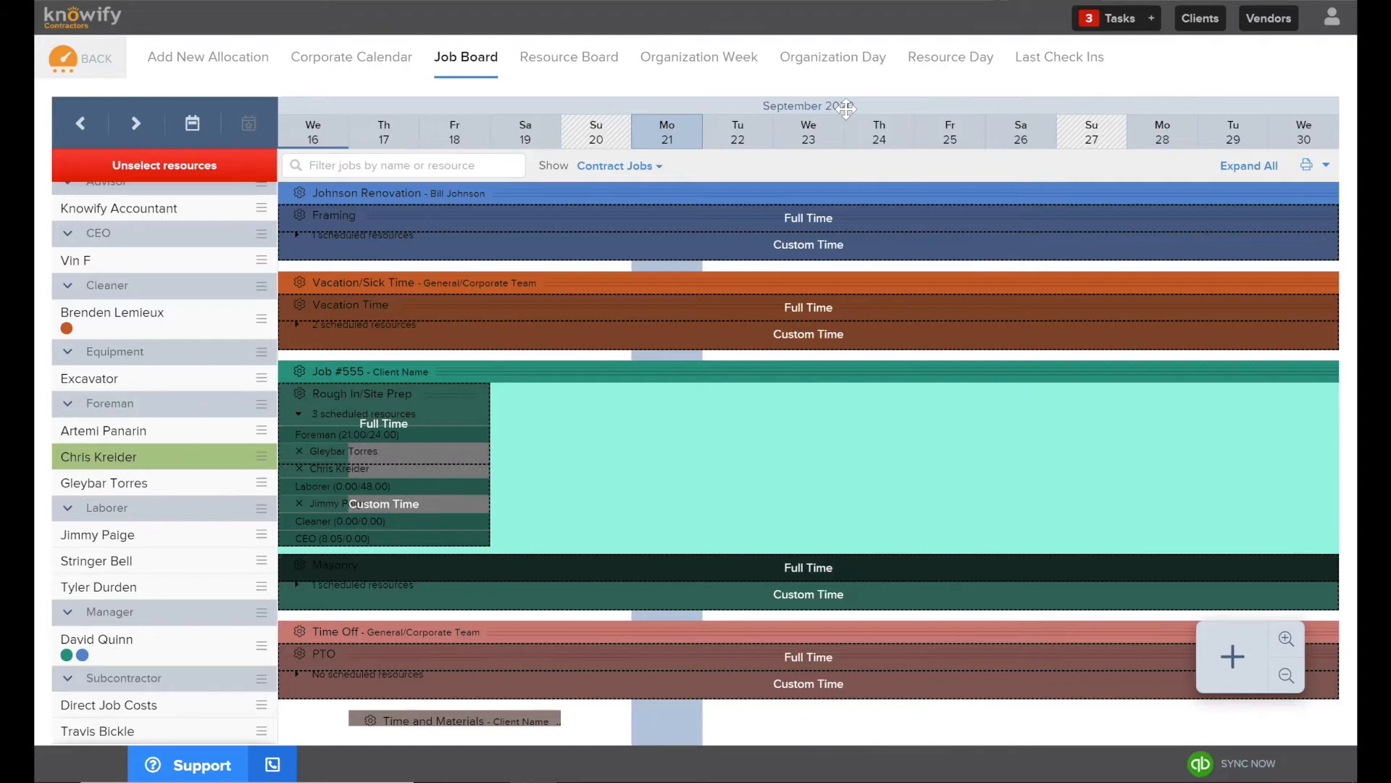
click(122, 434)
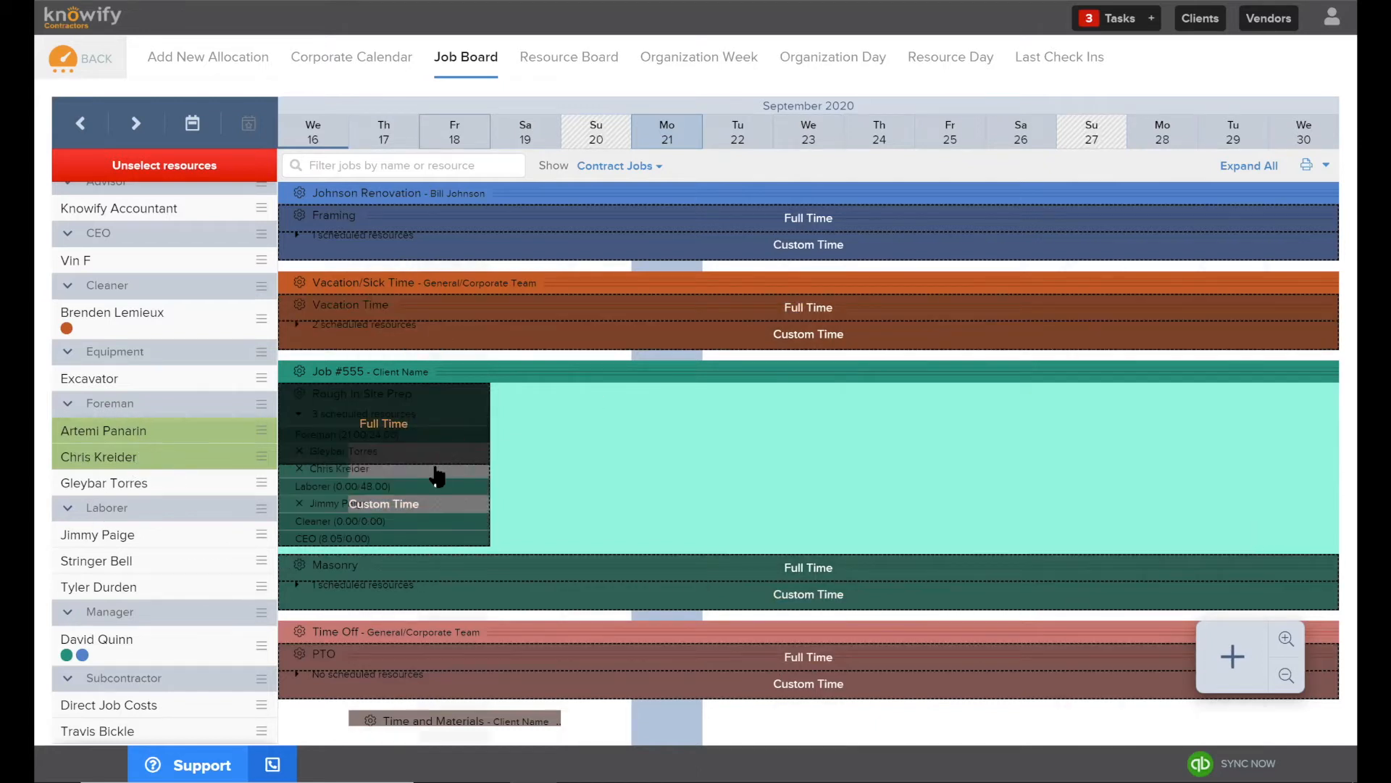
drag(449, 428, 451, 429)
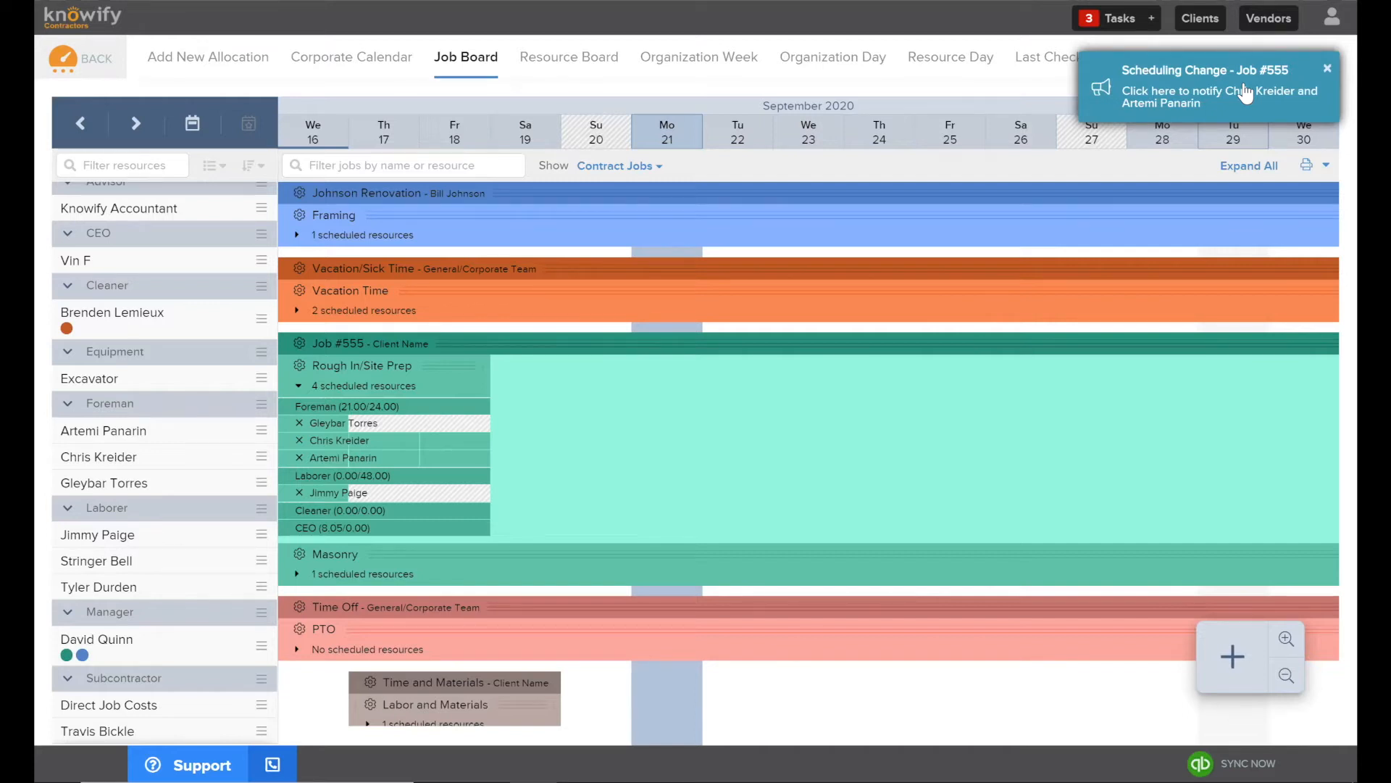
Send the Job #555 scheduling alert to the two foremen, adding Knowify Accountant as a recipient.
click(1245, 93)
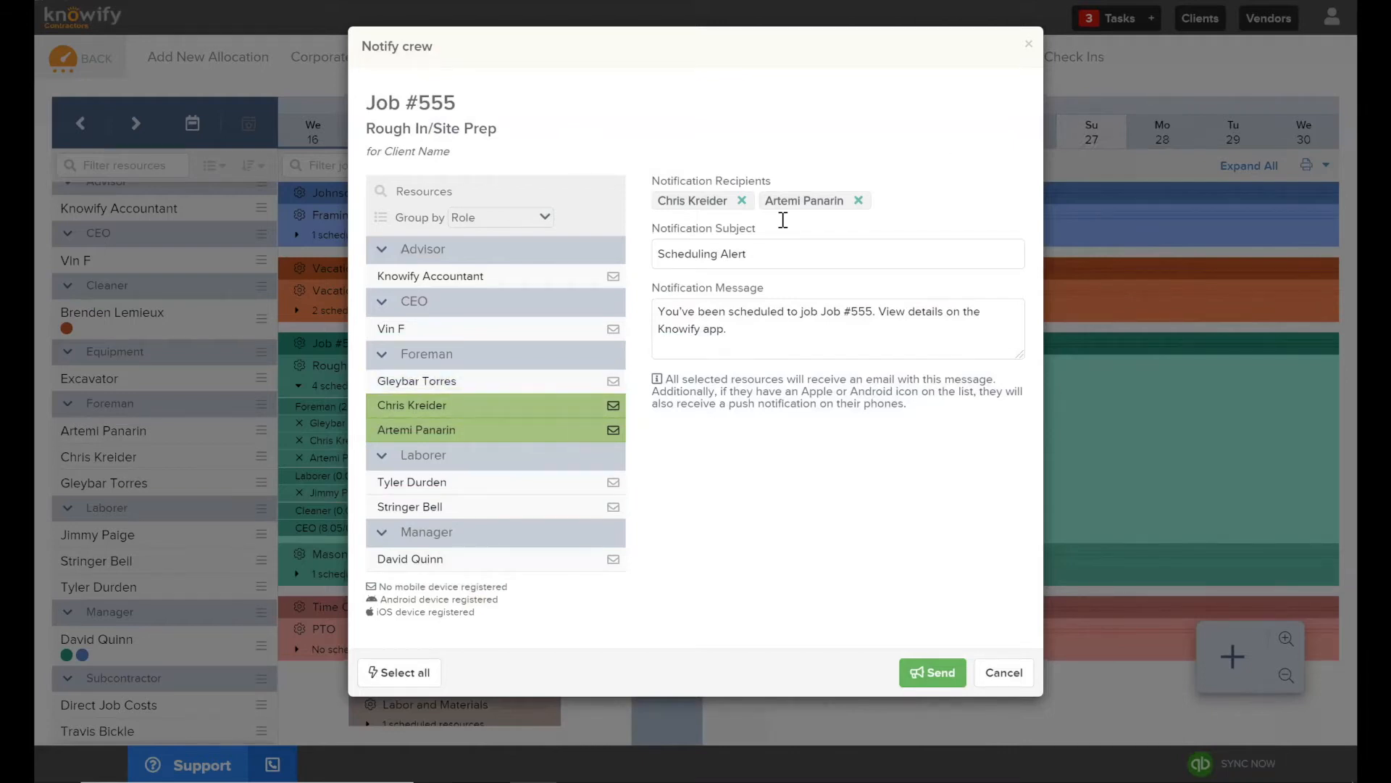
click(468, 276)
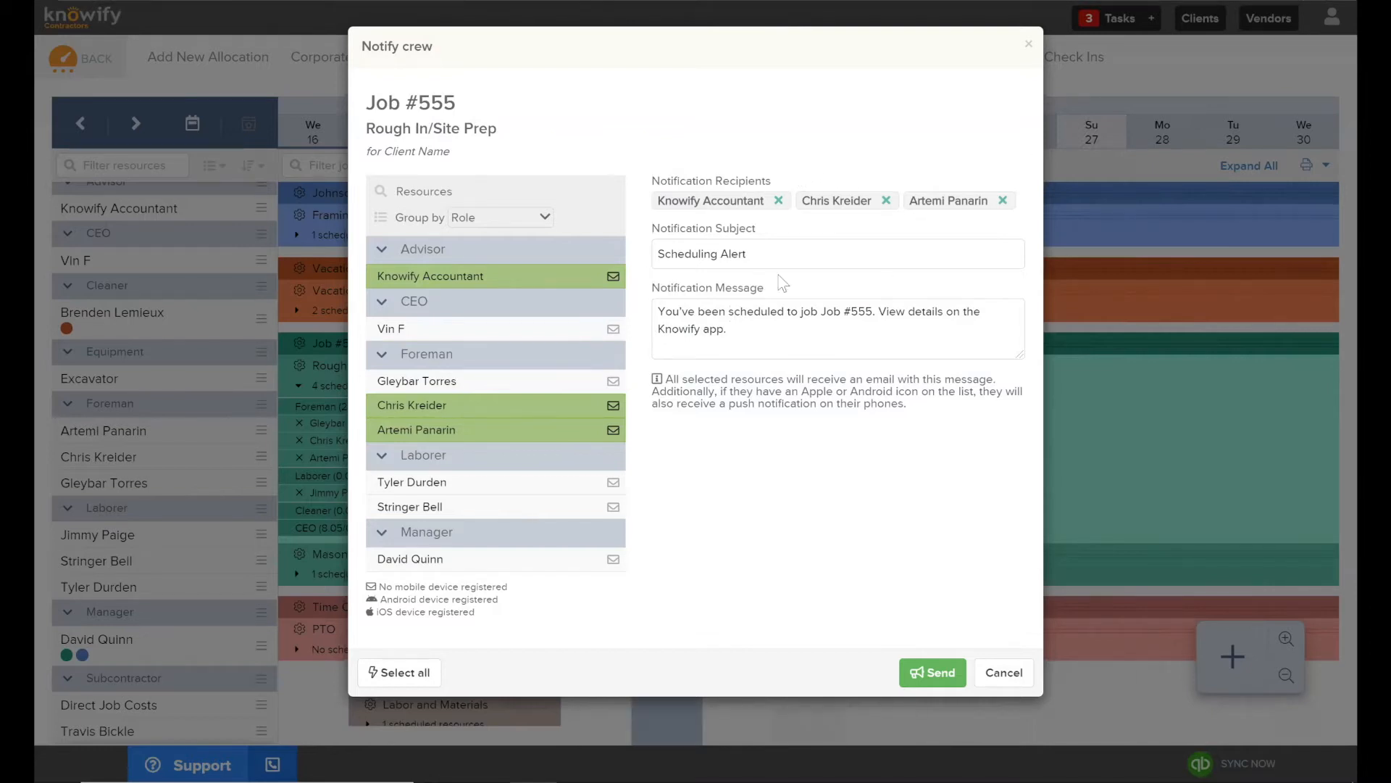
drag(782, 255, 603, 254)
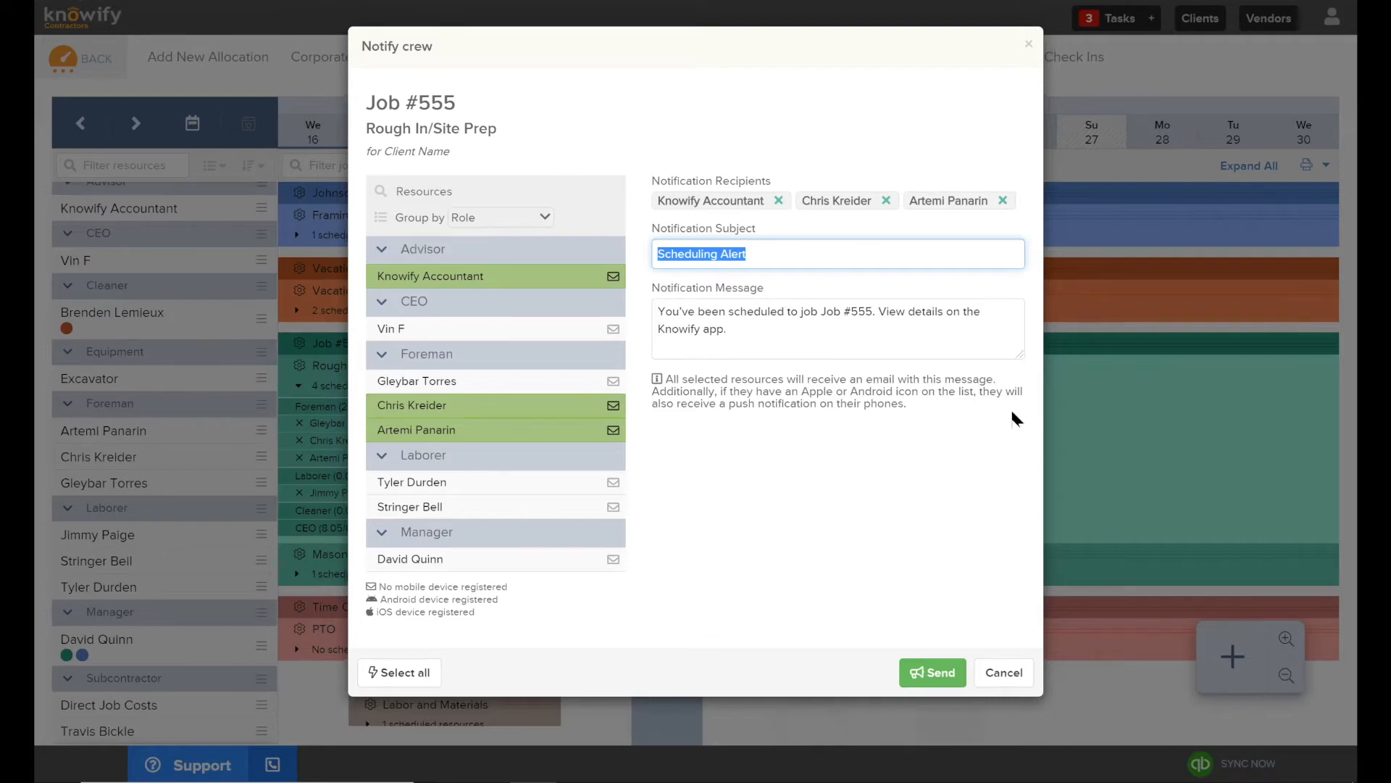
click(932, 673)
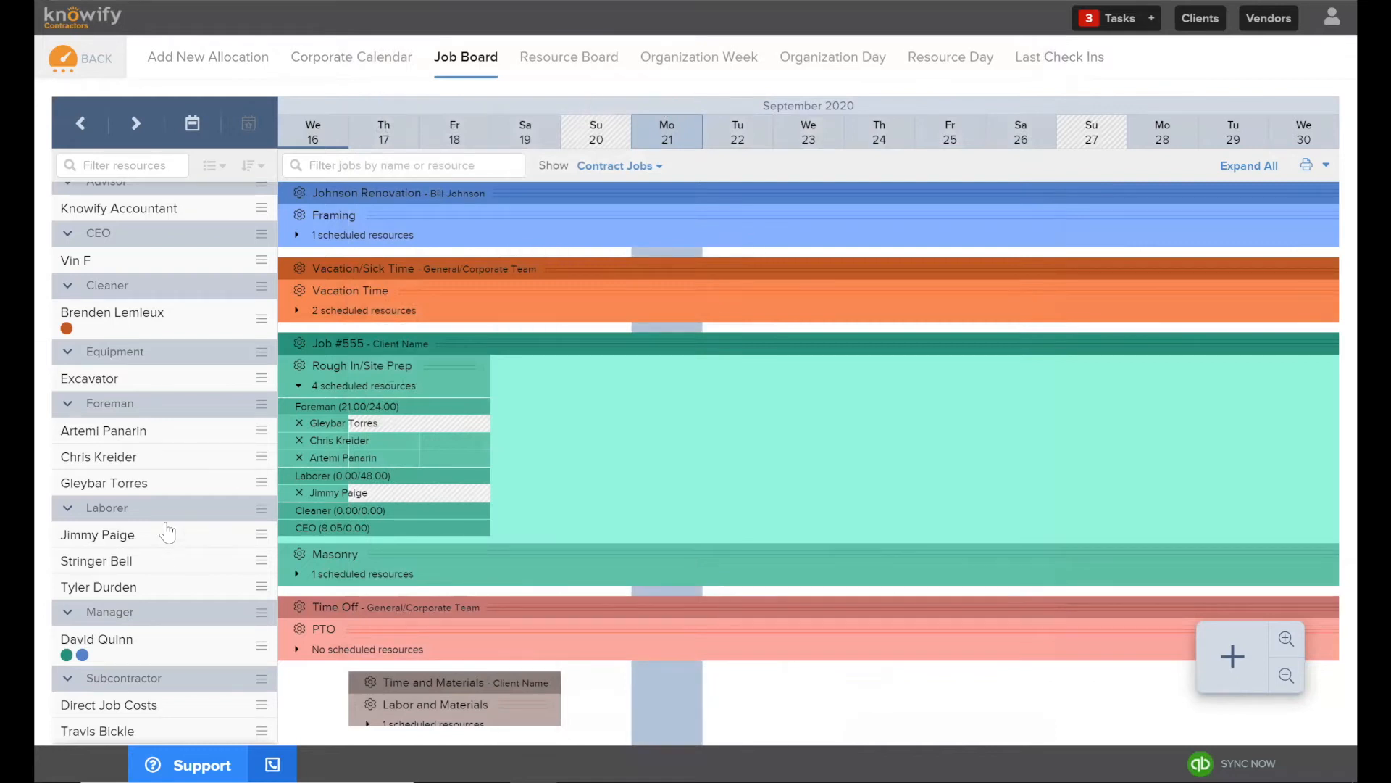
Start a custom-time allocation of a foreman to the renovation job's Framing phase and add a second foreman as a resource.
click(127, 459)
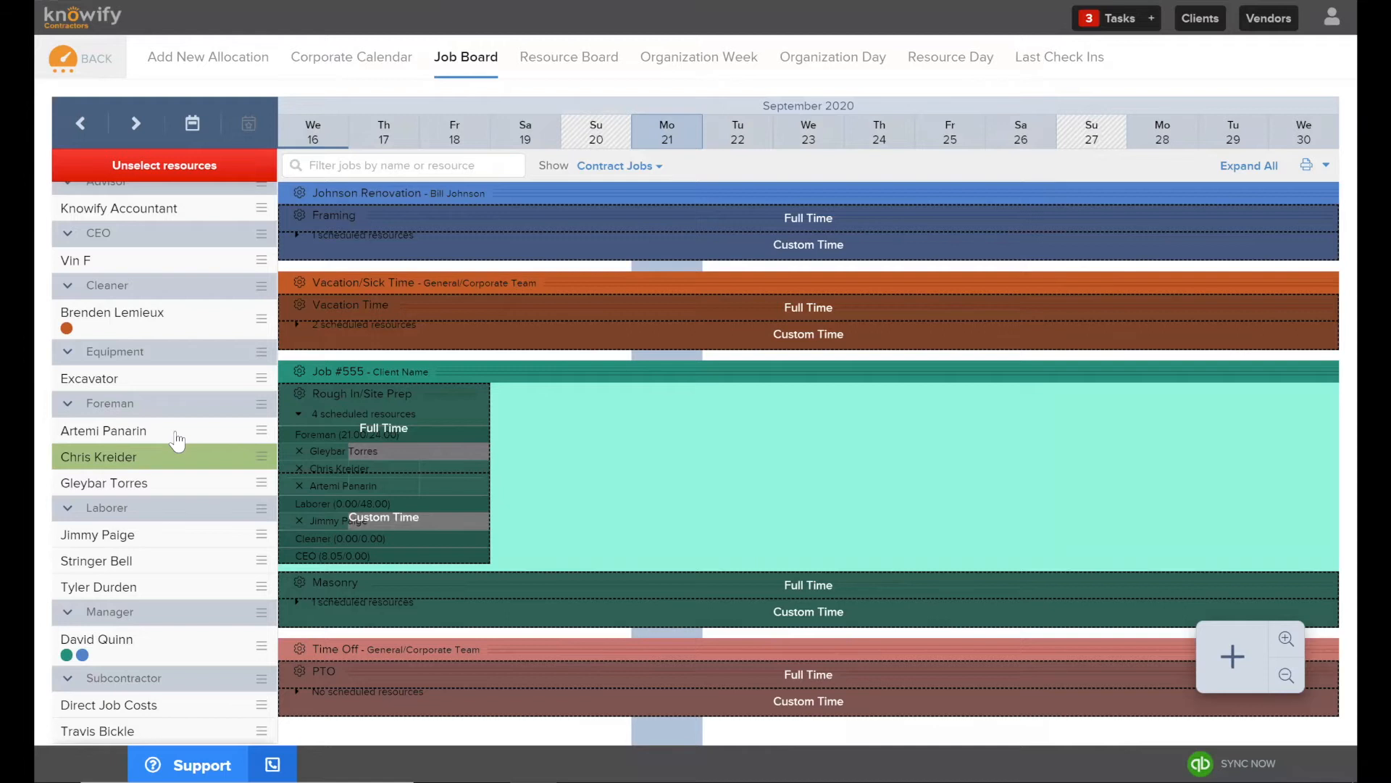
click(805, 244)
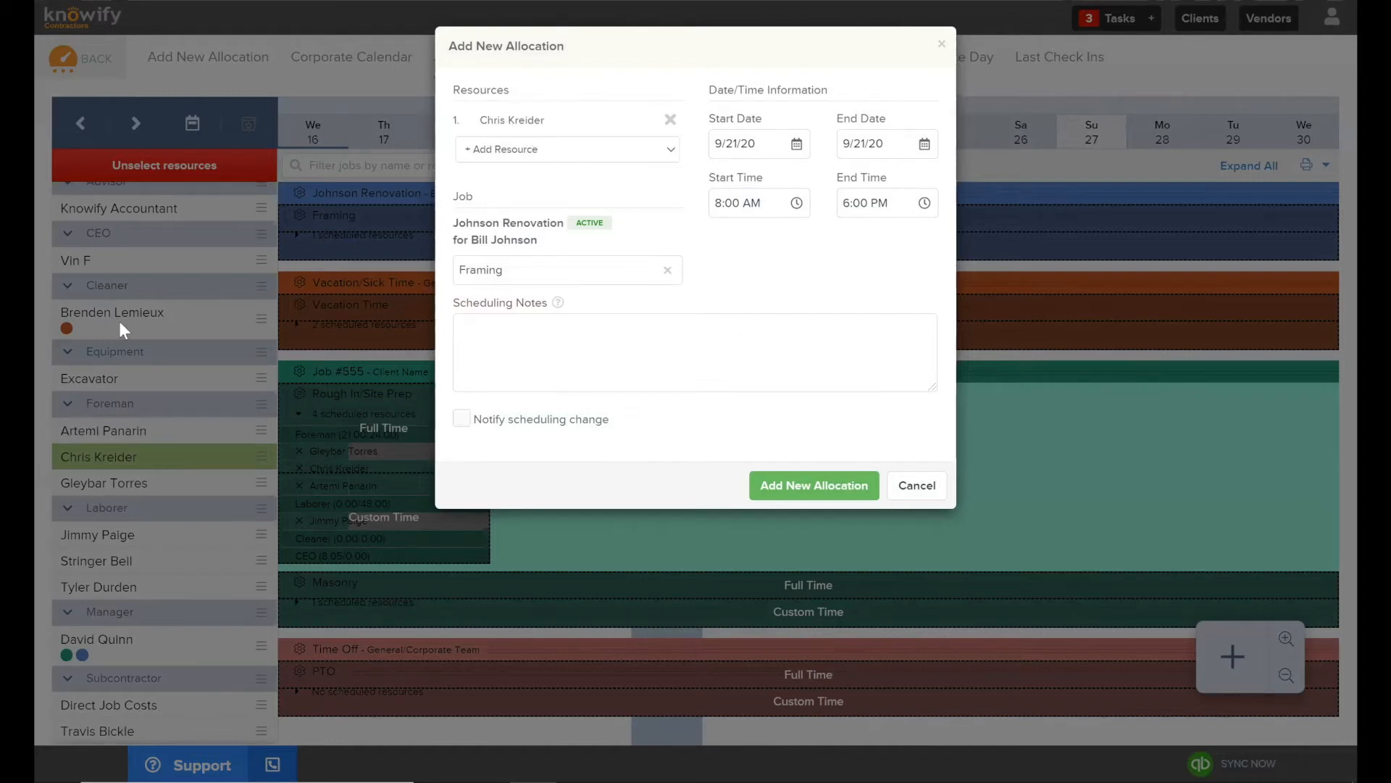
click(584, 151)
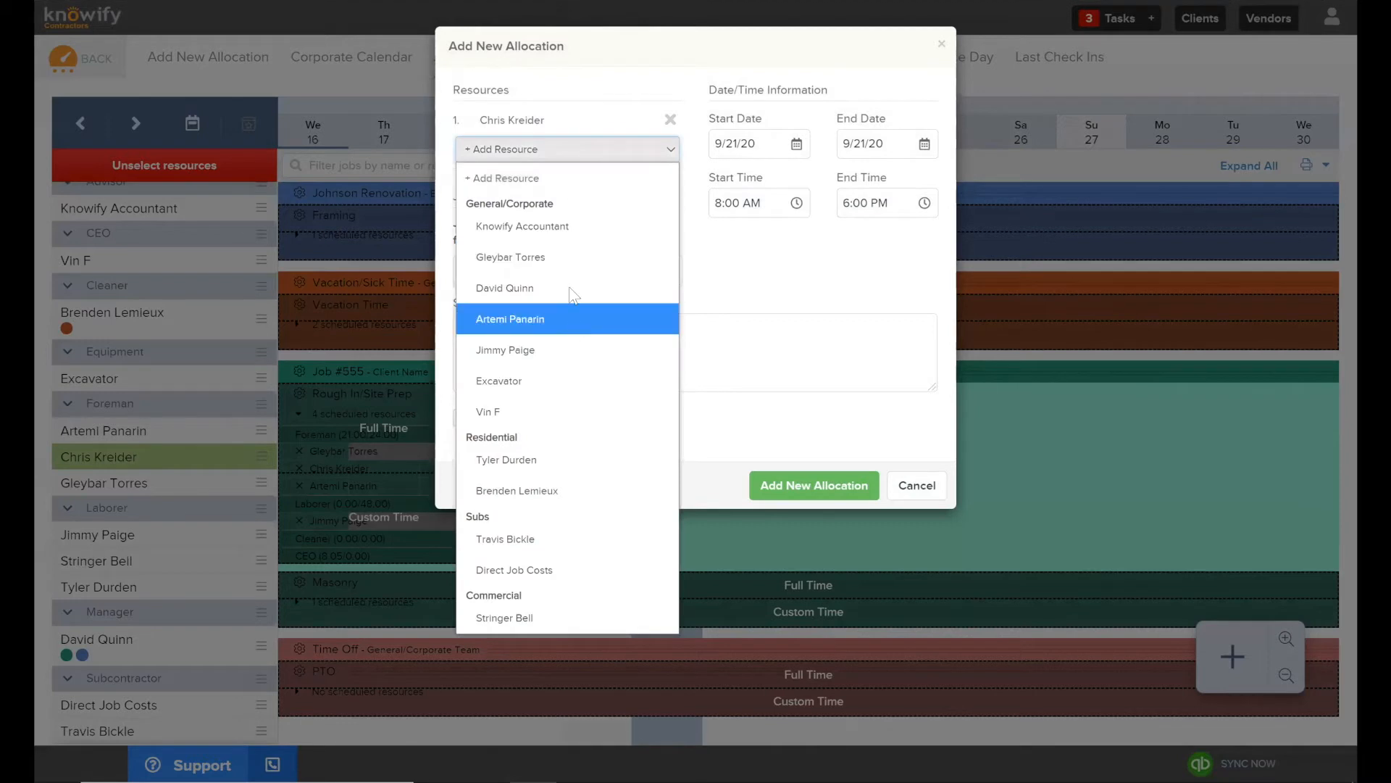
click(560, 258)
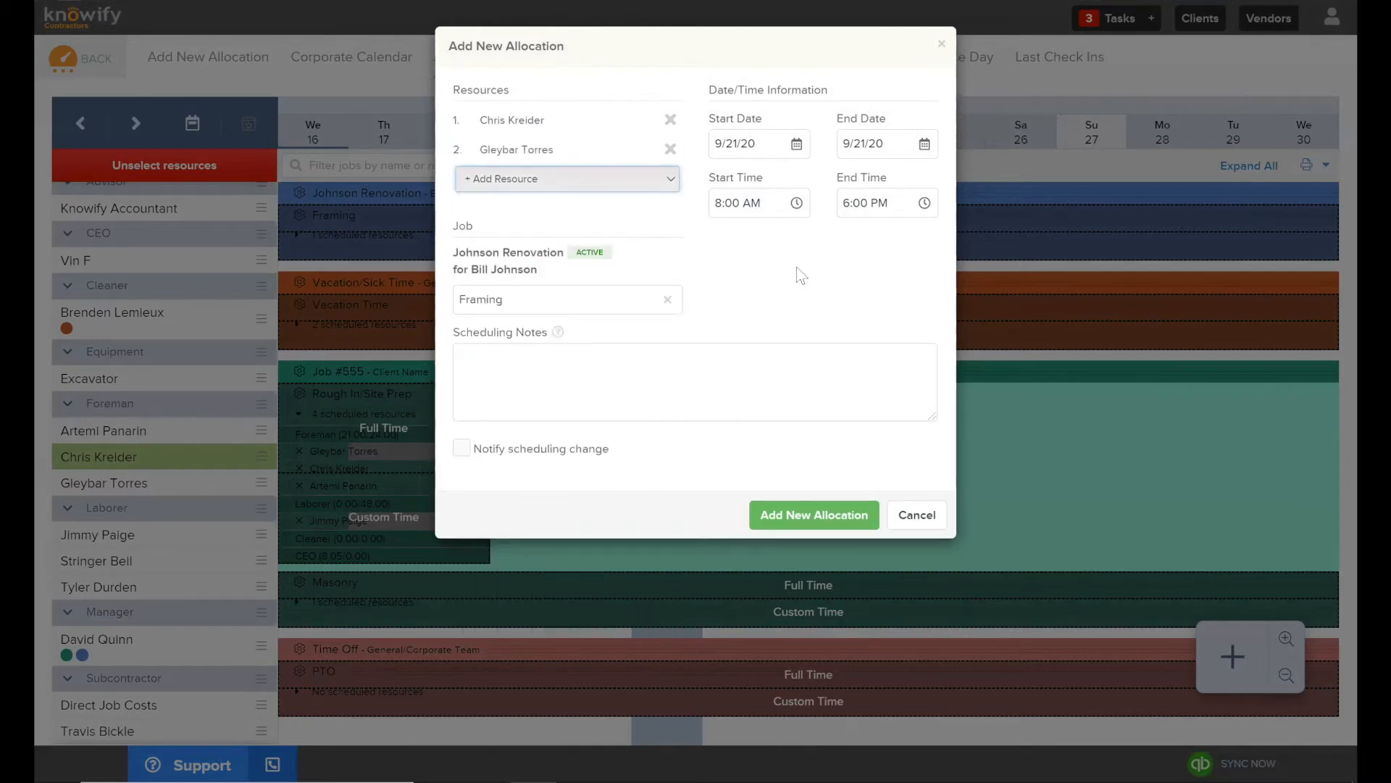
Set the renovation job's Framing allocation to run from 9/21/20 through 9/26/20.
click(766, 139)
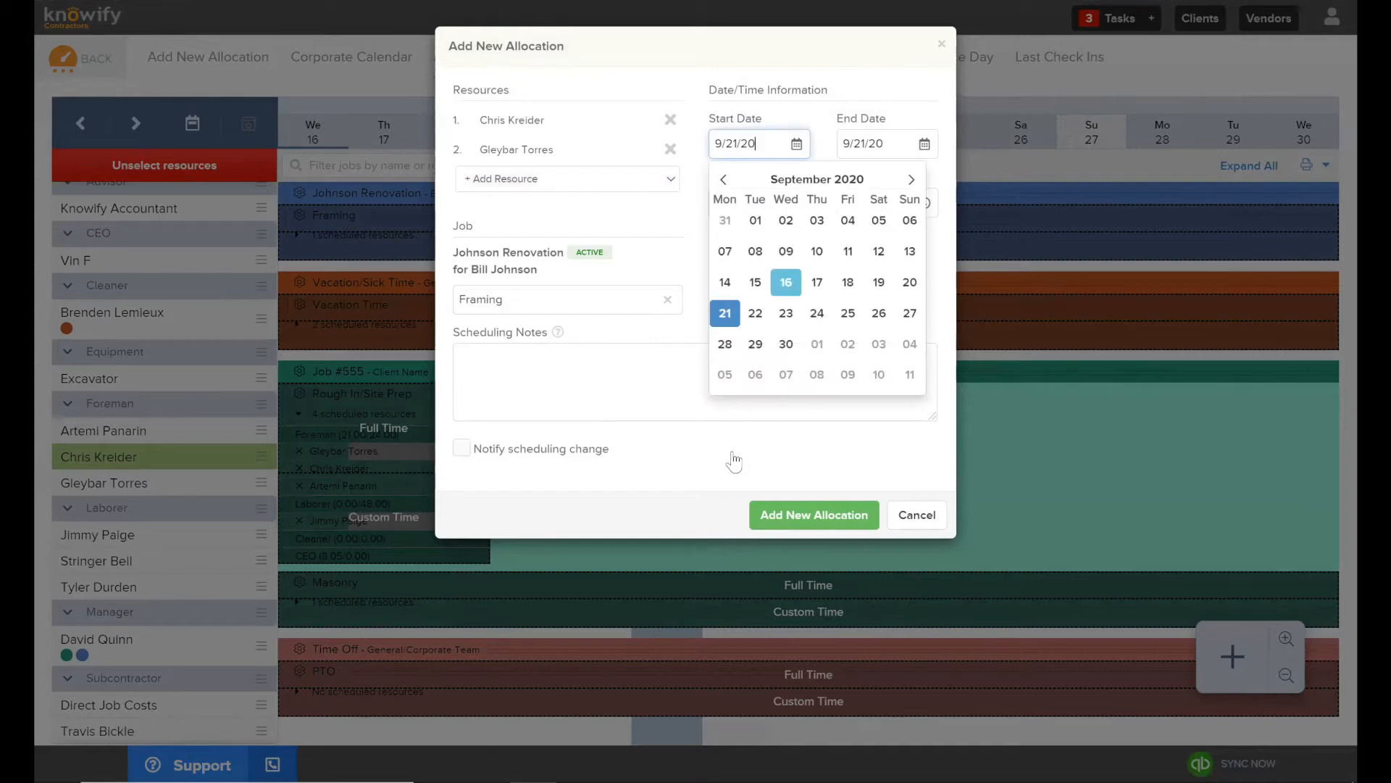
click(725, 313)
click(874, 142)
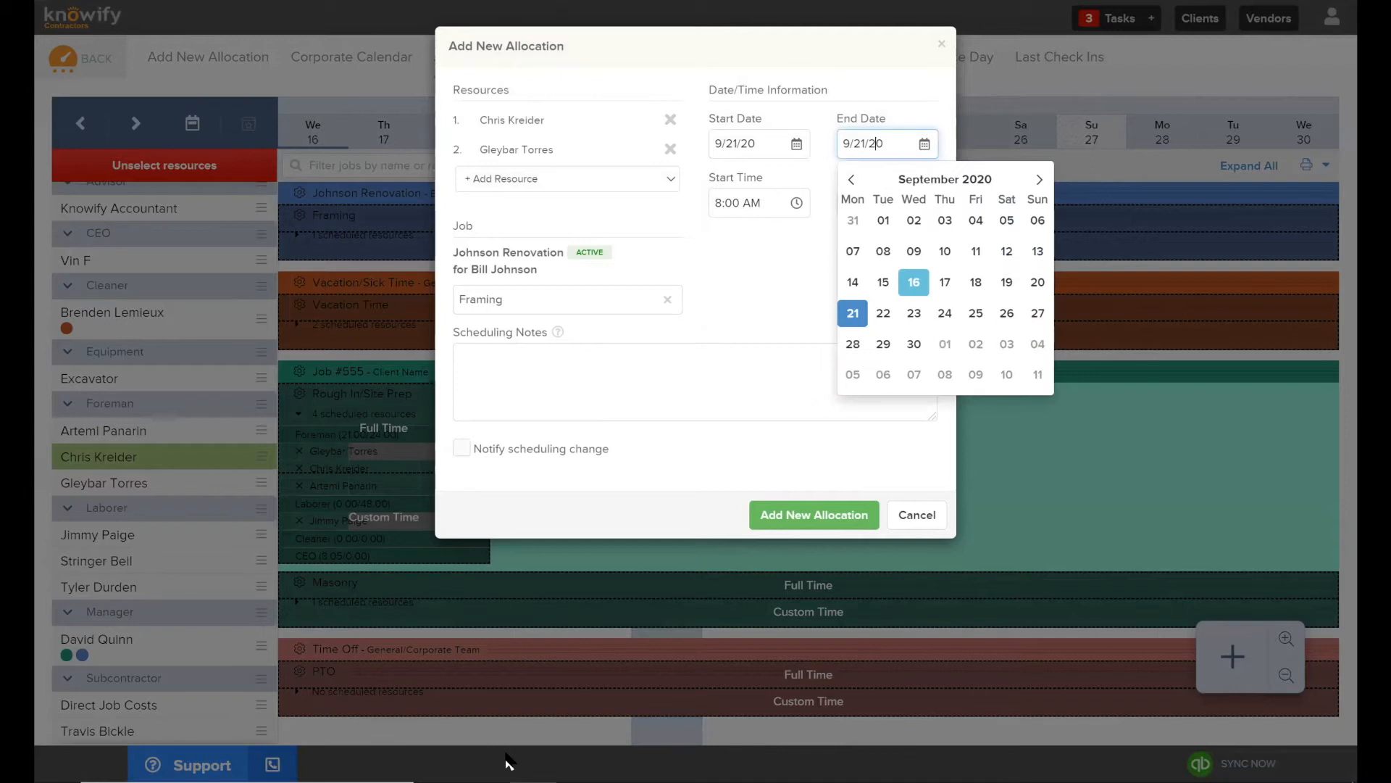
click(1006, 313)
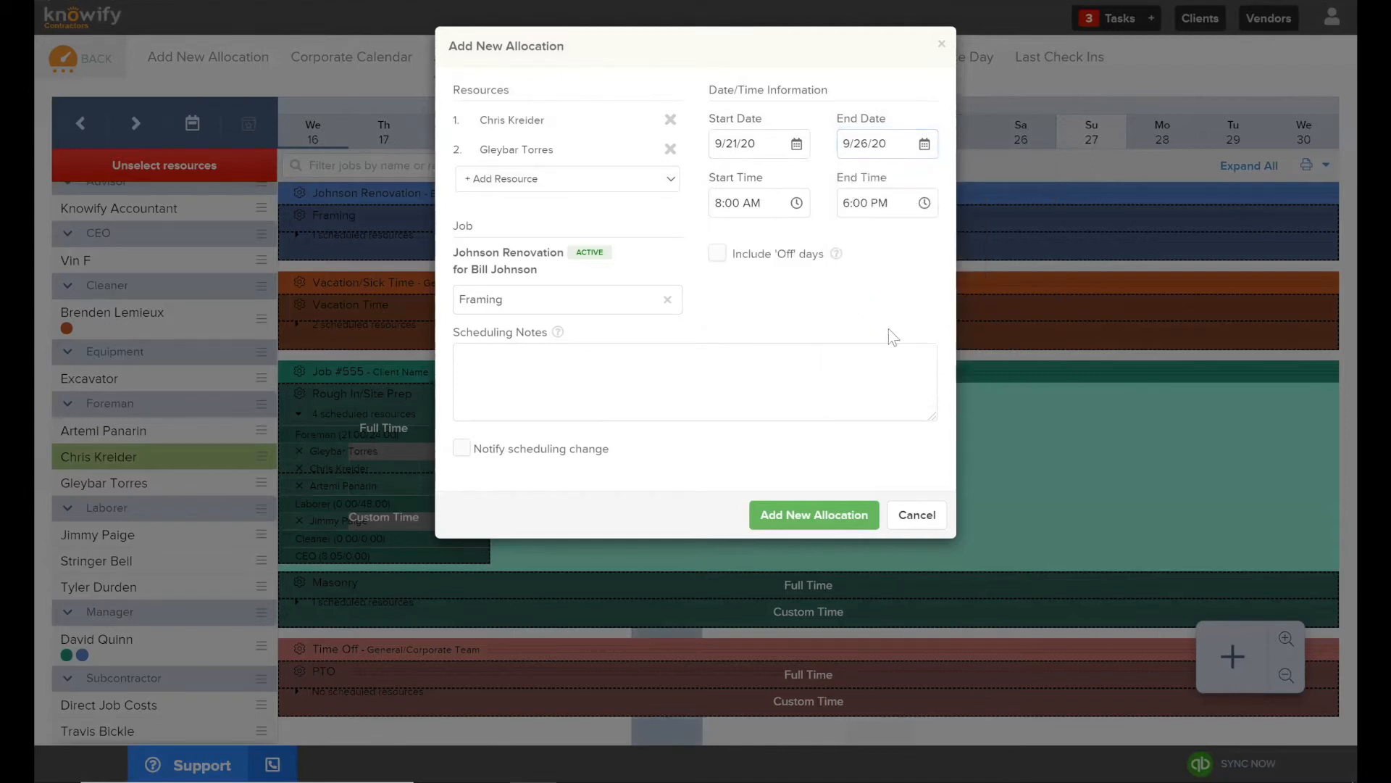
Set the allocation's start time to 6:00 AM and its end time to 4:00 PM.
click(731, 203)
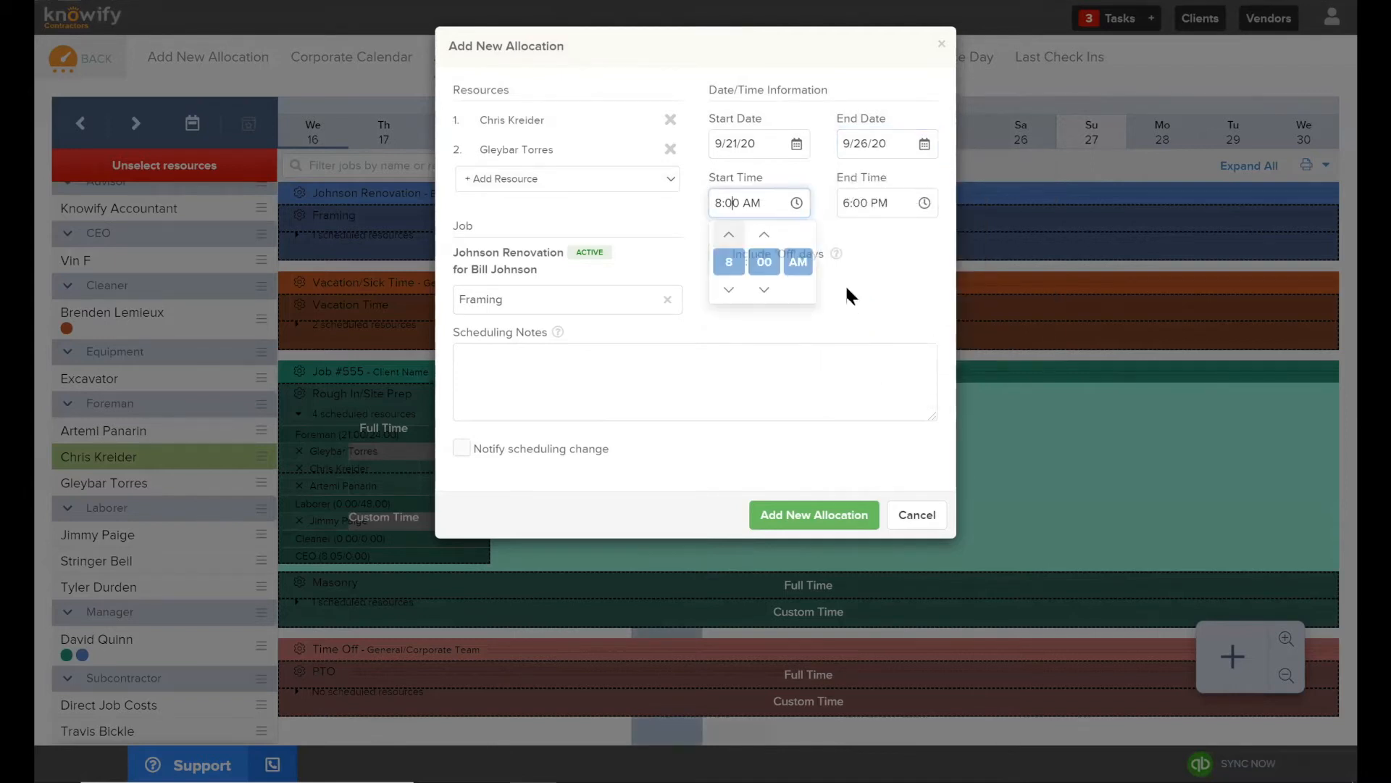
click(729, 290)
click(729, 290)
click(792, 368)
click(859, 205)
click(856, 234)
click(857, 234)
click(858, 290)
click(796, 319)
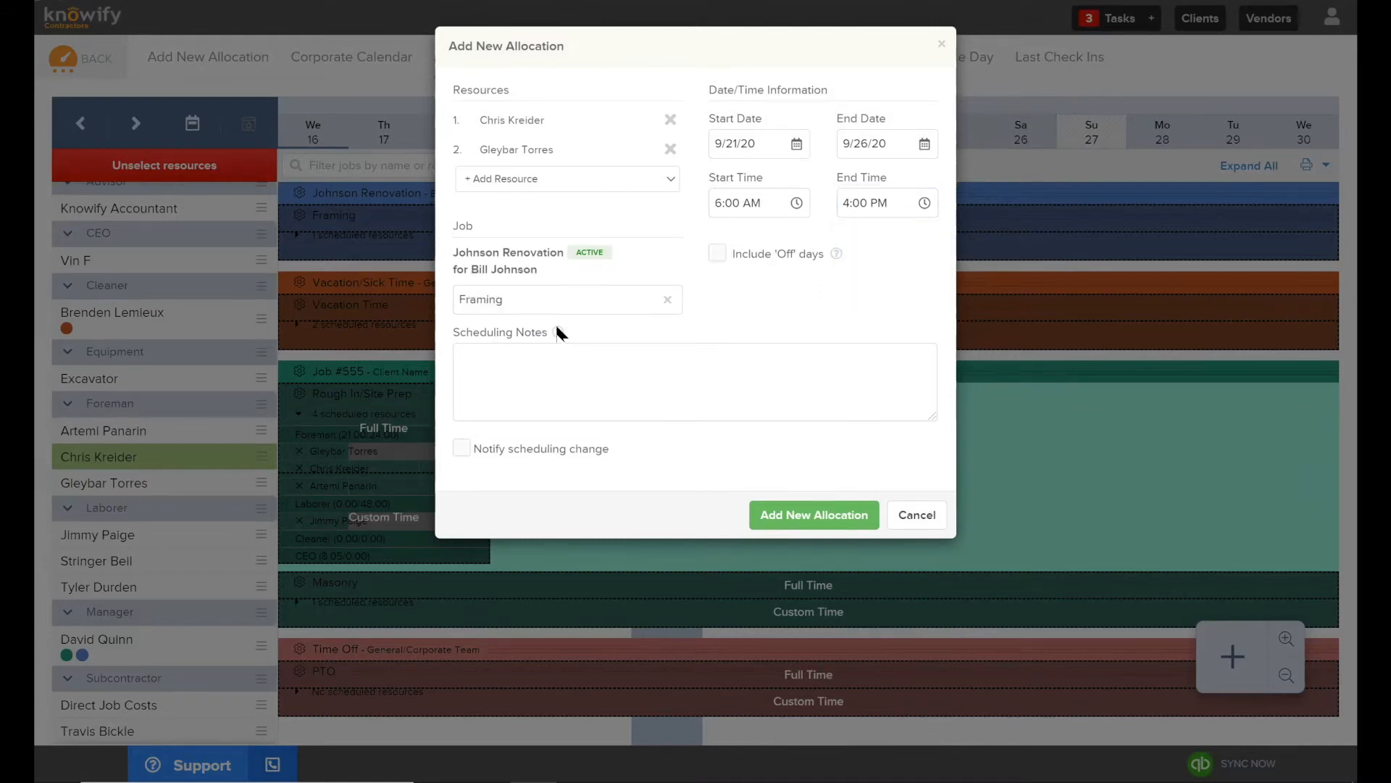
Enter the scheduling note "Details about this job and the work need to be performed" and add the allocation with scheduling-change notification enabled.
mouse_move(558, 332)
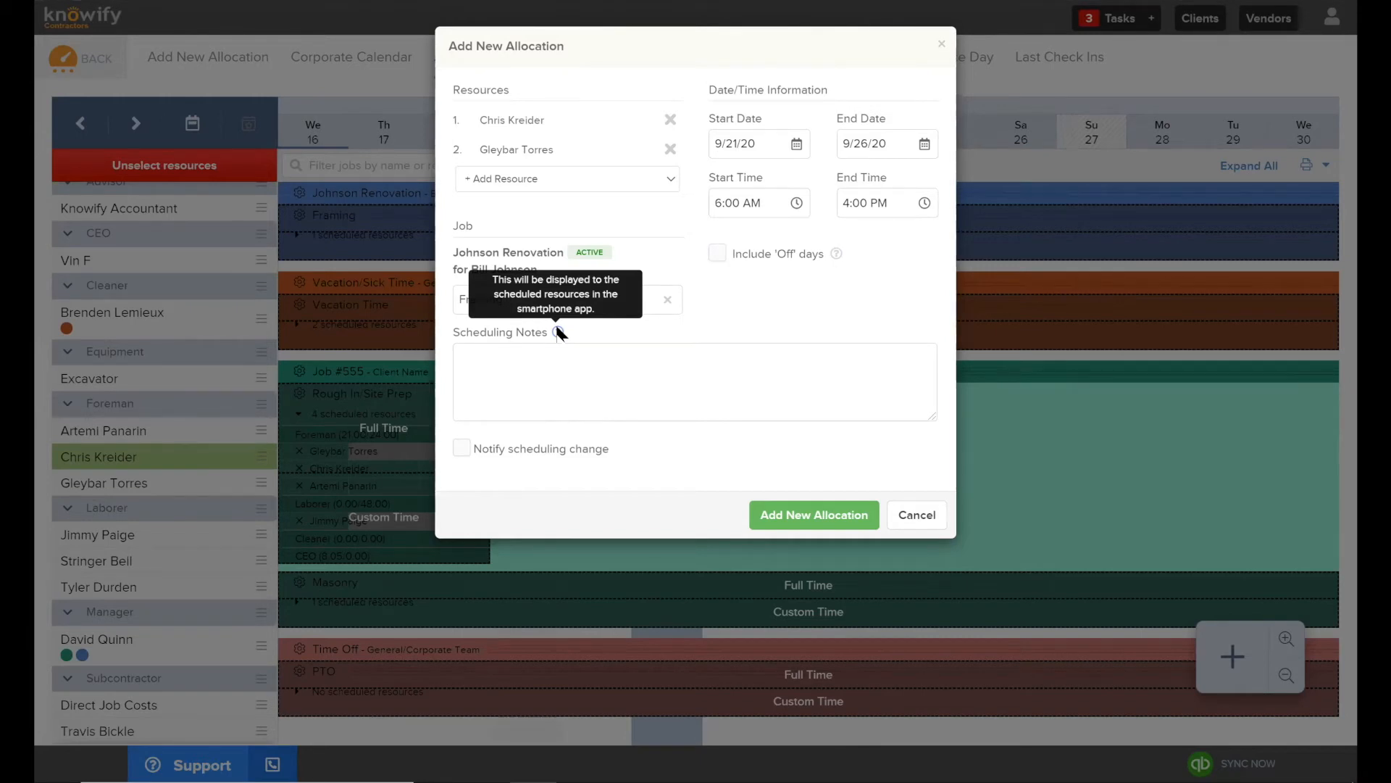
click(683, 382)
text(Details )
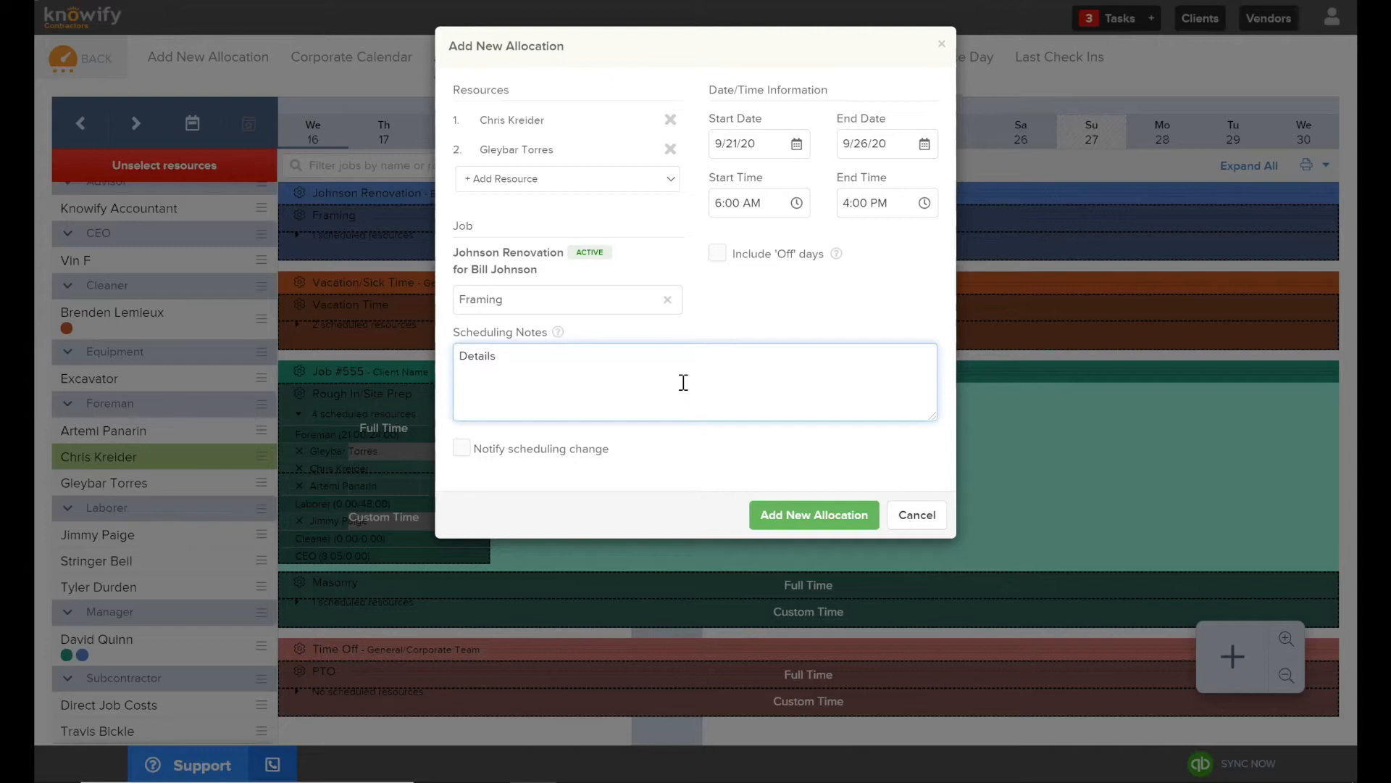
text(about this job and)
text(the work need)
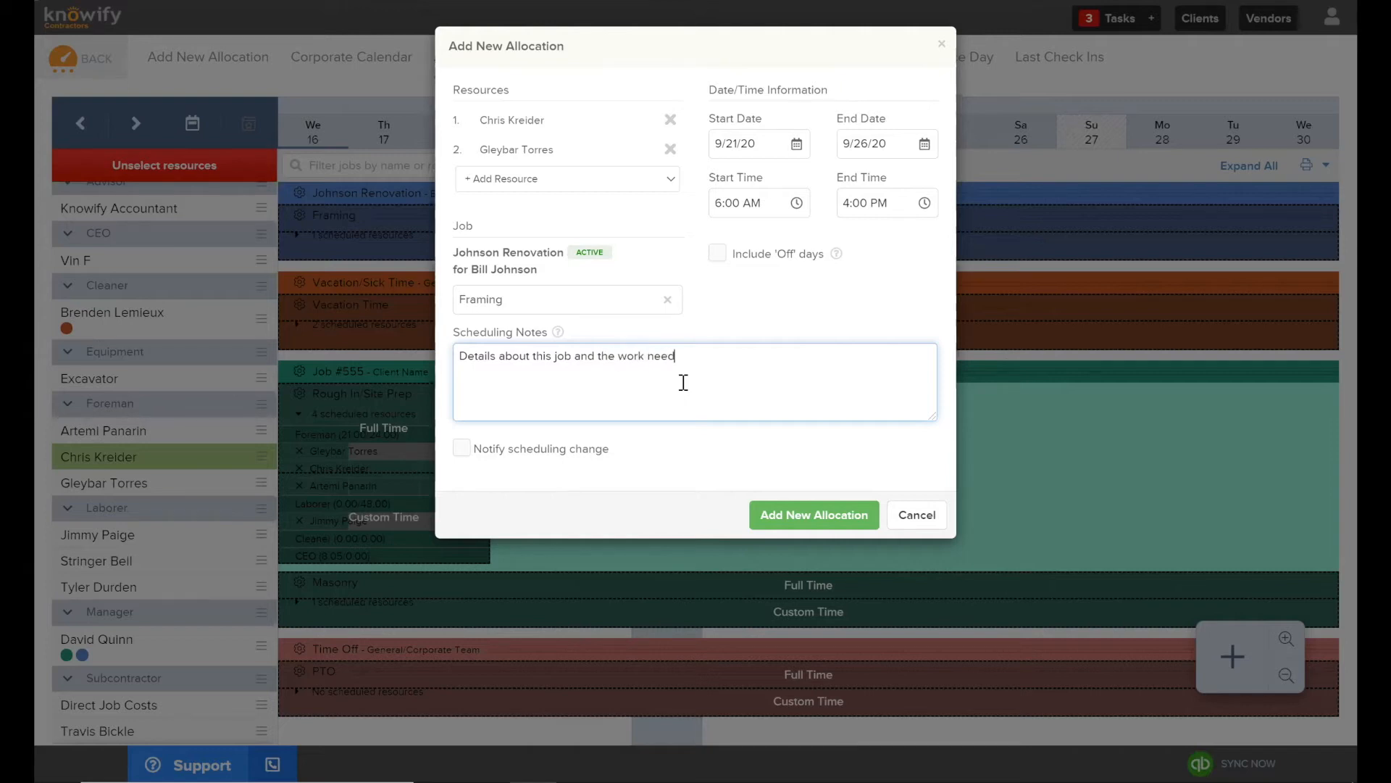
text( to be performed)
click(462, 449)
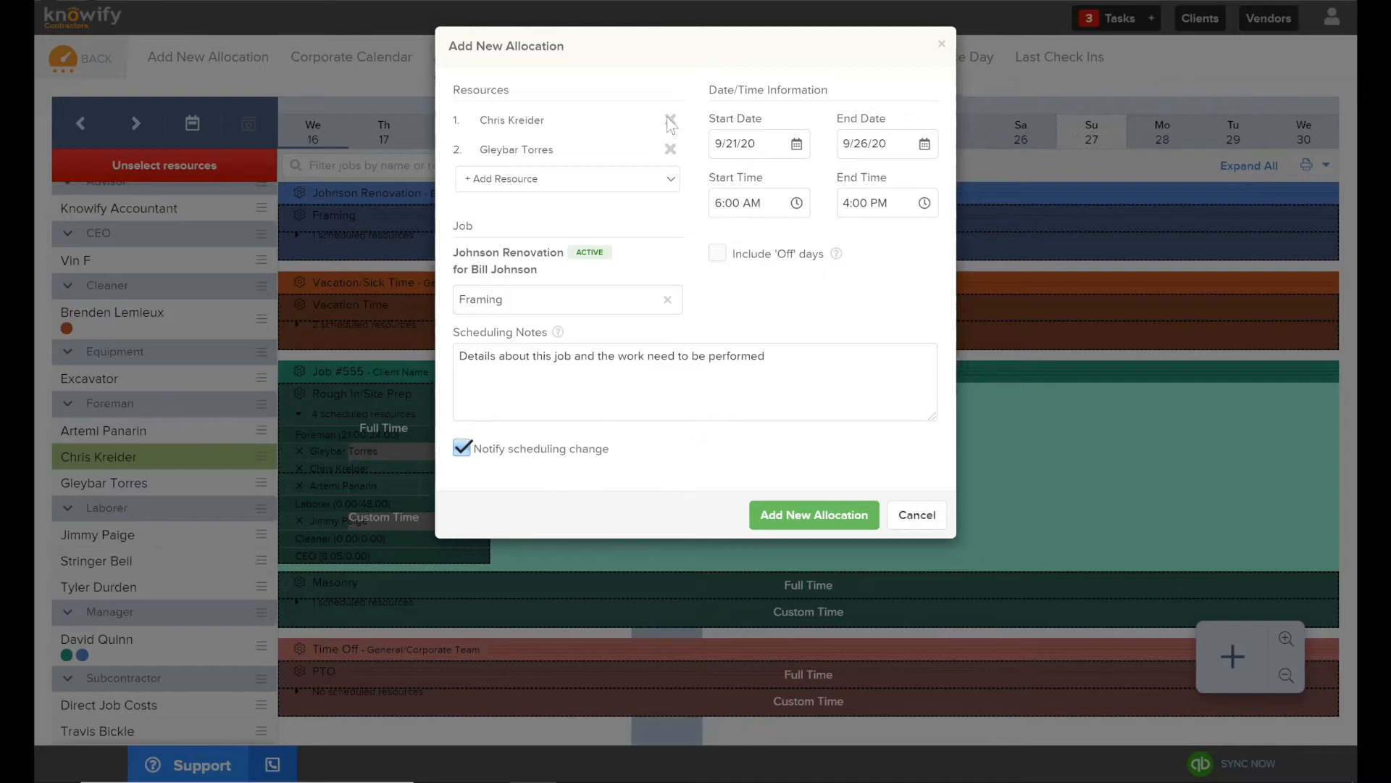
click(796, 516)
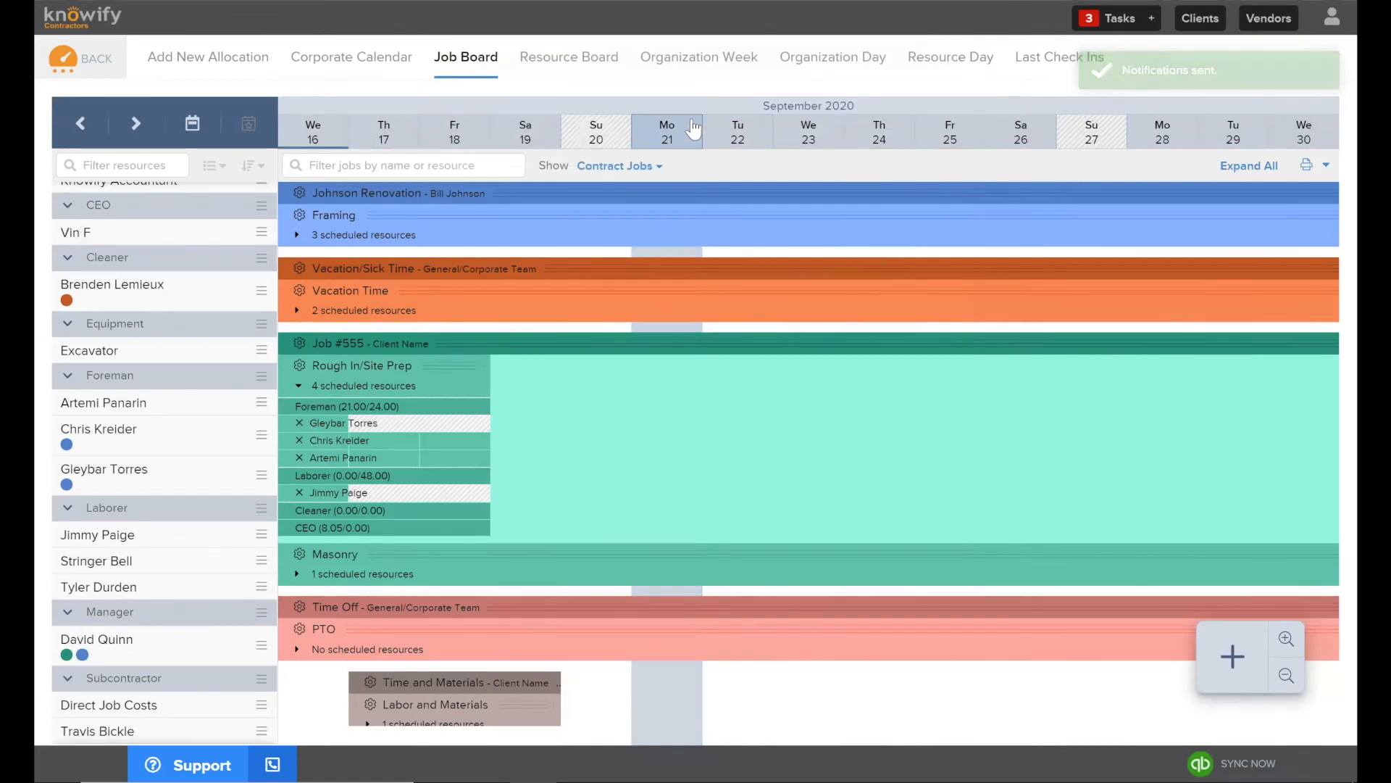
Review the Job Board's print options and the scheduling actions available for the renovation job's Framing phase.
click(1326, 166)
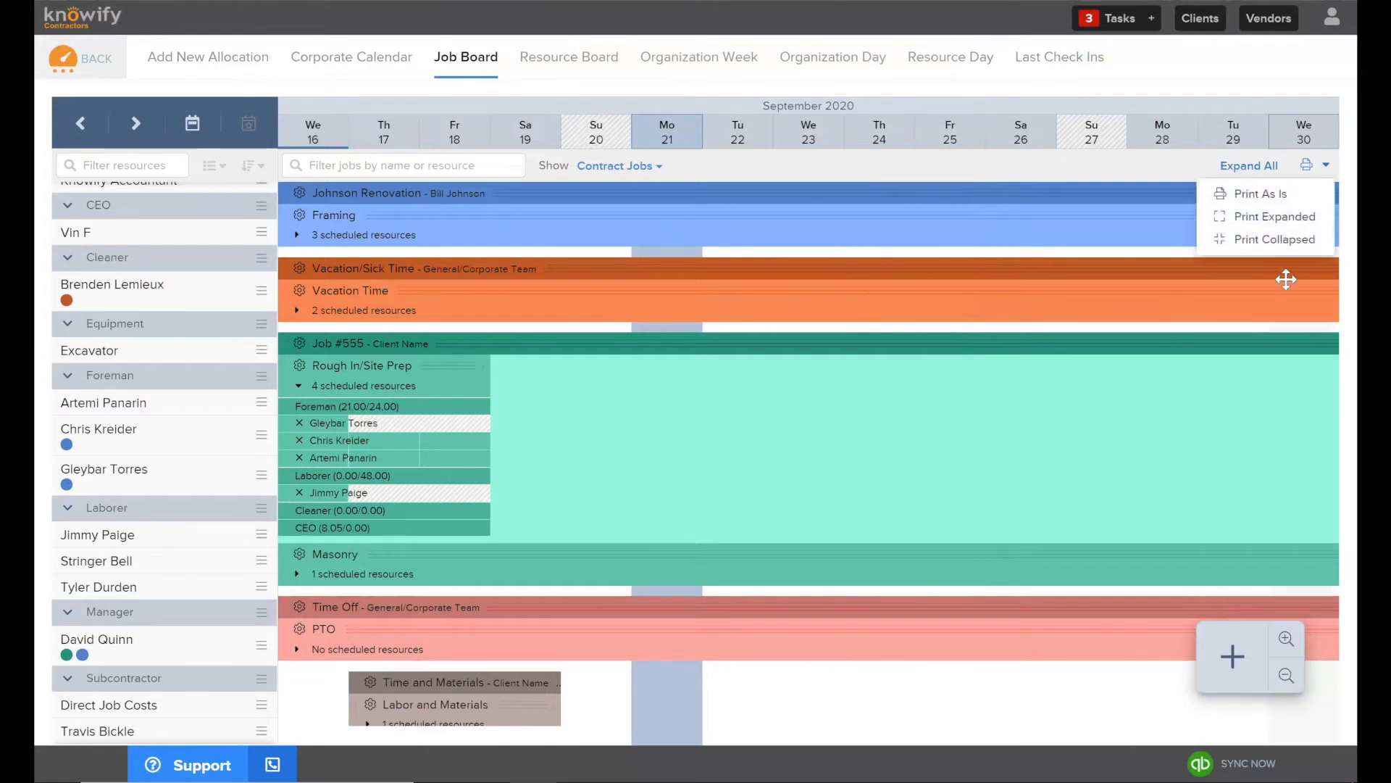
click(1308, 169)
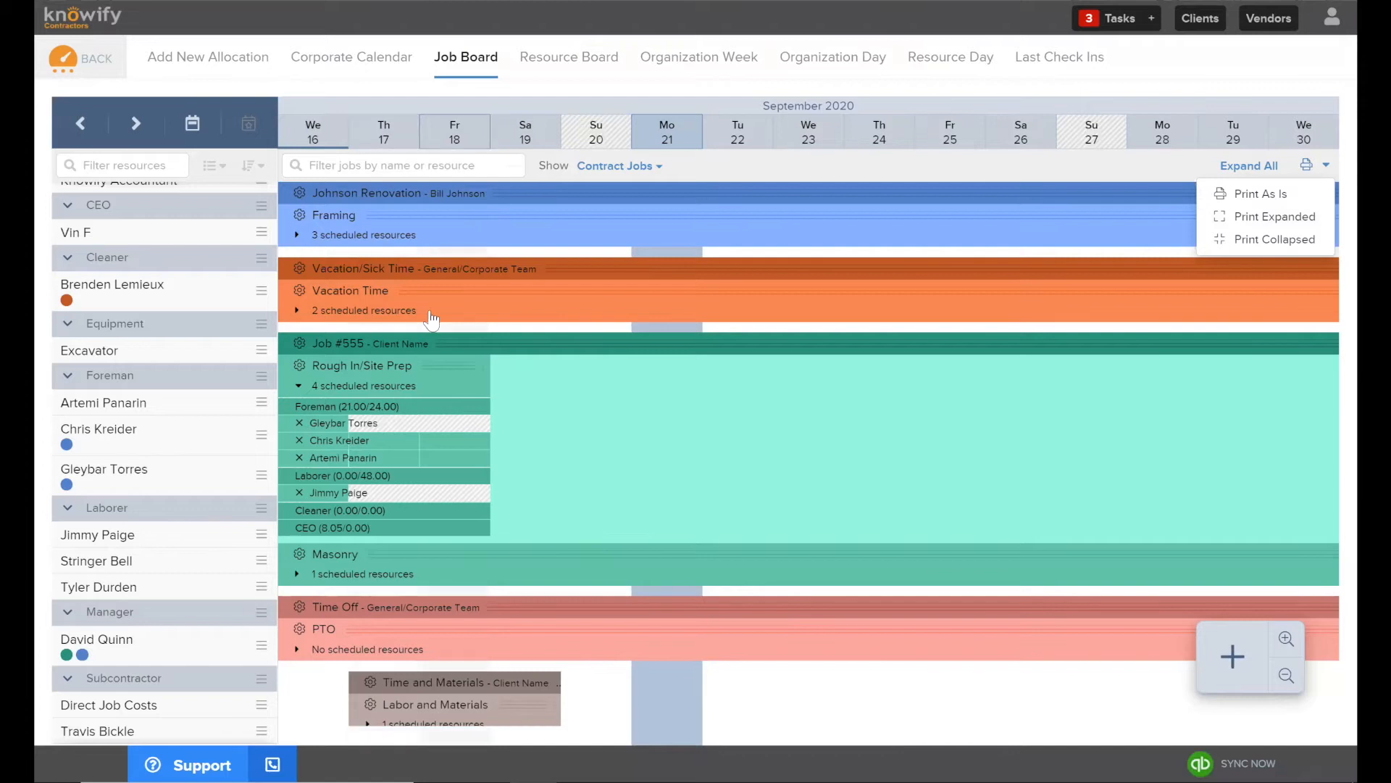
click(299, 215)
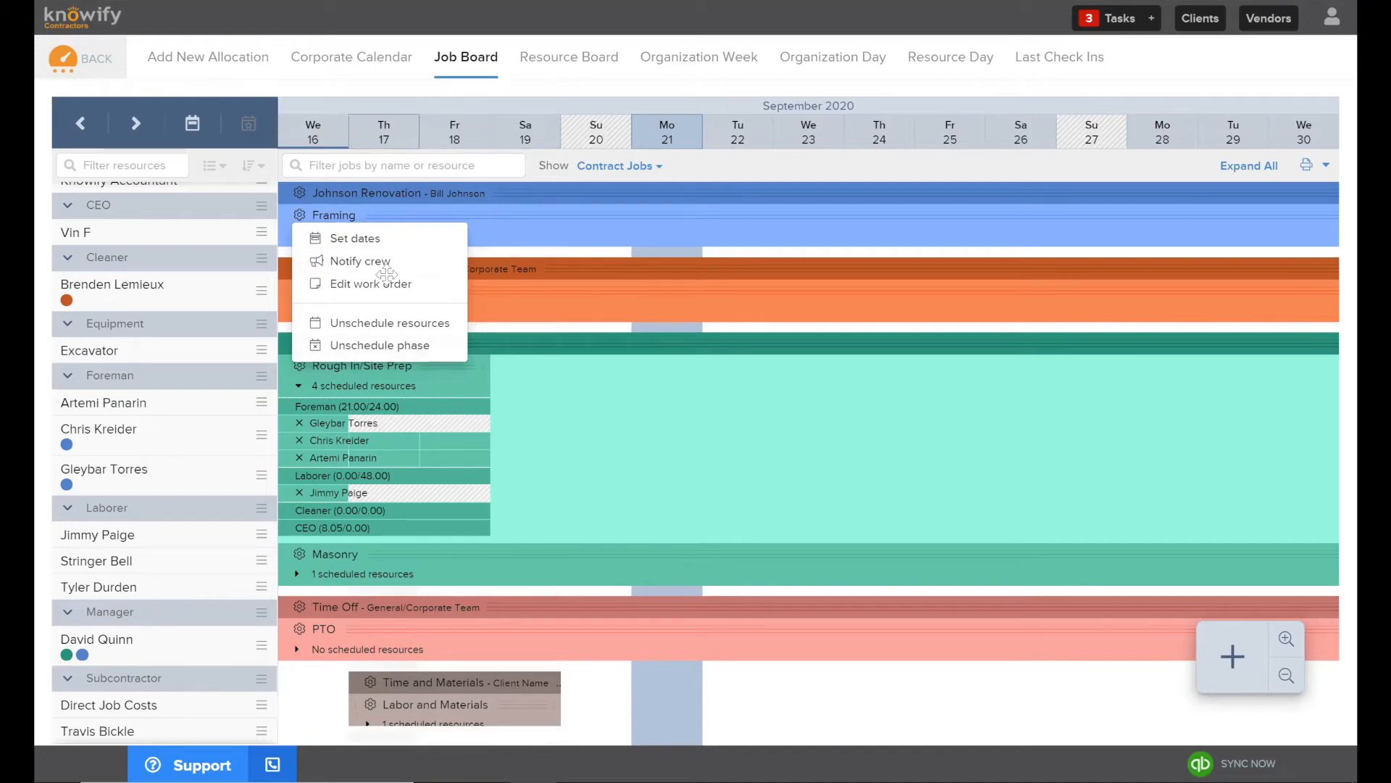
Schedule the Scheduling Job's Framing phase to start on 09/21/20 and extend past September 30.
click(1238, 649)
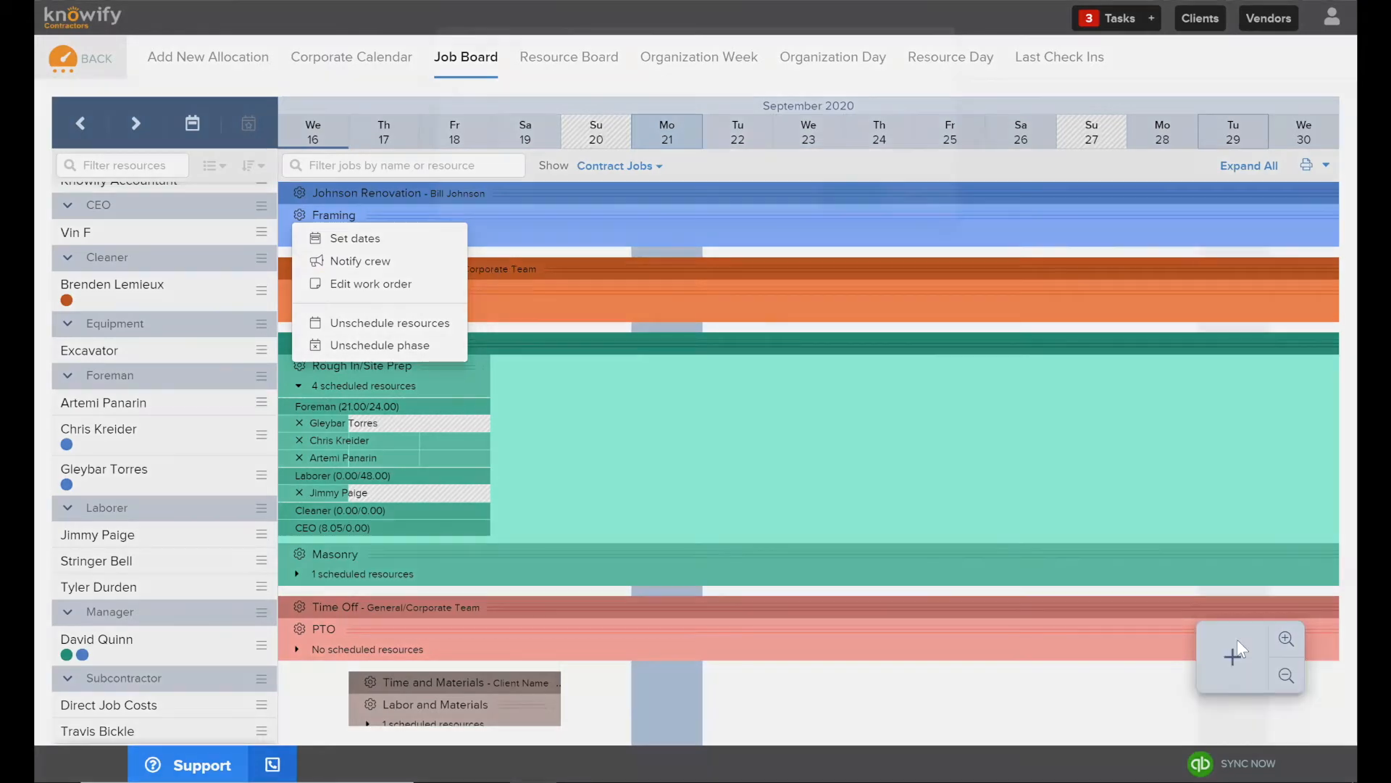
click(689, 126)
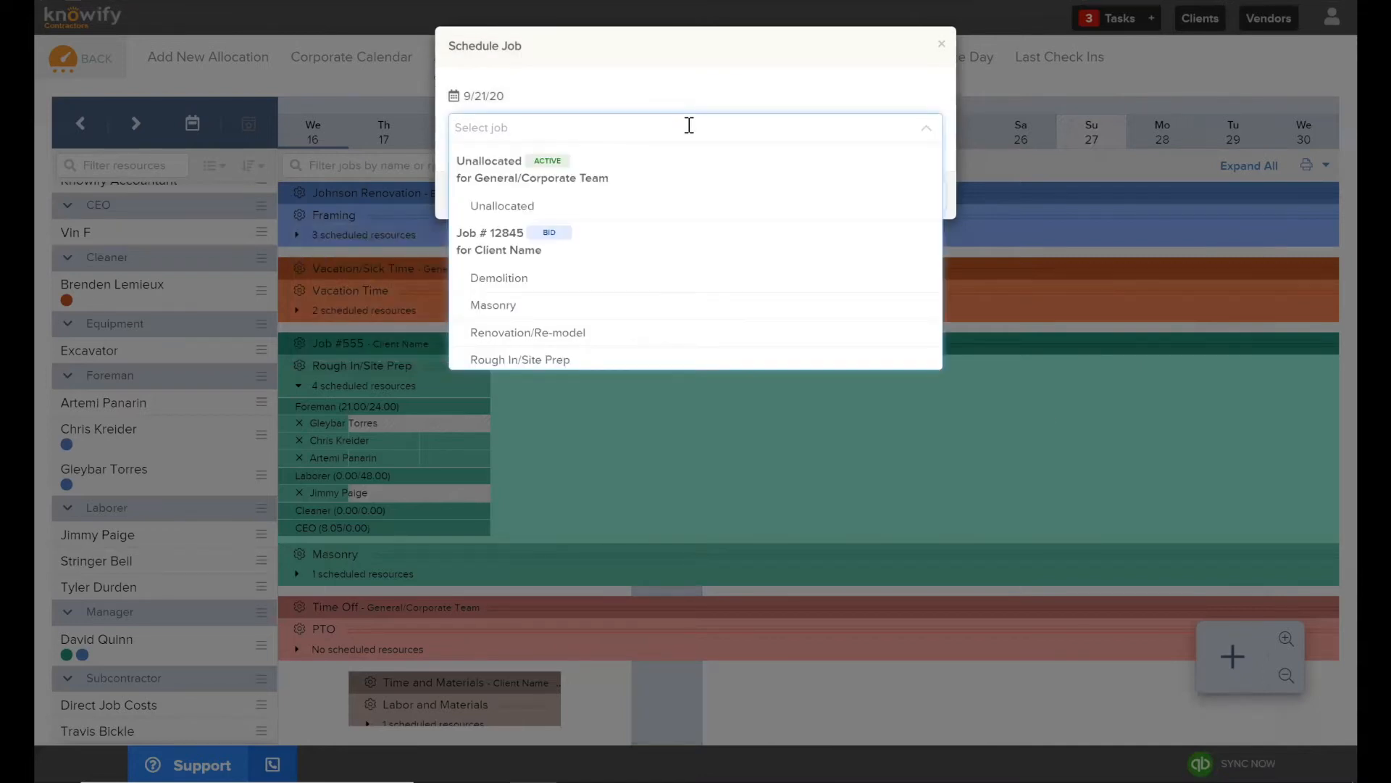
text(scheduling)
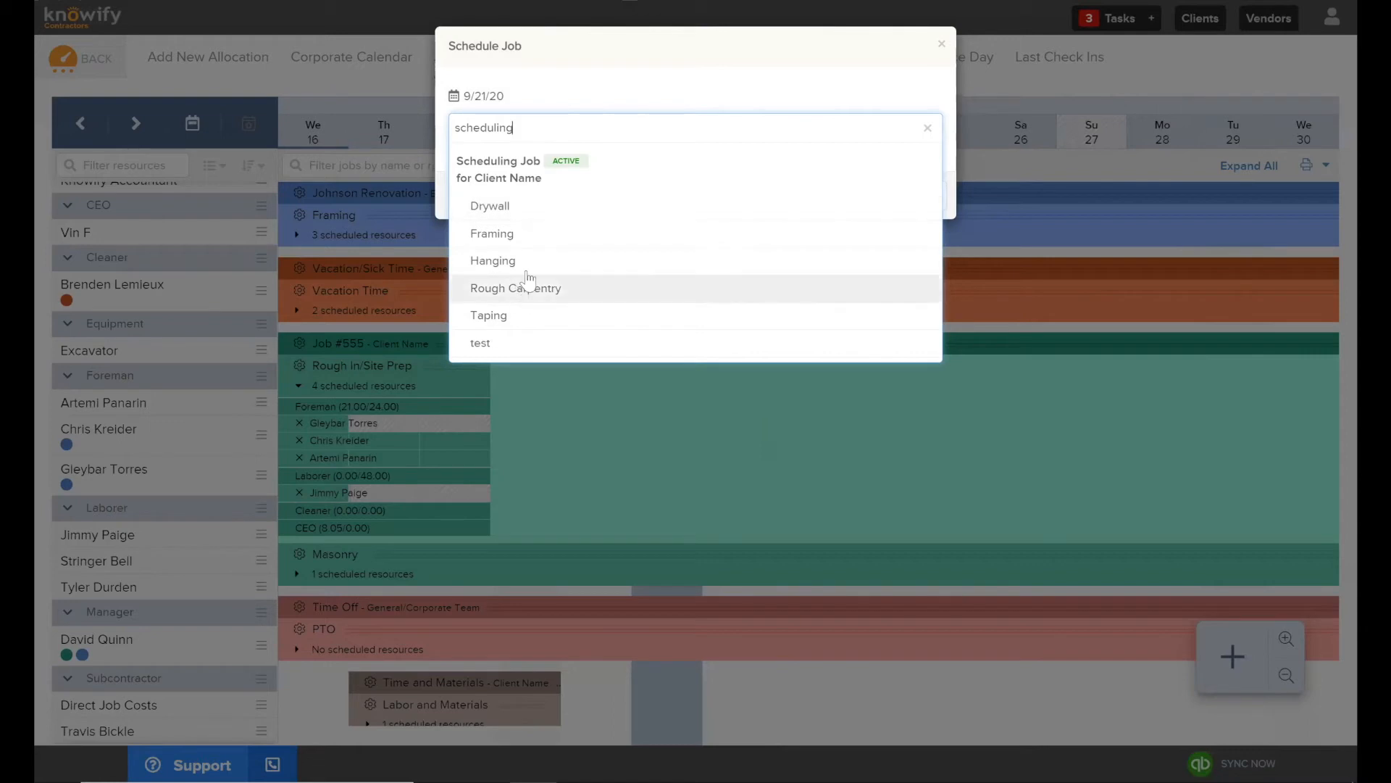
click(500, 234)
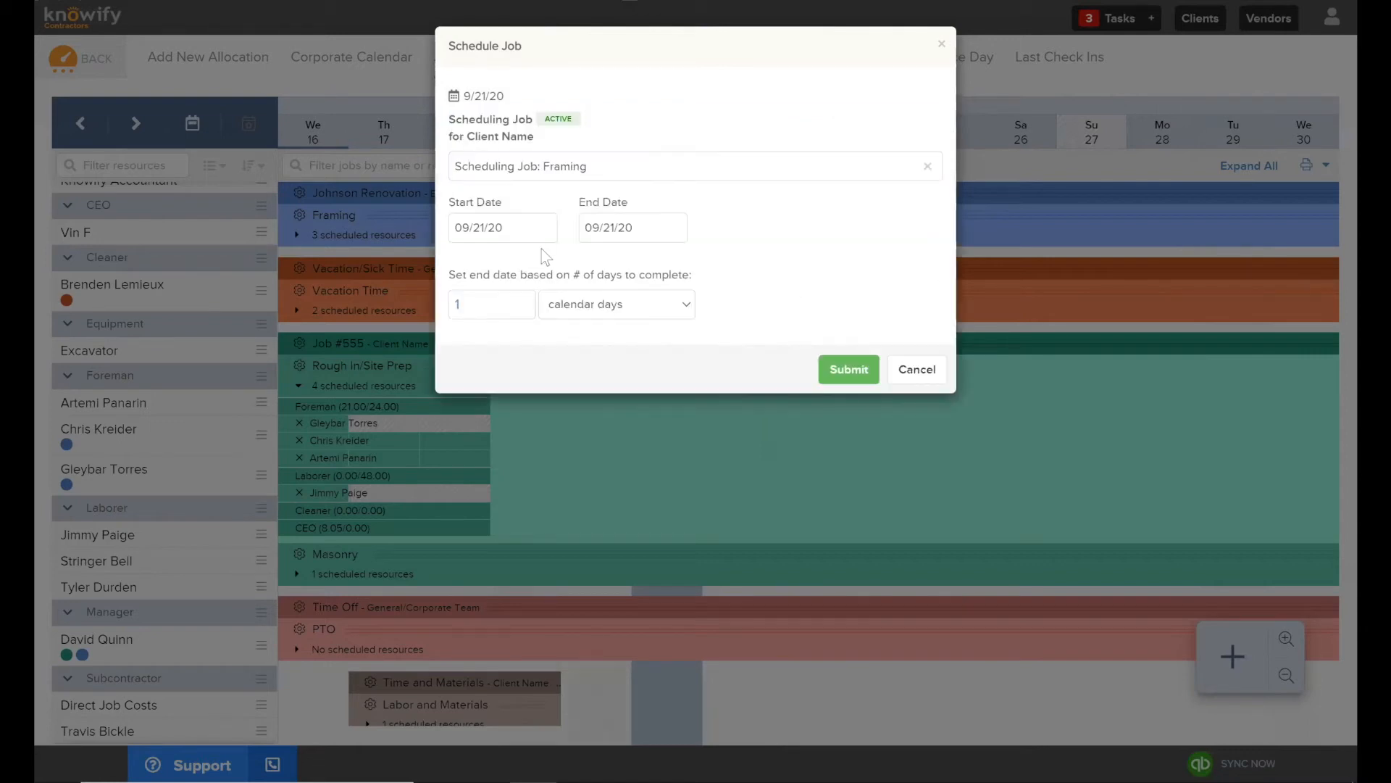
click(638, 234)
click(656, 428)
click(806, 407)
click(849, 369)
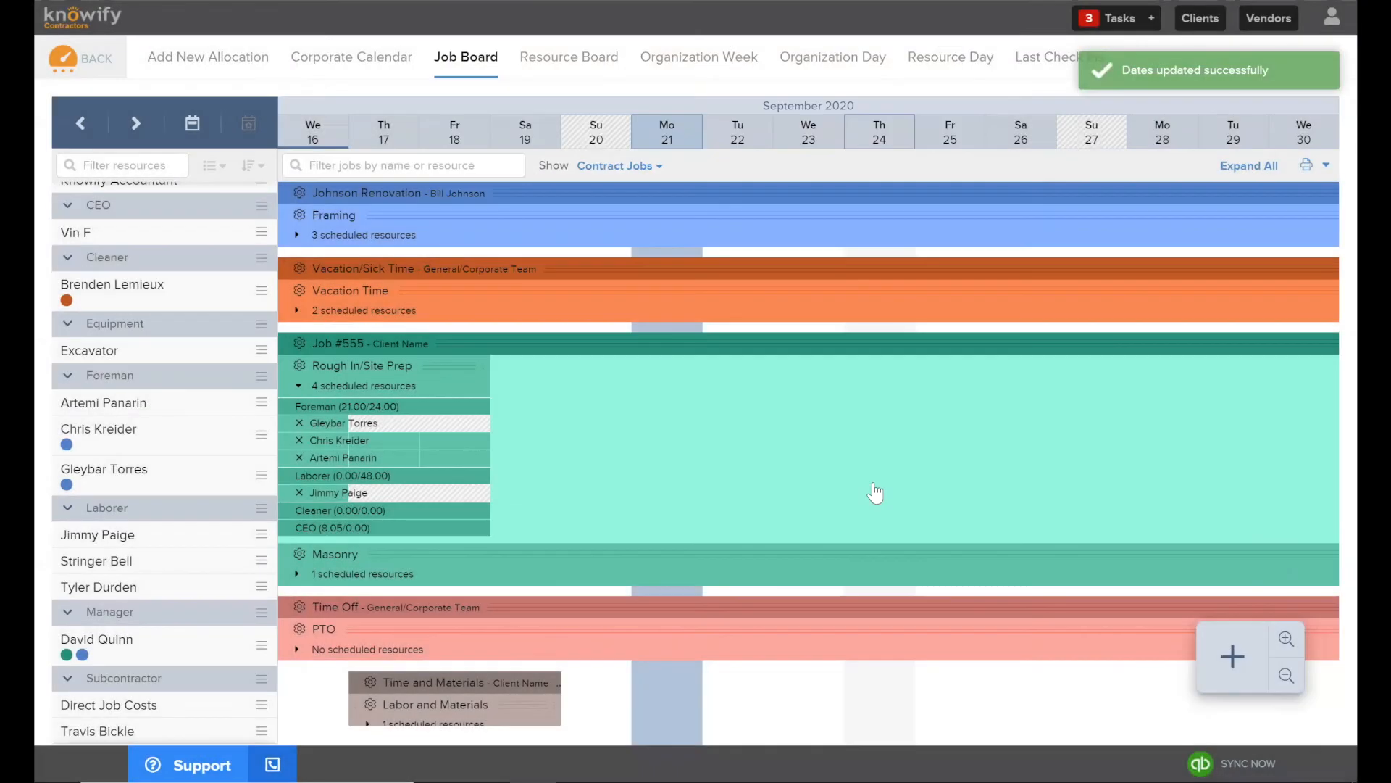
Assign the first two laborers to the Scheduling Job's Framing phase.
scroll(876, 491, down, 2)
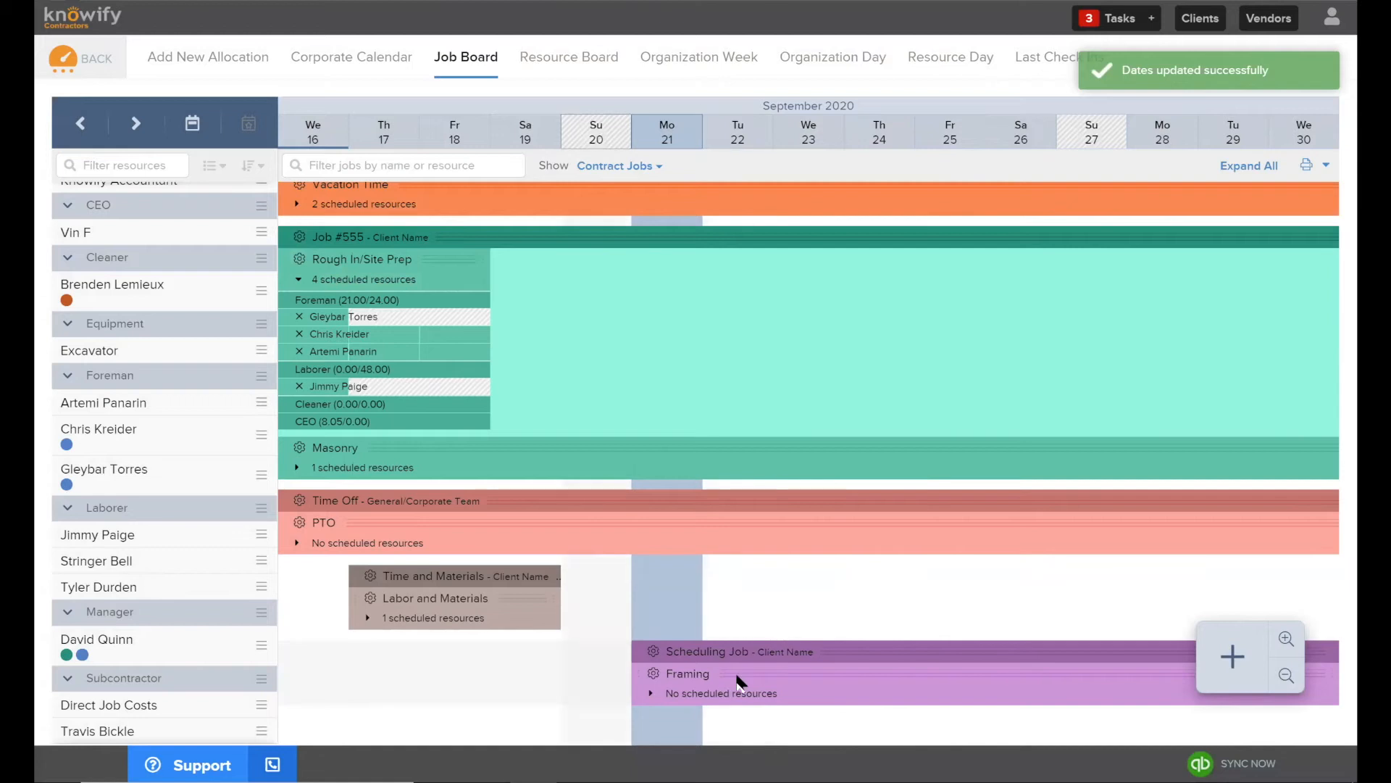
drag(177, 562, 718, 661)
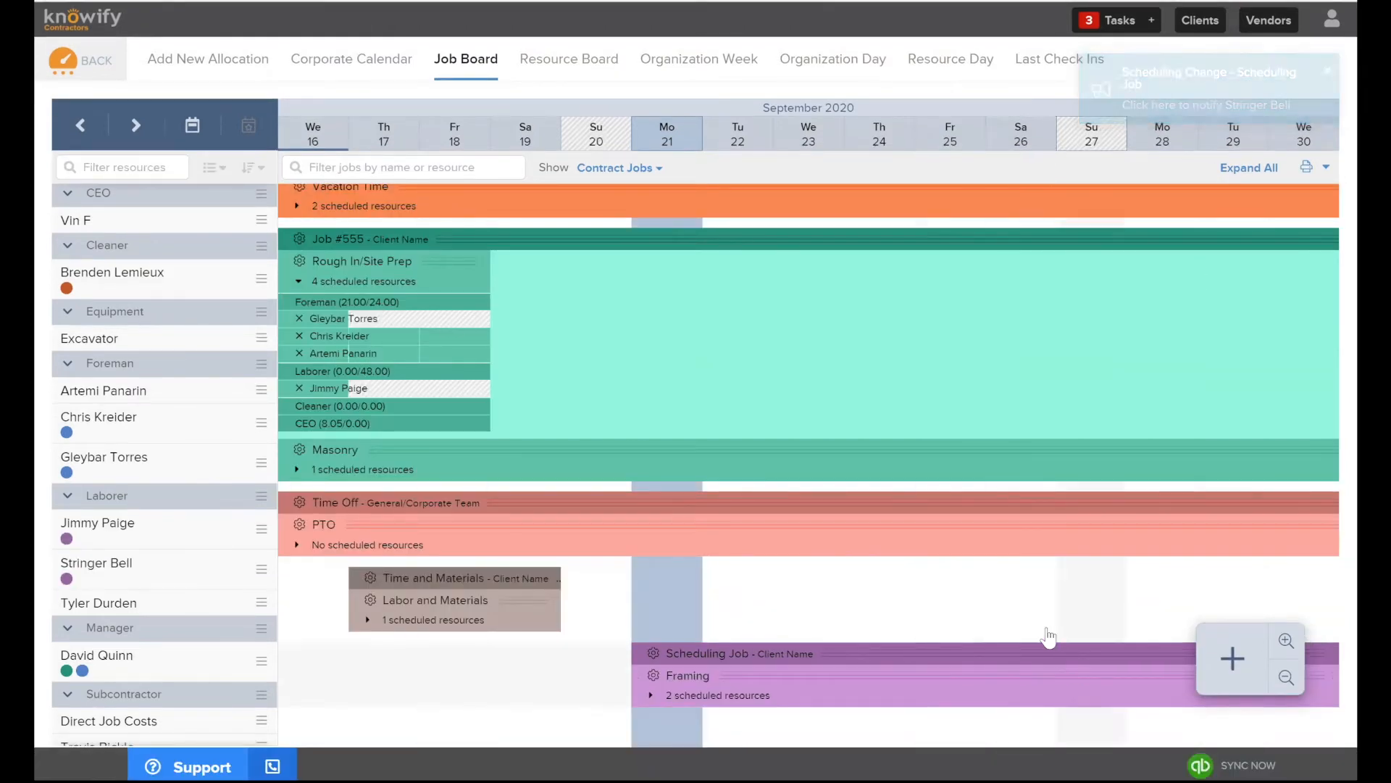
scroll(1044, 637, up, 2)
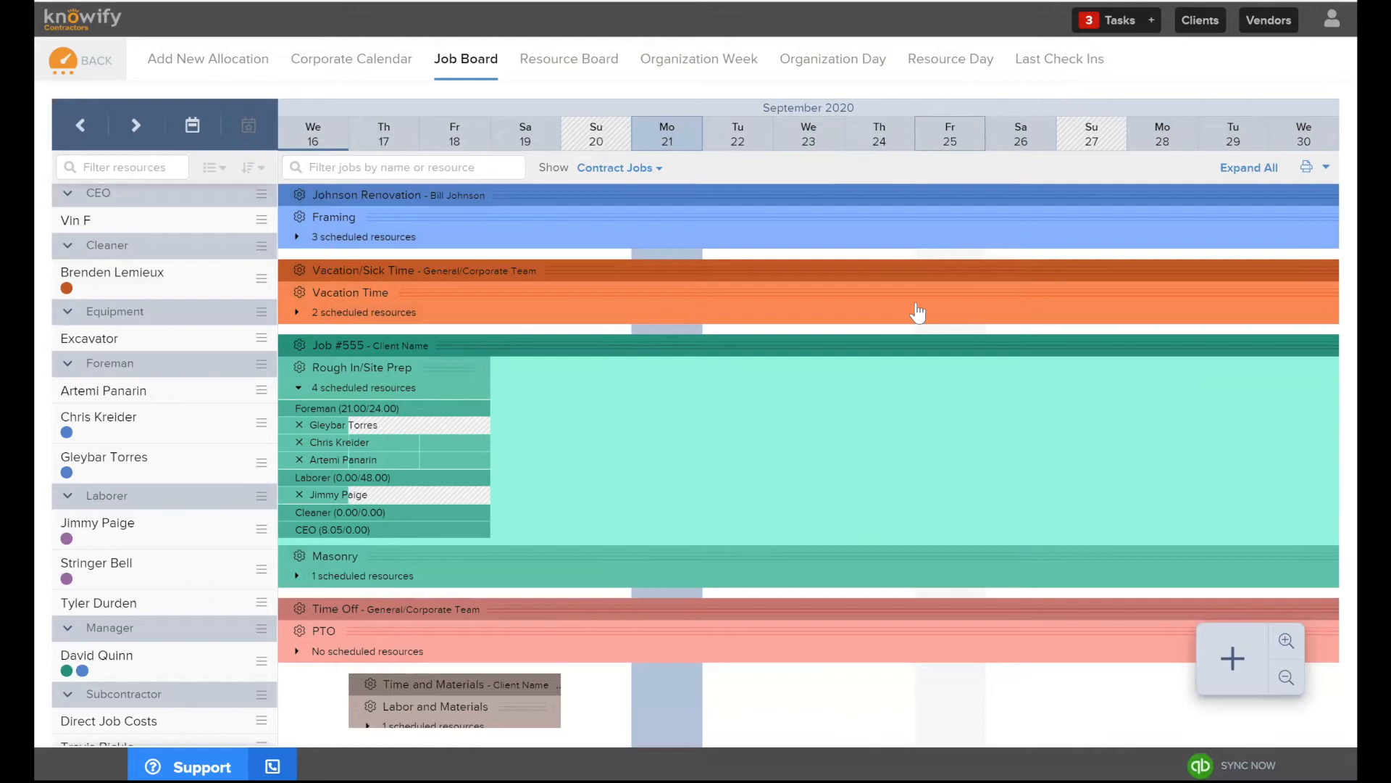
Open the Resource Board, keep its jobs list on Open, and filter the list by "scheduling".
click(569, 59)
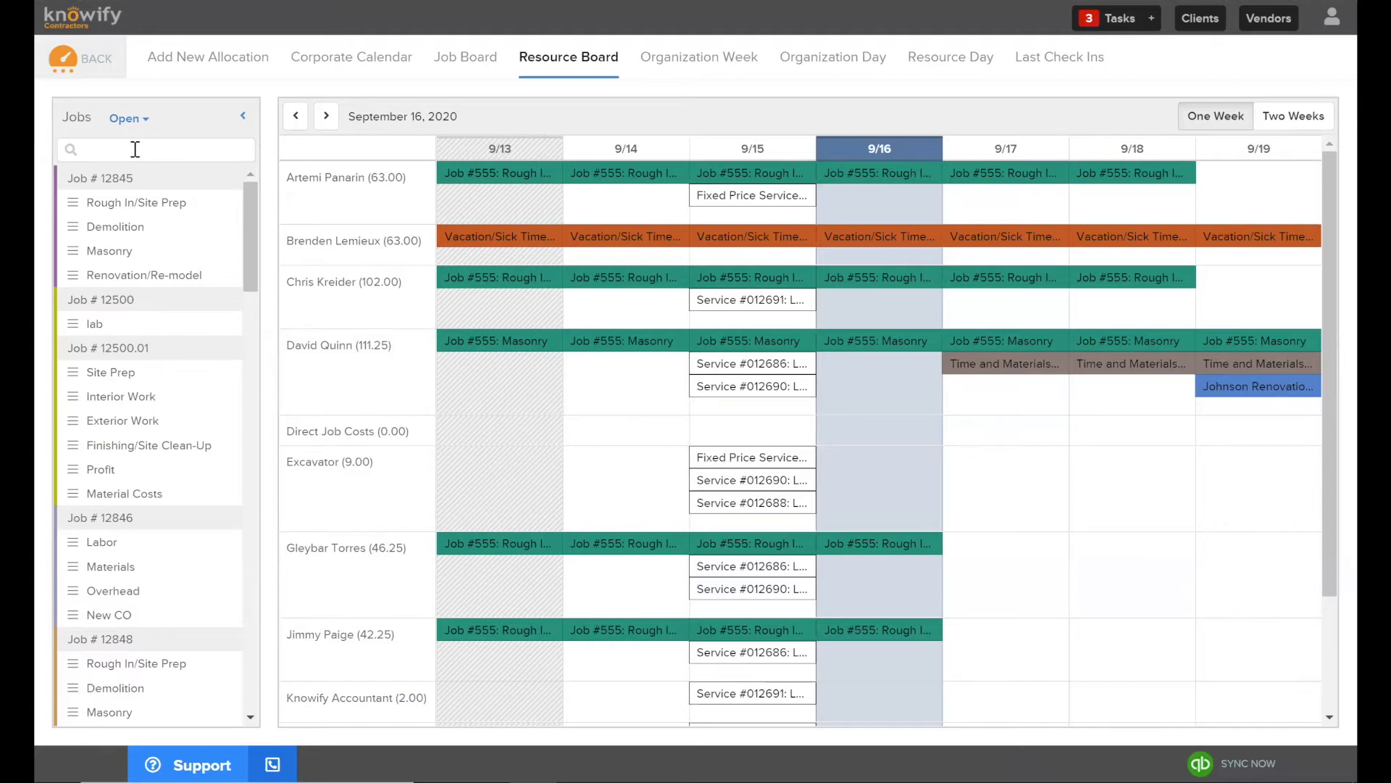
click(130, 118)
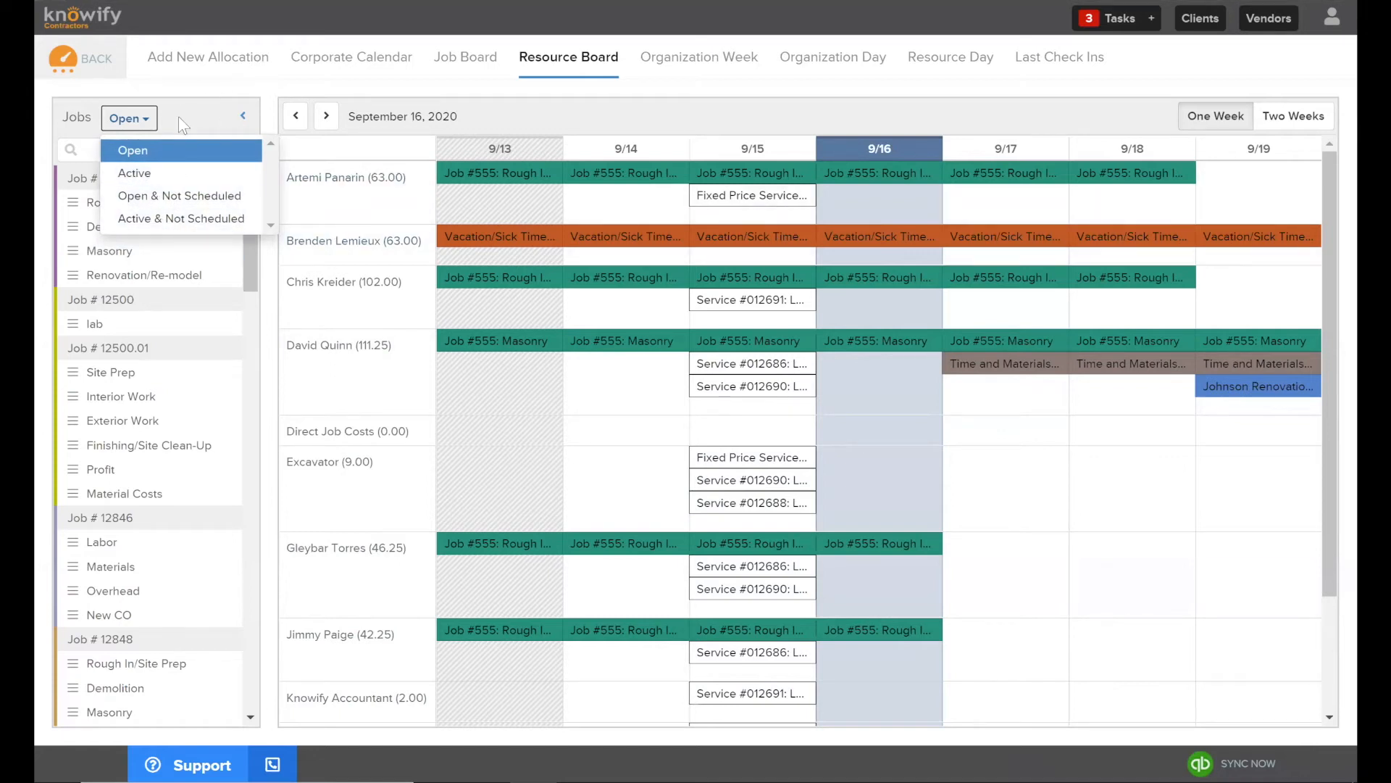
click(126, 149)
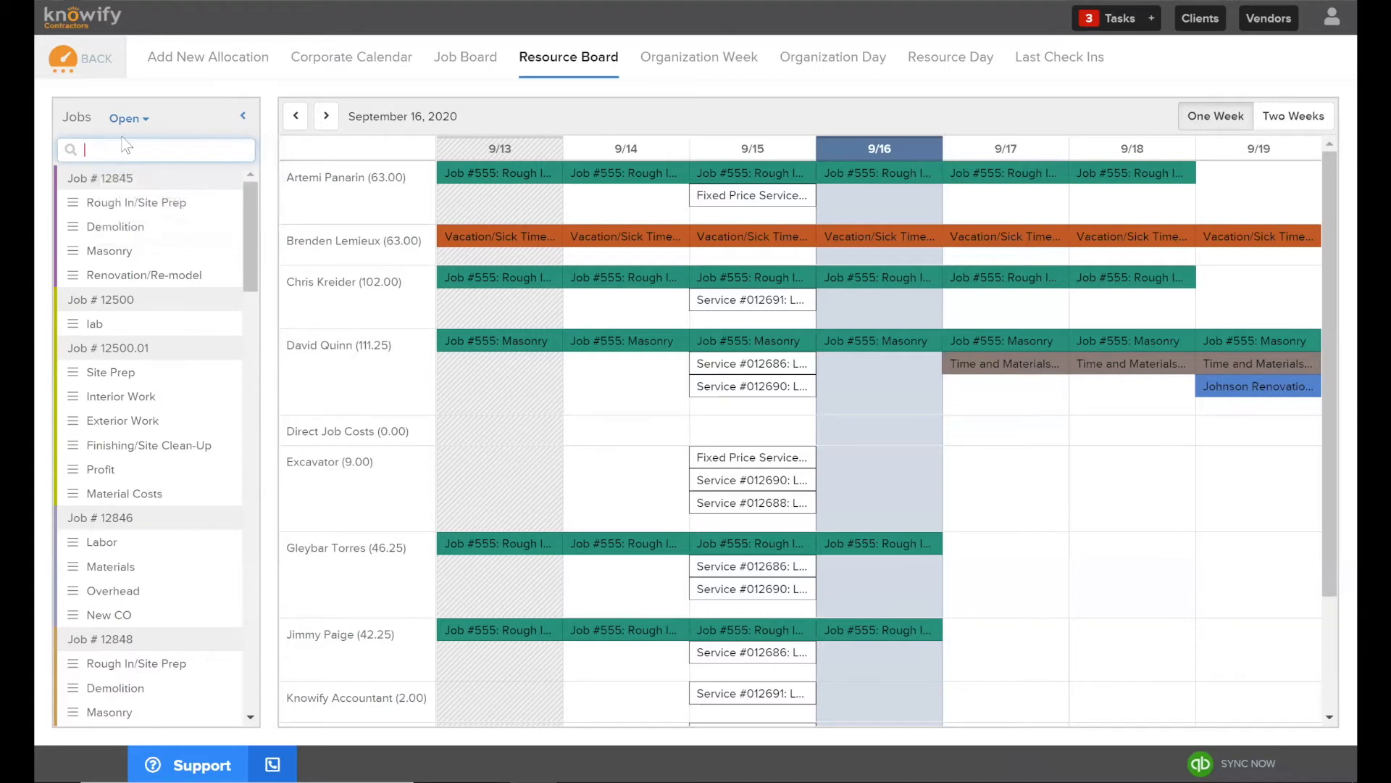
text(scheduling)
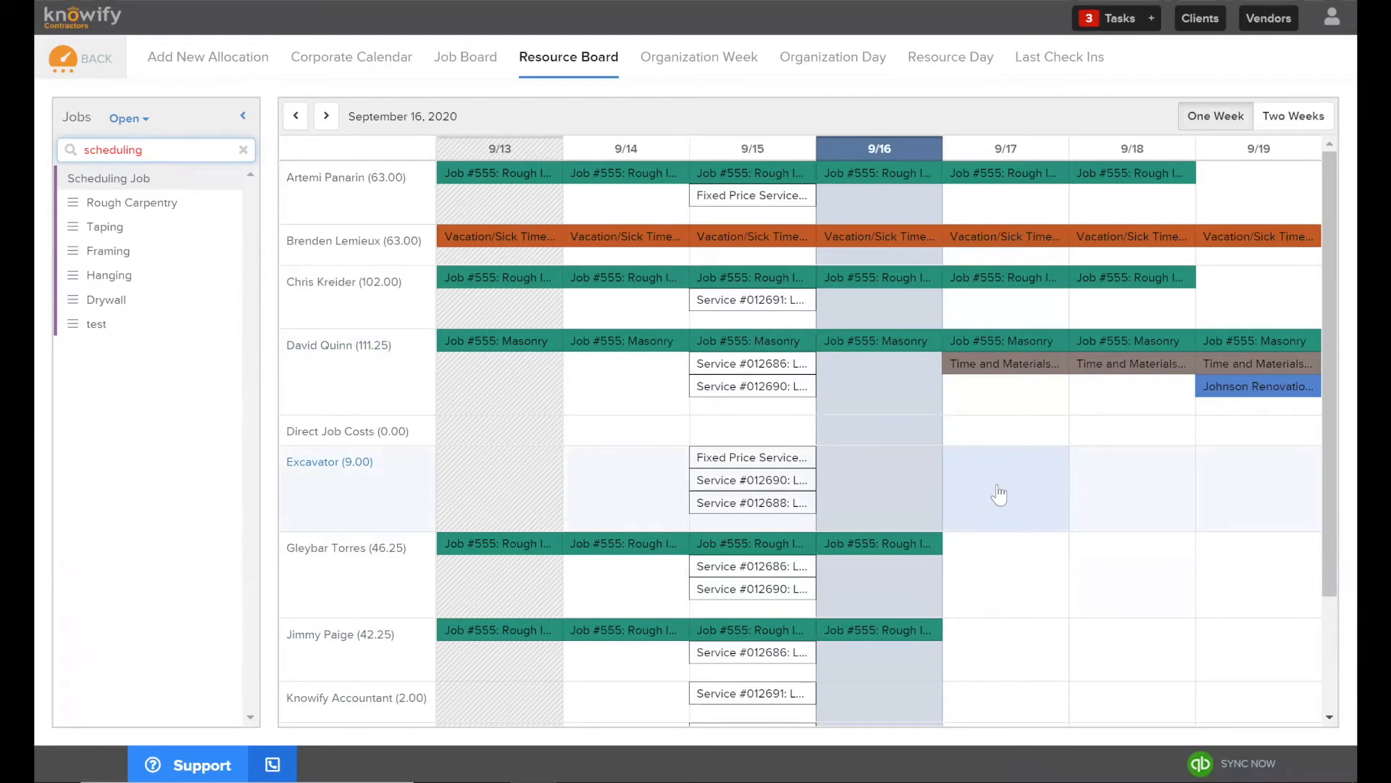
scroll(989, 505, down, 1)
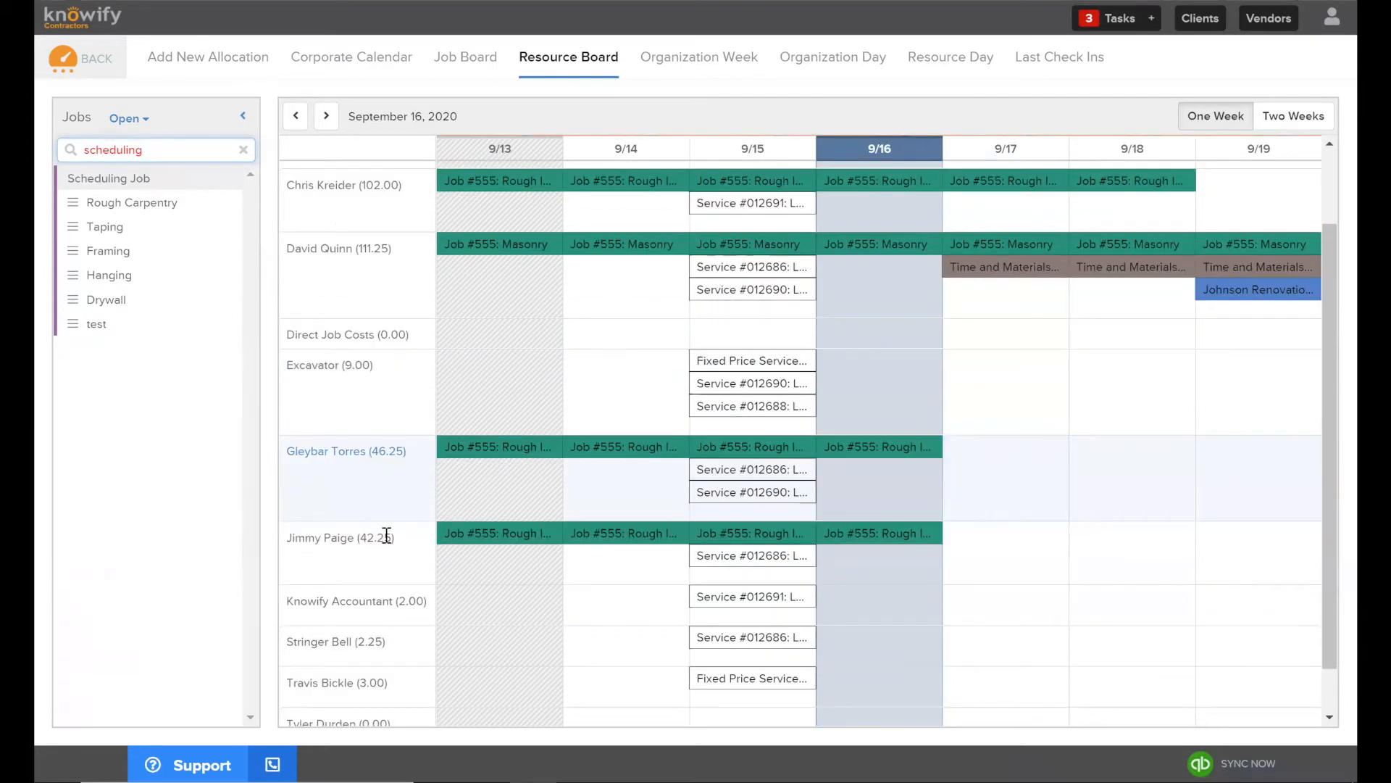
scroll(800, 496, up, 1)
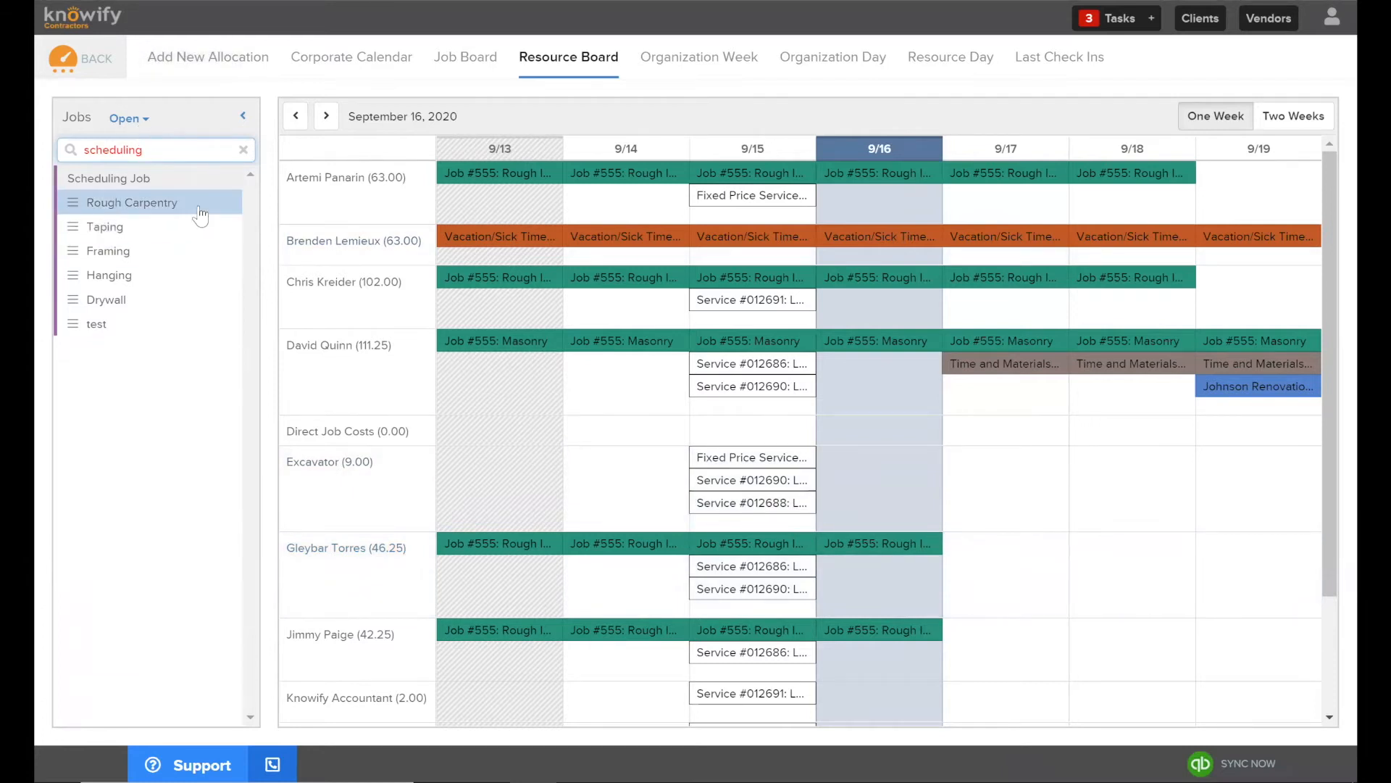
Start a Rough Carpentry allocation for the resource listed below Excavator, running from 9/17/20 through 9/18/20.
drag(135, 204, 137, 245)
click(137, 203)
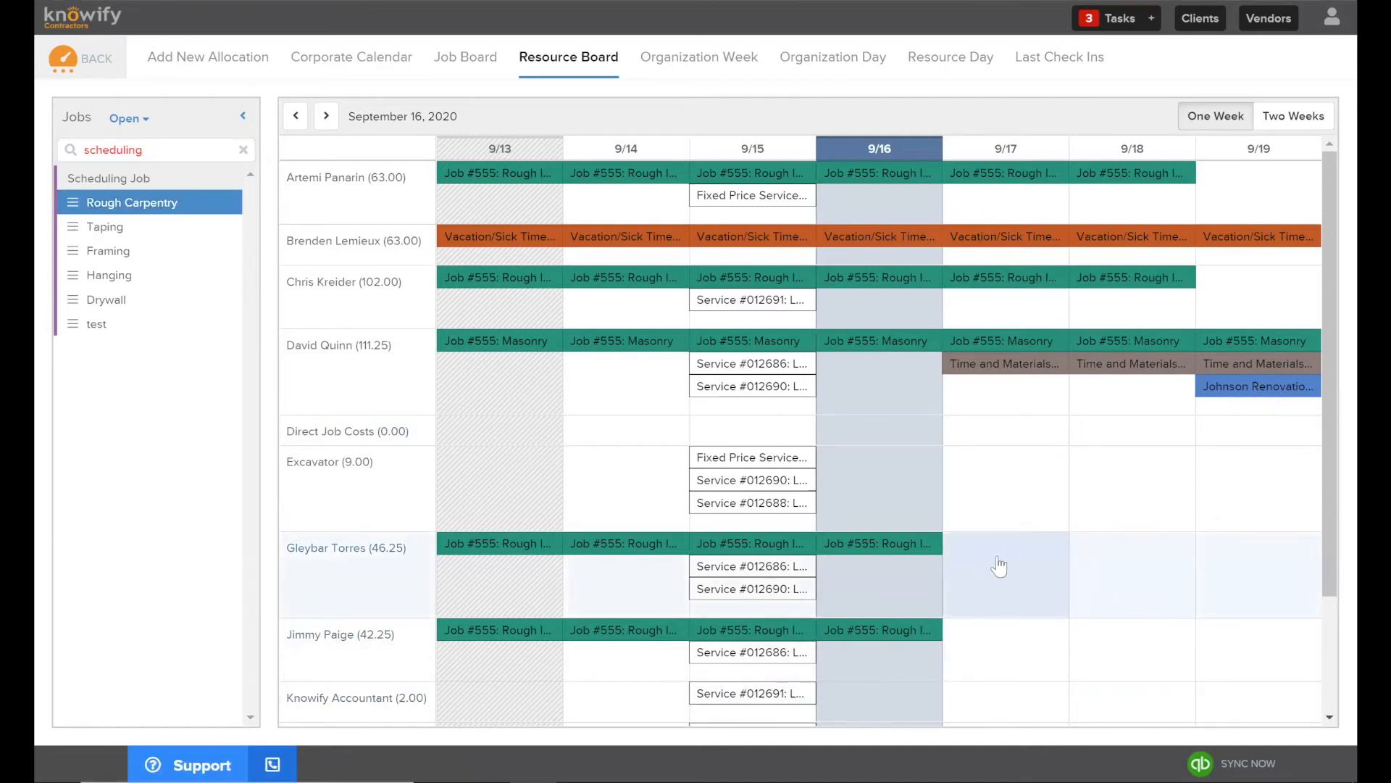
click(990, 610)
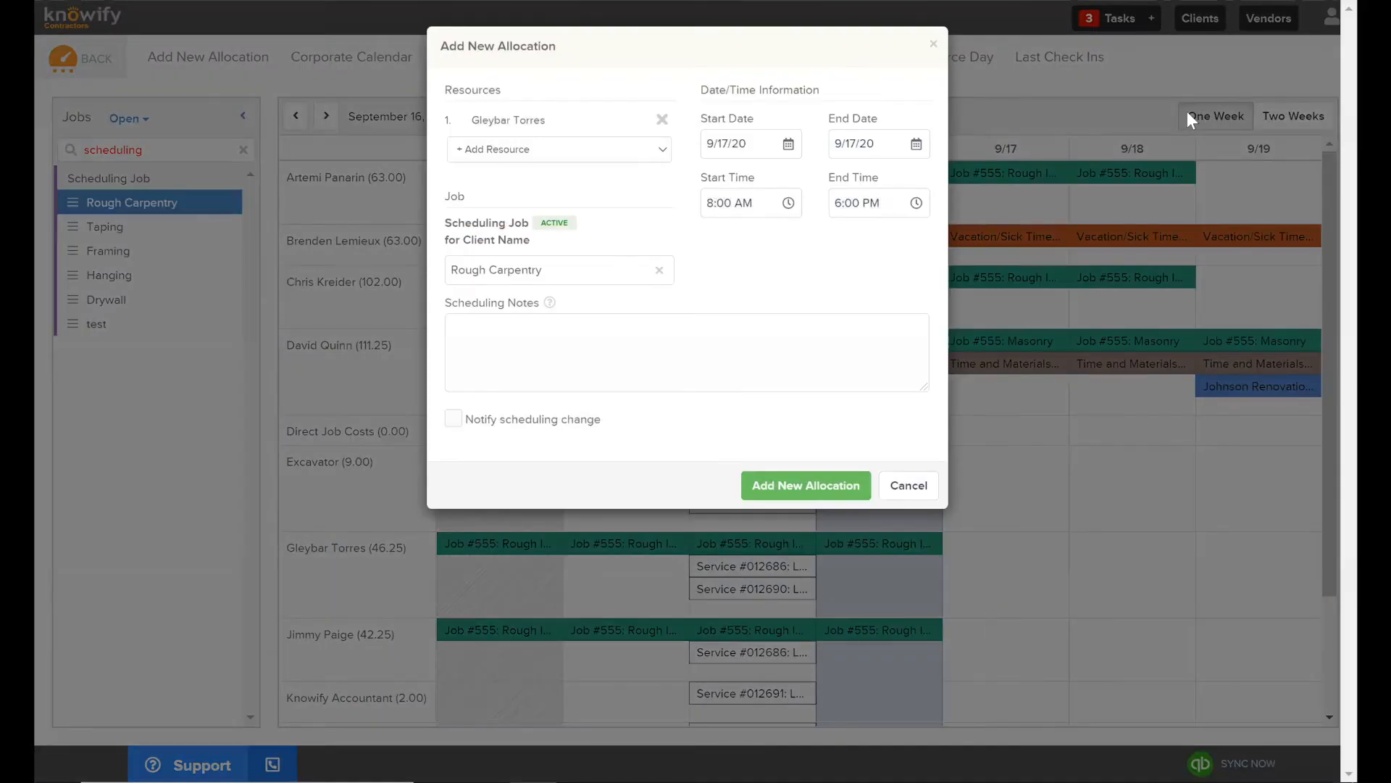
click(844, 141)
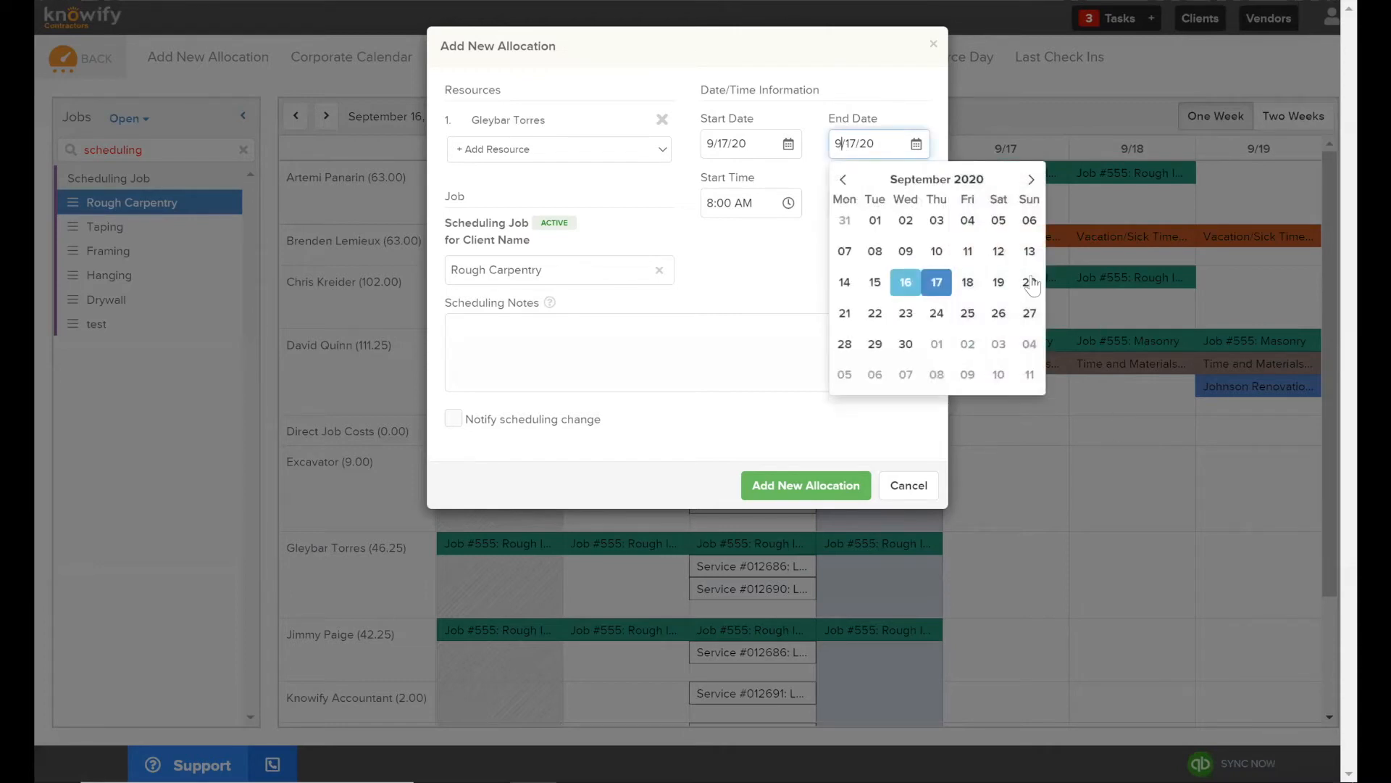
click(968, 283)
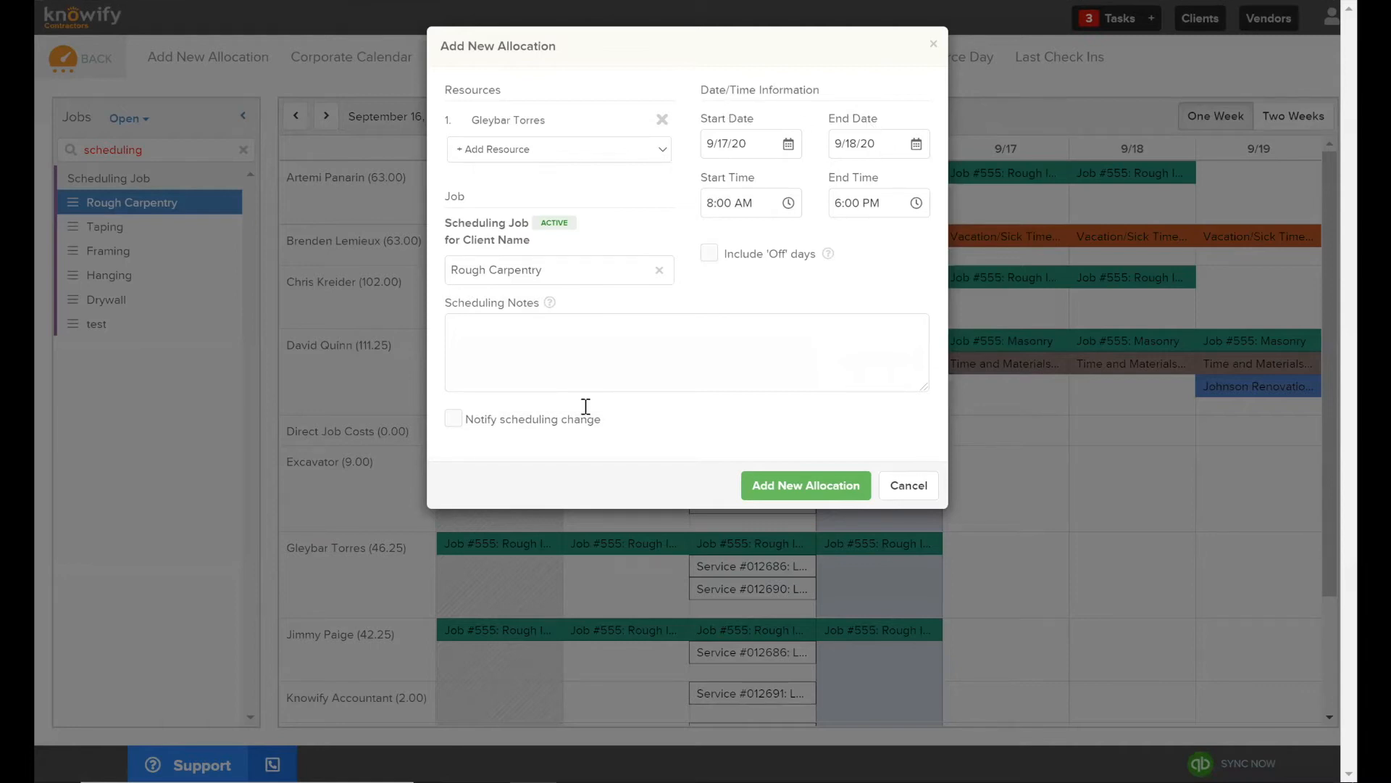
Turn on the scheduling-change notification, enter the note "Needs to get done ASAP", and add the Rough Carpentry allocation.
click(454, 419)
click(591, 368)
text(Needs to get )
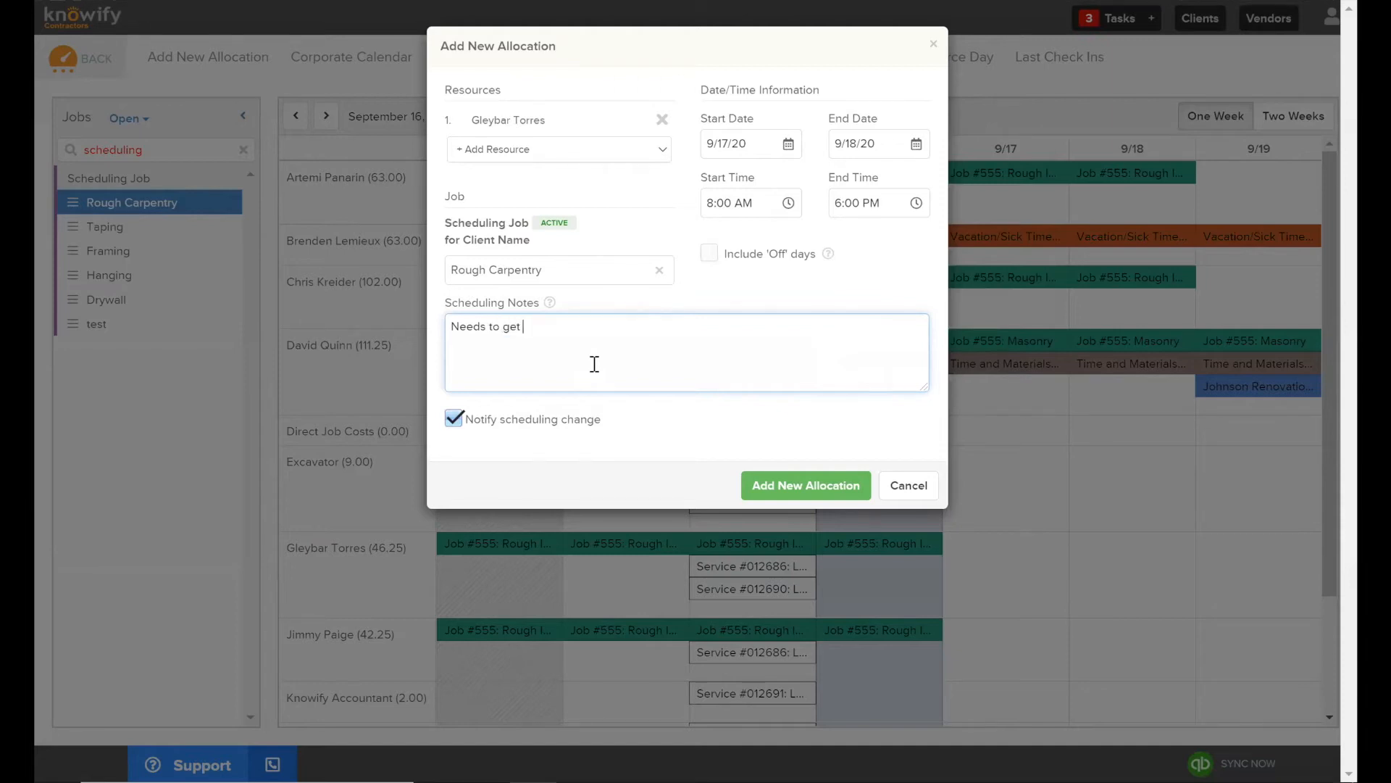
text(done ASAP)
click(761, 484)
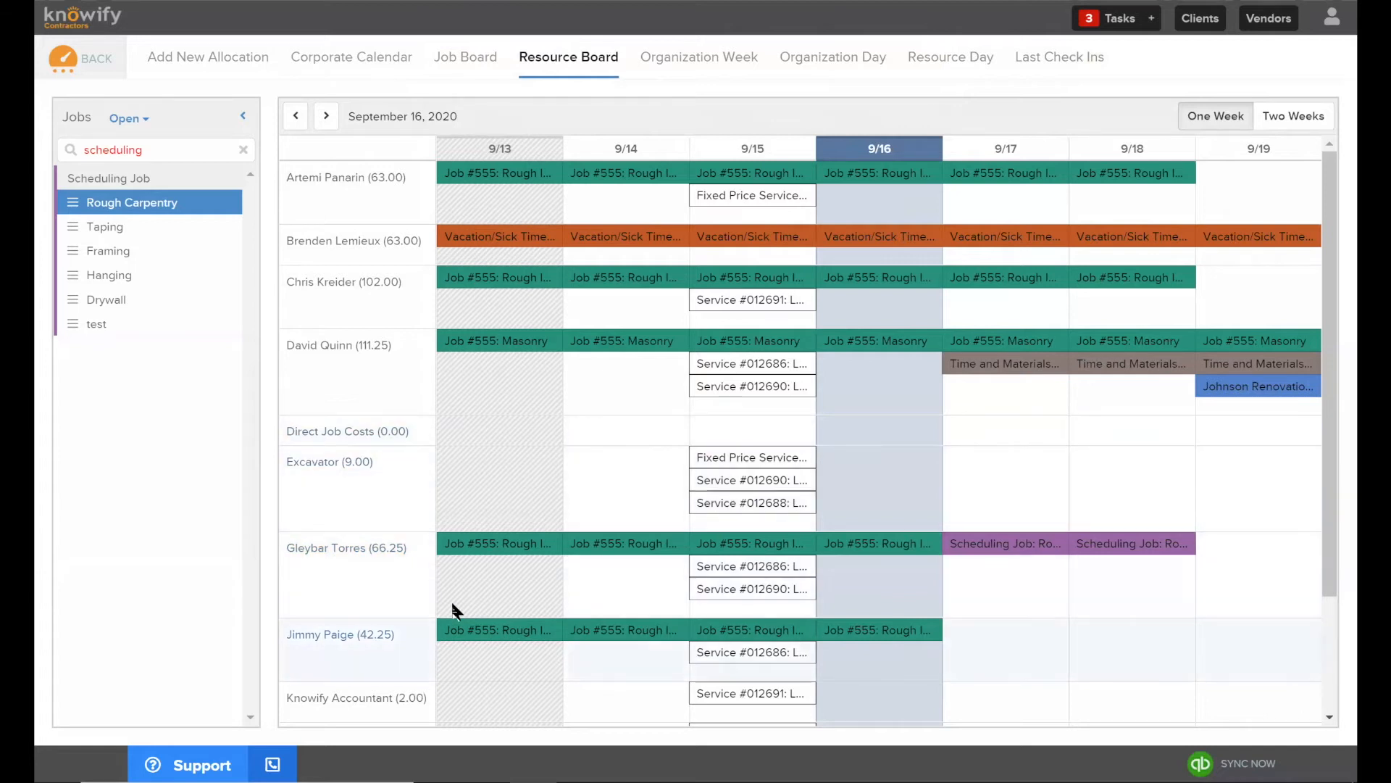
View the details and available actions of the same resource's Job #555 allocation on 9/14.
click(648, 545)
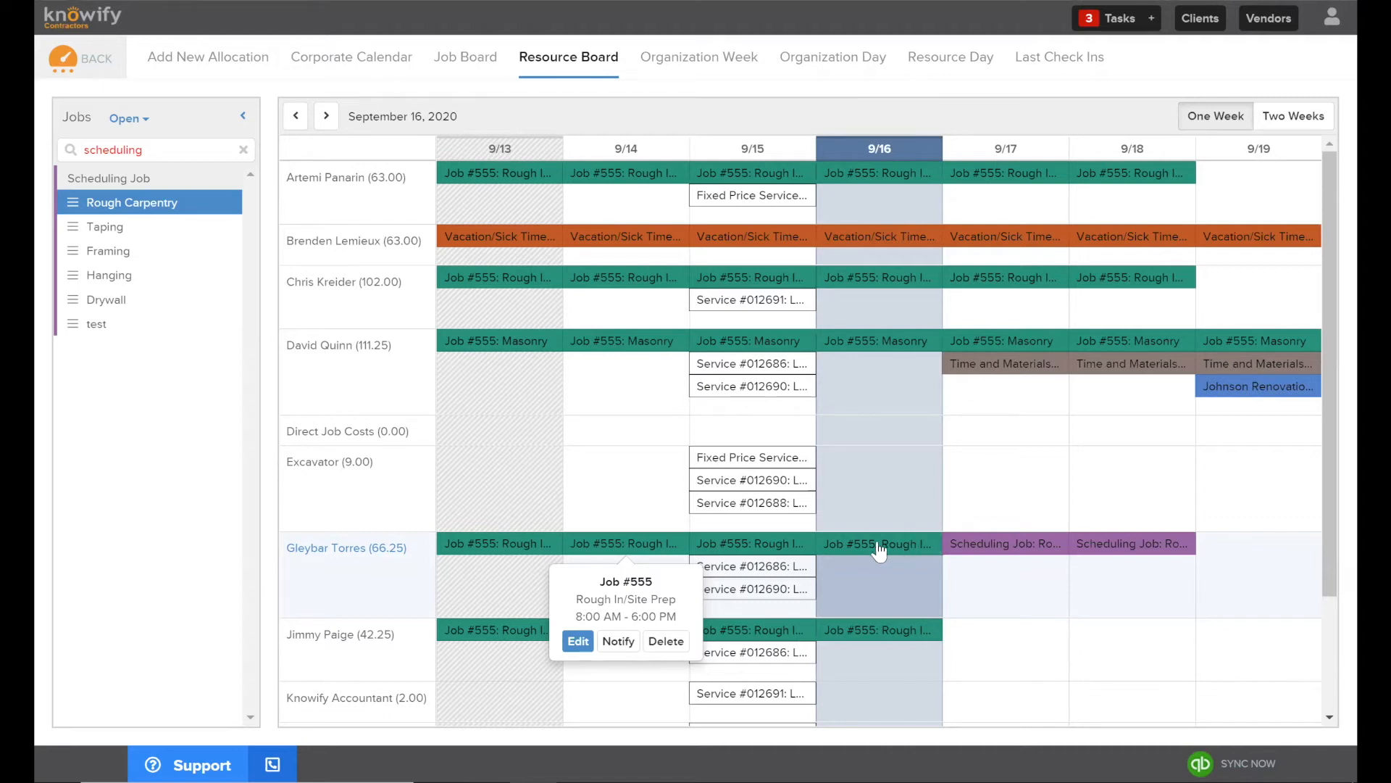
click(1145, 90)
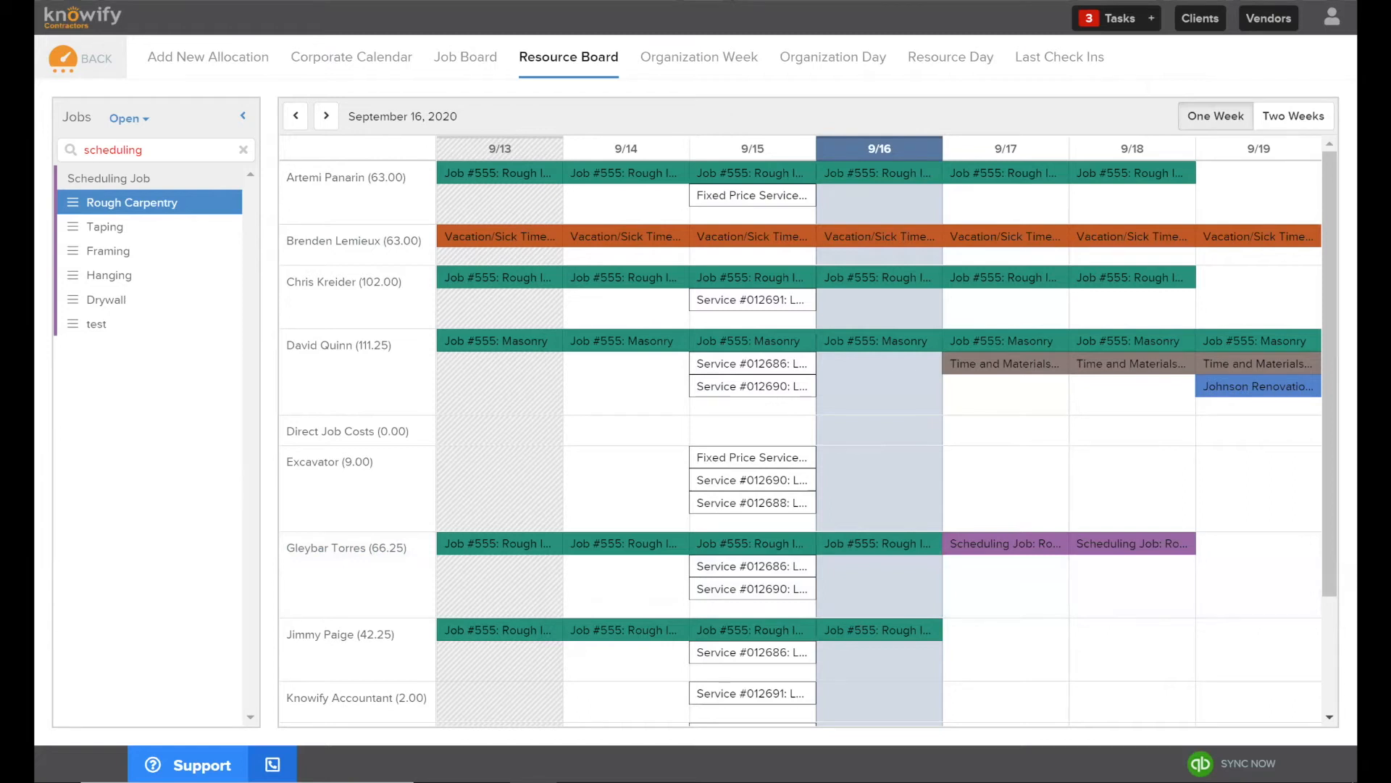
Show two weeks on the Resource Board and look three weeks ahead before returning to the week of September 16, 2020.
click(1304, 117)
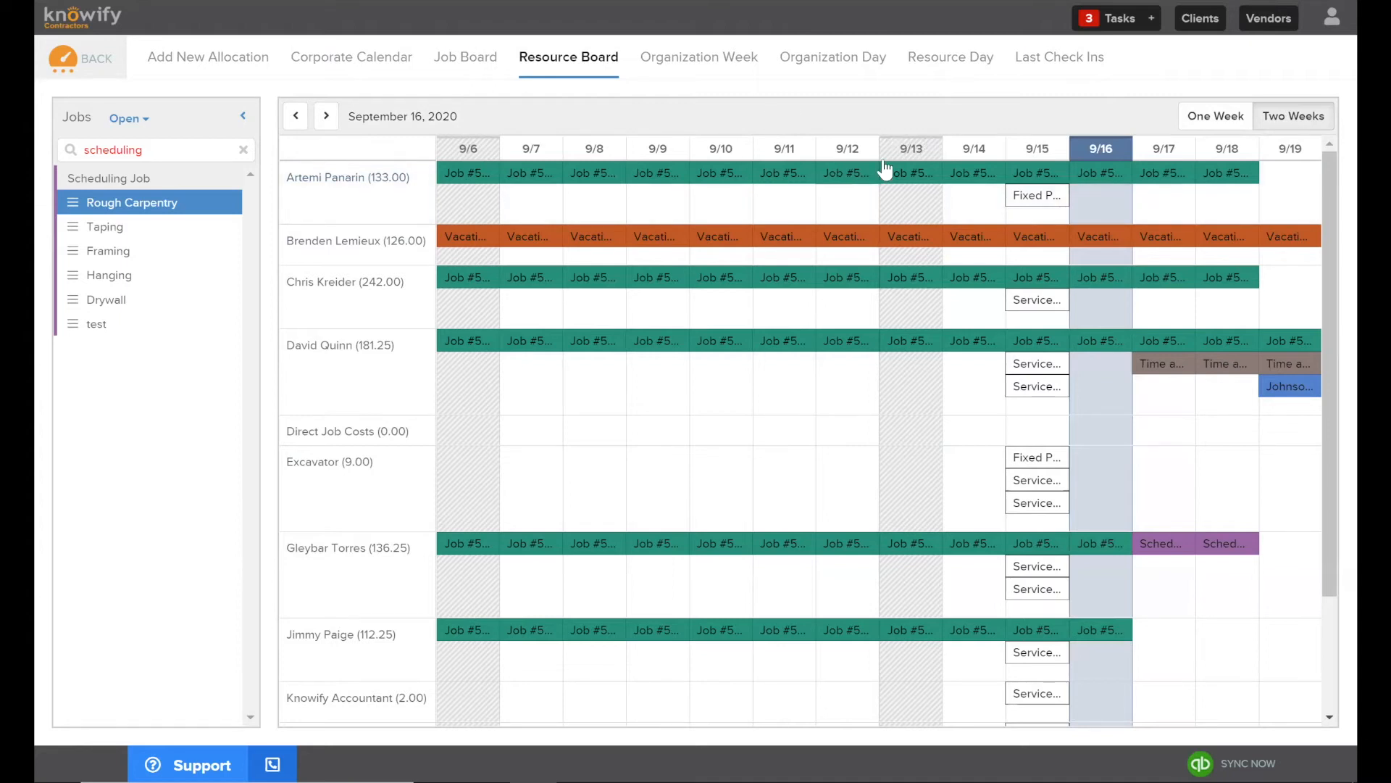
click(323, 117)
click(323, 117)
click(323, 116)
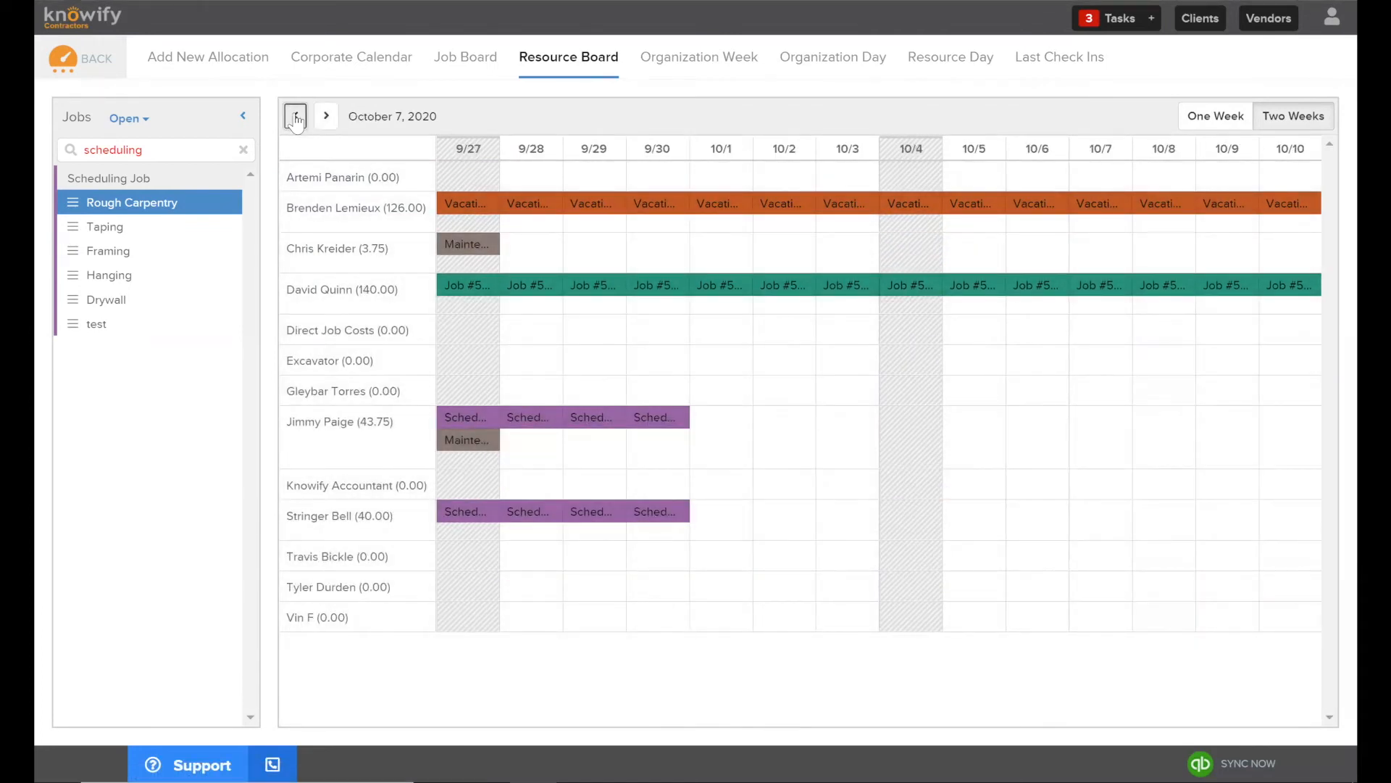
click(296, 118)
click(295, 118)
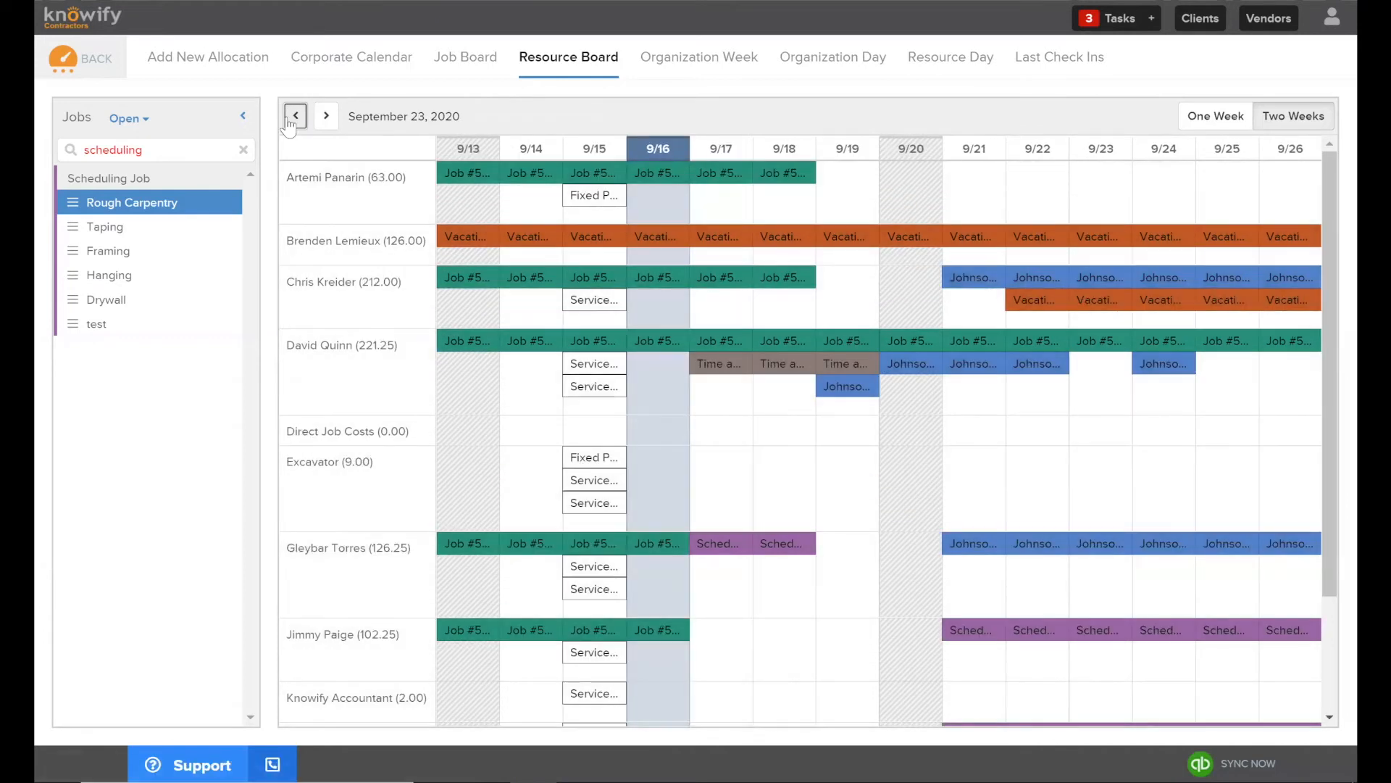
click(295, 118)
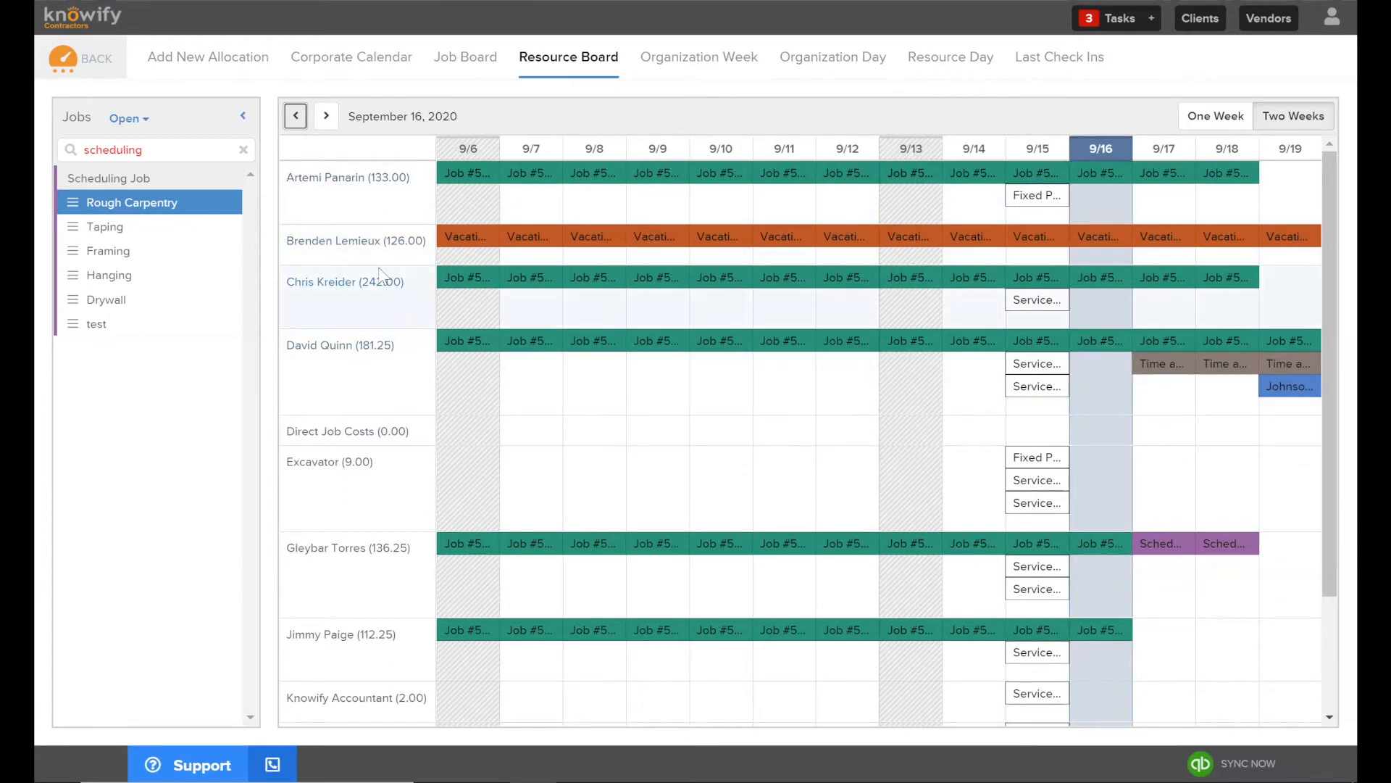
Examine the third resource's total hours and view the details and actions of the first resource's Job #555 allocation on 9/12.
drag(363, 282, 401, 283)
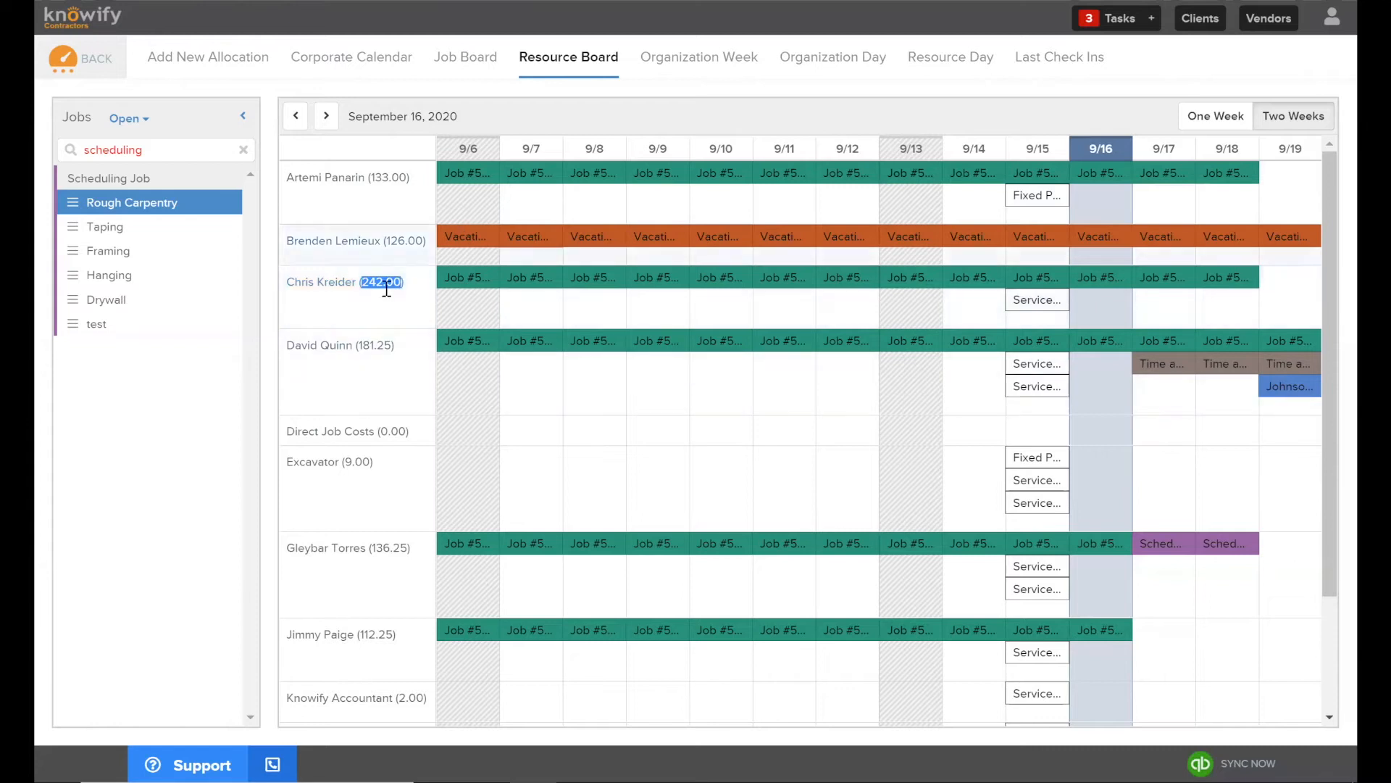
click(843, 128)
click(846, 172)
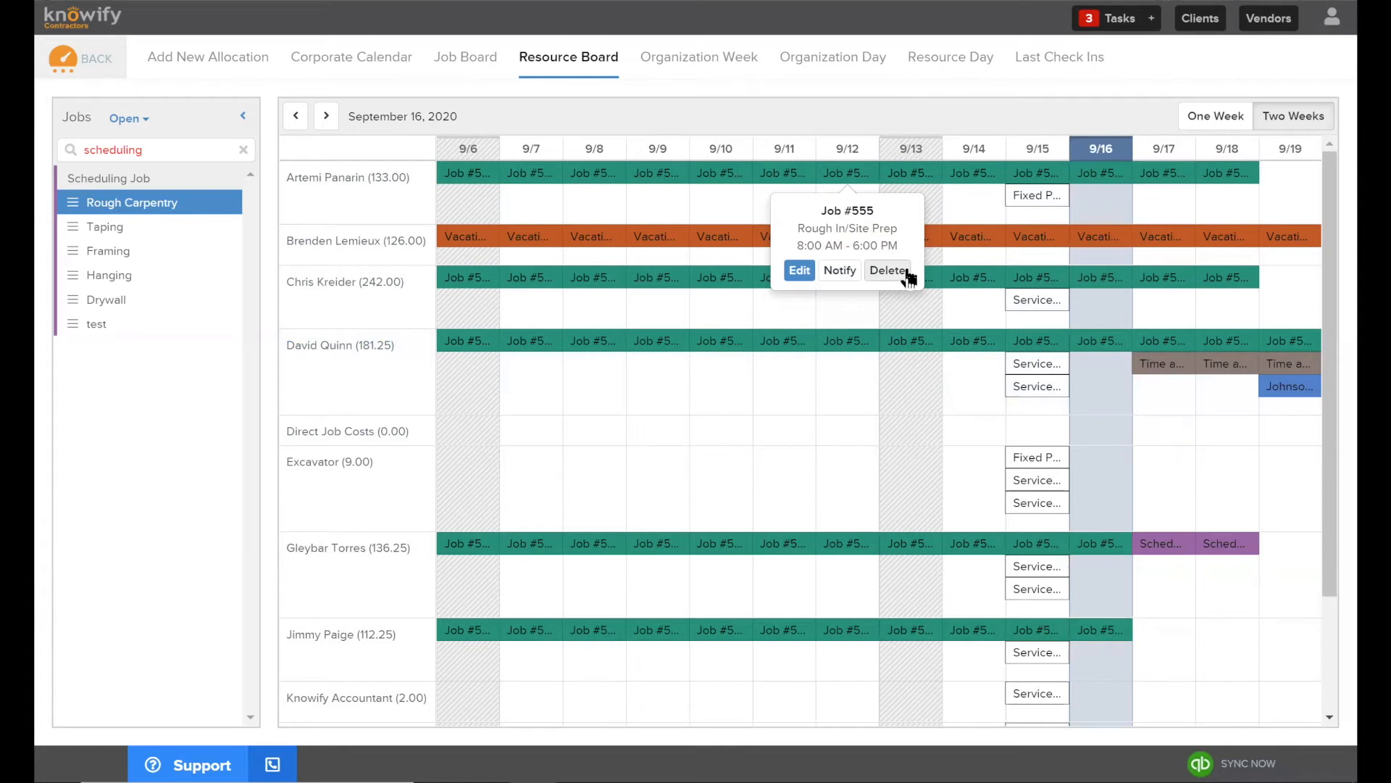
click(662, 205)
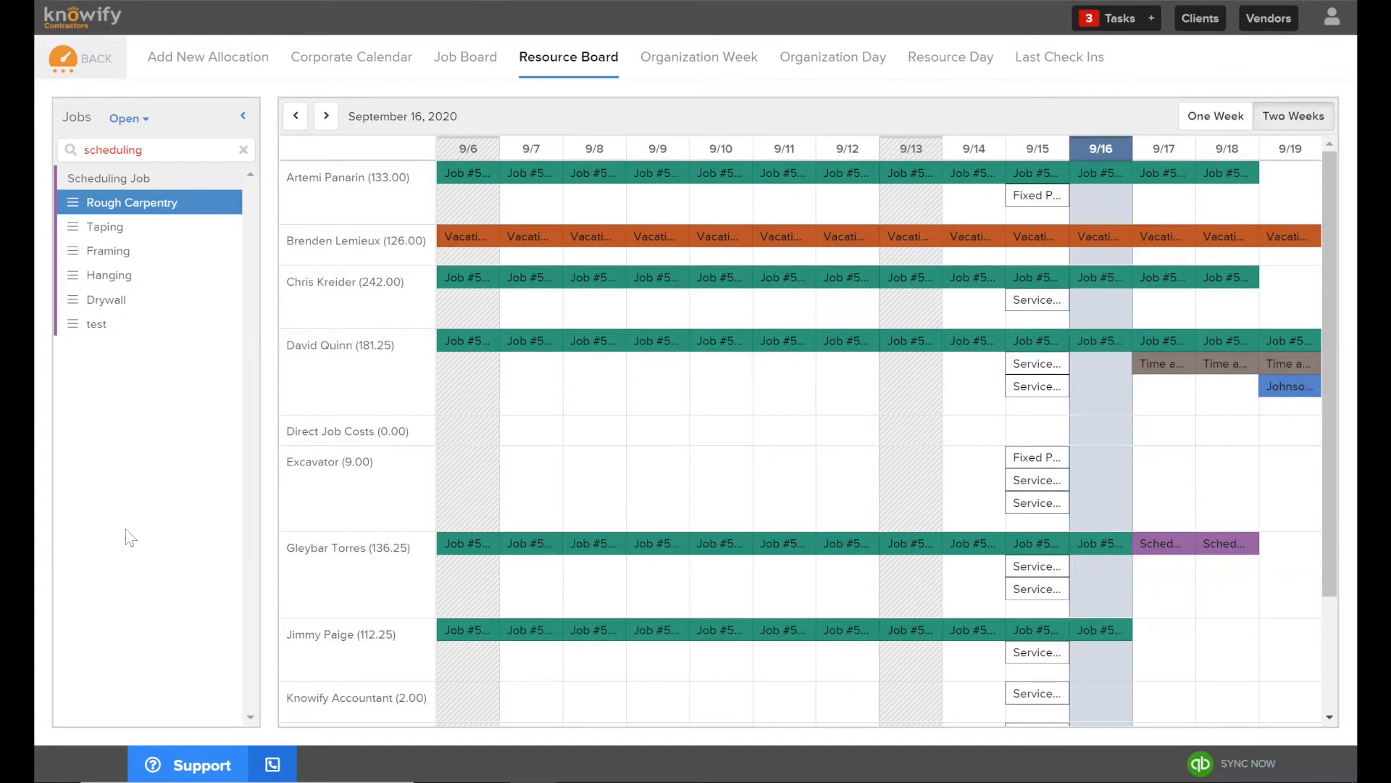
Clear the jobs search, switch the jobs list through Active to Open & Not Scheduled, and restore the one-week board view.
click(244, 154)
scroll(196, 478, down, 5)
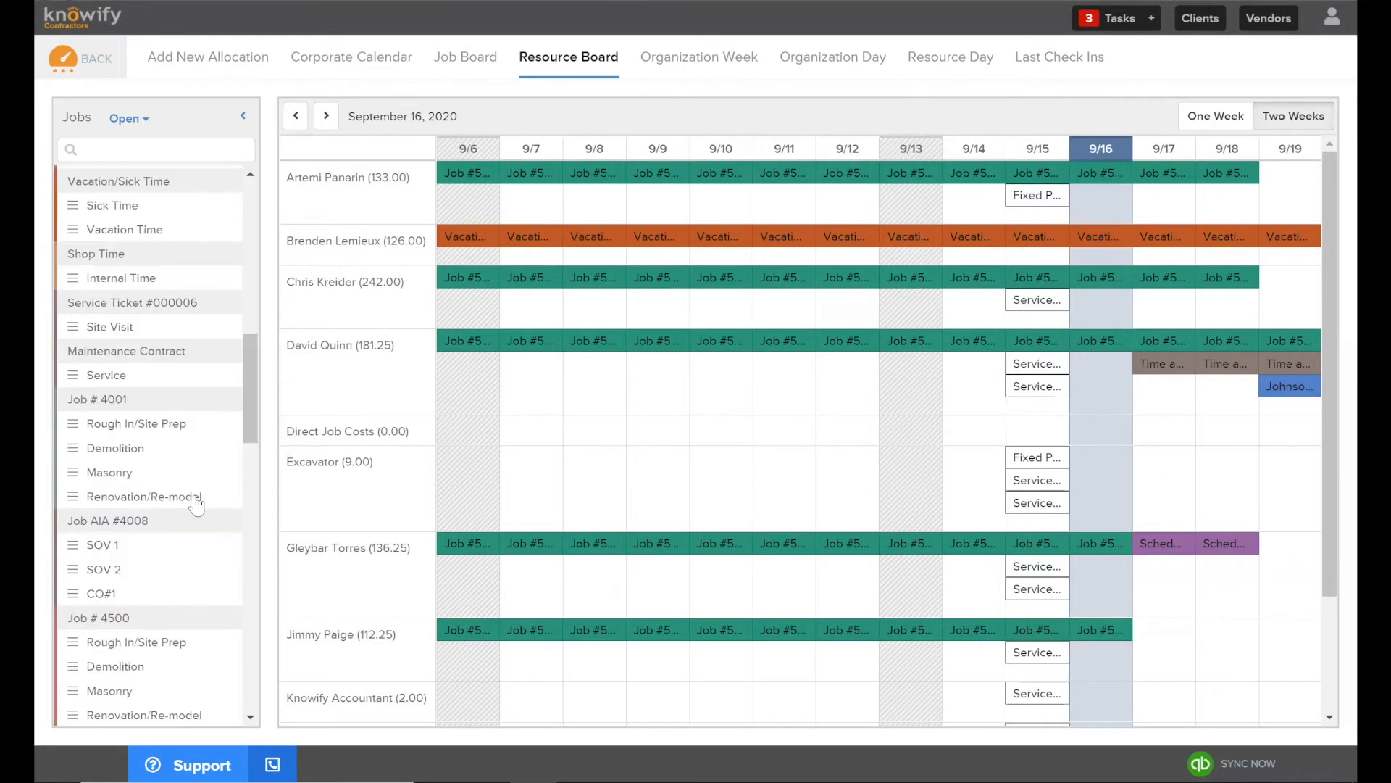
scroll(192, 493, down, 10)
click(126, 118)
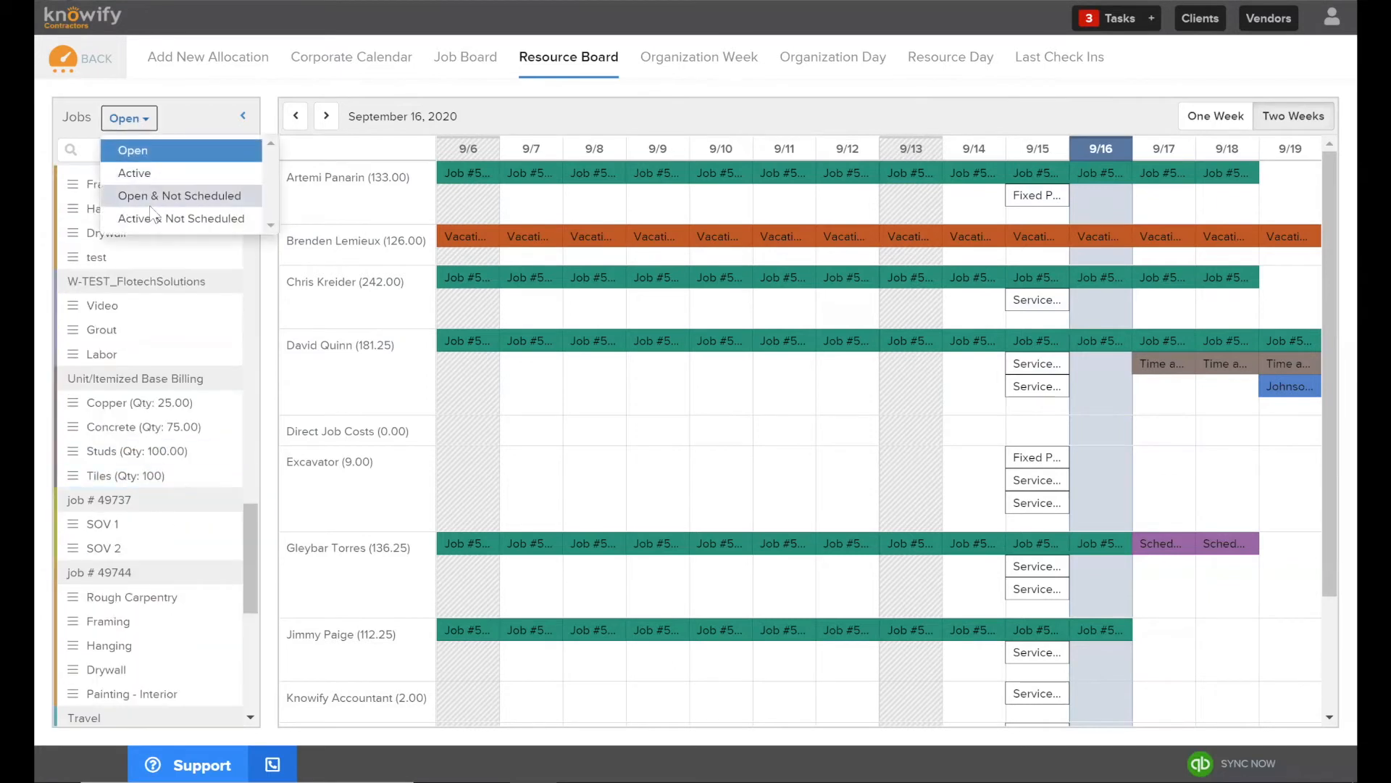
click(153, 174)
click(134, 121)
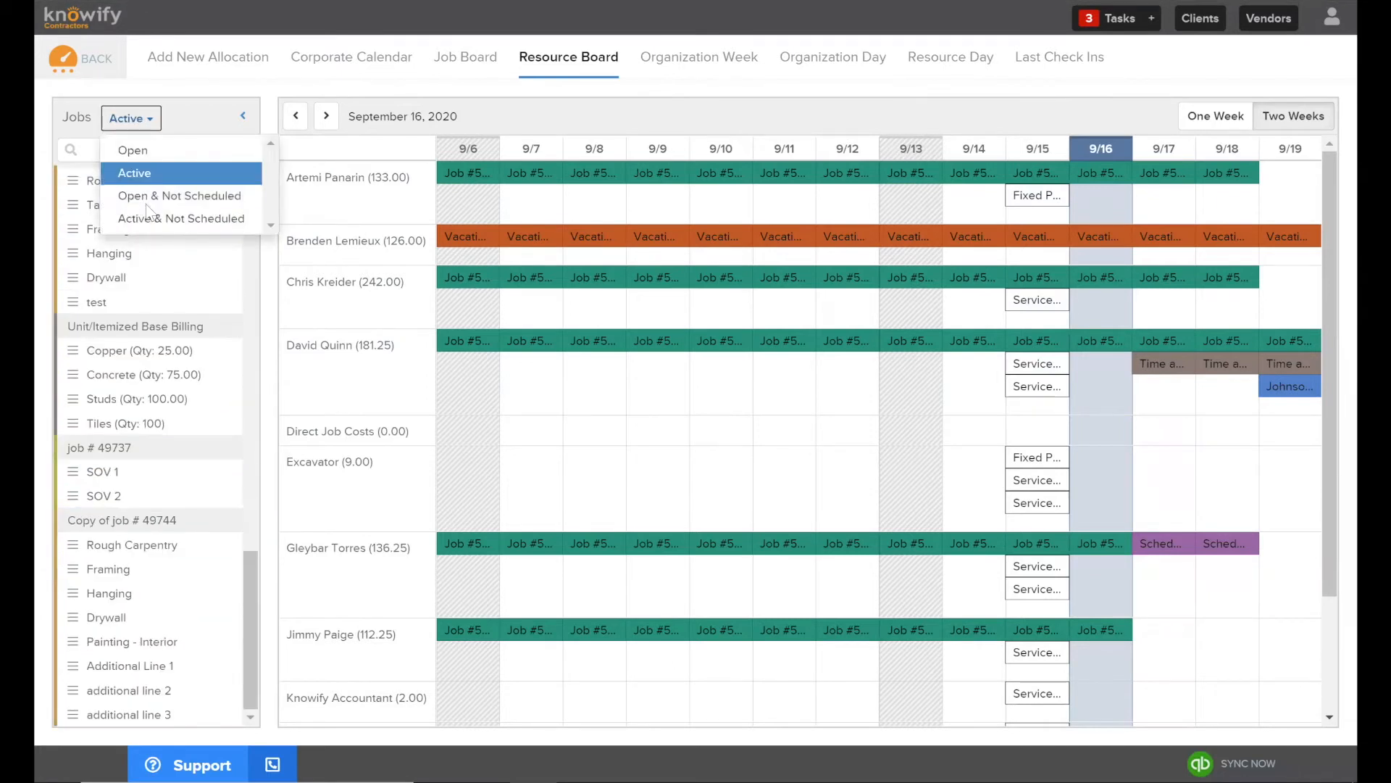
click(151, 194)
scroll(172, 419, down, 6)
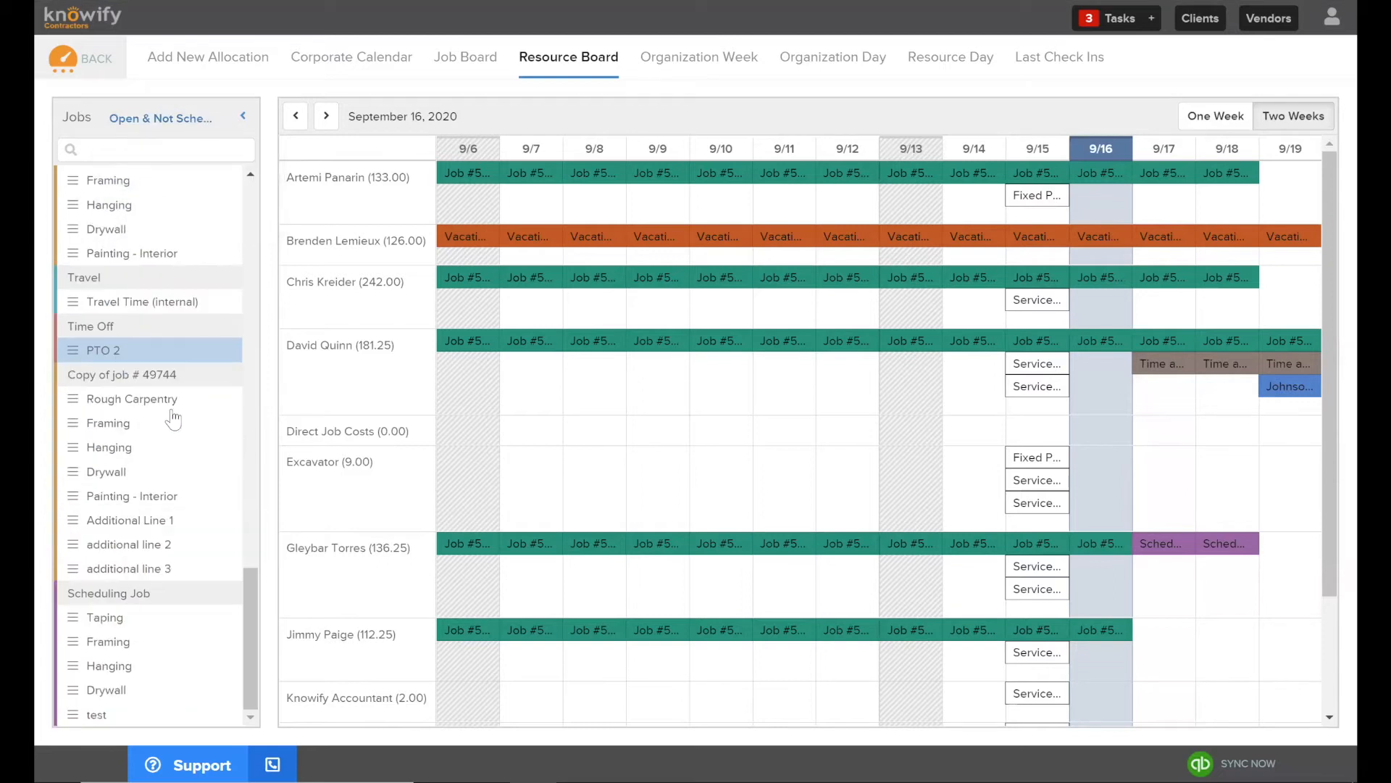
scroll(192, 613, up, 10)
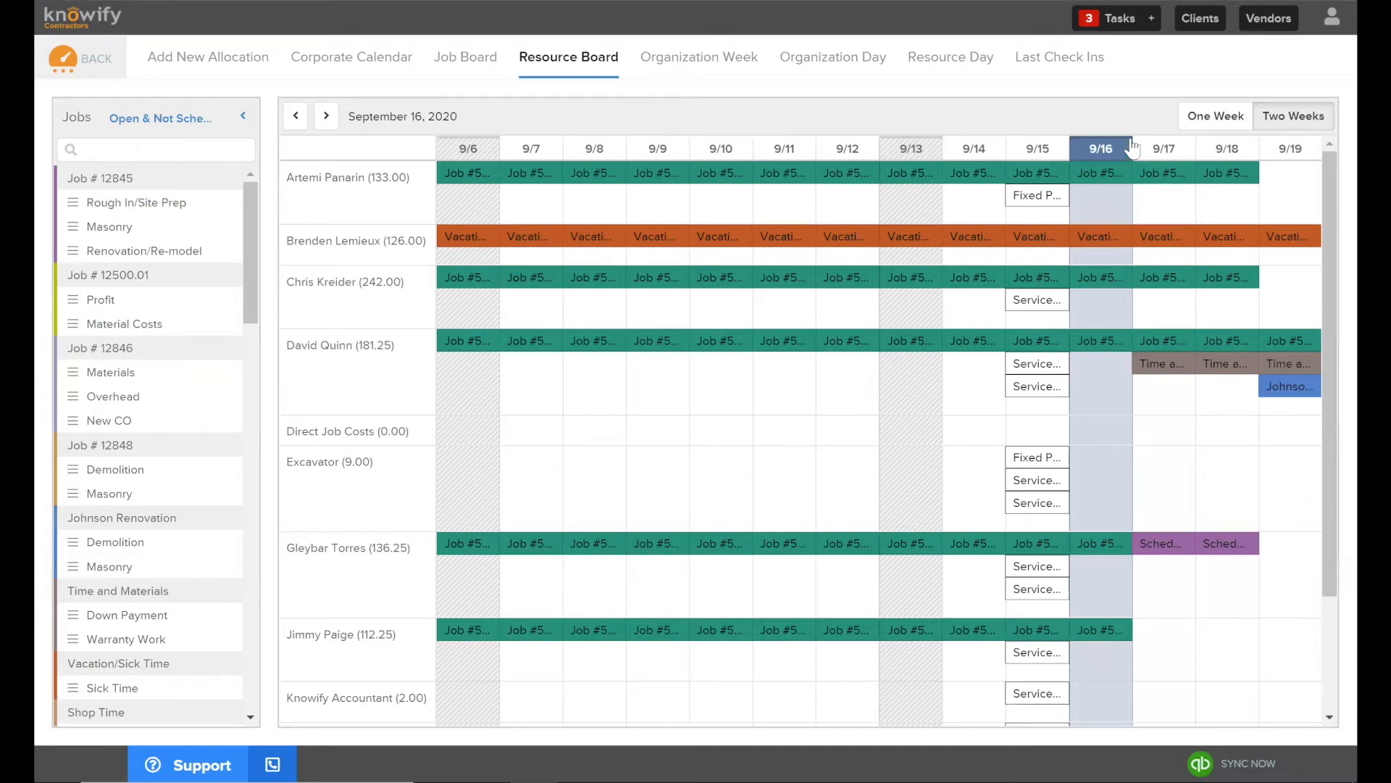
click(1215, 117)
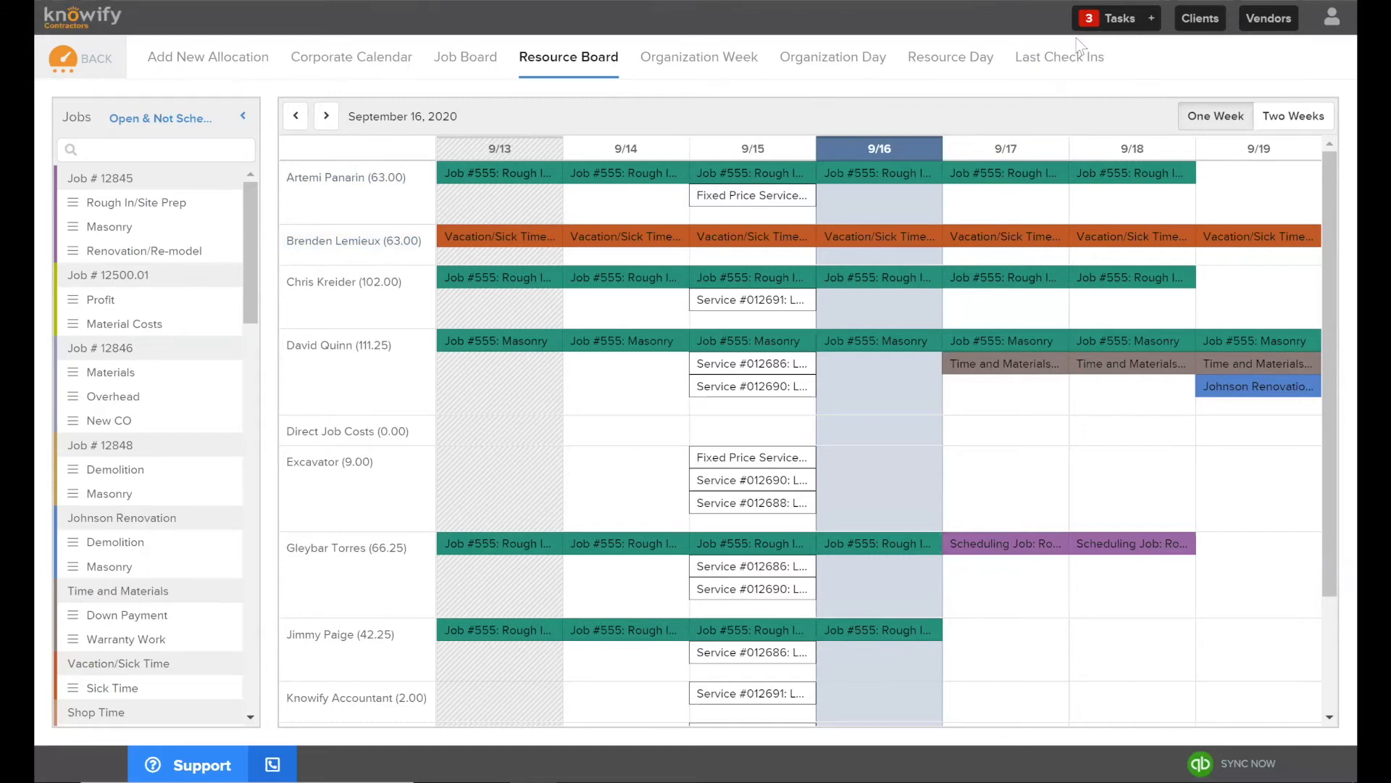
Open the task list, filter it by creator instead of assignee, and view it with task history included before hiding the history.
click(1119, 20)
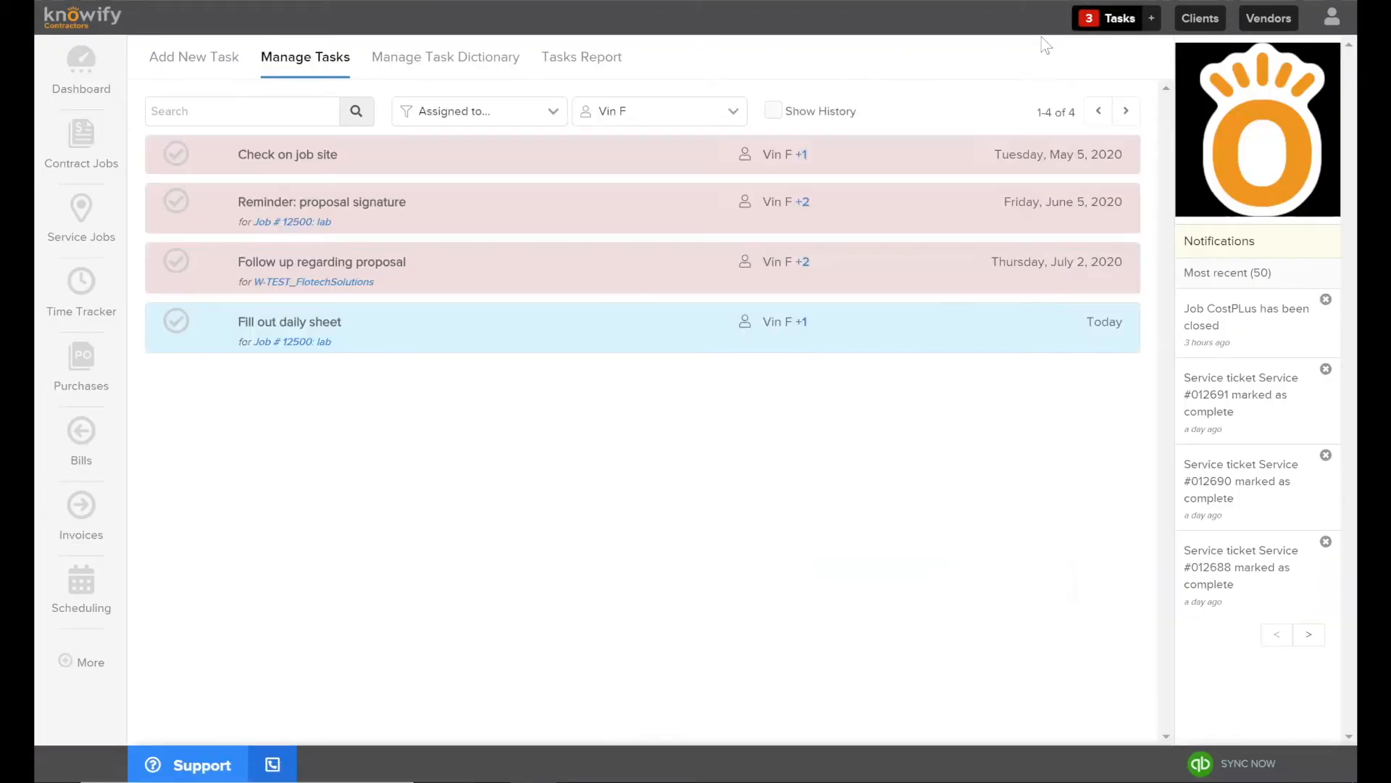
click(504, 119)
click(478, 173)
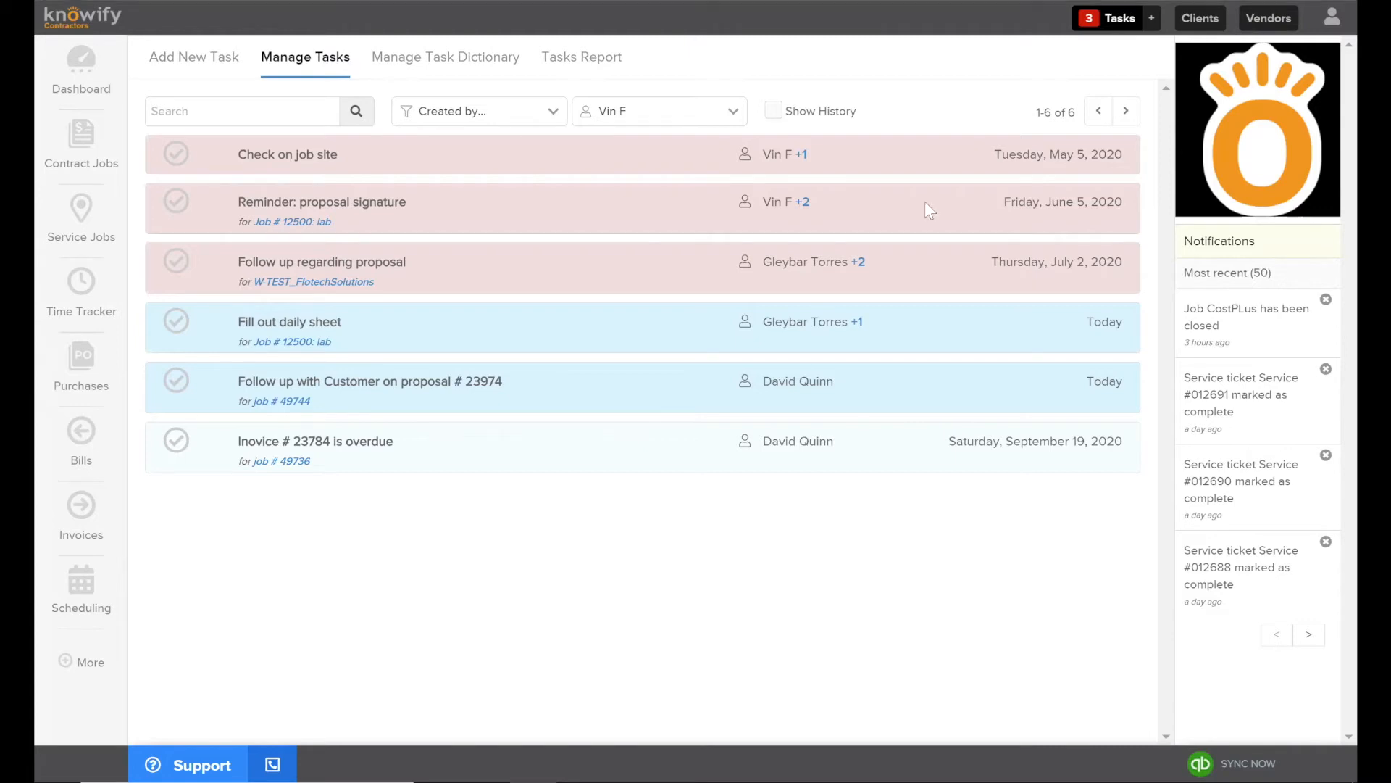
click(772, 111)
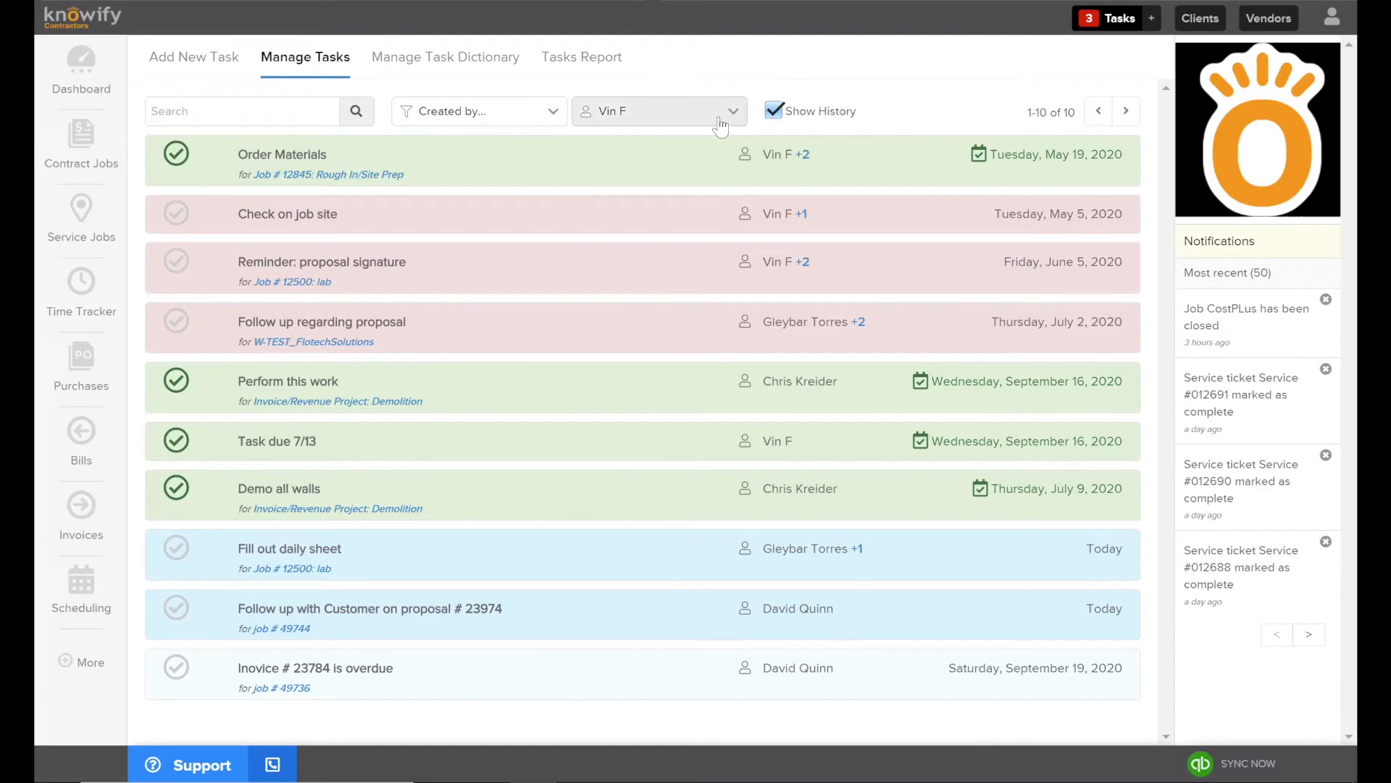
click(773, 111)
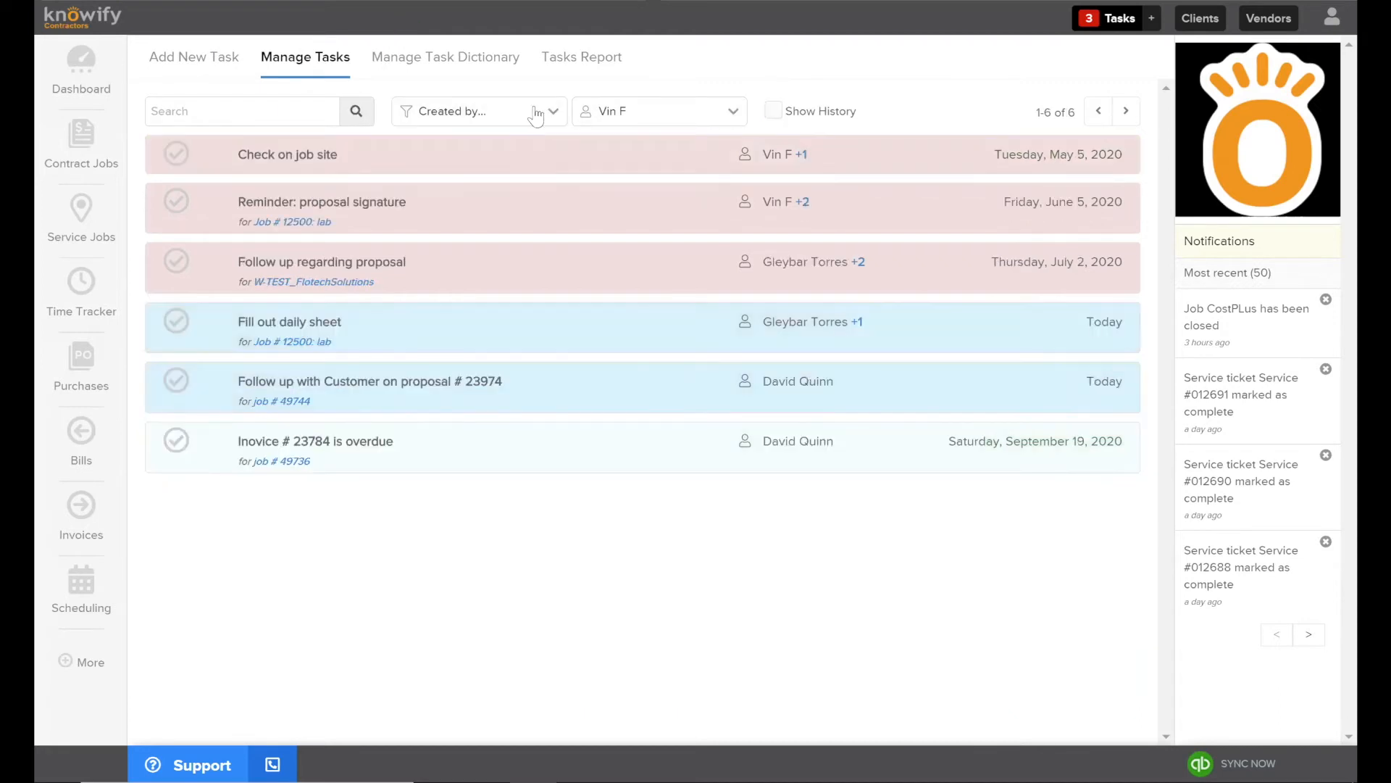
click(524, 121)
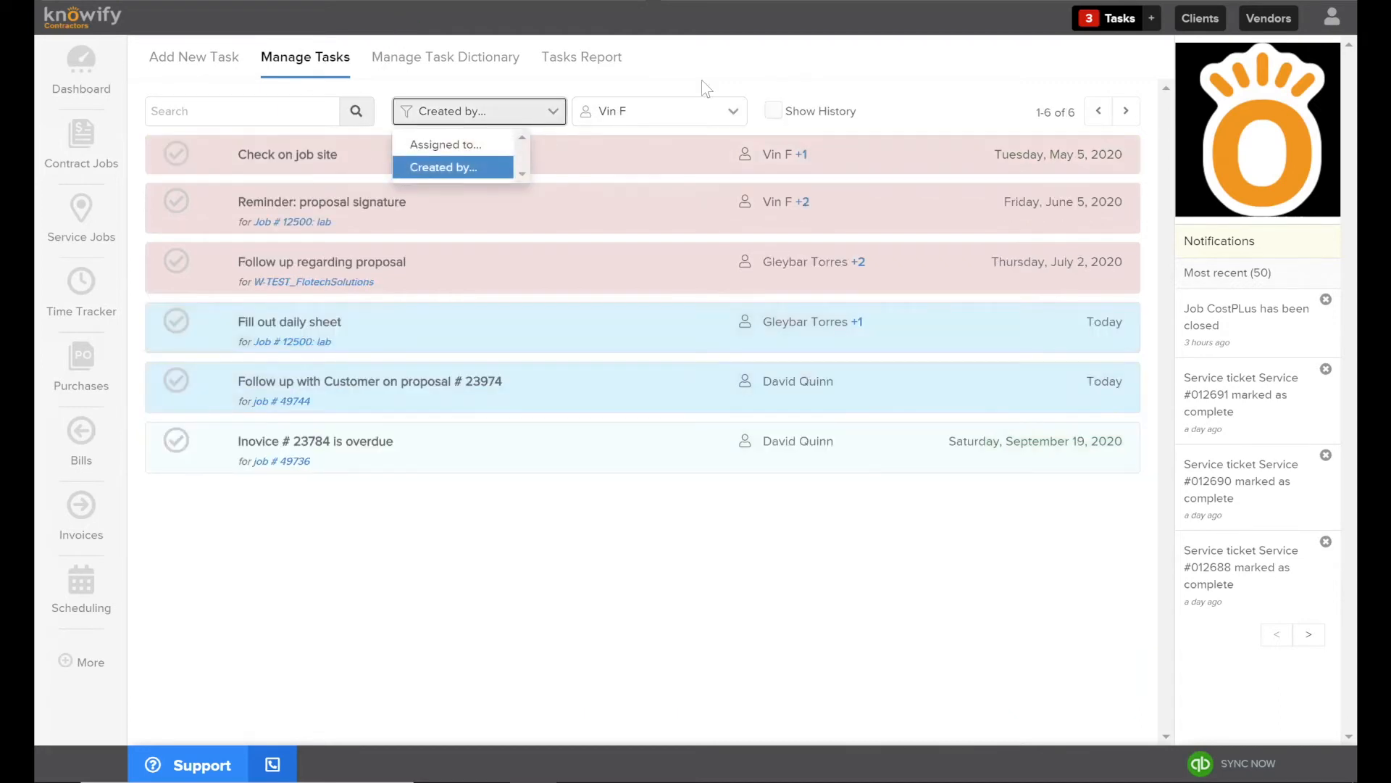
click(858, 67)
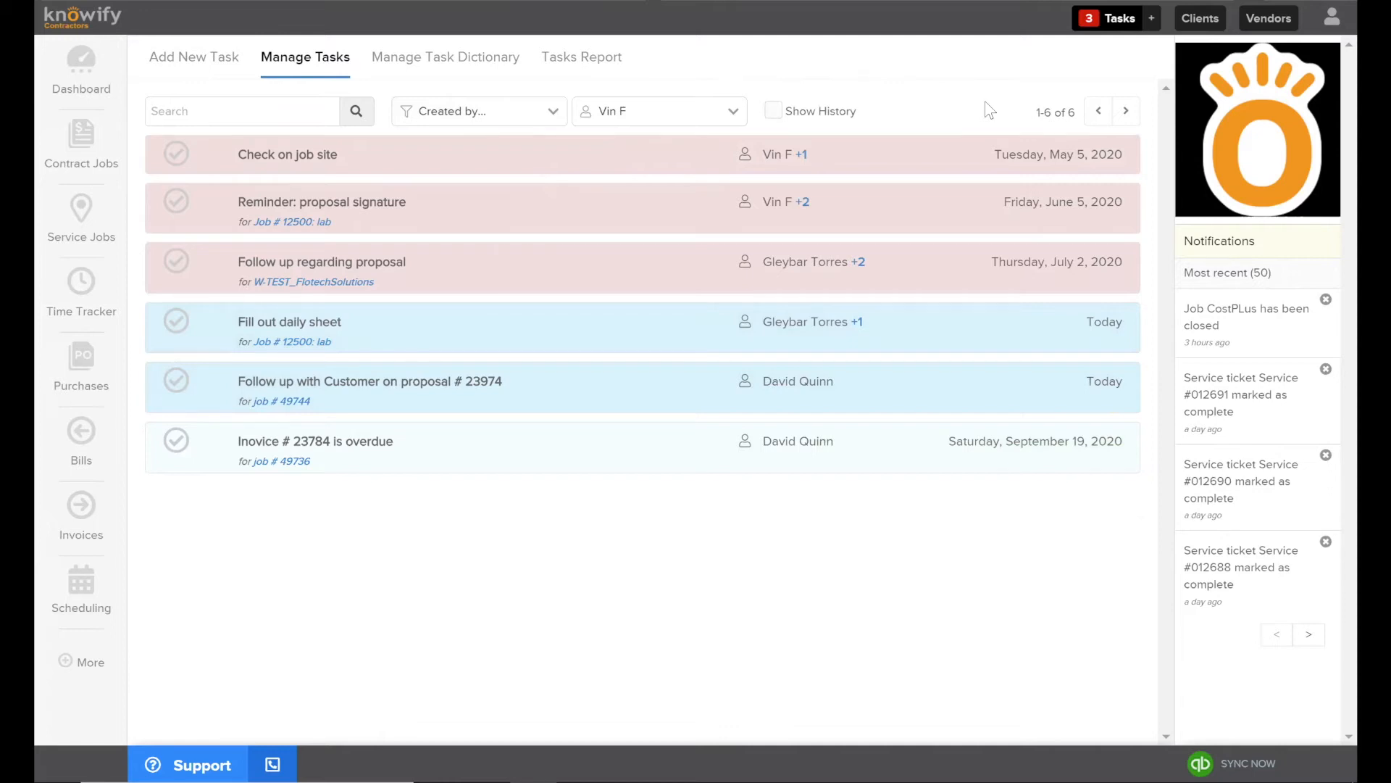
click(510, 114)
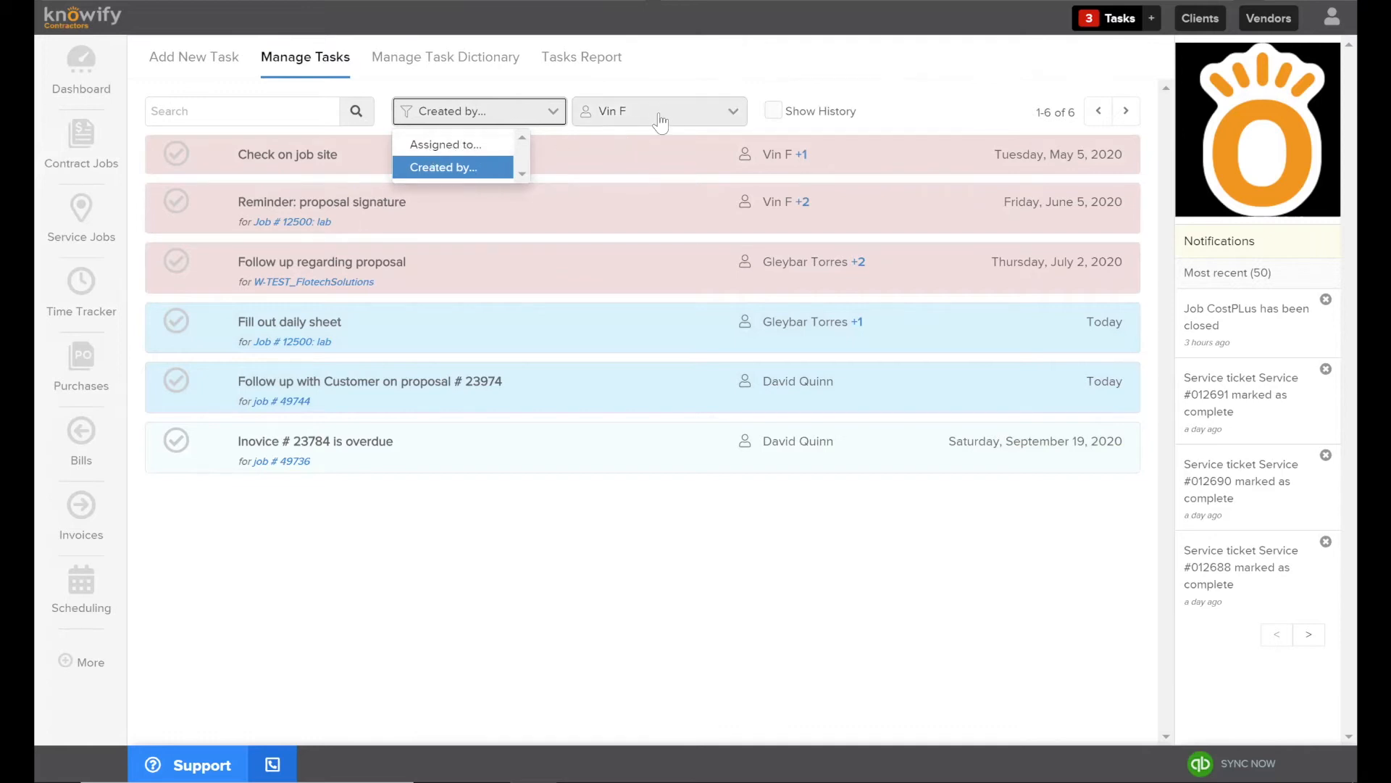
click(755, 45)
click(552, 112)
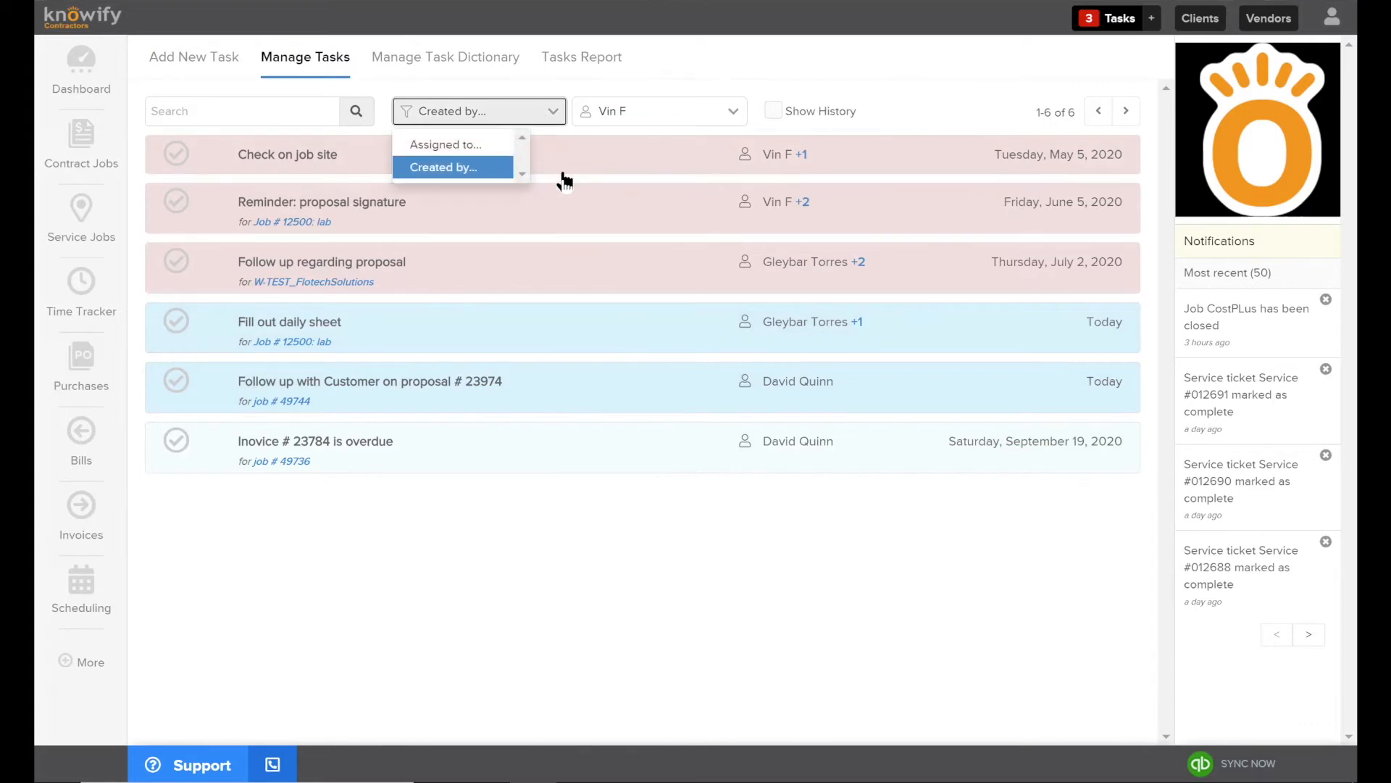
click(559, 116)
Filter the tasks by assignee, checking the employee listed just above Knowify Accountant and the employee one entry higher.
click(500, 112)
click(489, 149)
click(652, 112)
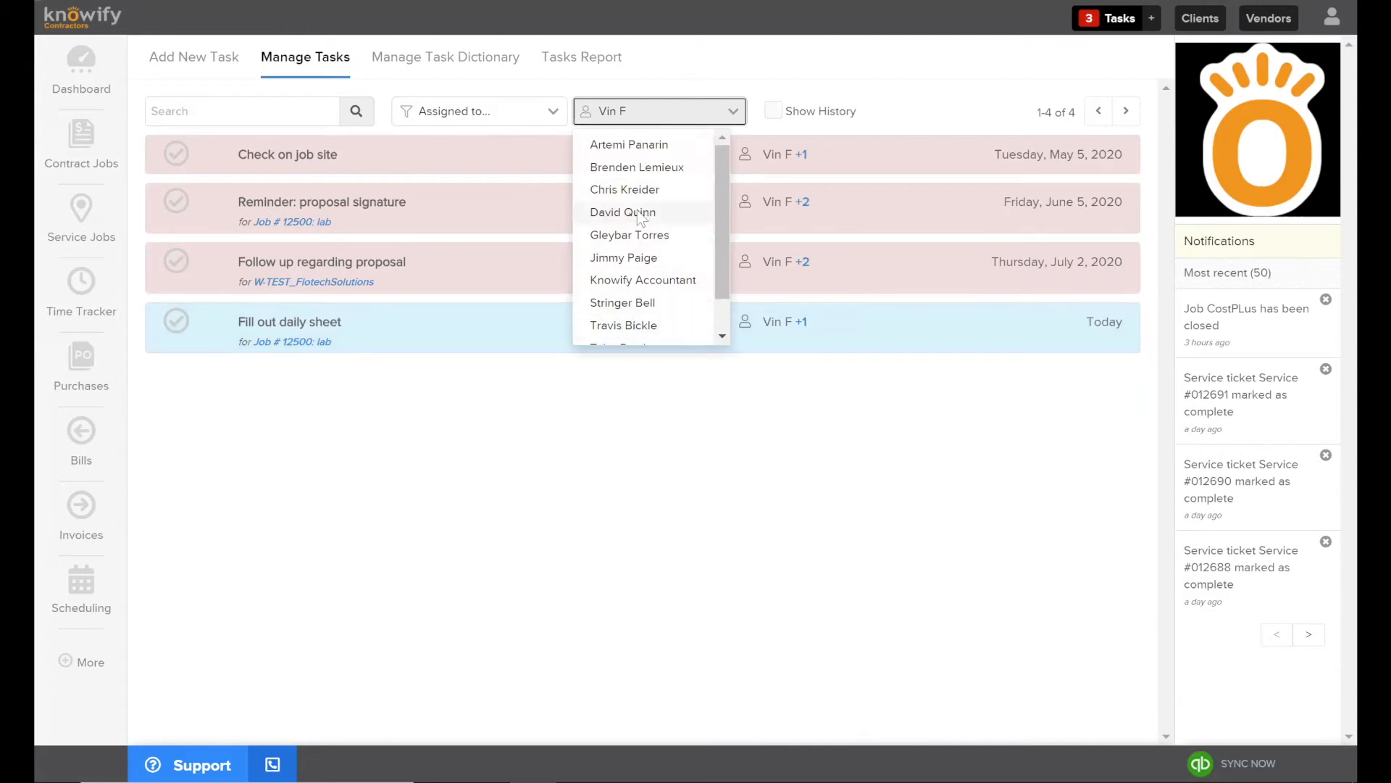
click(634, 258)
click(661, 116)
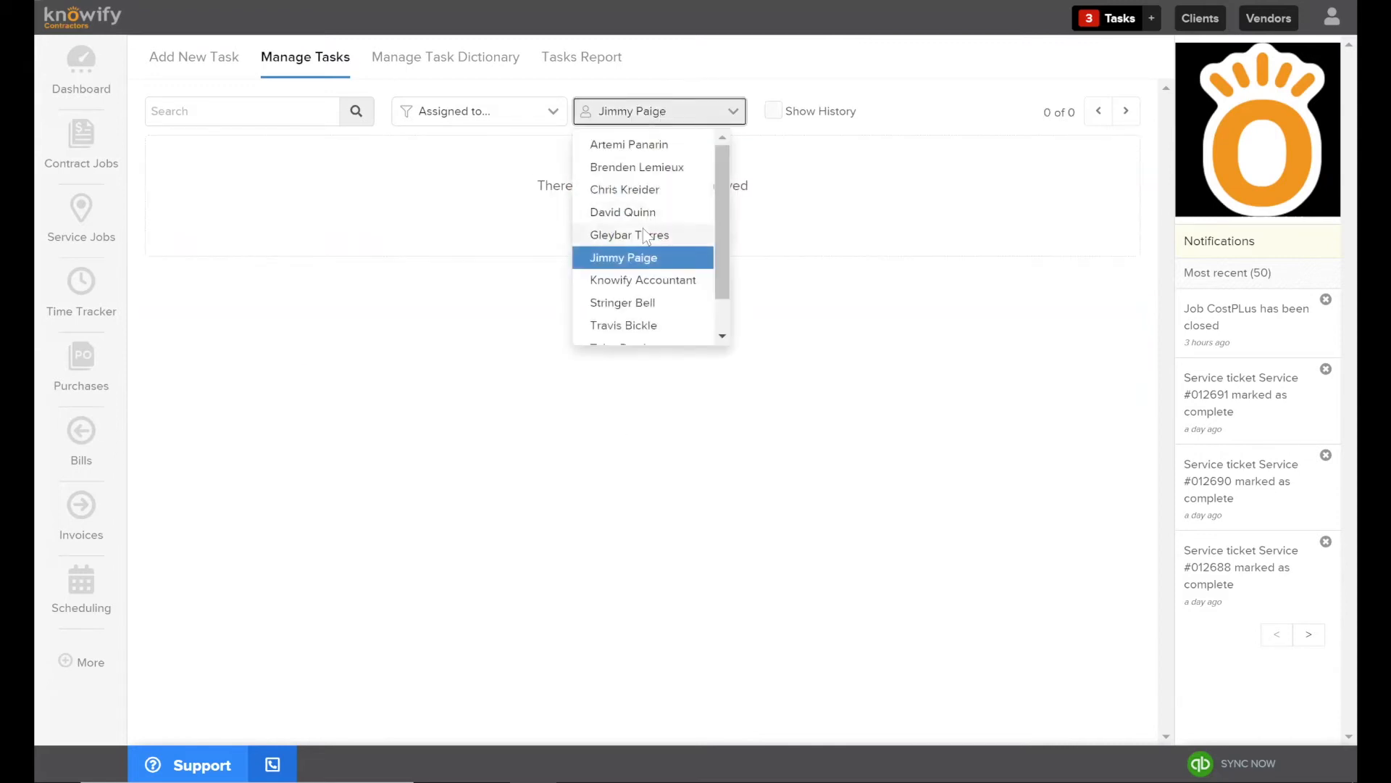
key(Up)
click(672, 110)
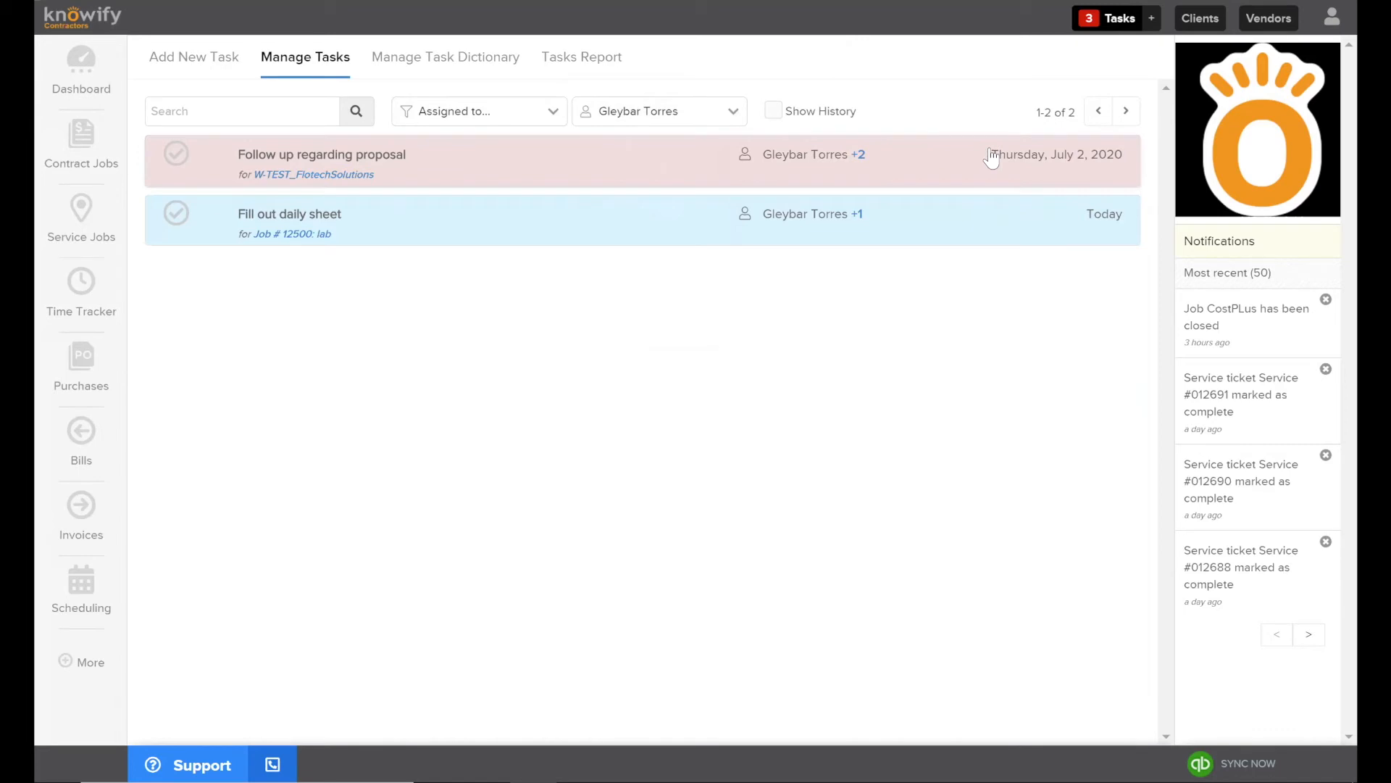
Include task history, choose the last user in the employee list, and show the tasks created by that user.
click(773, 110)
click(698, 114)
scroll(638, 328, down, 1)
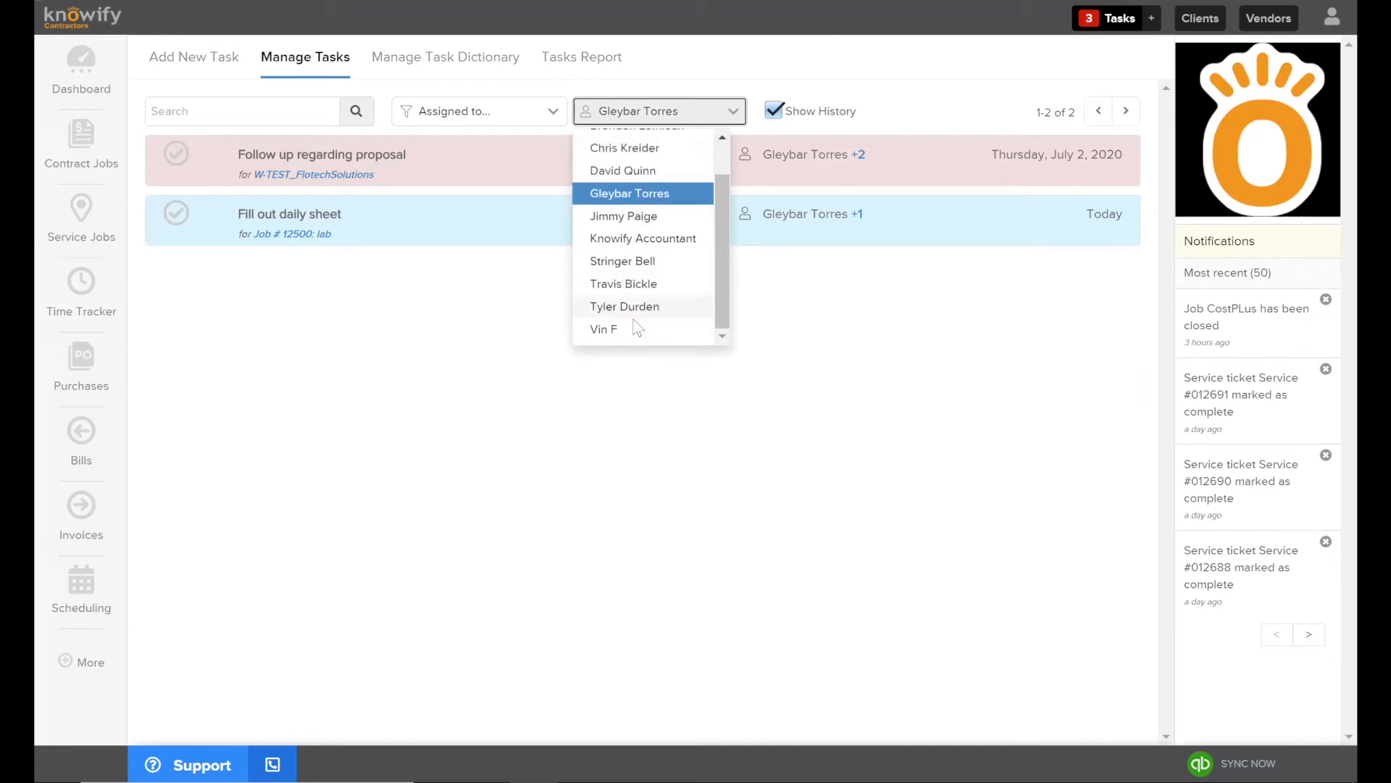
click(637, 329)
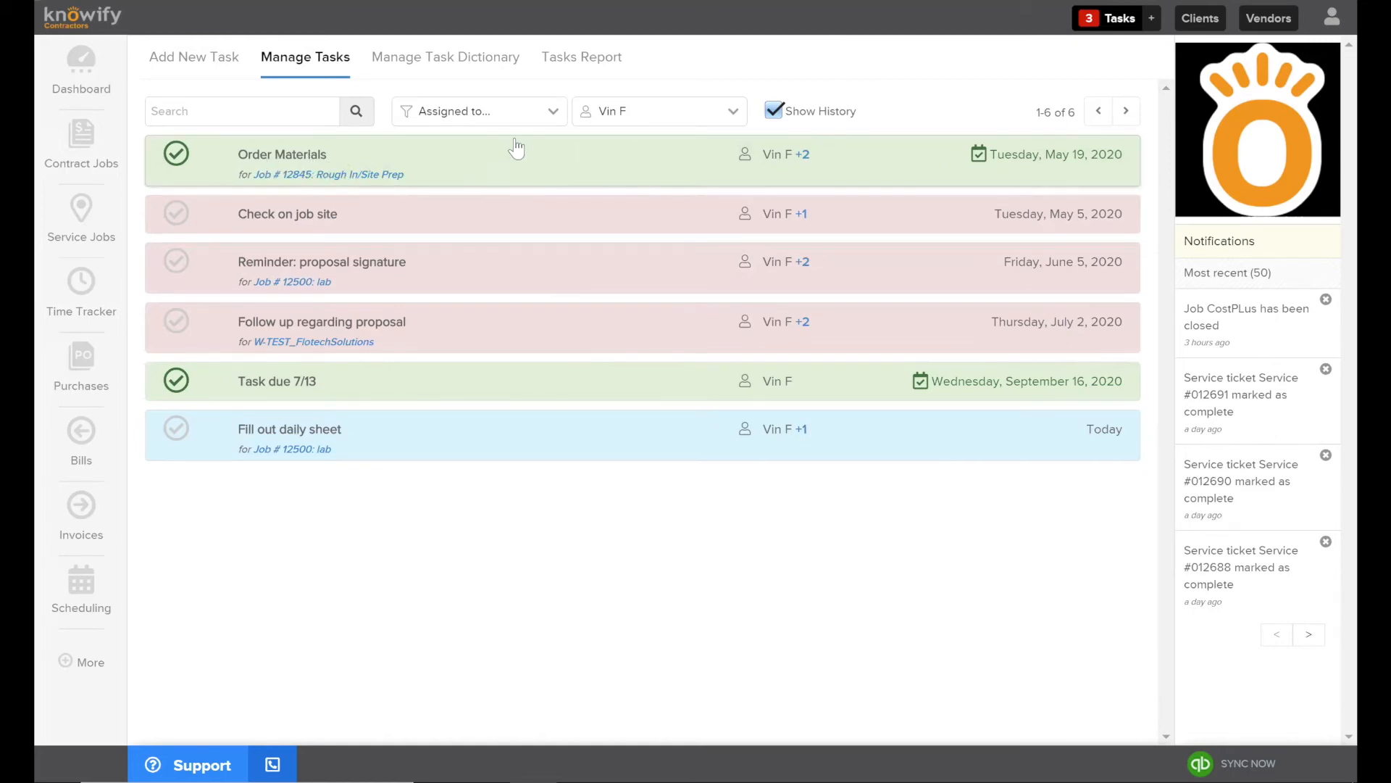
click(502, 116)
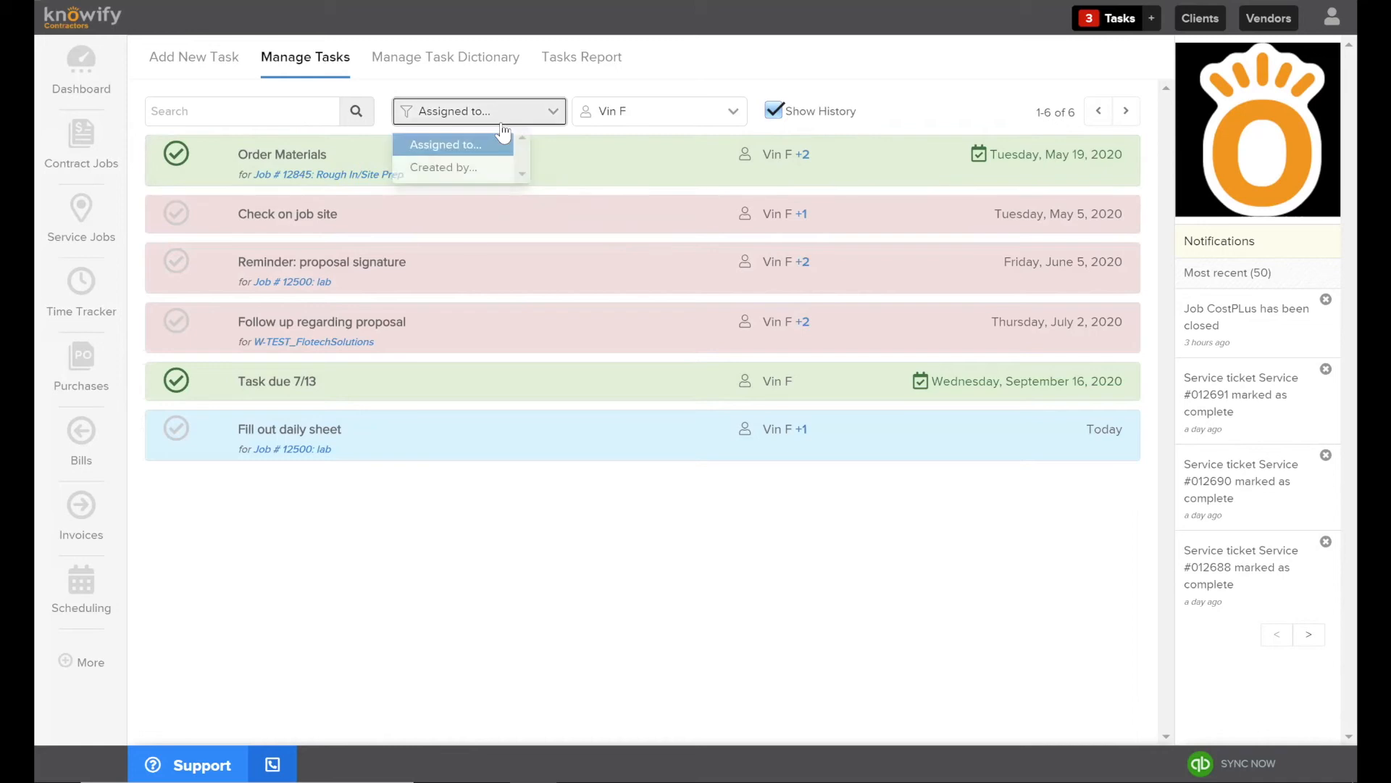
click(473, 172)
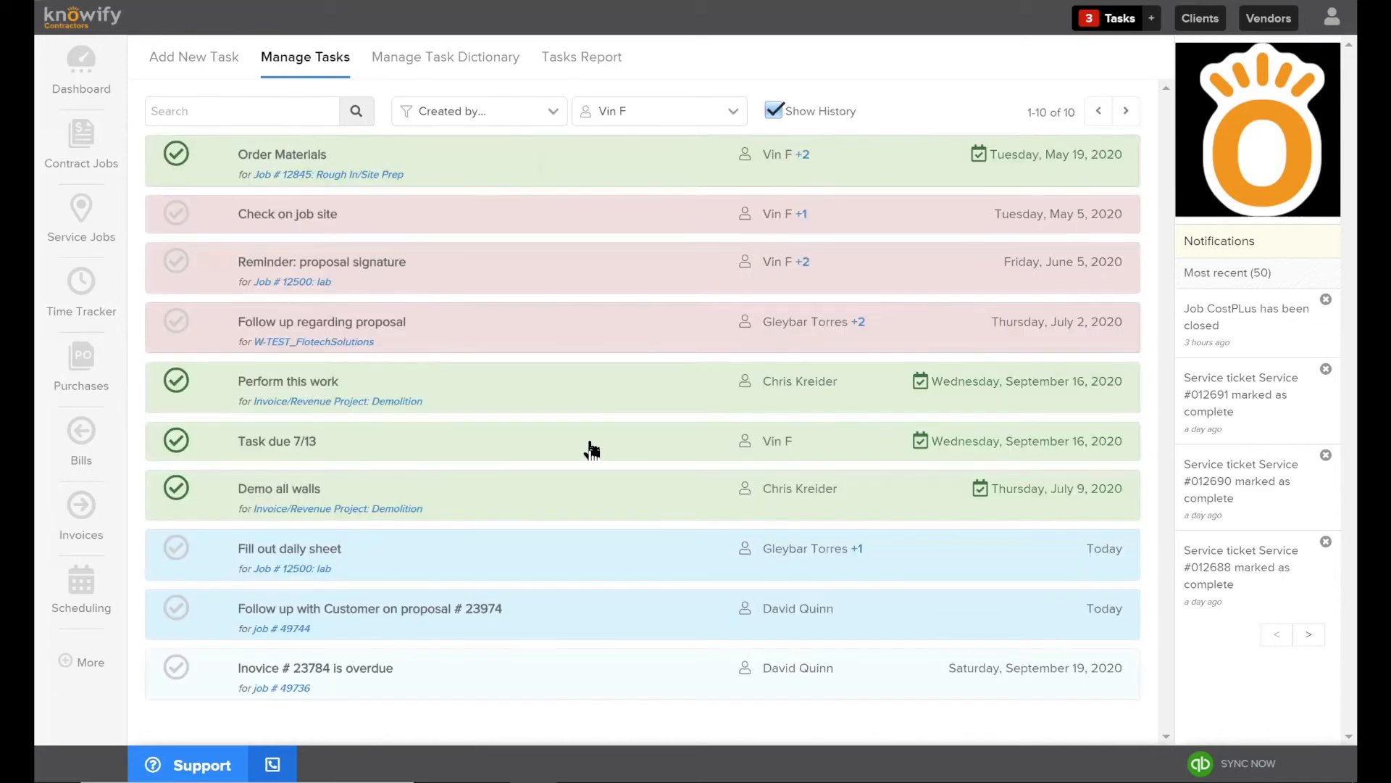
Search the tasks for "proposal" and clear the search.
click(266, 110)
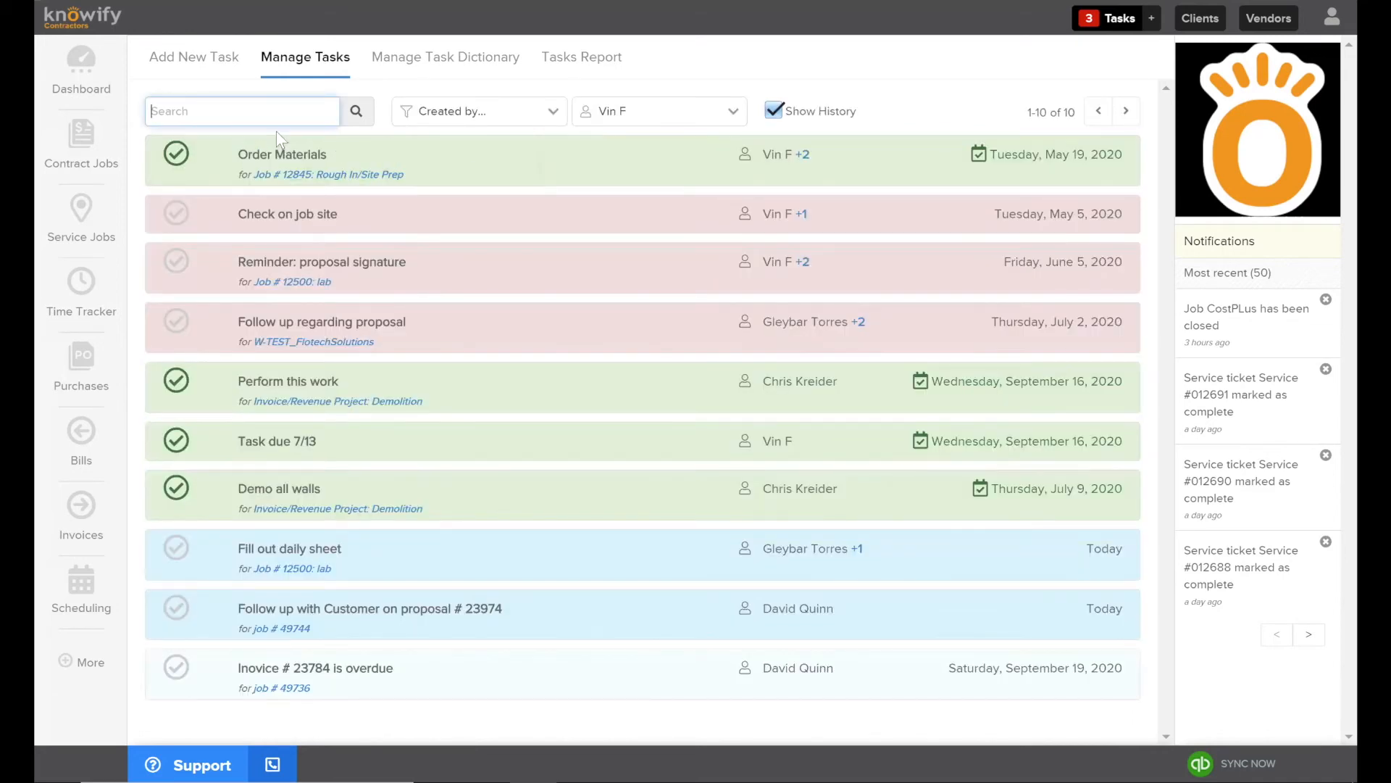
text(proposal)
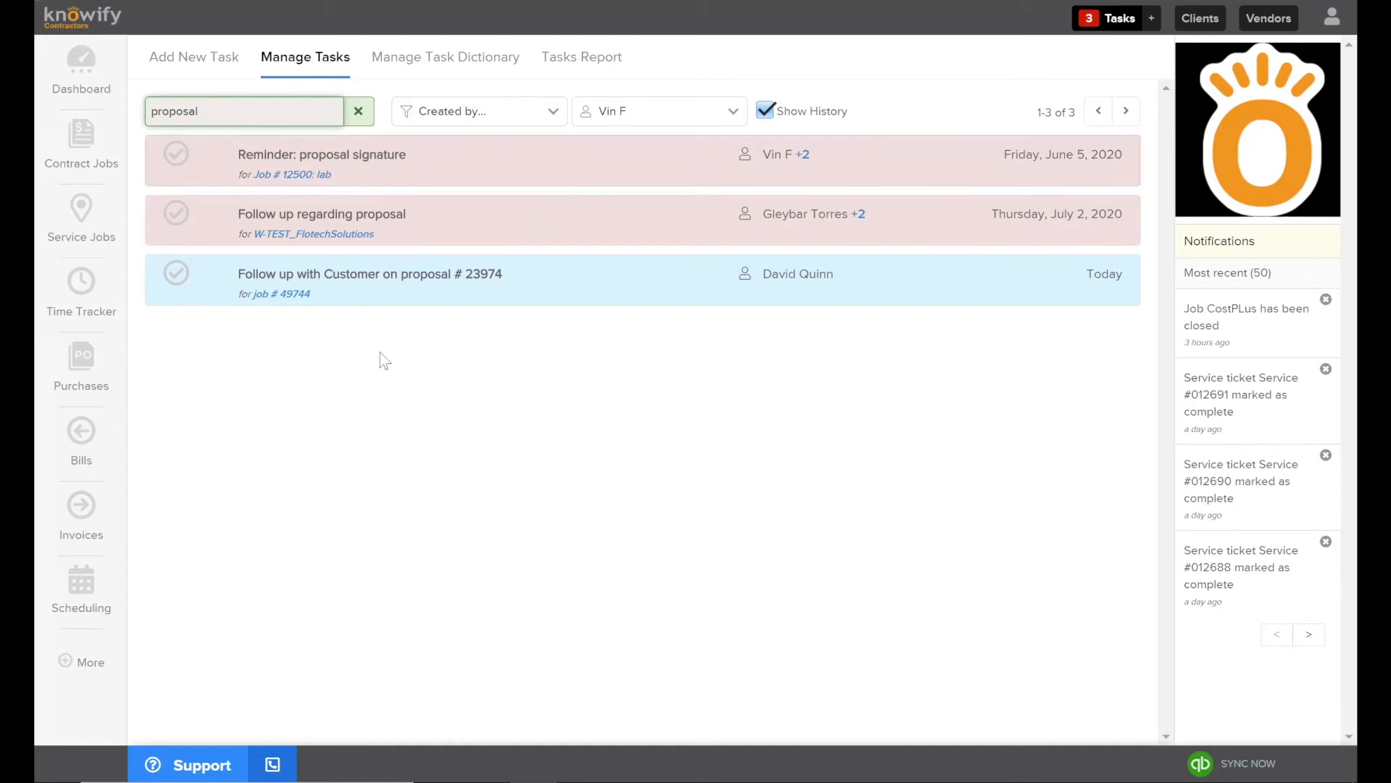
click(358, 111)
Start a new task described as "Follow up on the Johnson Remodeling Proposal" with a deadline of 09/19/20.
click(217, 58)
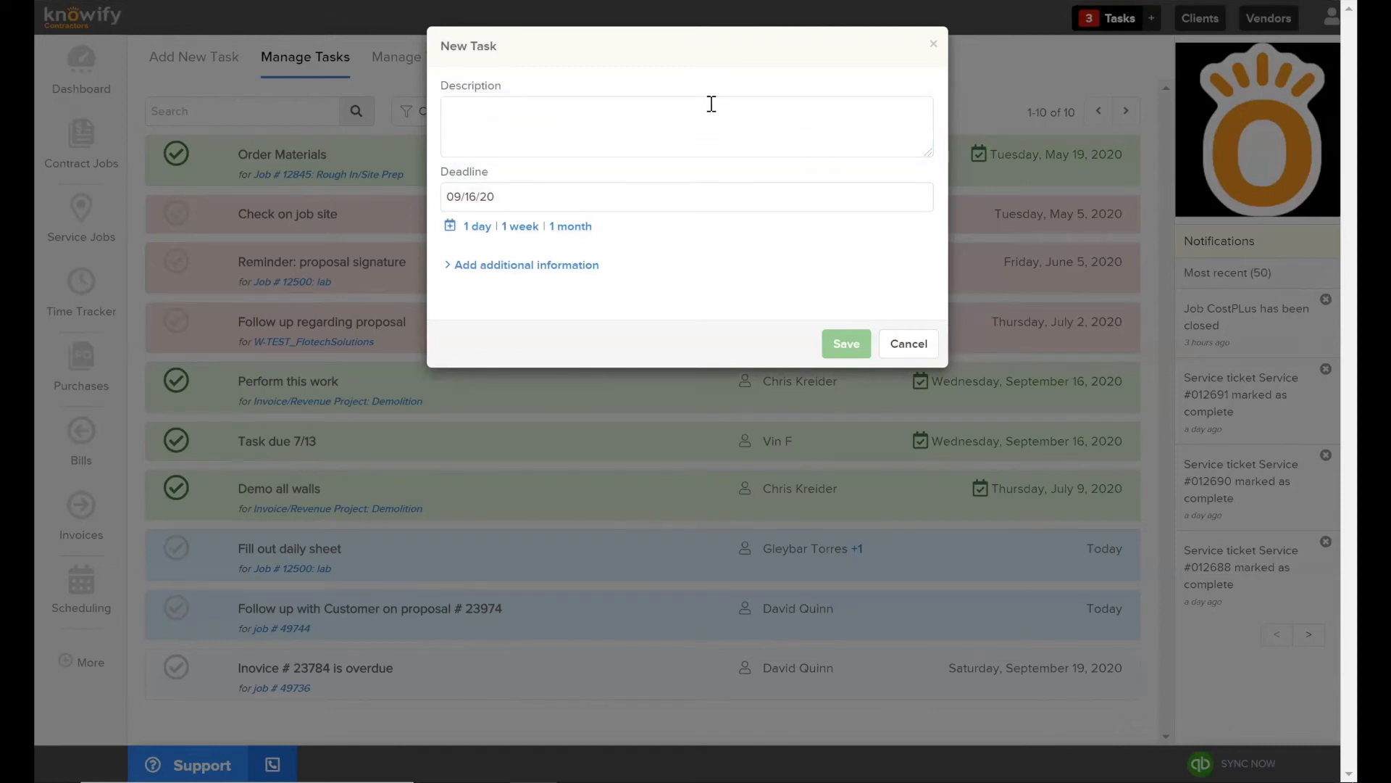
click(673, 127)
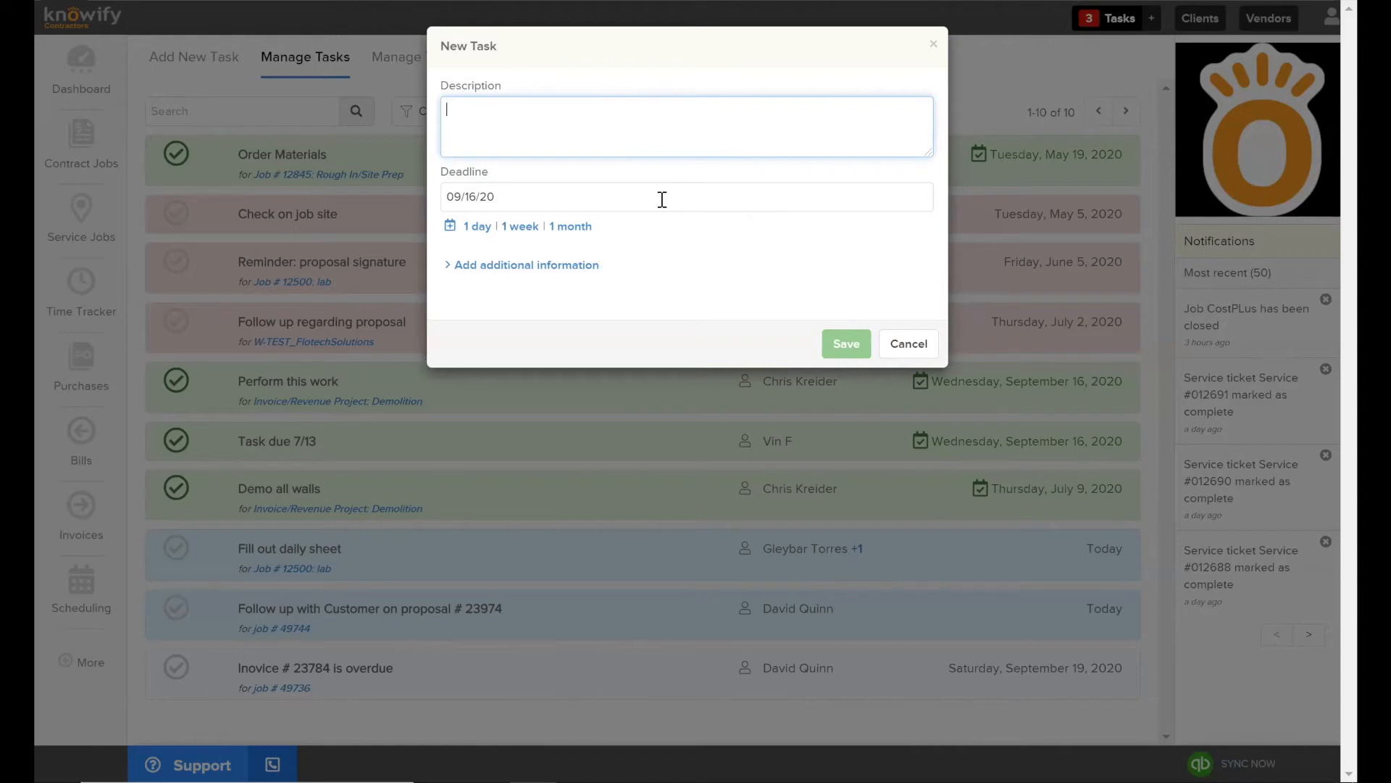
text(Follow )
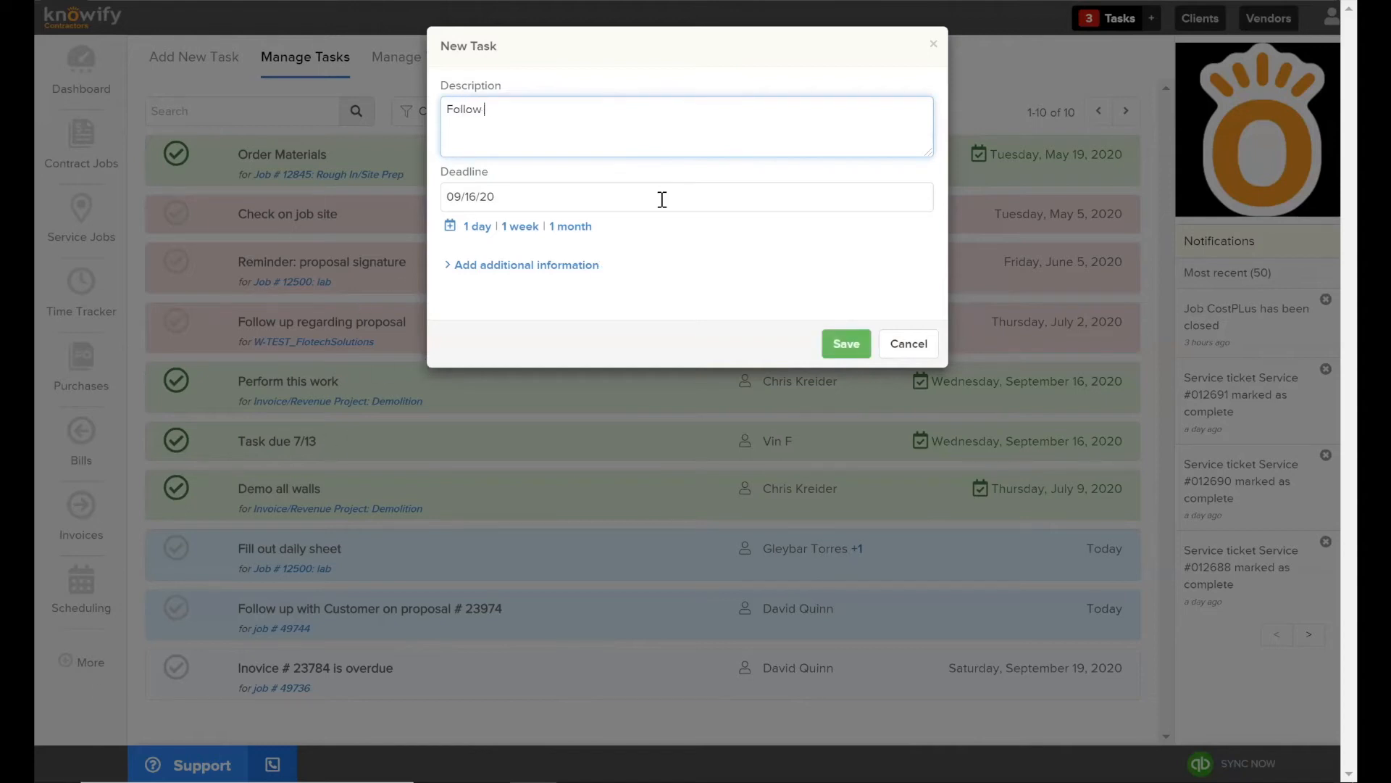
text(up on the Johnson Remodeling Proposal)
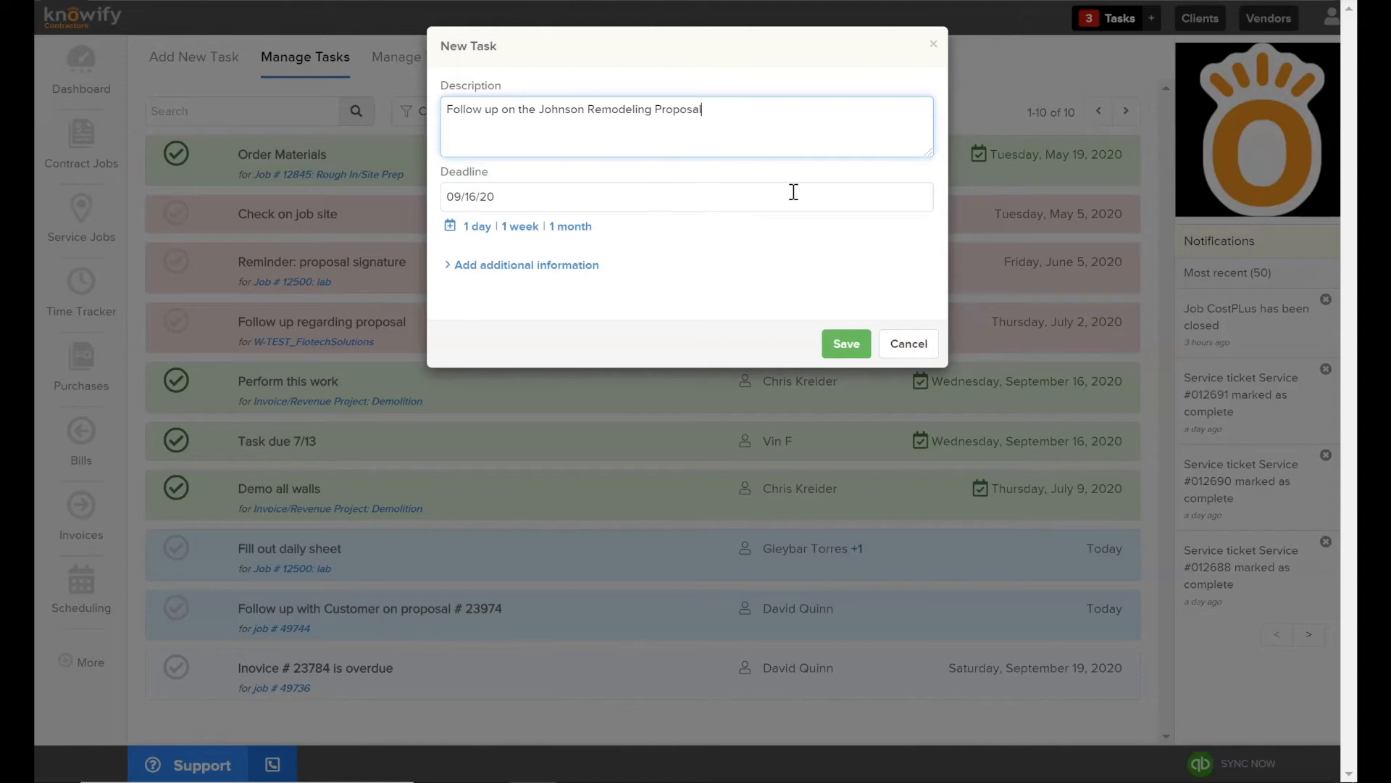
click(525, 189)
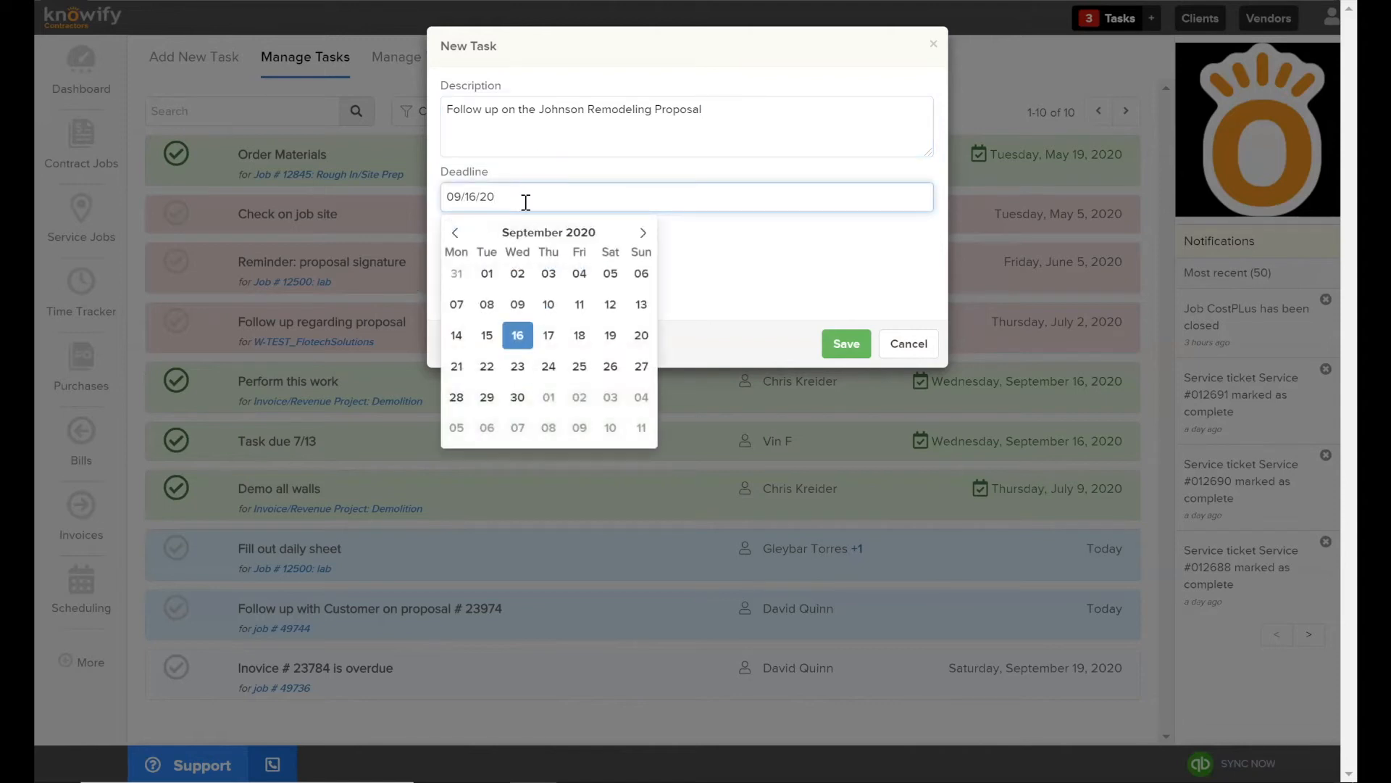
click(611, 336)
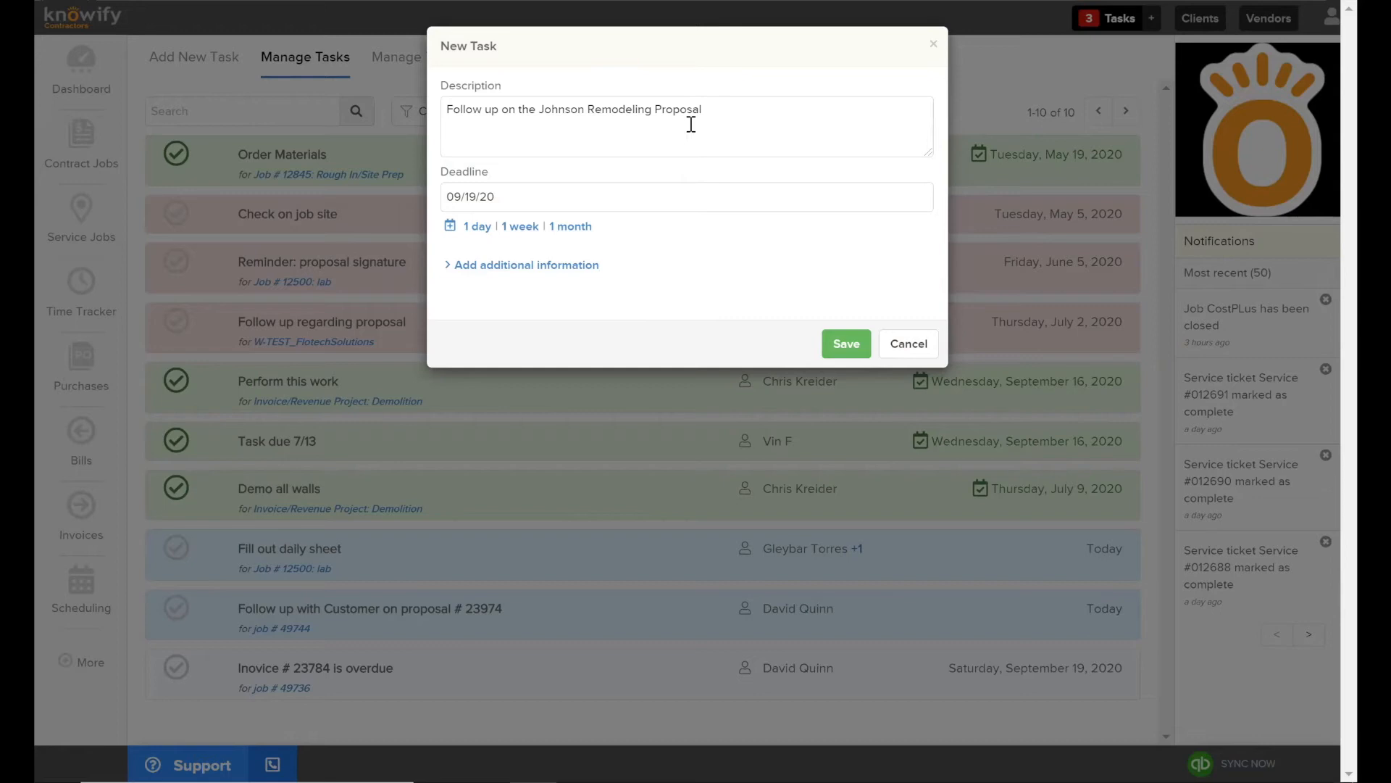
Expand the task's additional information, link it to the Johnson Renovation job, and leave the optional phase blank.
click(475, 265)
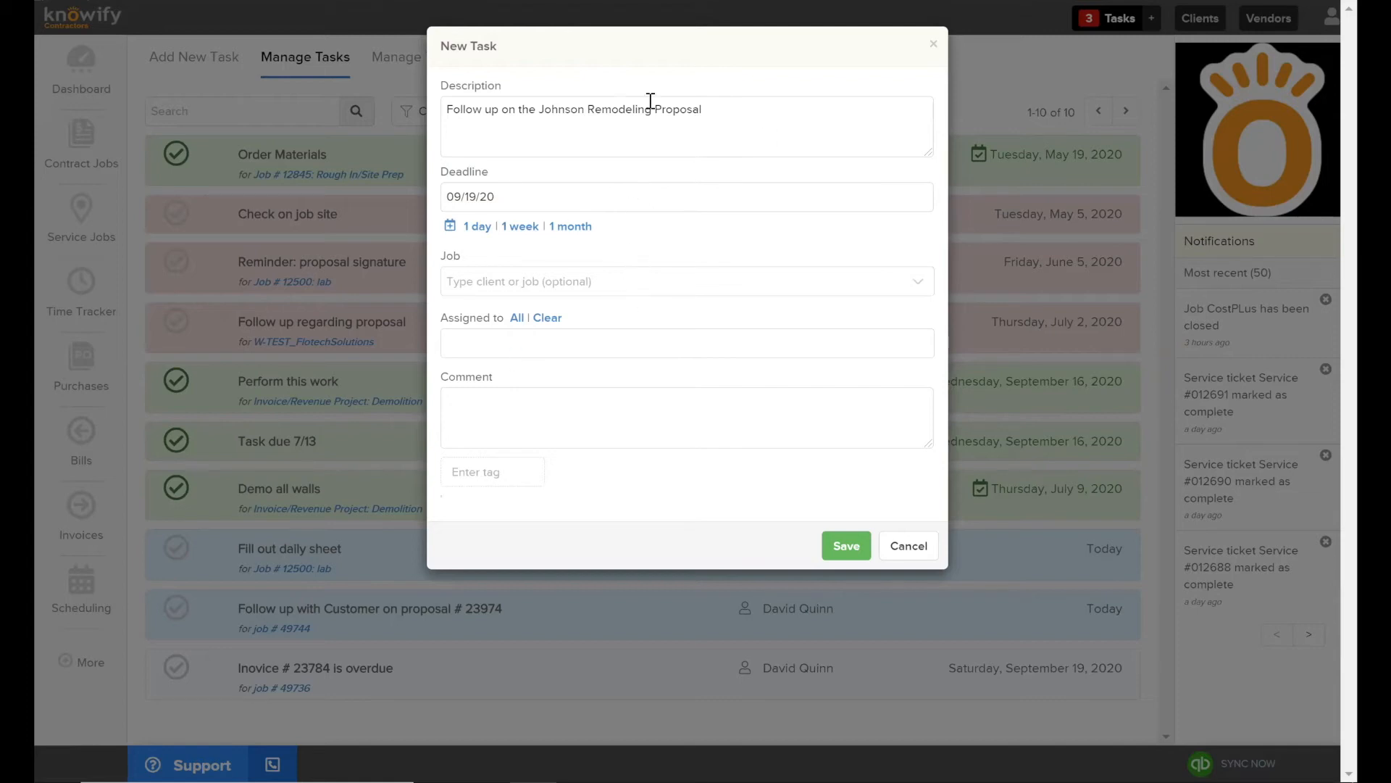
click(661, 280)
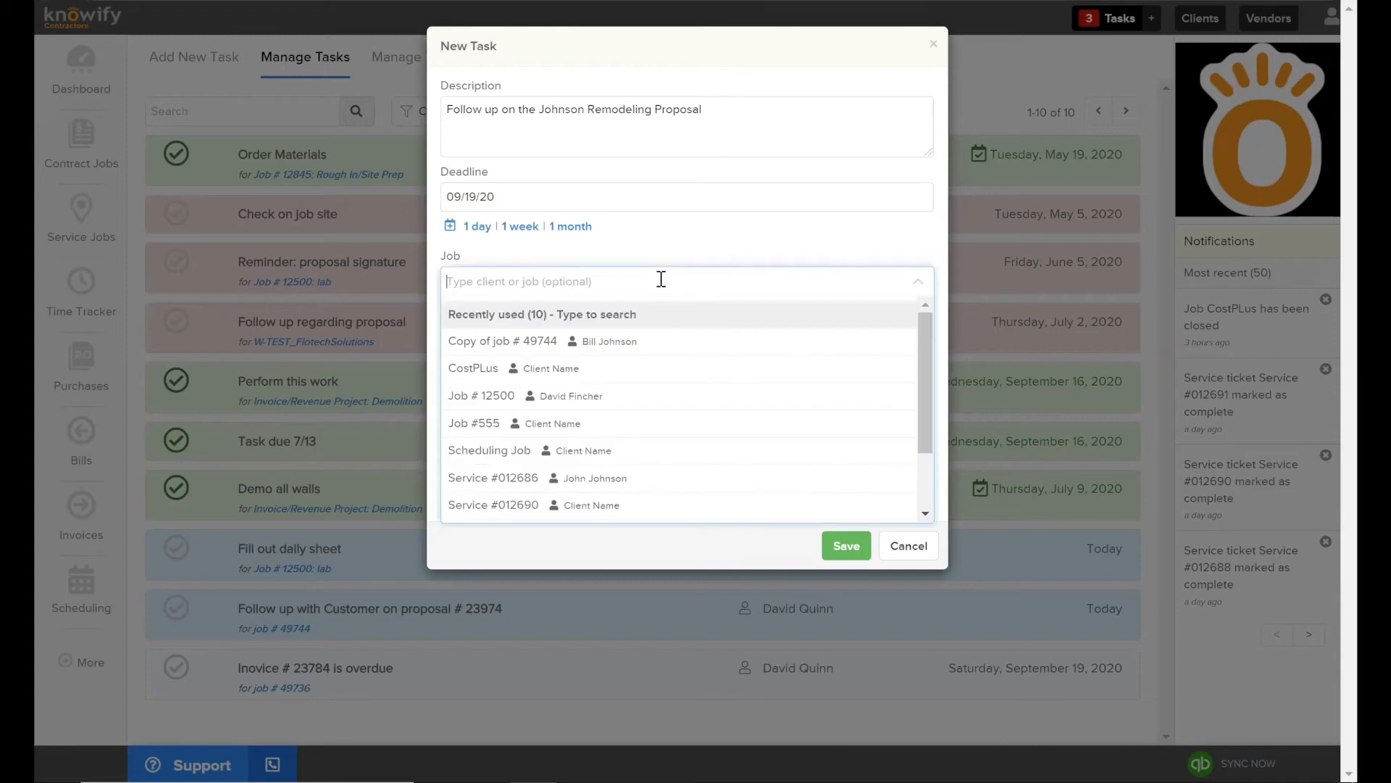
text(johnson)
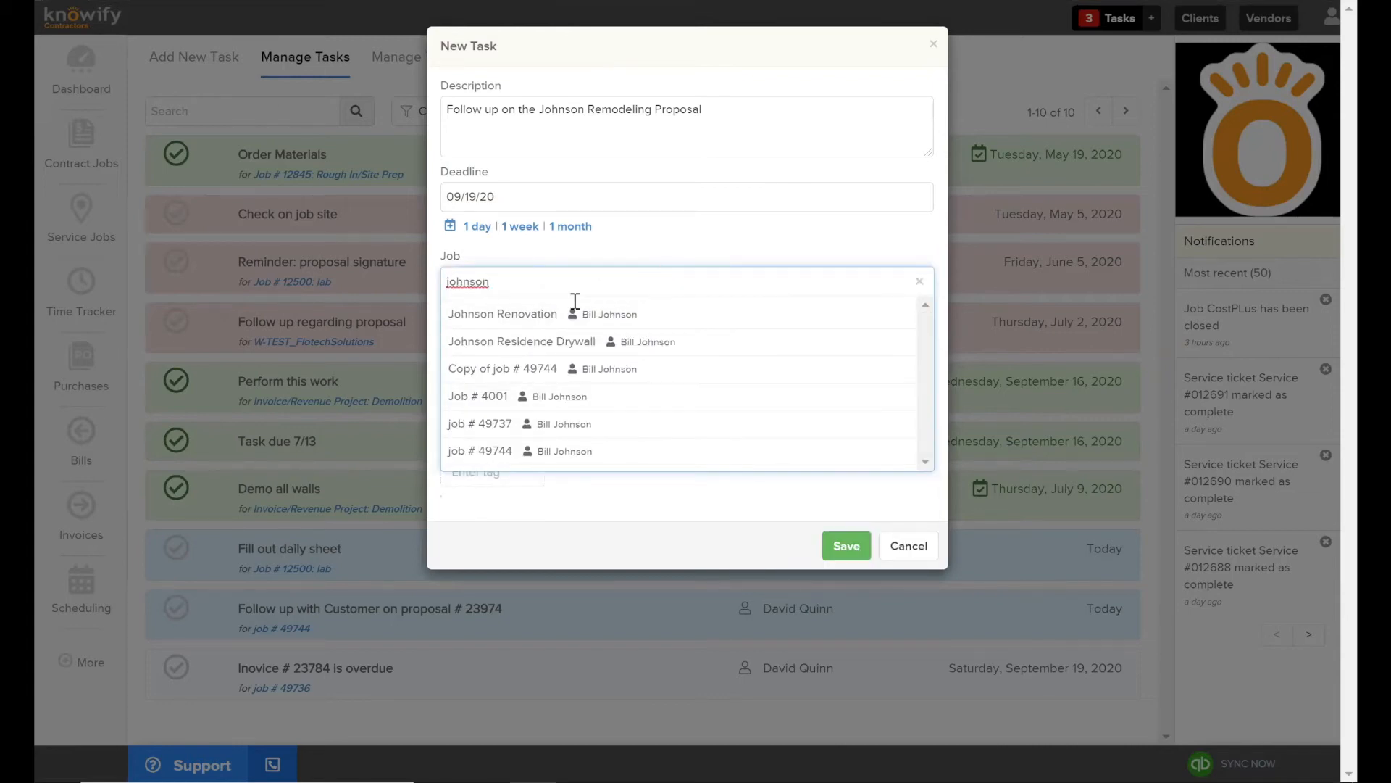
click(545, 330)
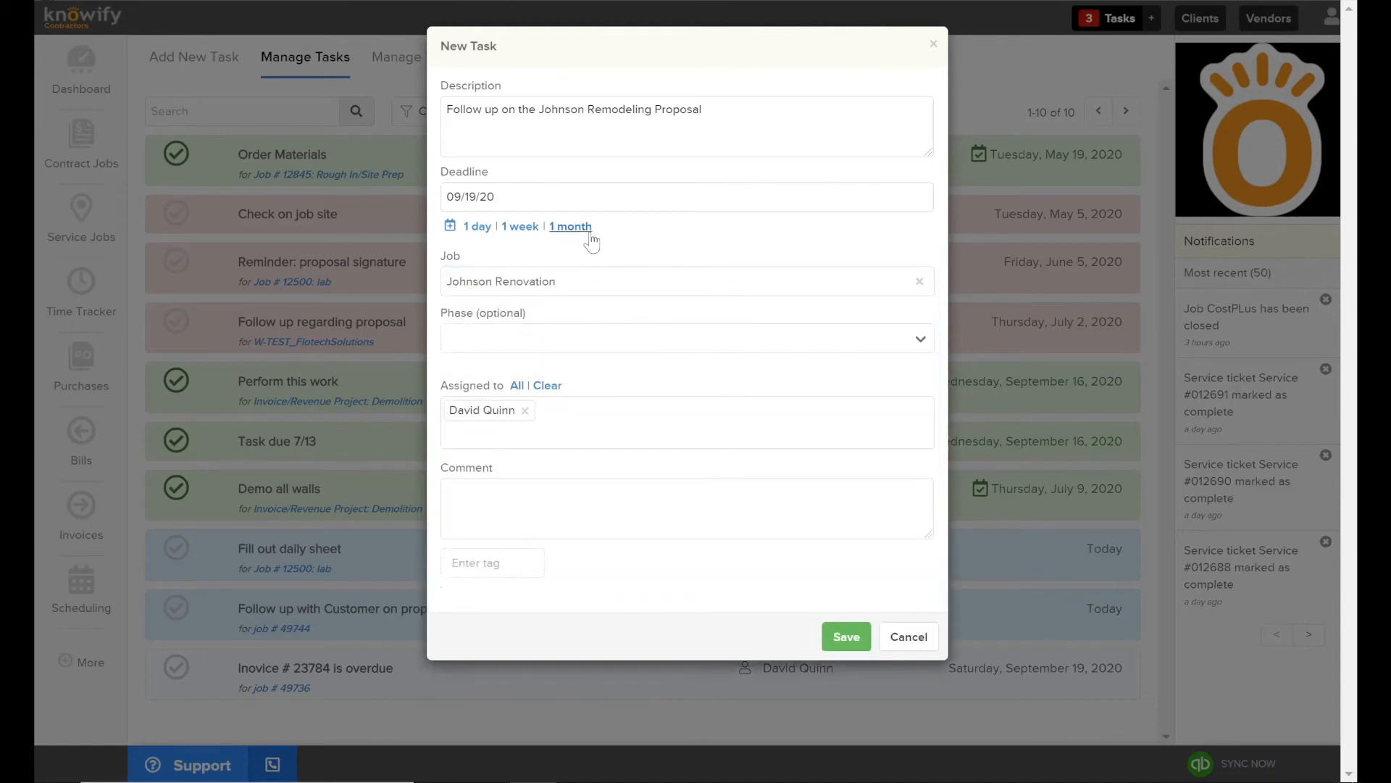
click(590, 339)
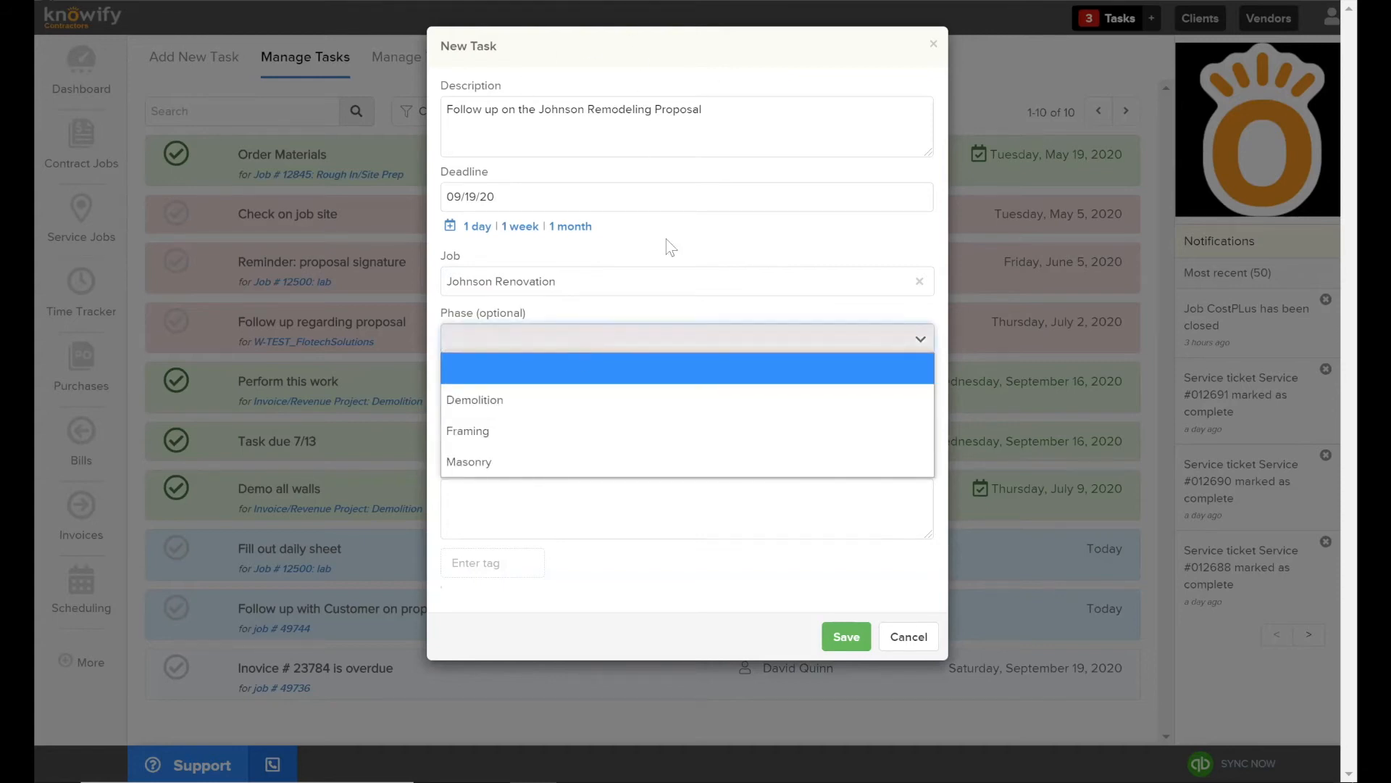
click(550, 365)
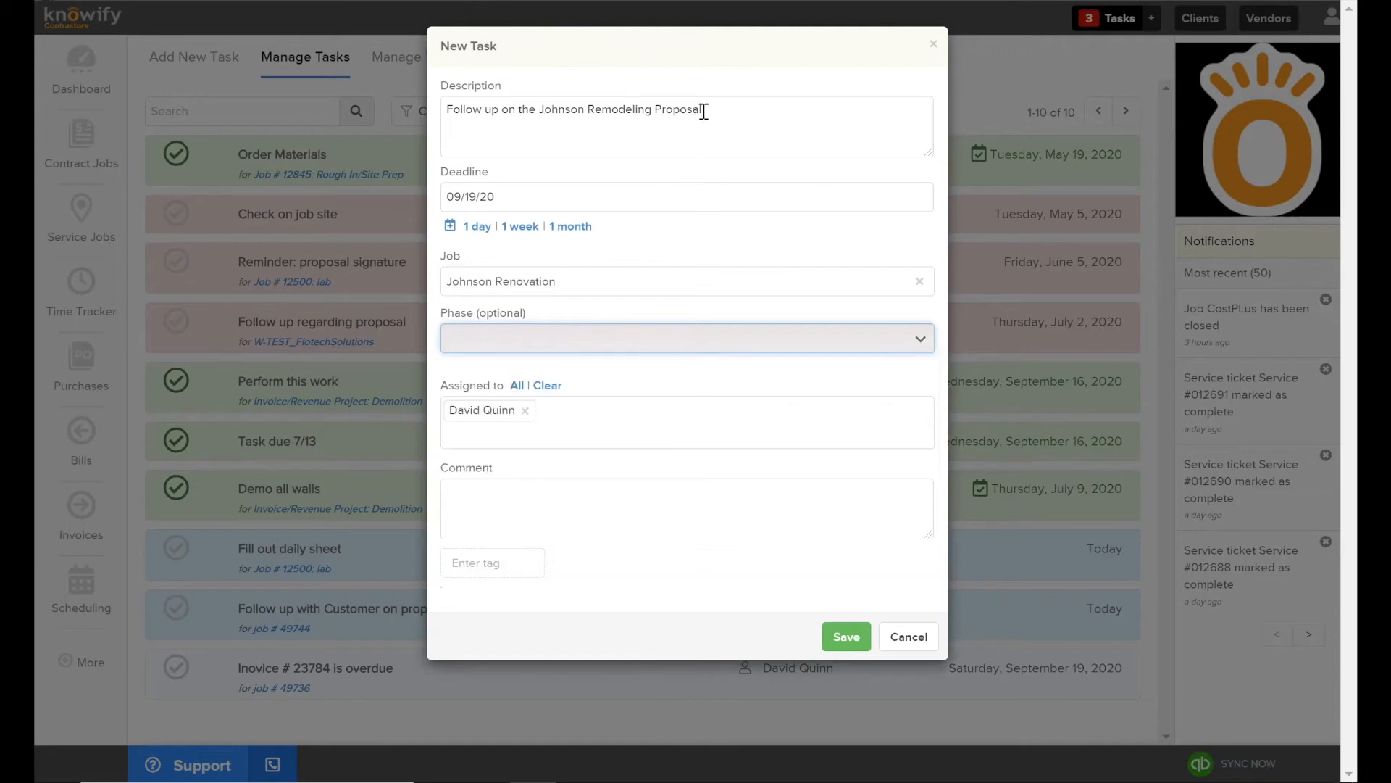
click(515, 341)
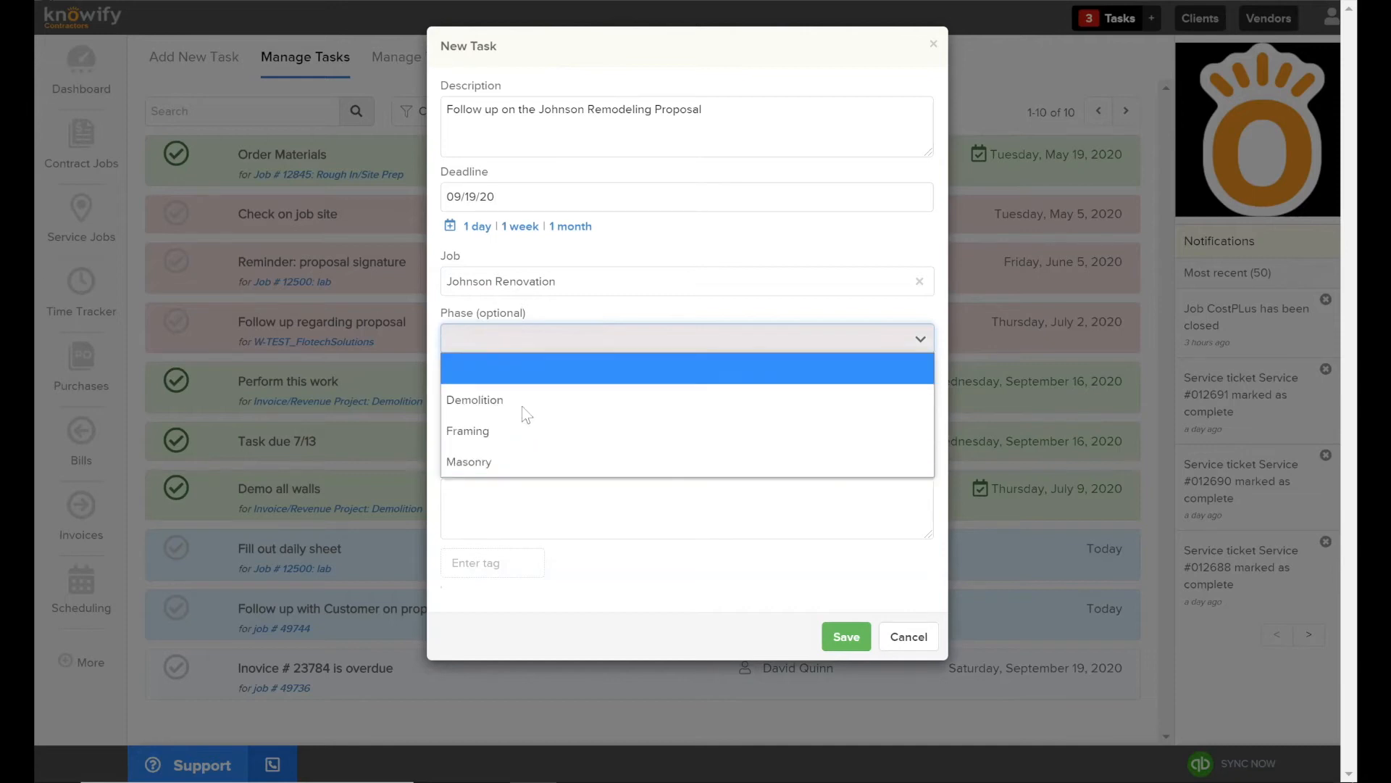
click(556, 359)
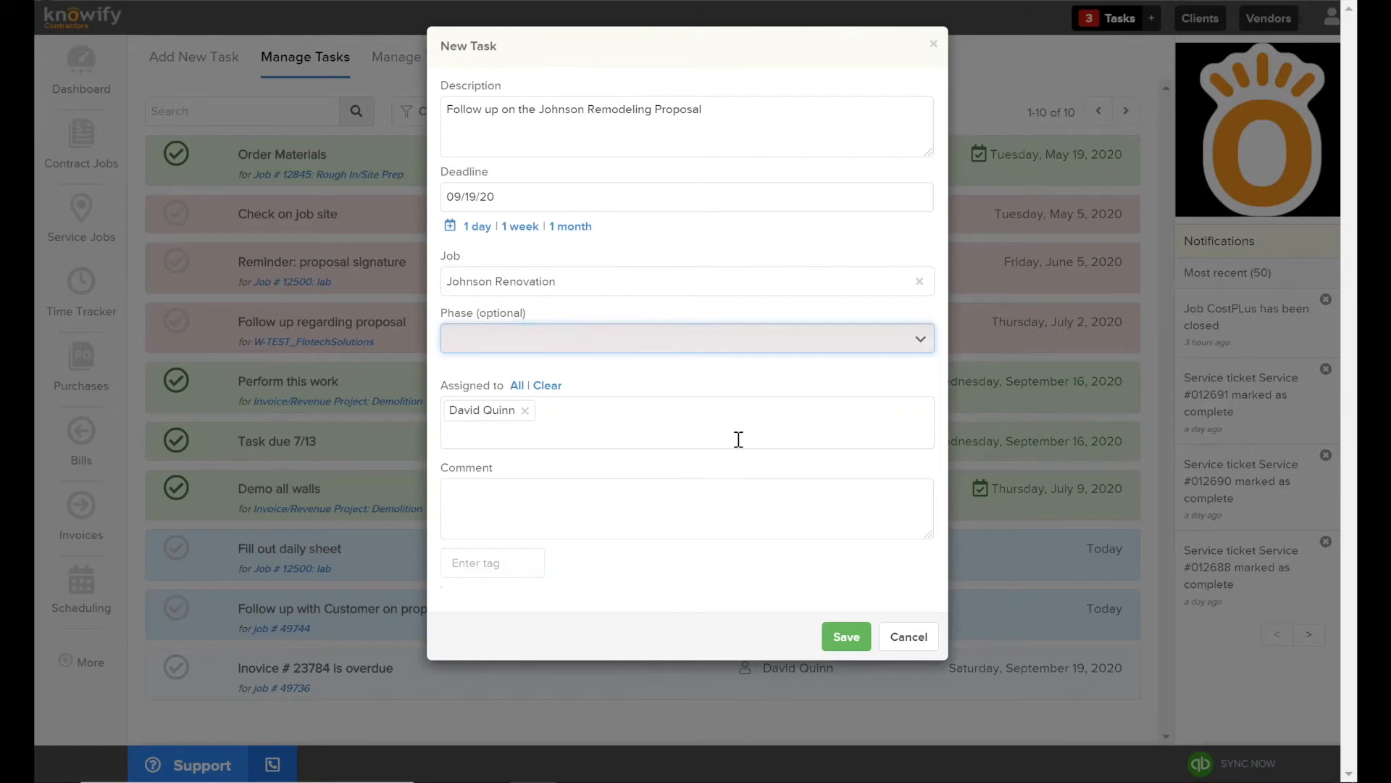
Add the two employees listed directly below Knowify Accountant to the task's assignees.
click(615, 423)
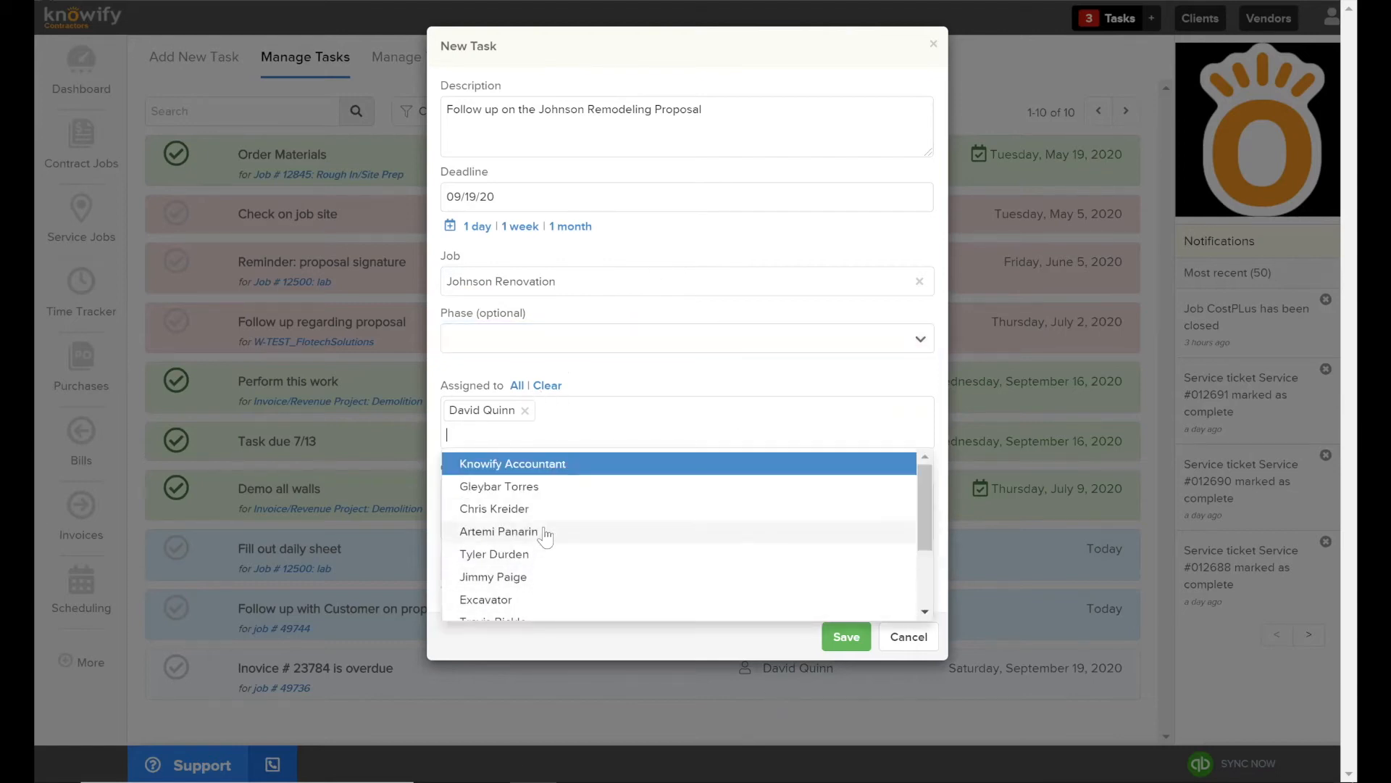
scroll(682, 539, down, 3)
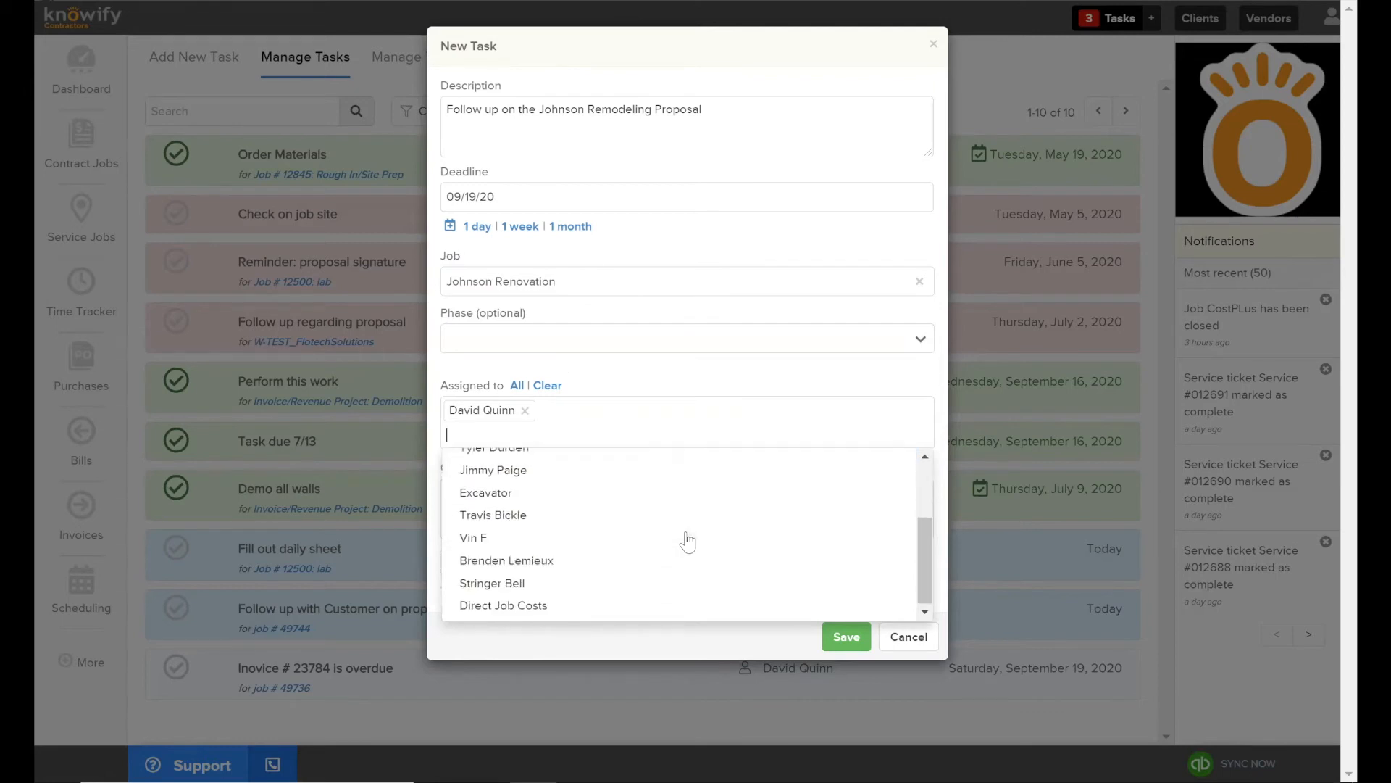
scroll(627, 515, up, 3)
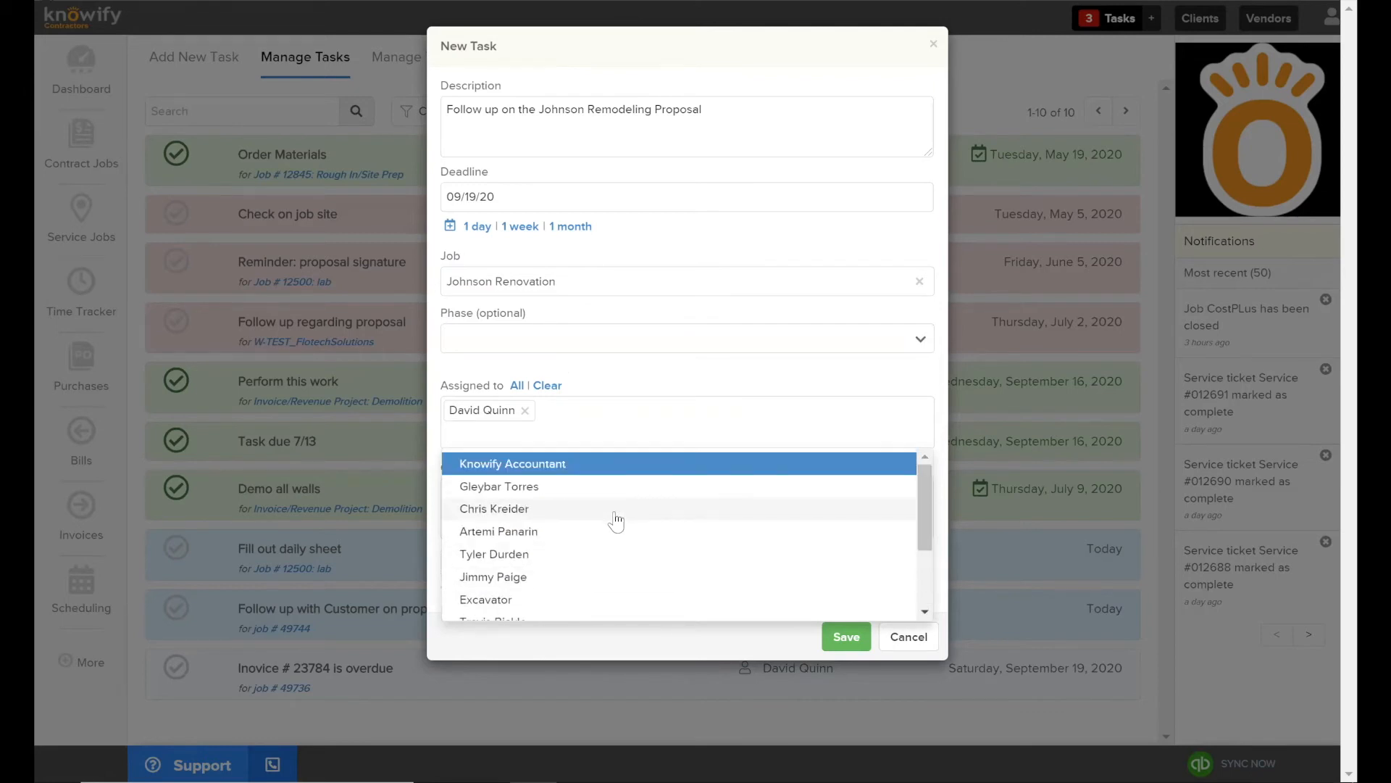
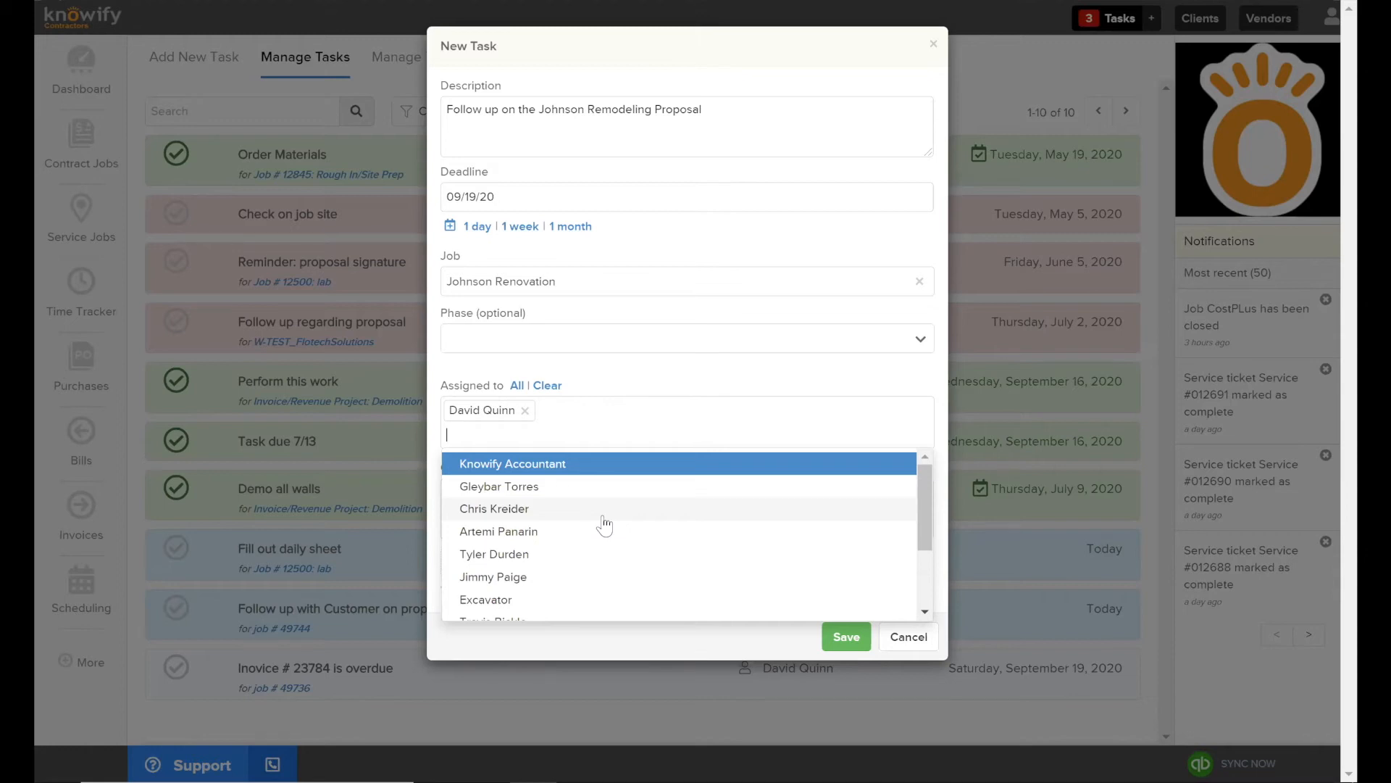
click(628, 488)
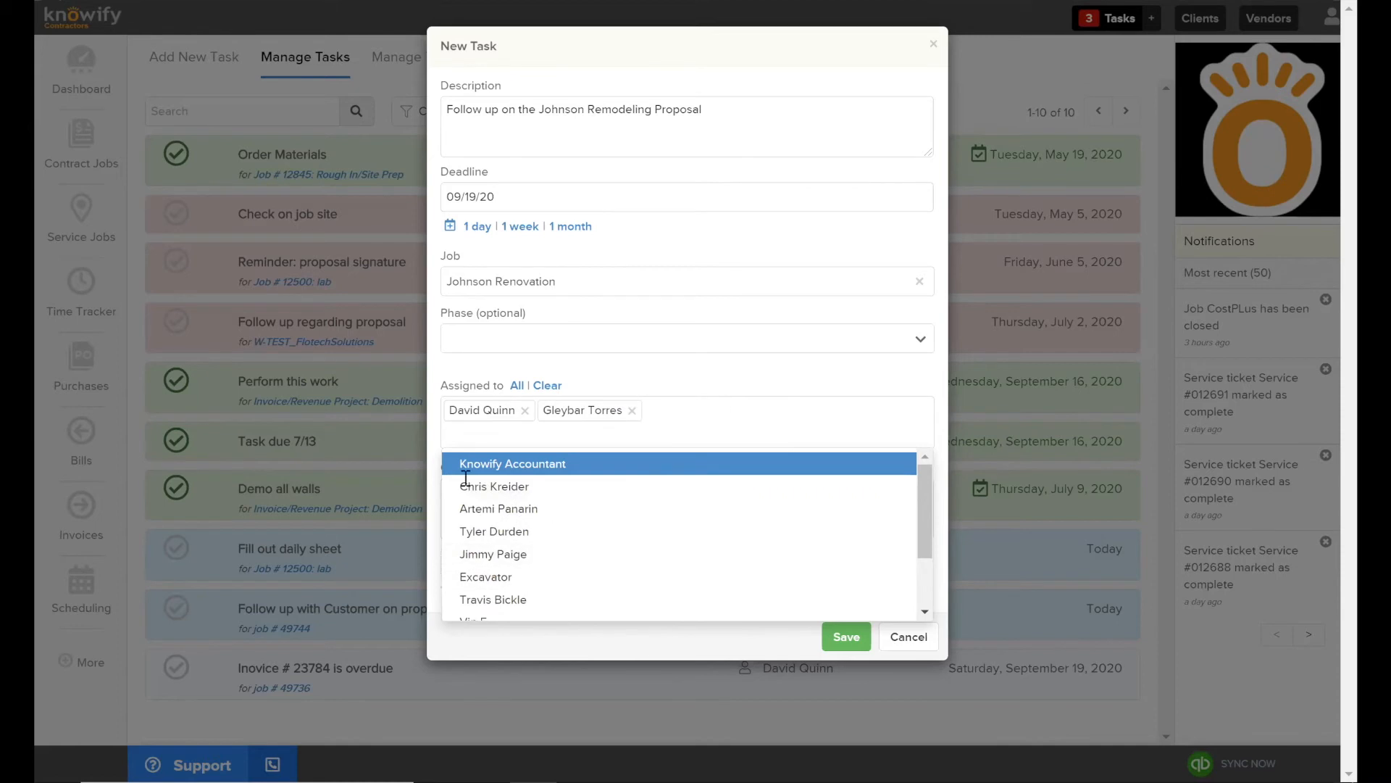
click(560, 488)
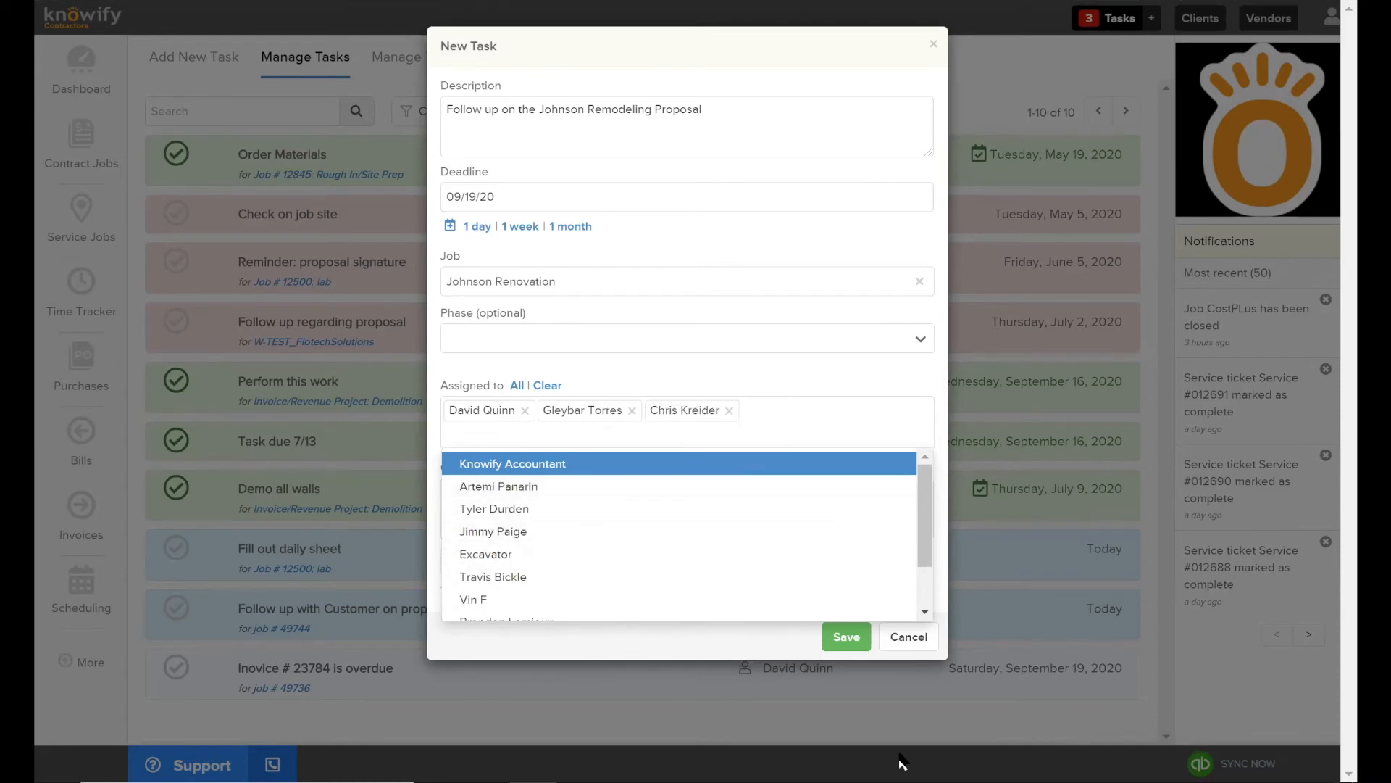
click(900, 761)
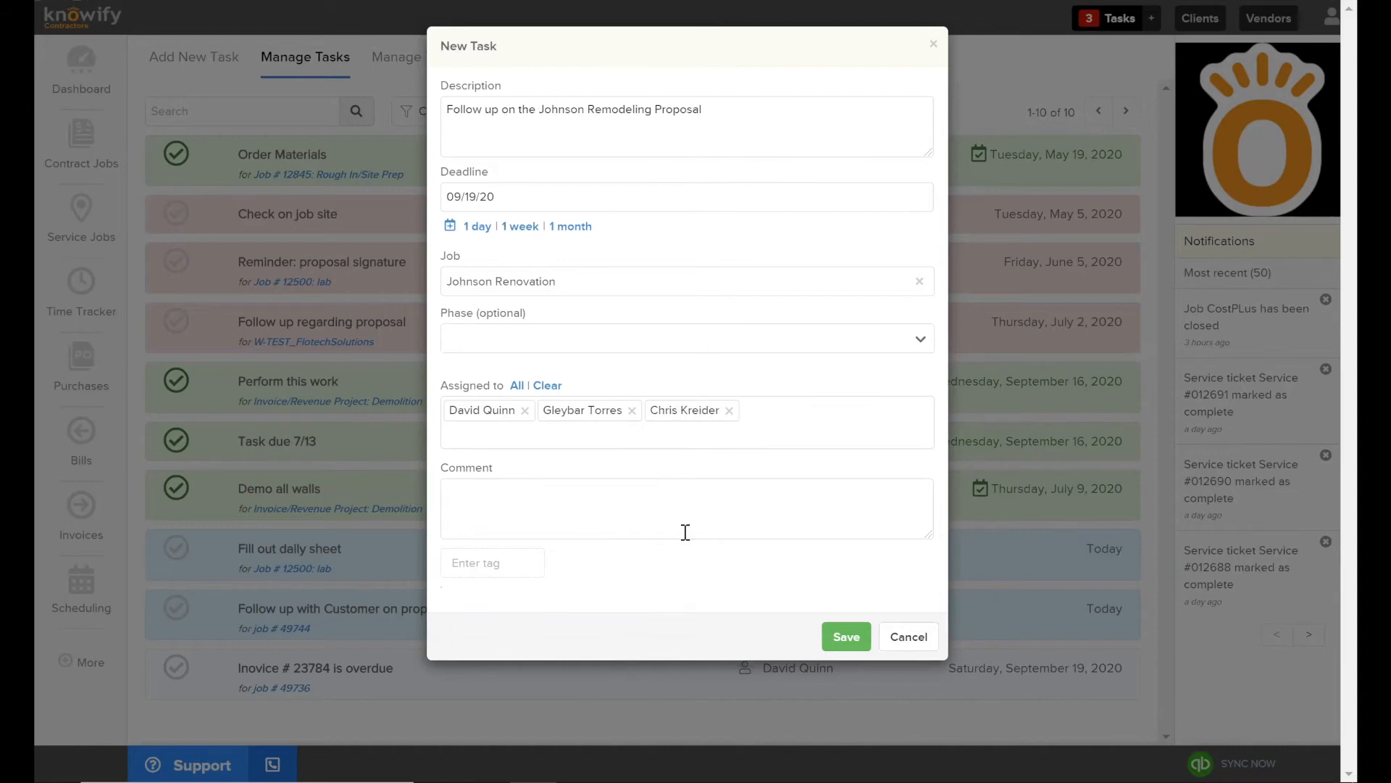
Enter the task comment "We sent the proposal on Monday want to know an answer by Friday".
click(689, 497)
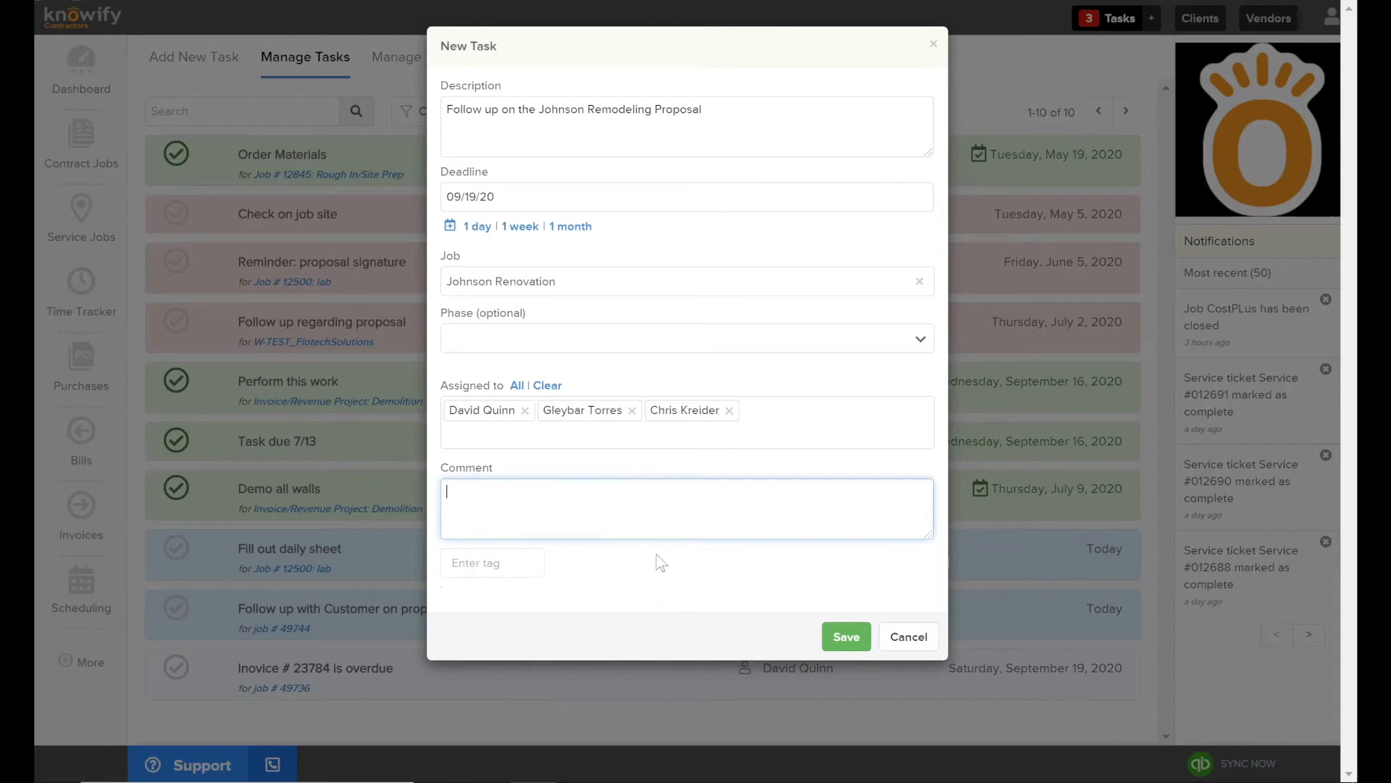
text(We sent)
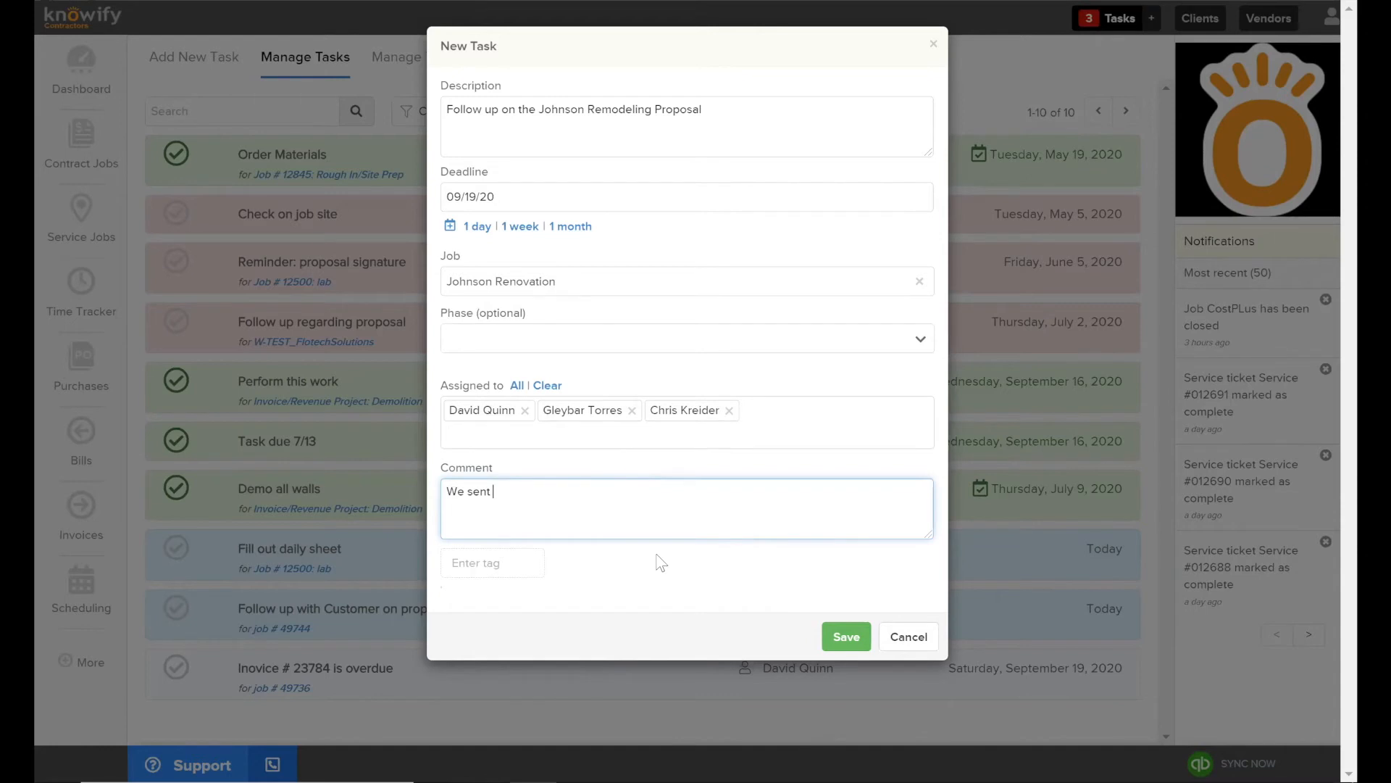
text(the proposal on Monday )
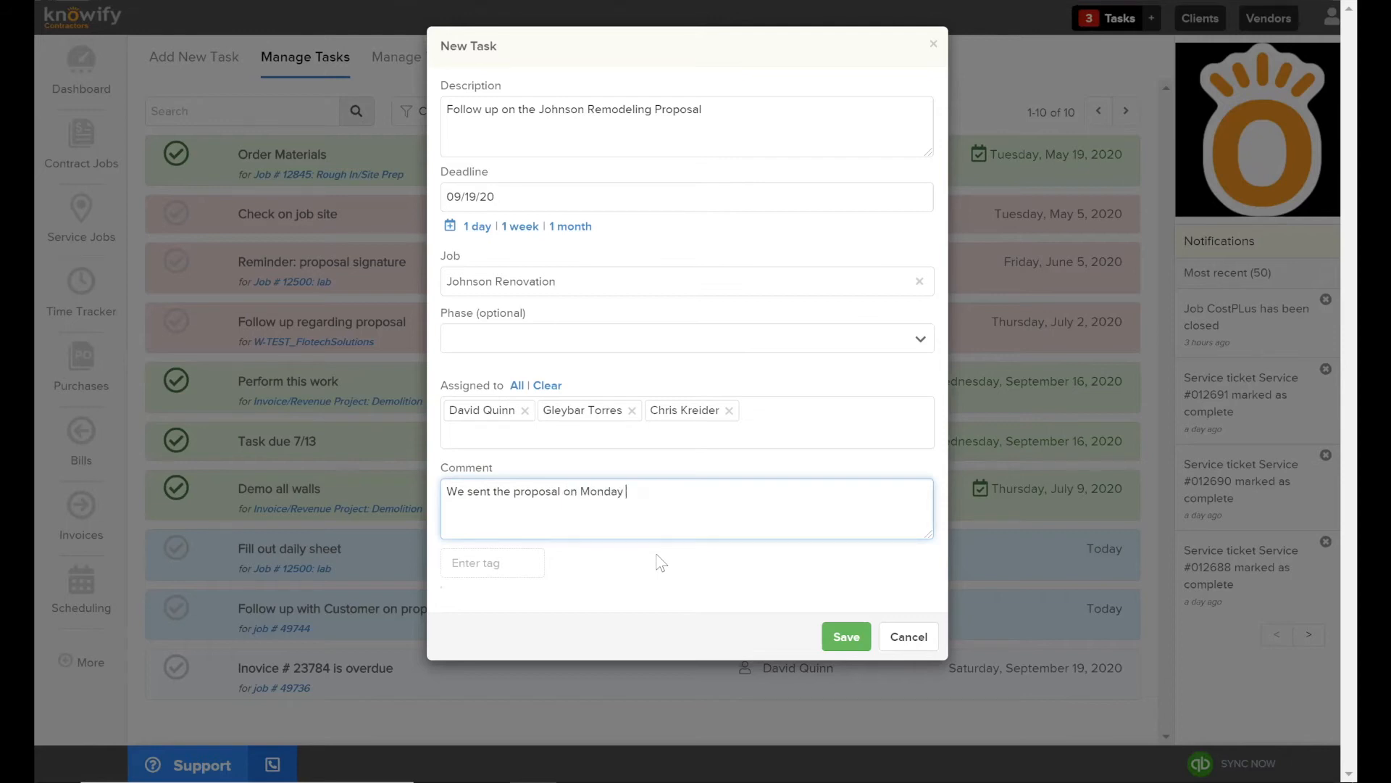
text(want to know an answer by Friday)
Tag the new task with "proposals" and save it.
click(525, 563)
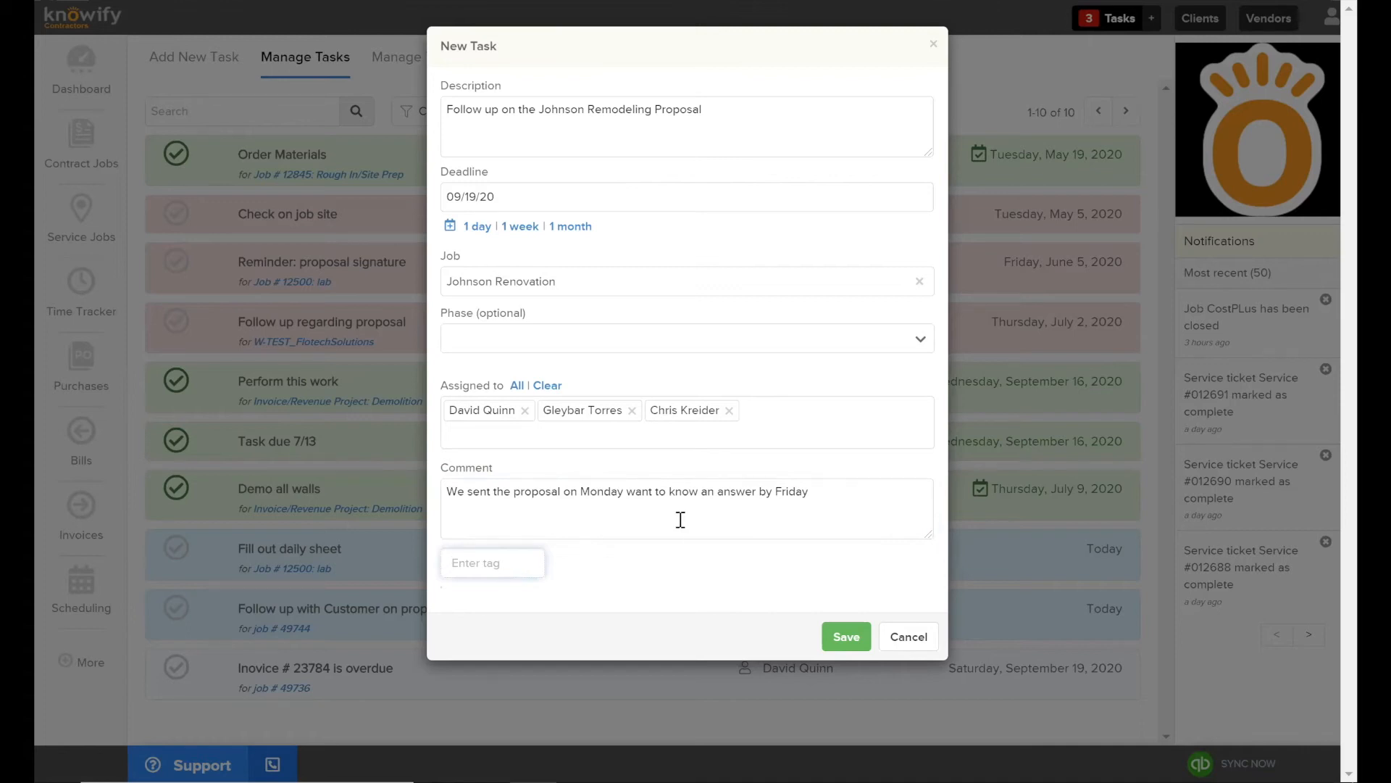
text(proposals)
key(BackSpace)
key(BackSpace)
key(BackSpace)
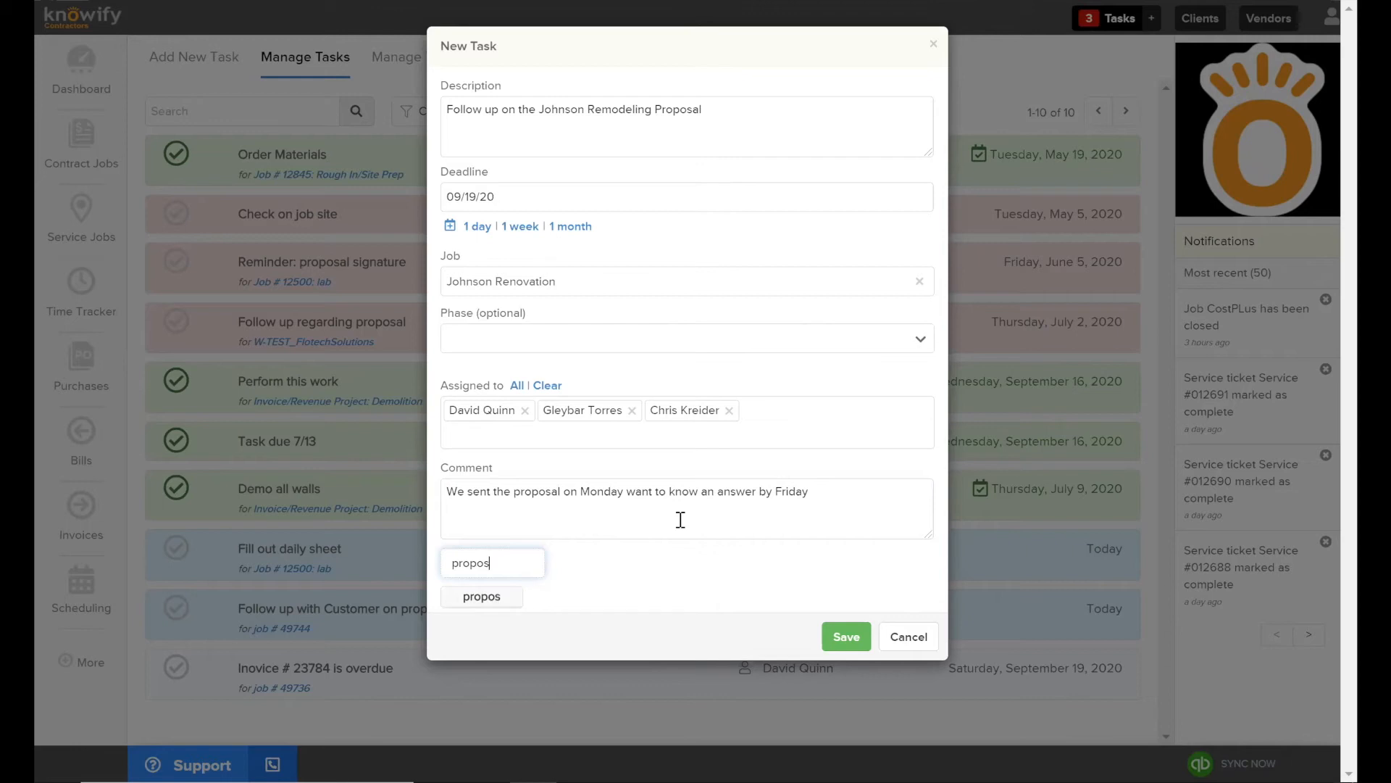
text(als)
key(Return)
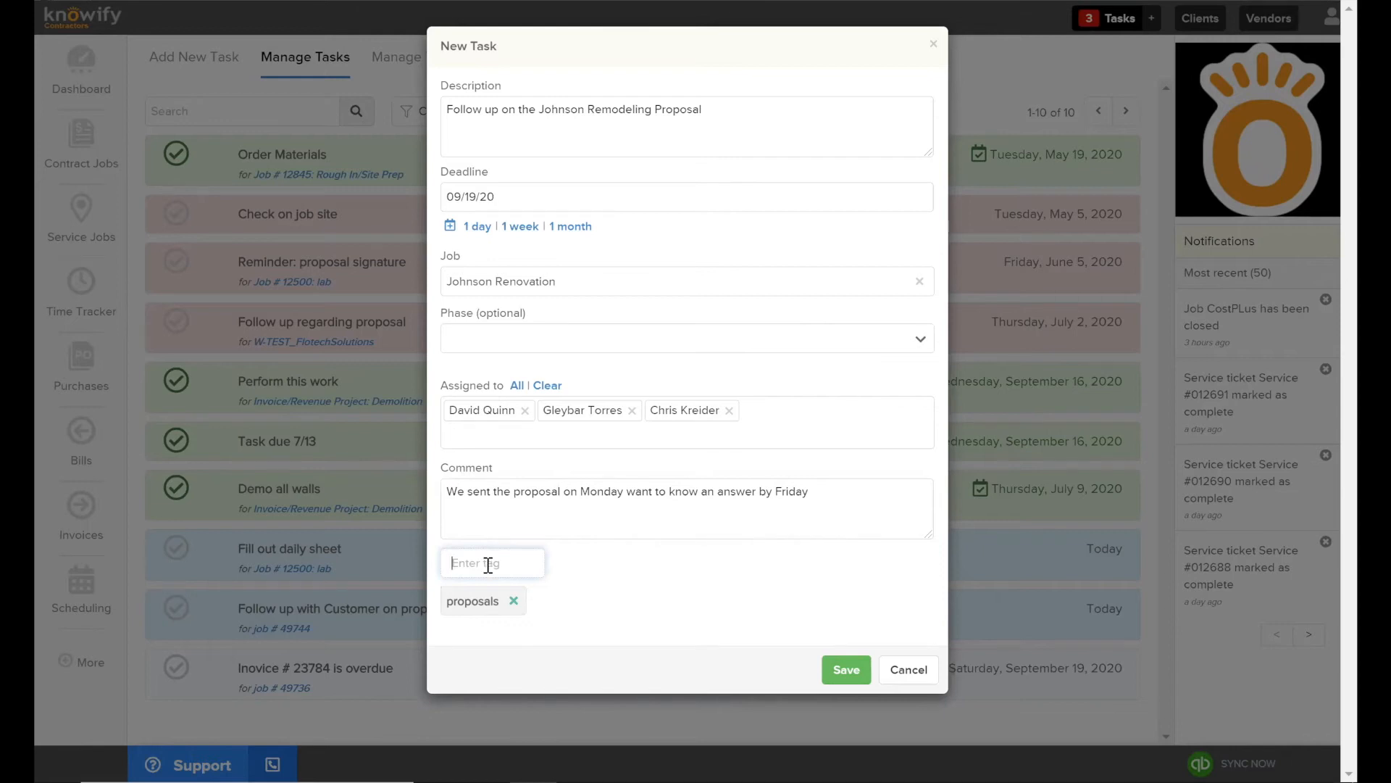
click(856, 673)
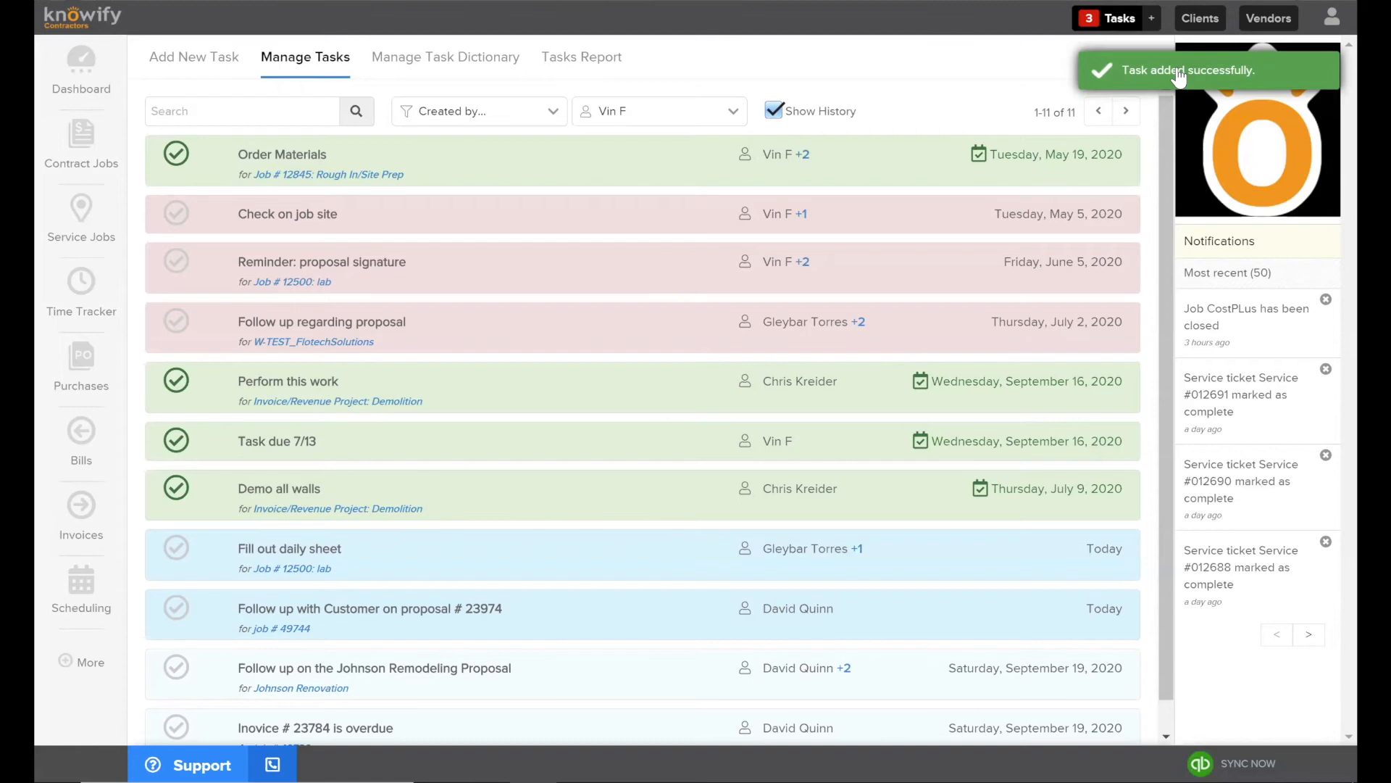
Hide the task history, then open the Johnson Remodeling Proposal follow-up task and set its deadline to 09/21/20.
click(773, 111)
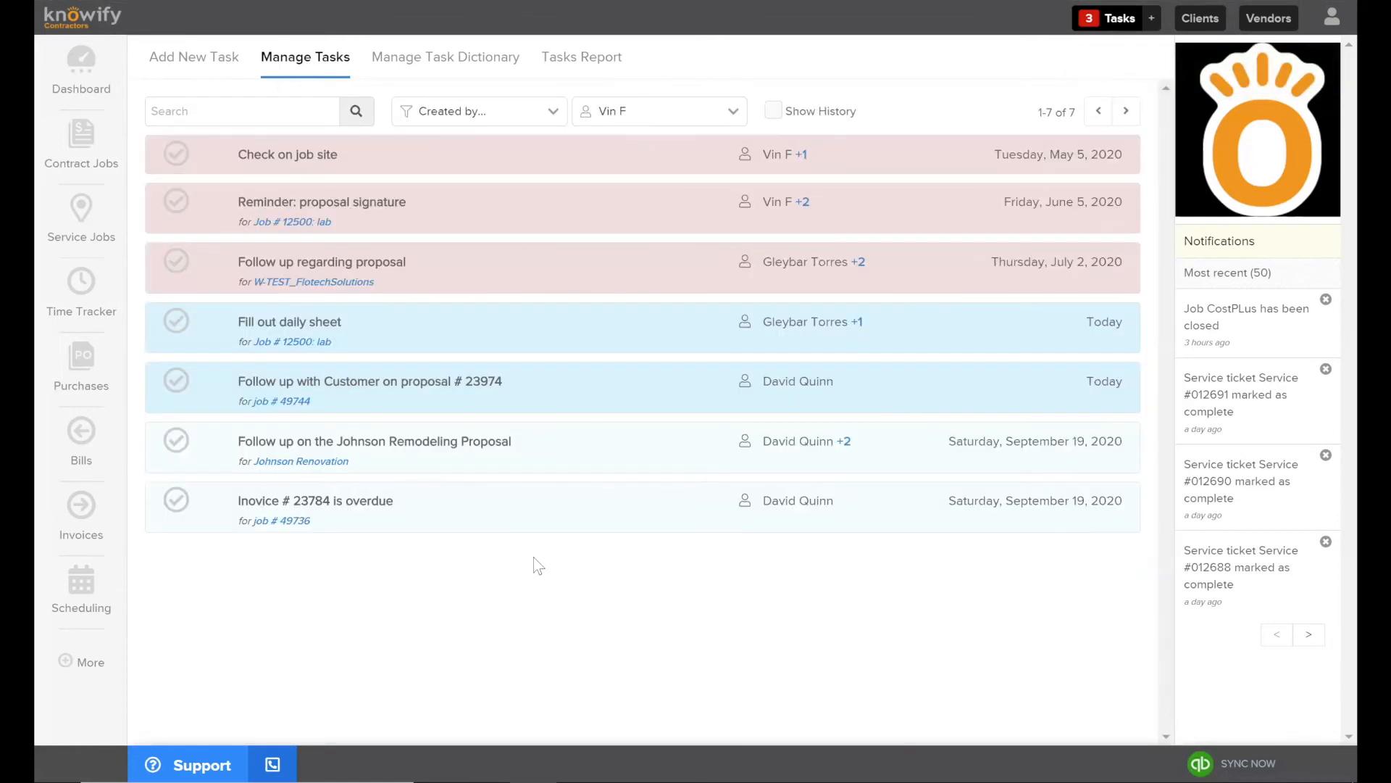
click(571, 438)
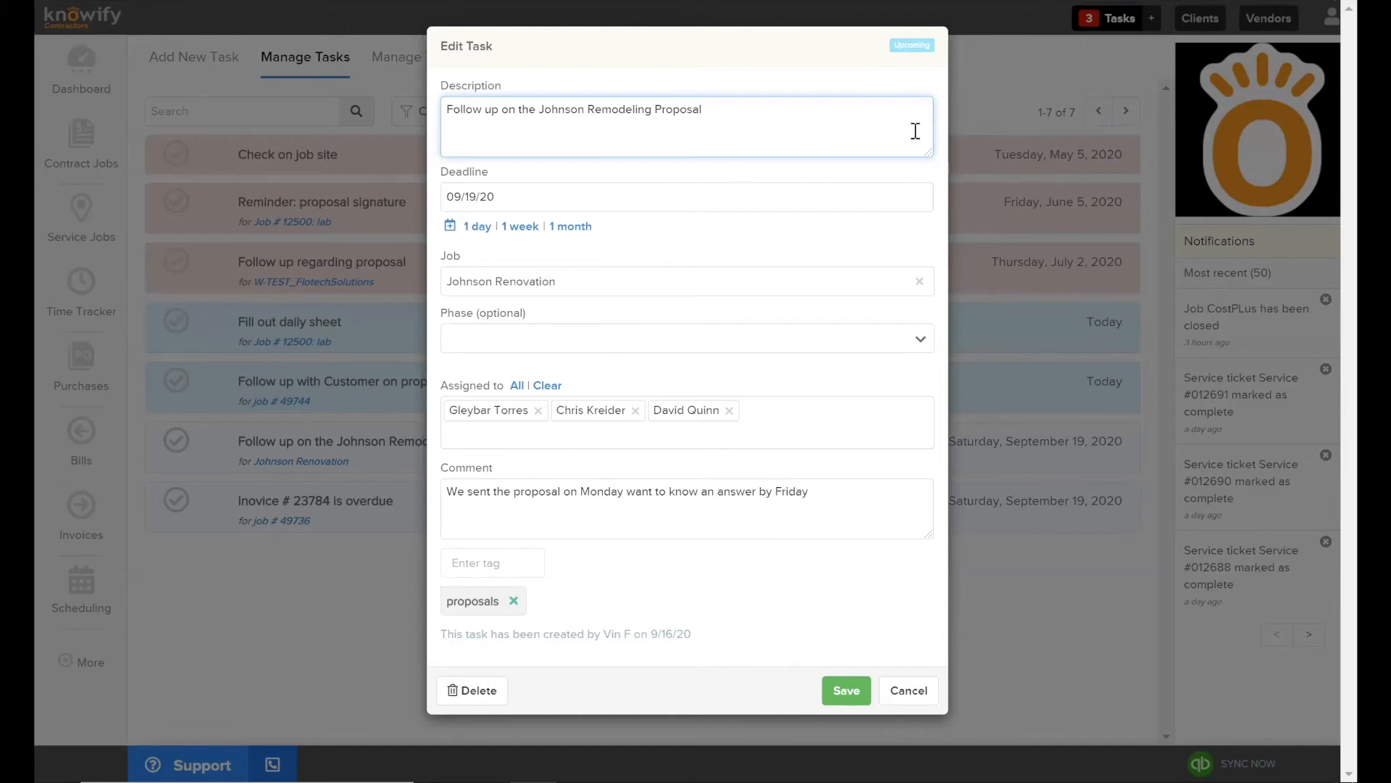
click(543, 199)
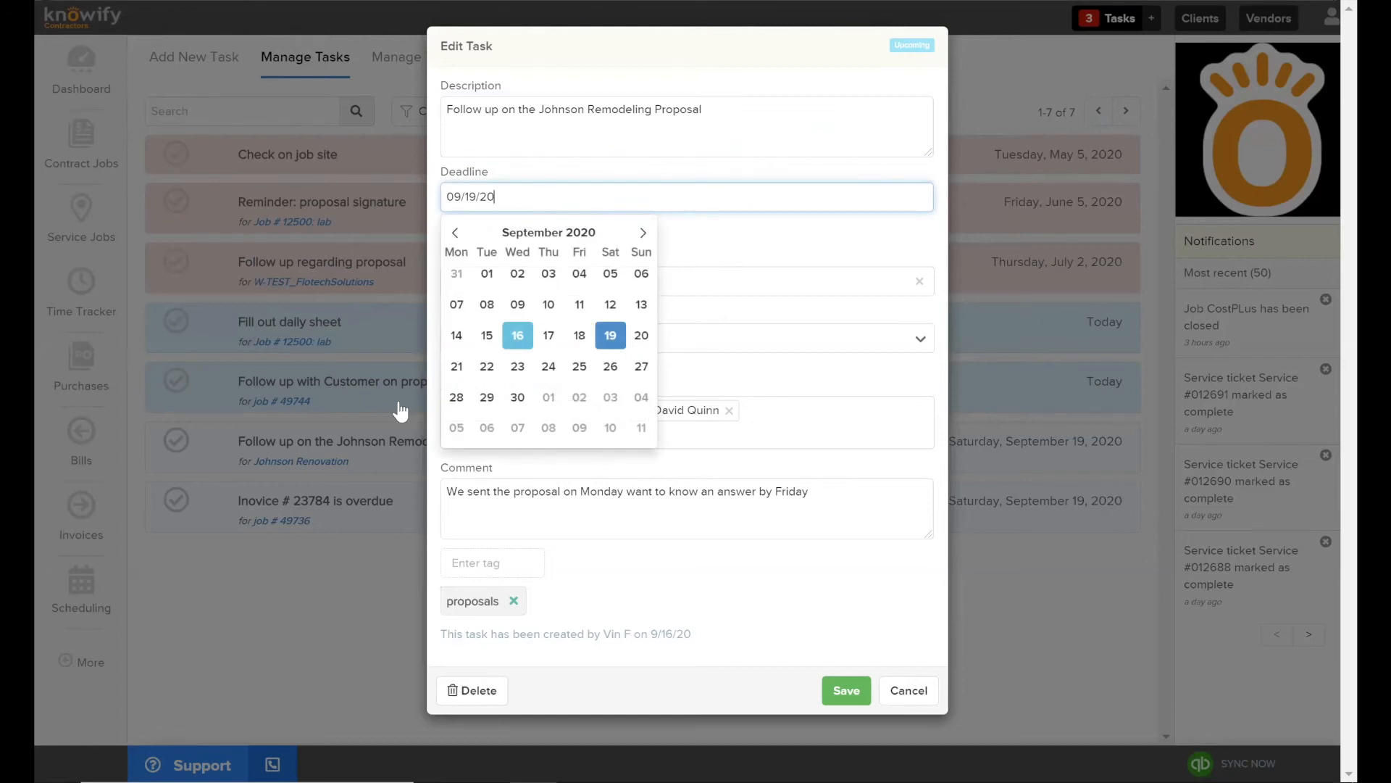
click(457, 366)
Append a second paragraph to the task's comment: "Heard back from the customer and we are going to give them the weekend".
click(880, 490)
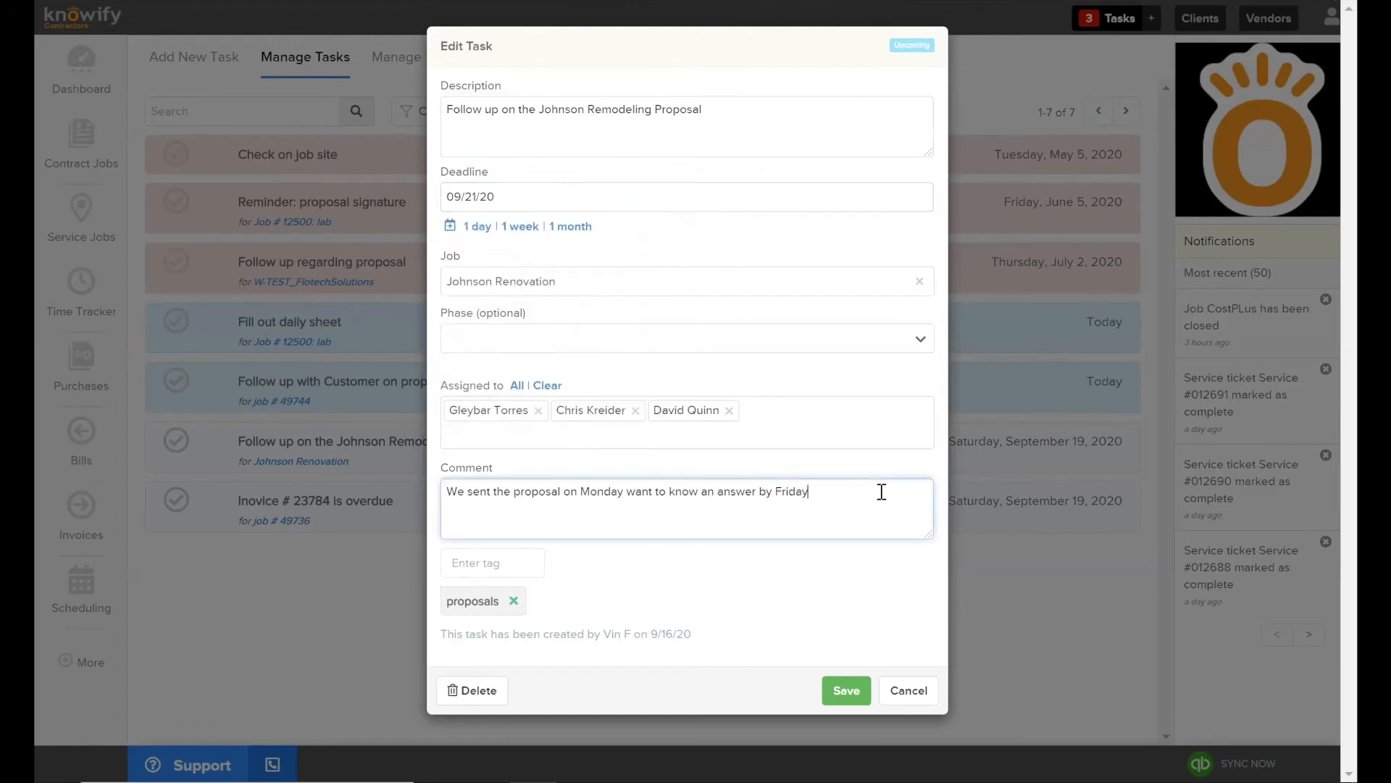
key(Return)
text(He)
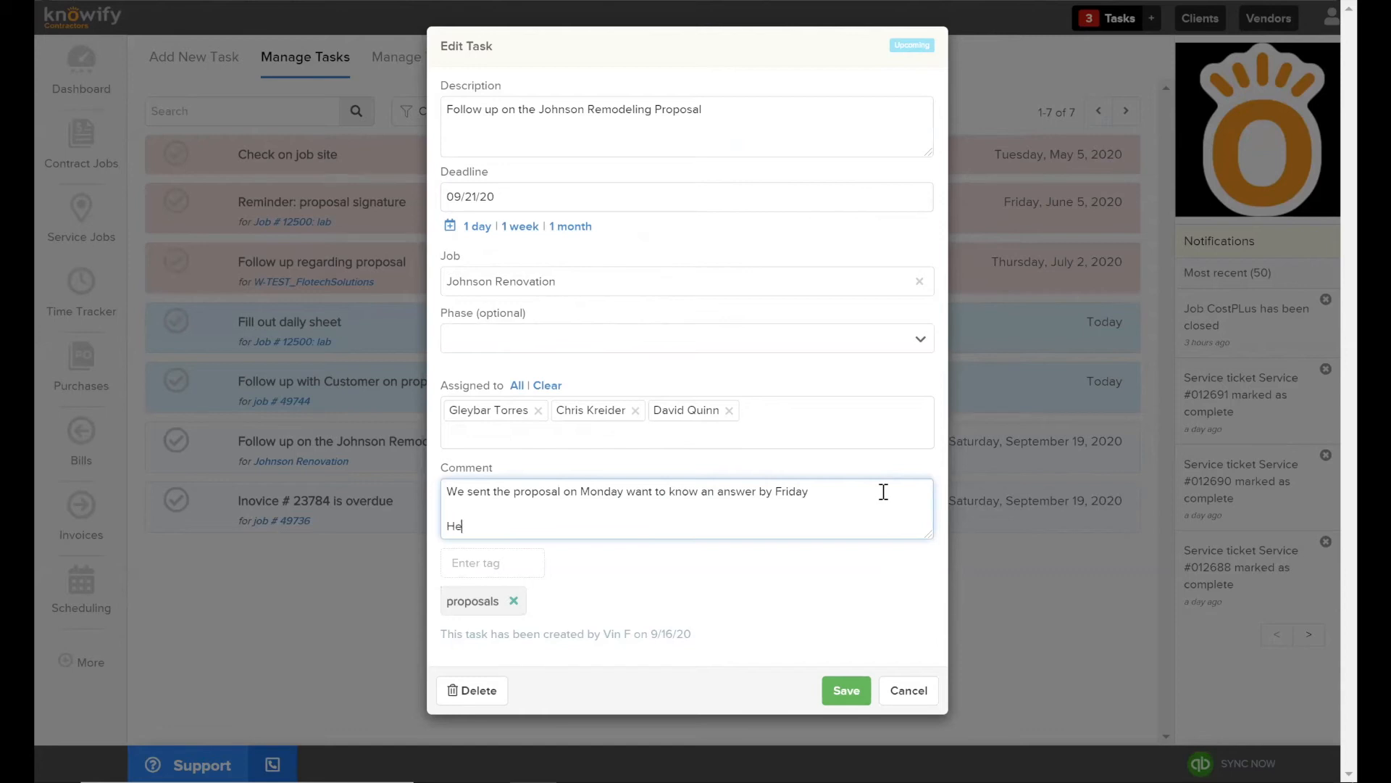
text(ard back from the customer and we are going)
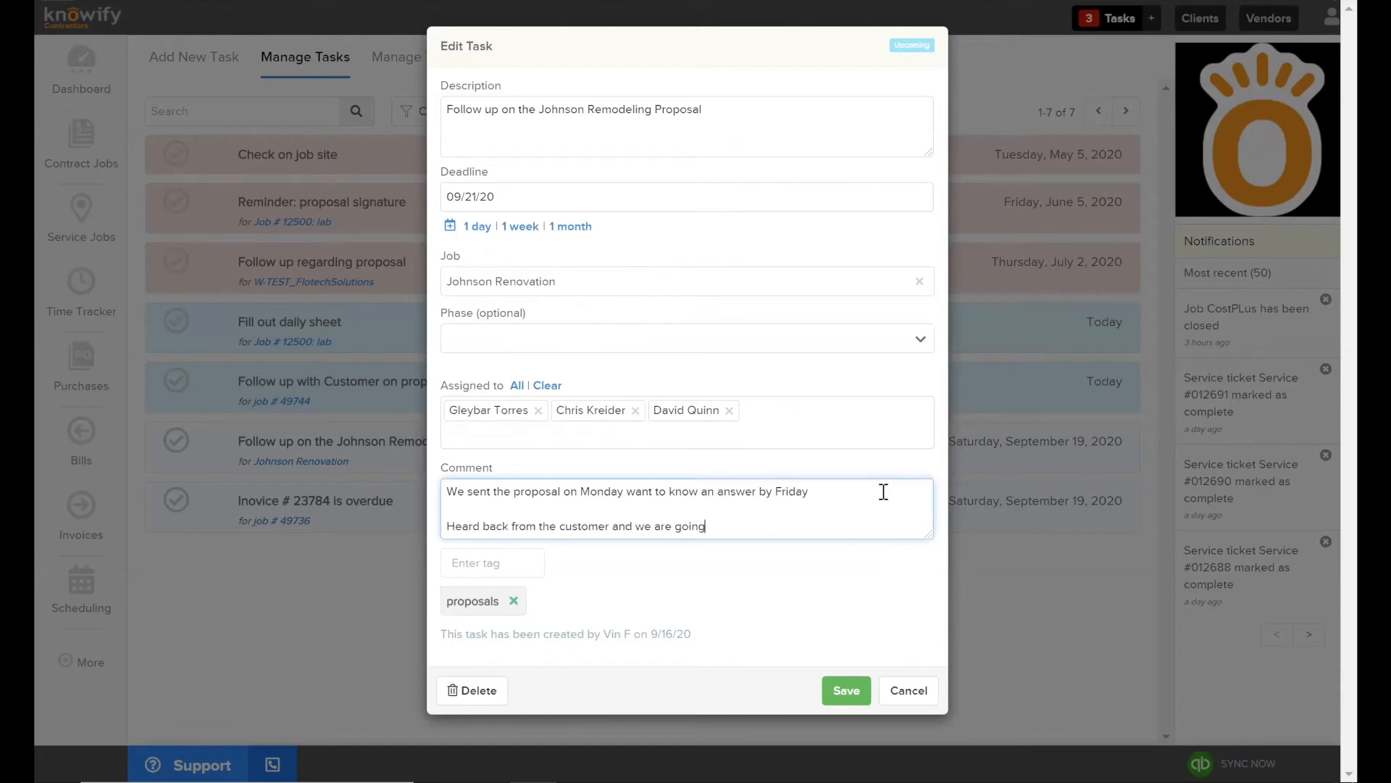
text( to give them the weekend)
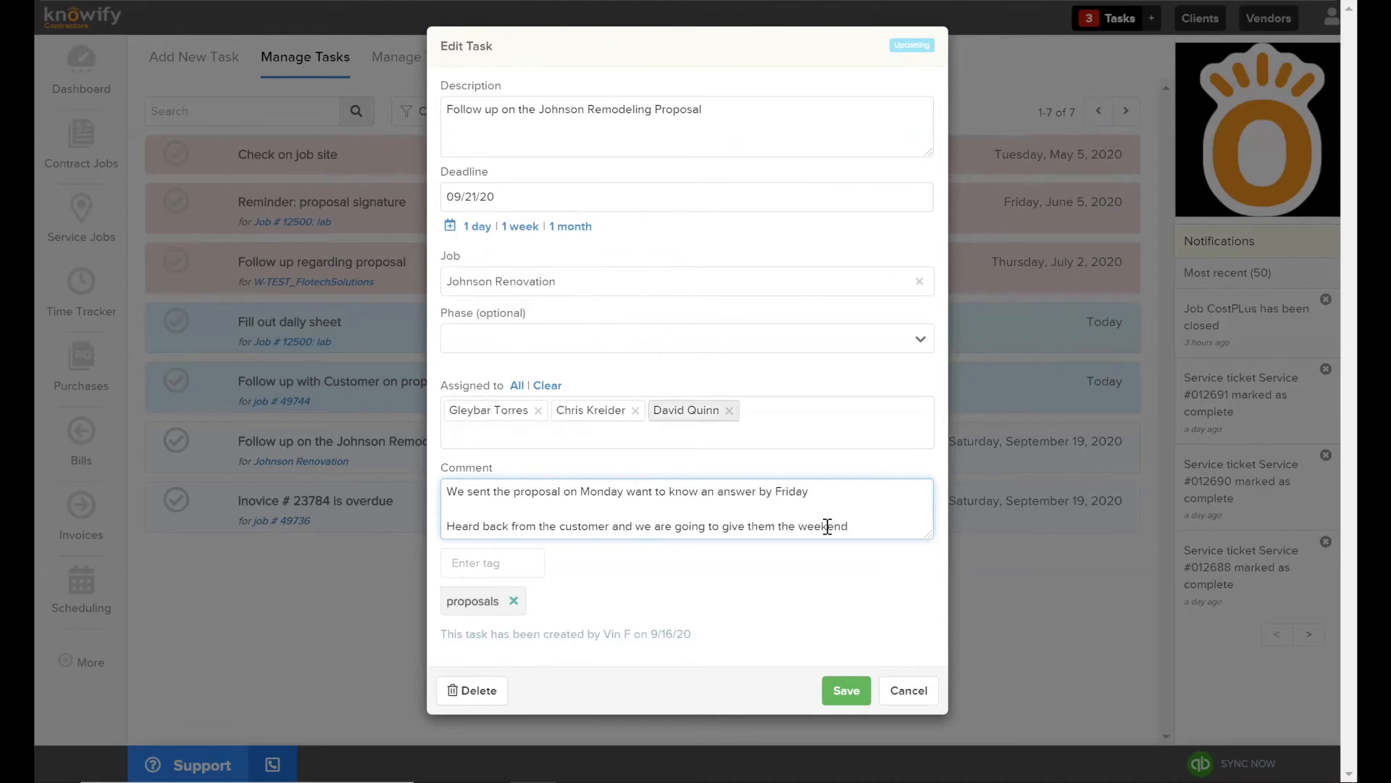
Save the edited follow-up task and mark the "Check on job site" task as complete.
click(834, 692)
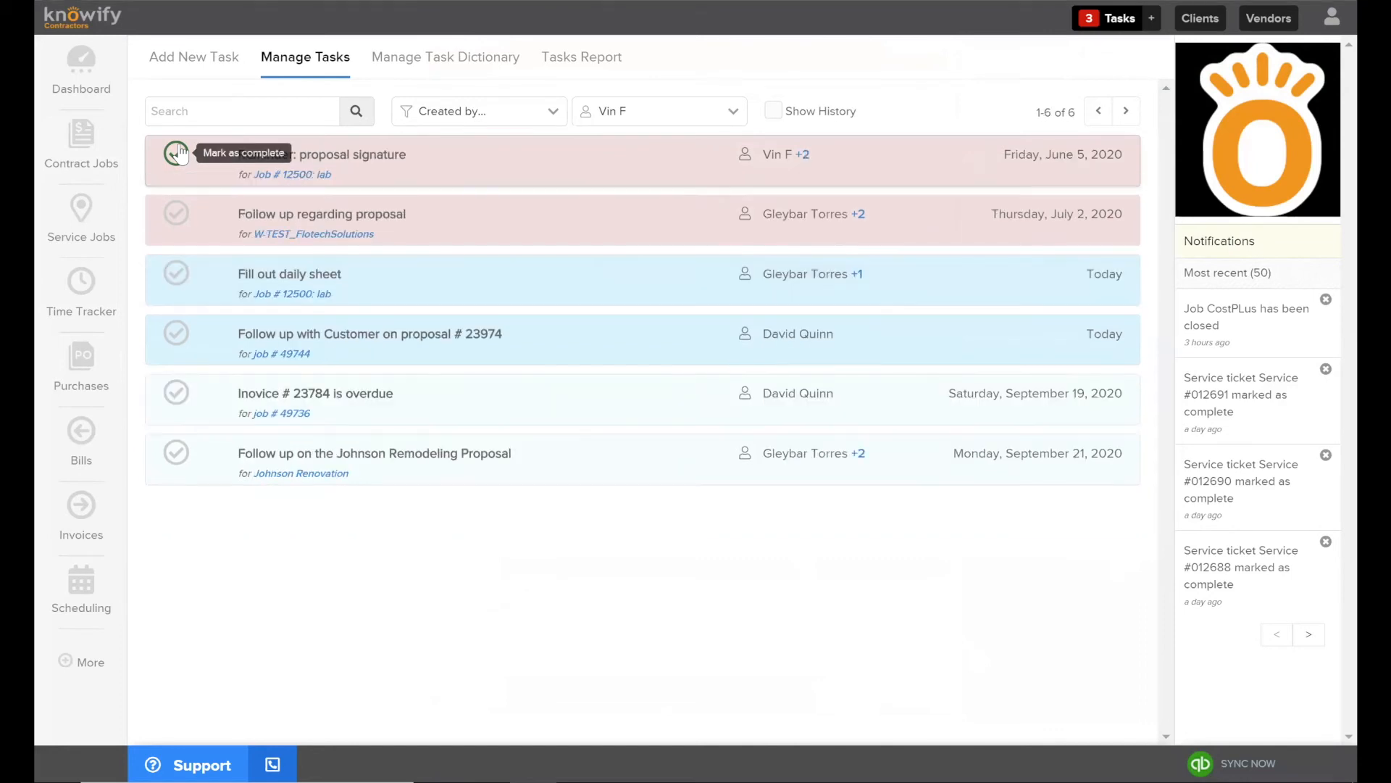
click(179, 153)
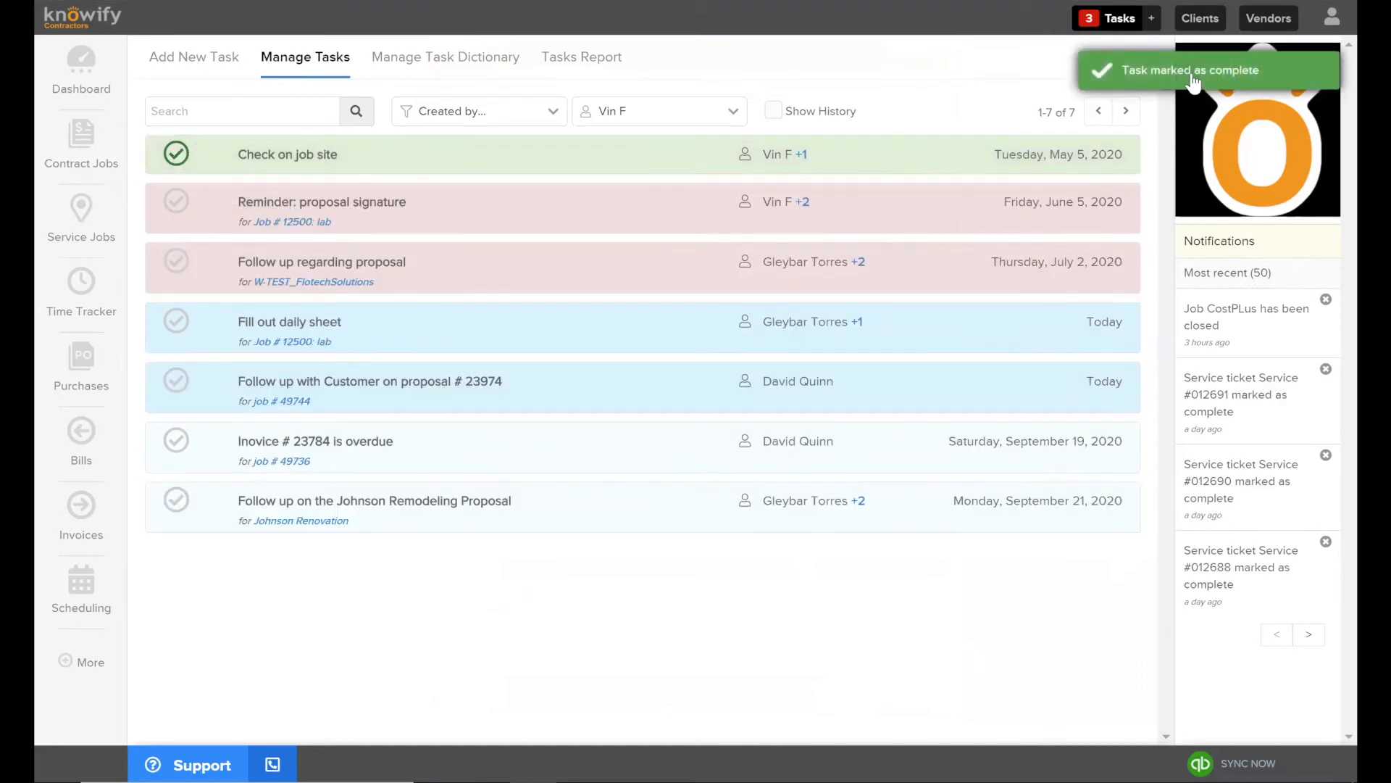
Reload the Manage Tasks list and include the task history in it.
click(303, 56)
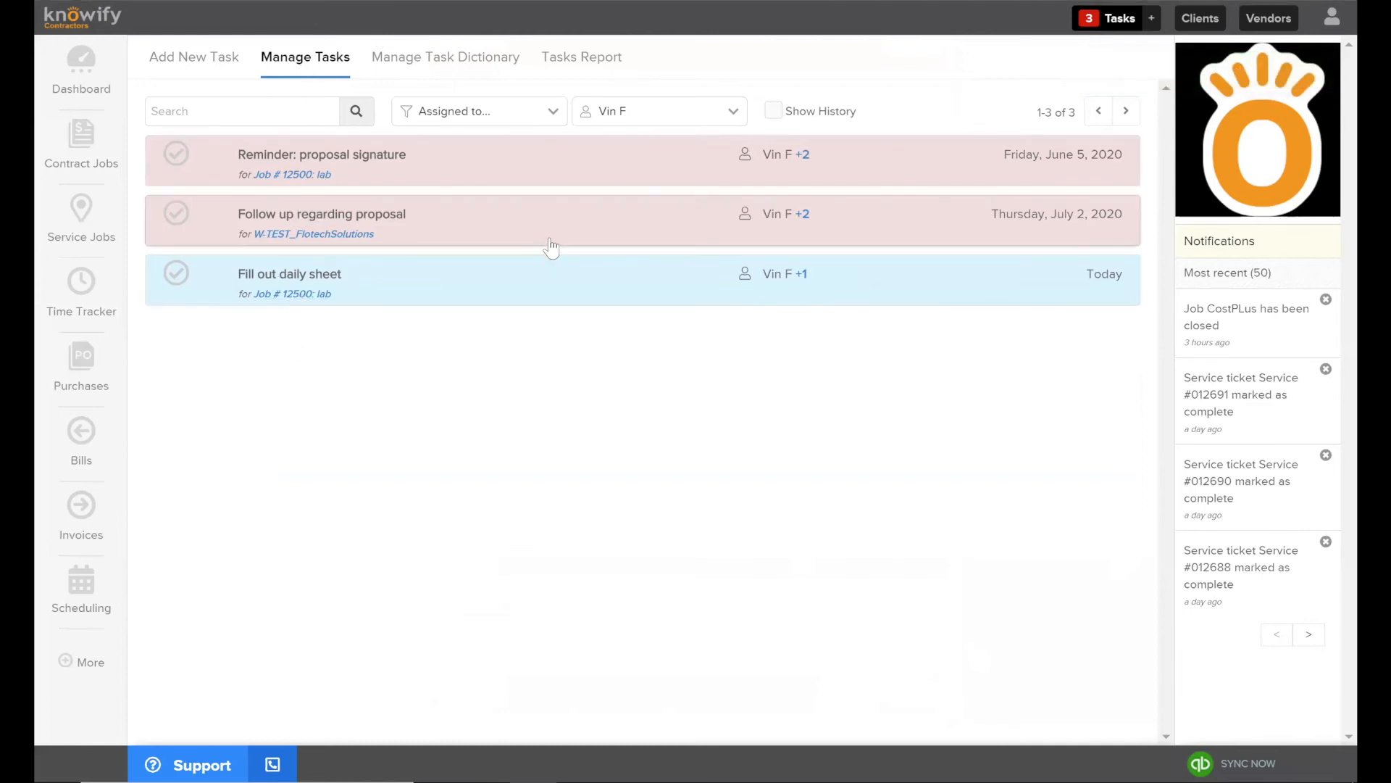
click(774, 112)
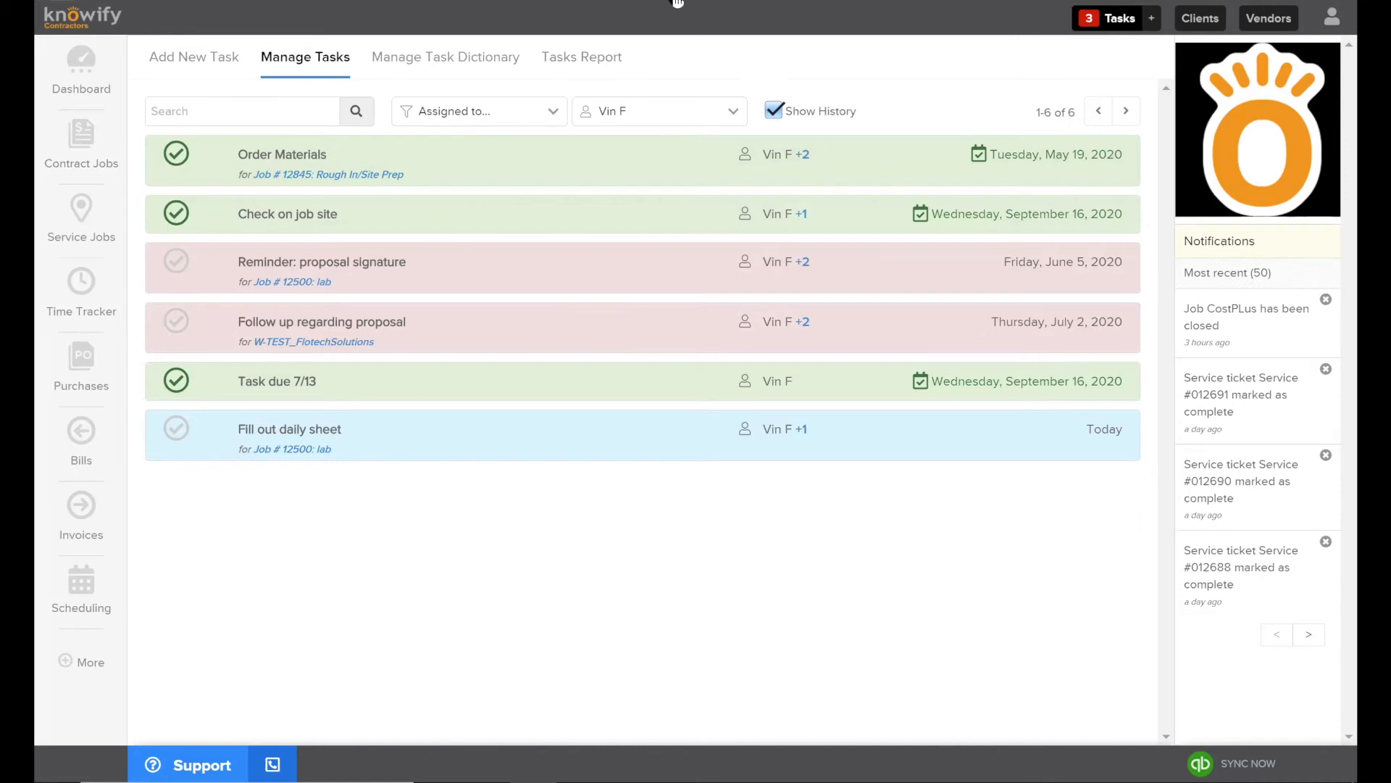
Open the Tasks Report and try the previous week timeframe, then the current month timeframe.
click(607, 59)
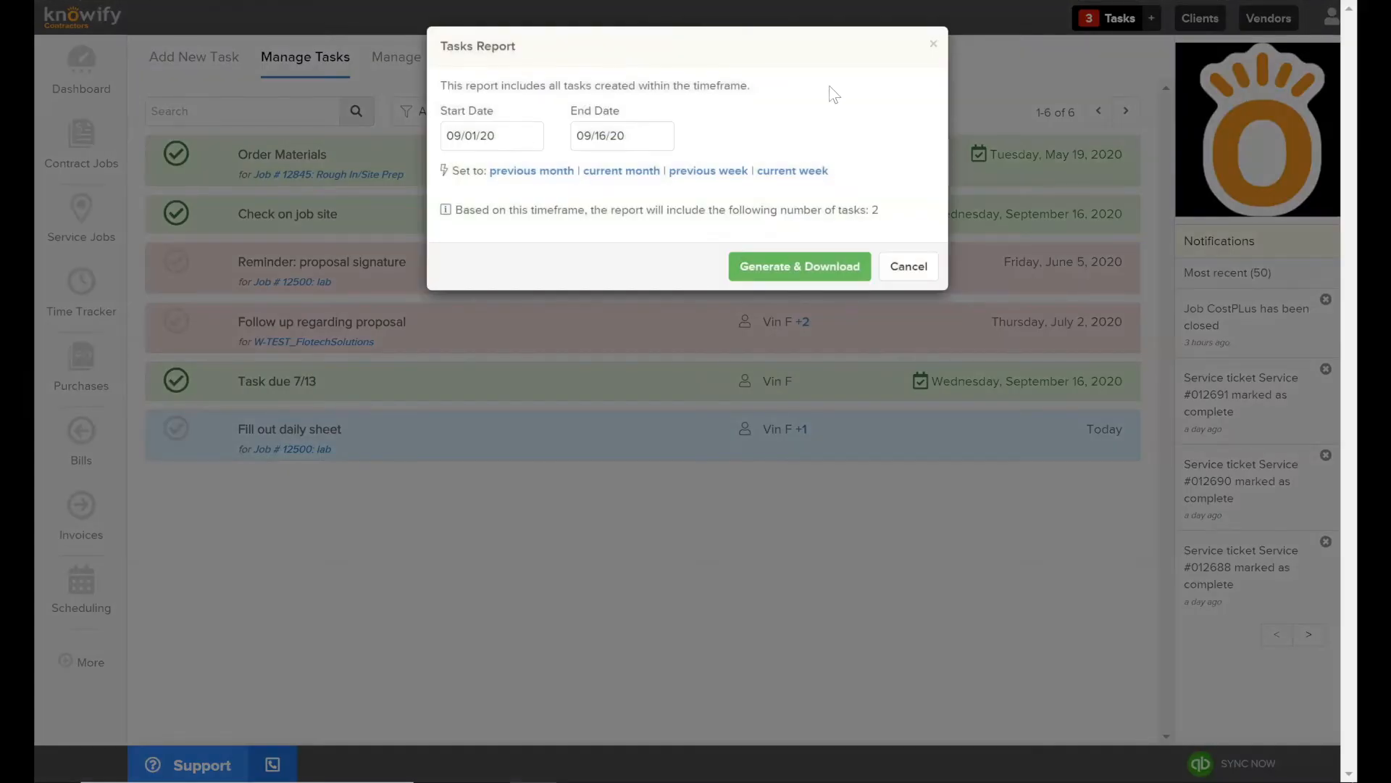
click(500, 137)
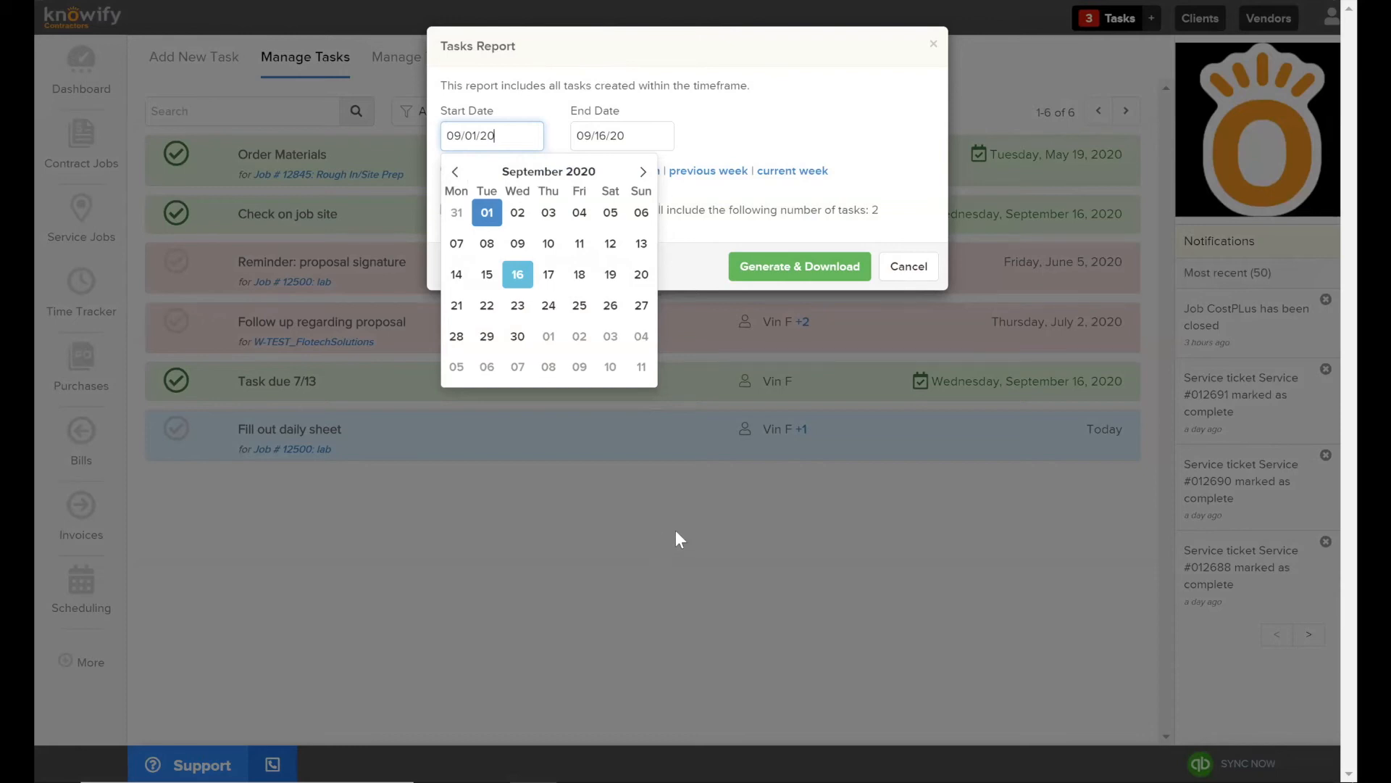
click(861, 95)
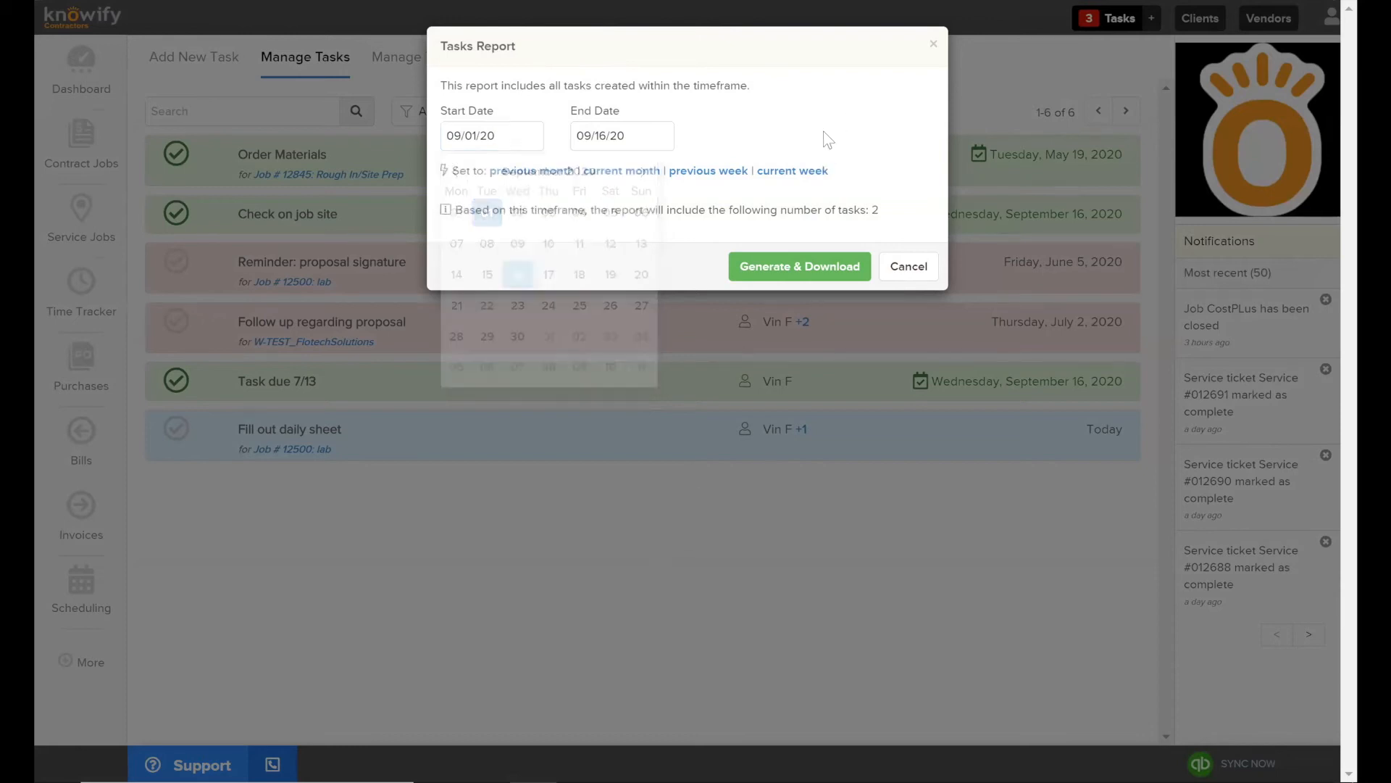
click(709, 173)
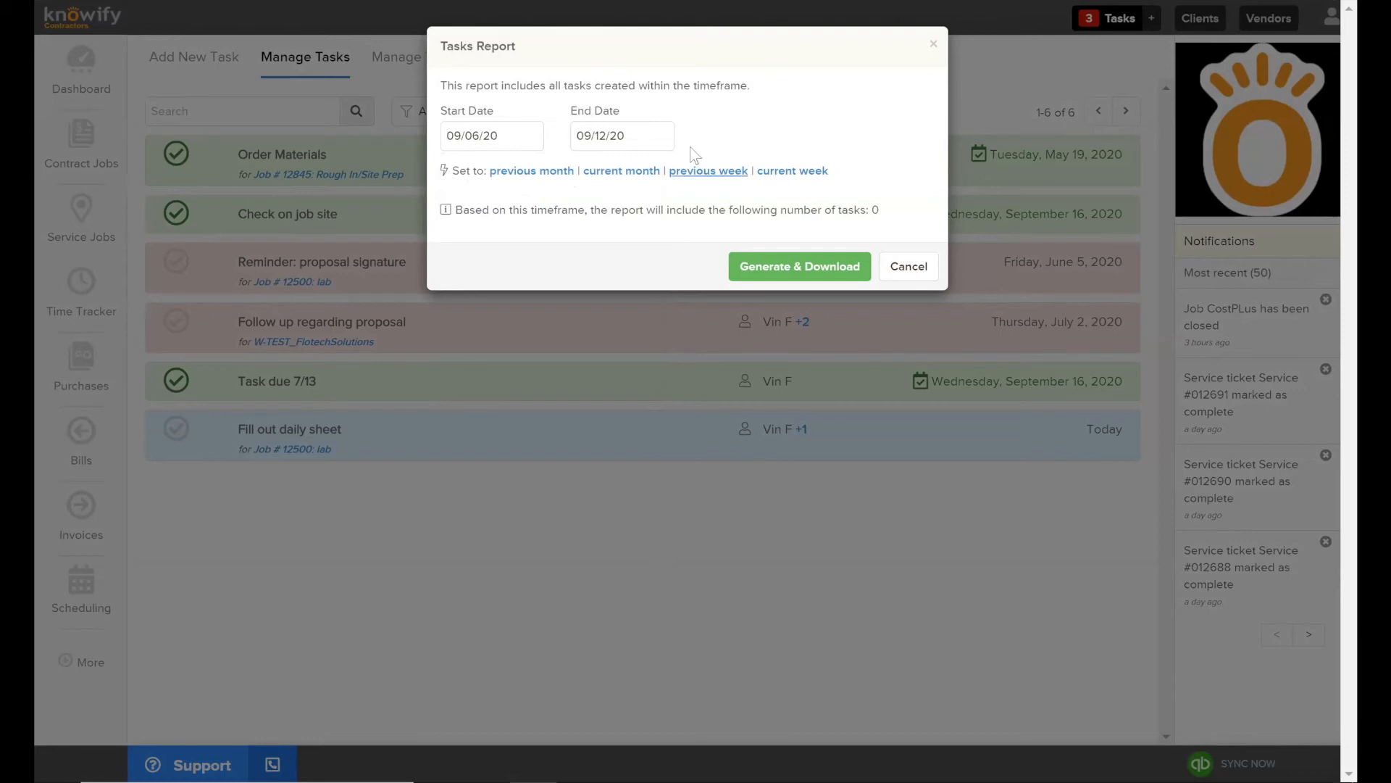
click(635, 173)
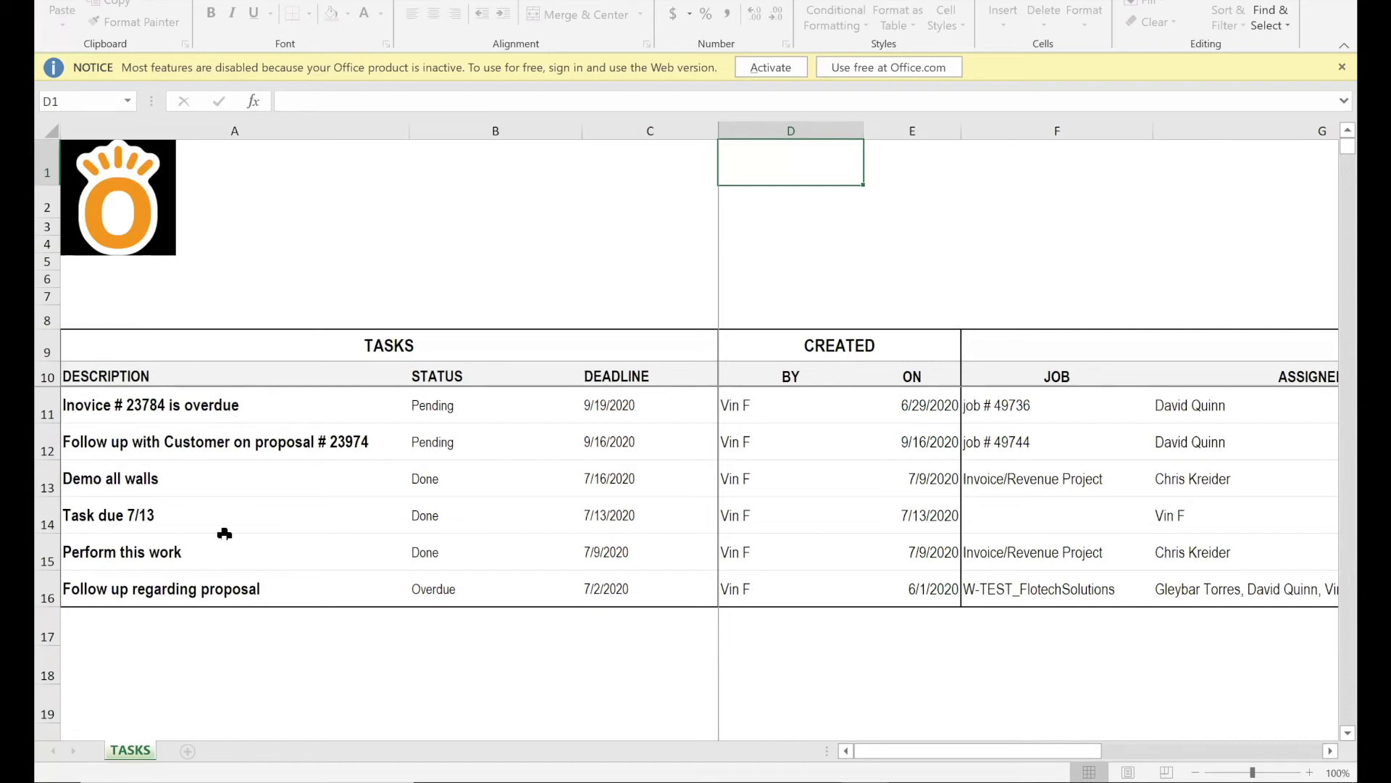
Switch to the exported tasks report in Excel and examine the statuses, including the description and deadline of the overdue proposal follow-up.
drag(444, 378, 445, 593)
click(445, 592)
drag(453, 409, 449, 442)
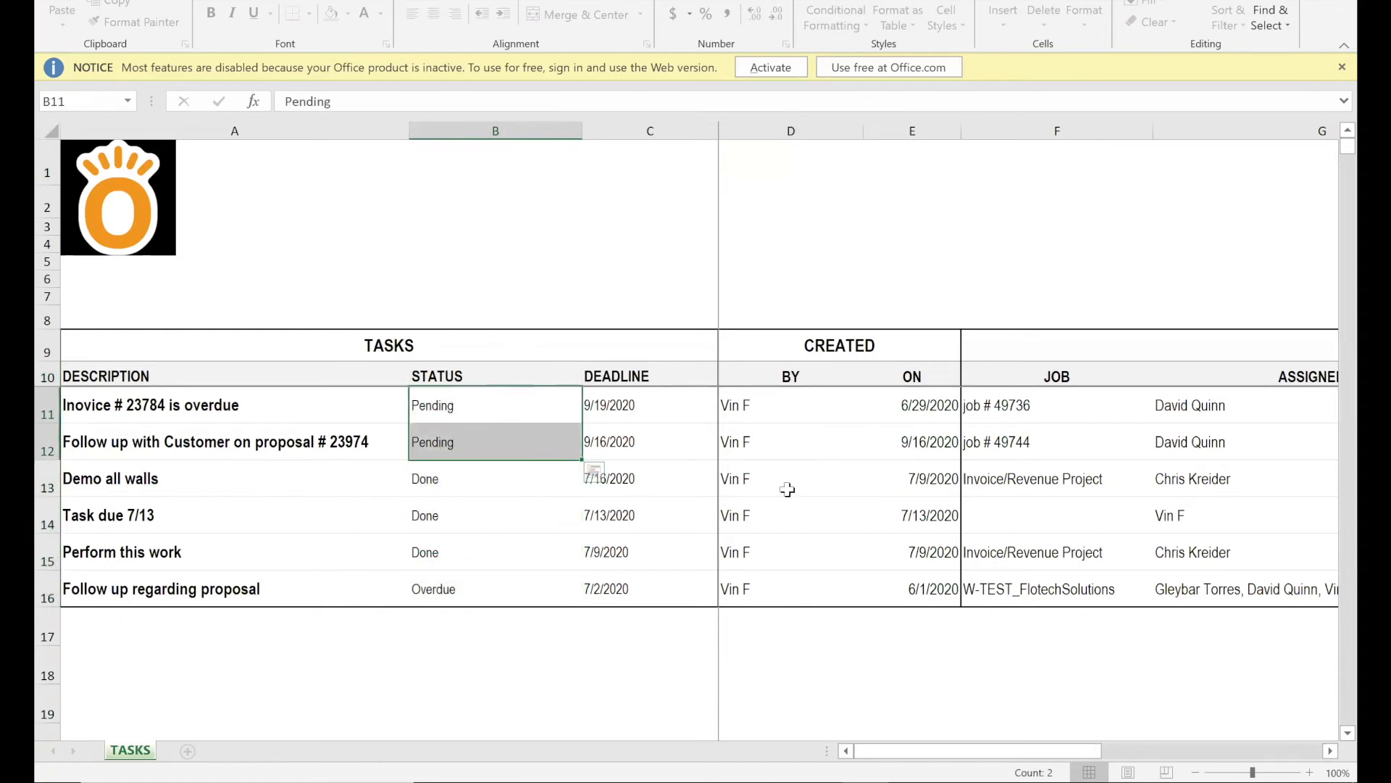
drag(443, 494, 444, 544)
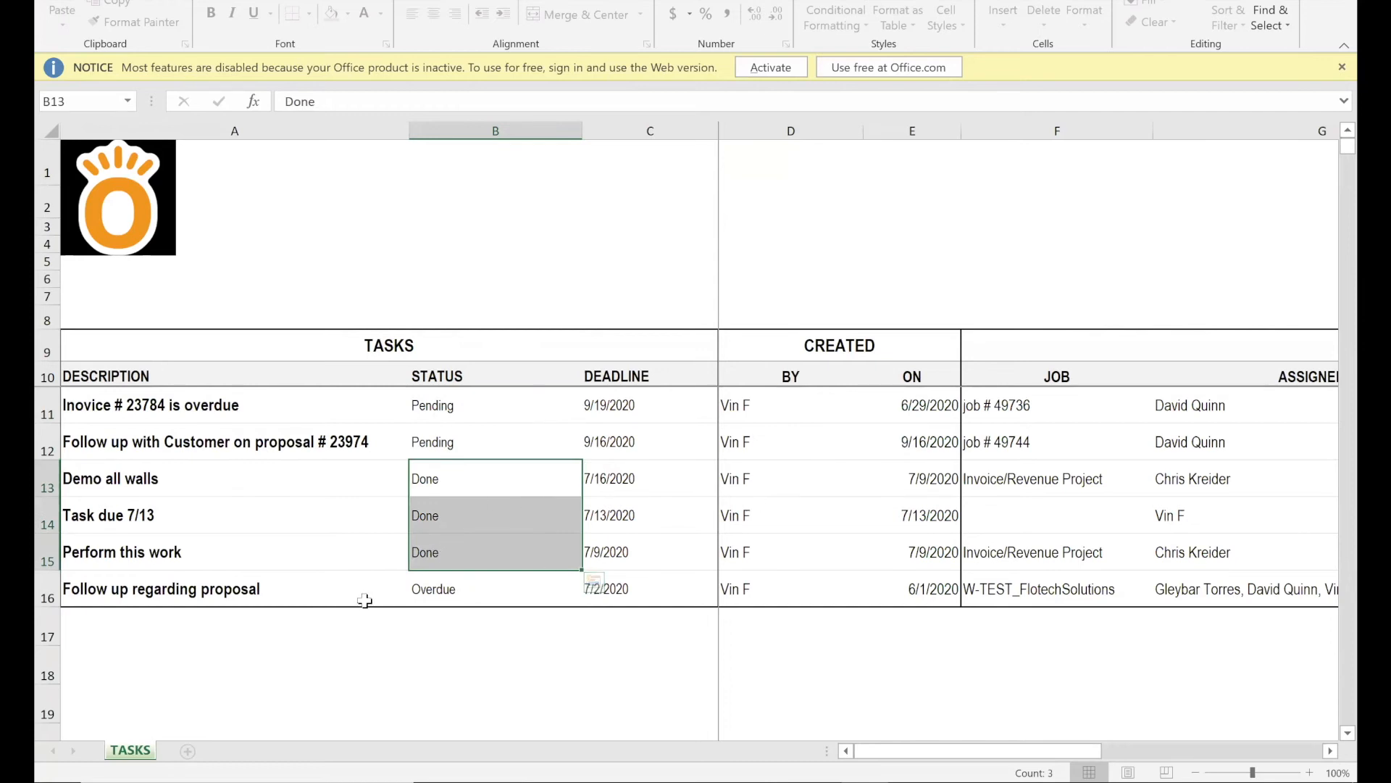
click(470, 586)
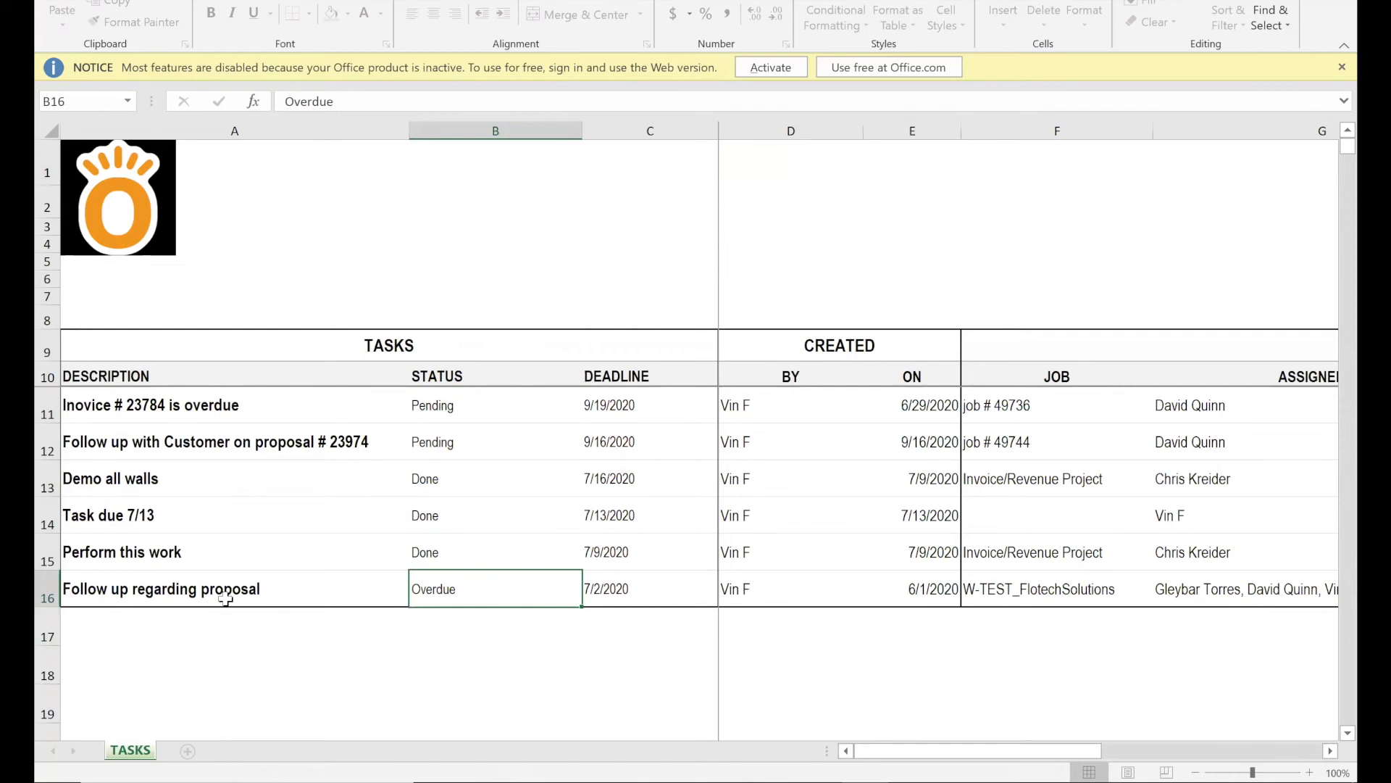
click(157, 588)
shift+click(629, 598)
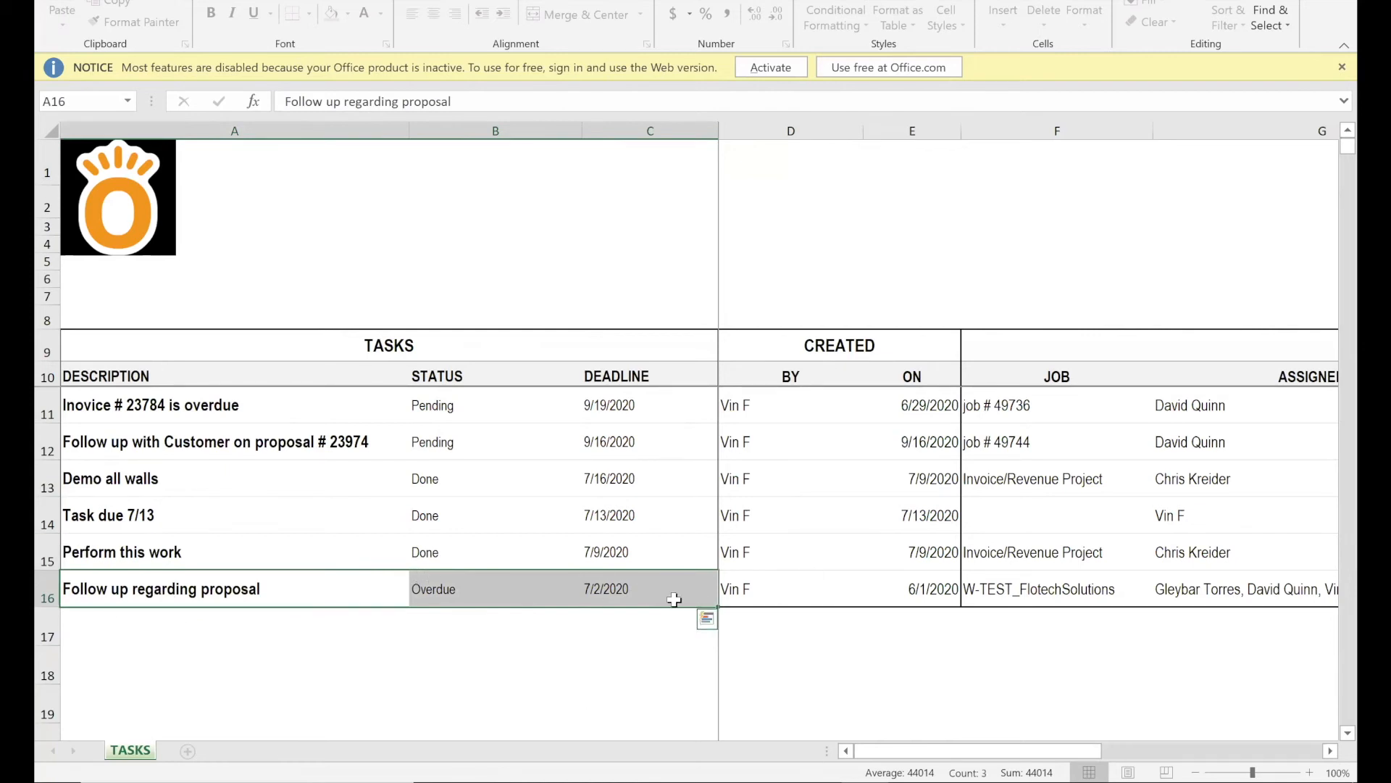
click(659, 590)
Examine who created each task and the creation dates in the report's Created section.
click(904, 542)
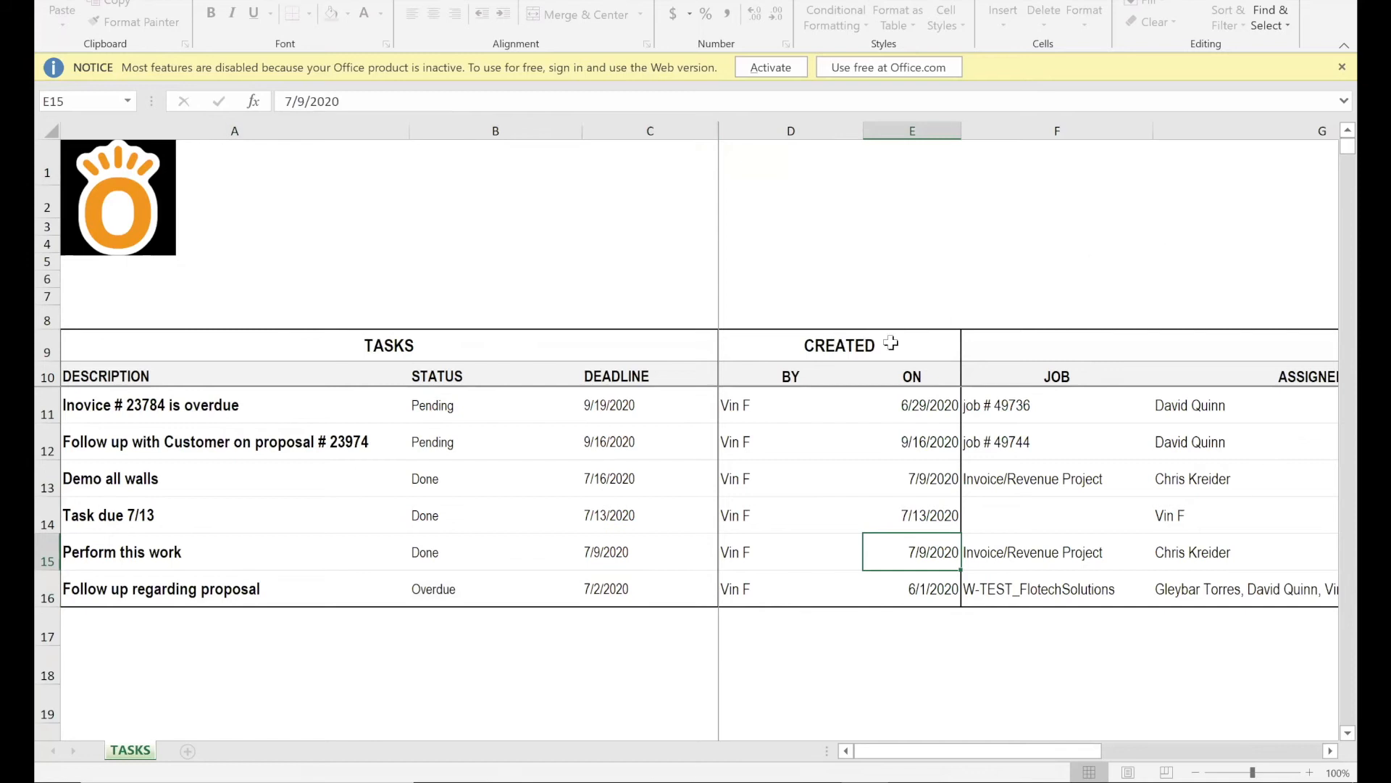
click(785, 375)
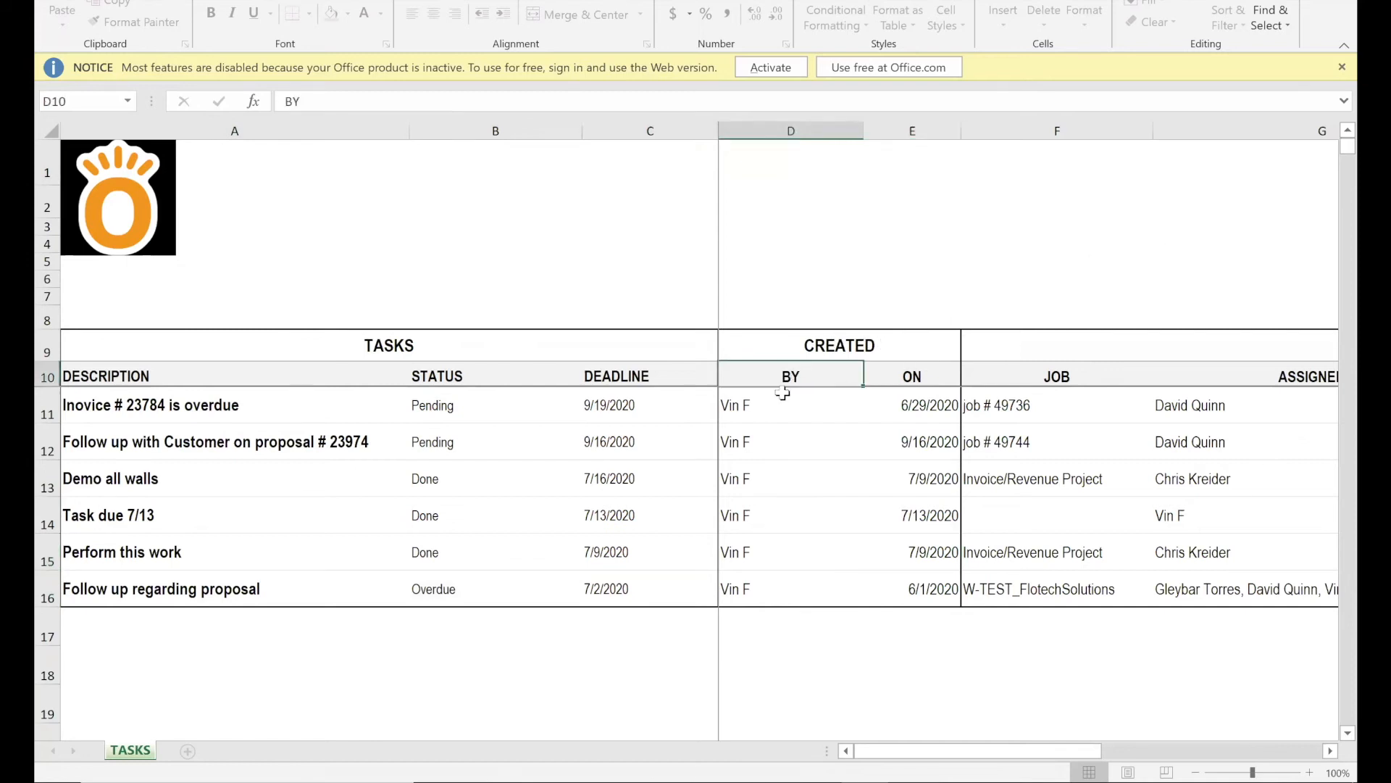
click(918, 381)
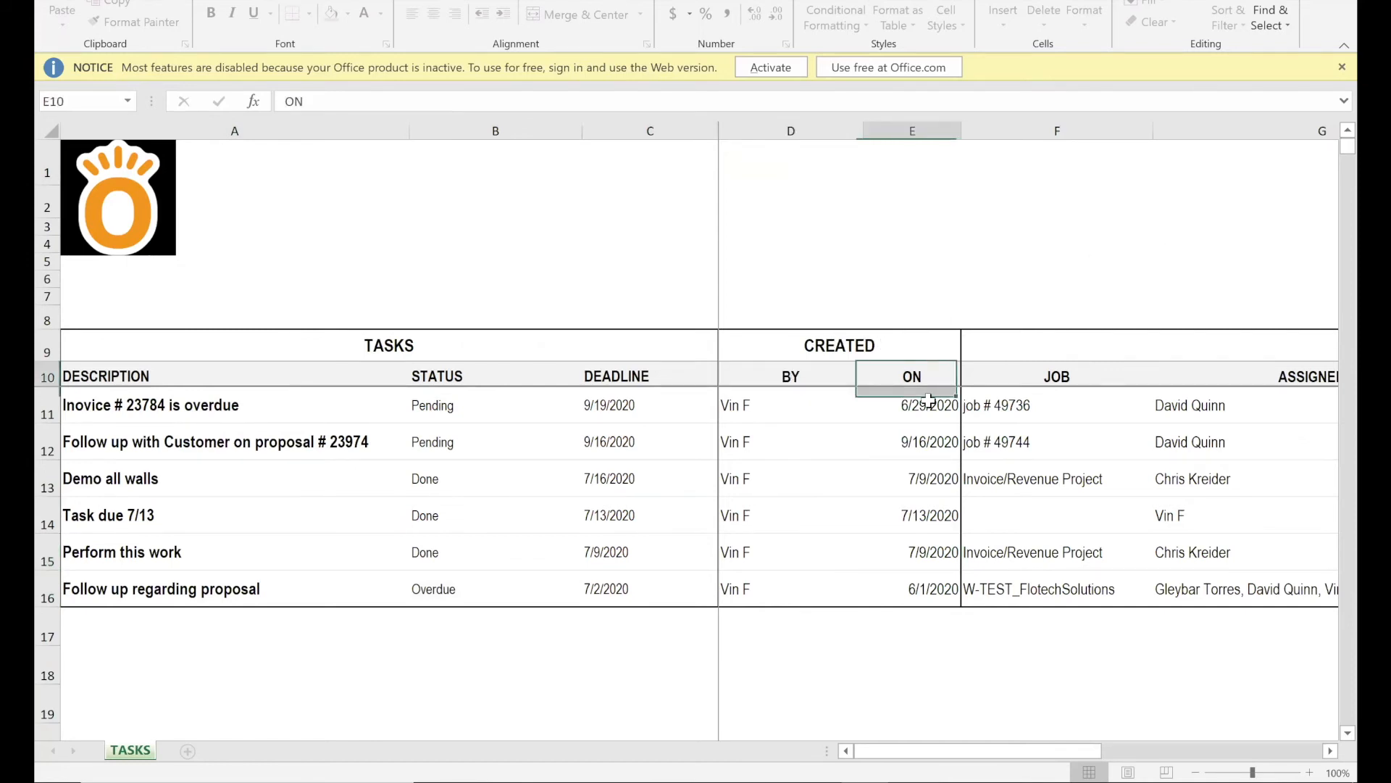
drag(929, 401, 917, 588)
Examine the report's job, assignee and comment details, then return to Knowify and dismiss the Tasks Report.
mouse_move(1036, 755)
mouse_down()
mouse_move(972, 751)
mouse_move(1030, 748)
mouse_up()
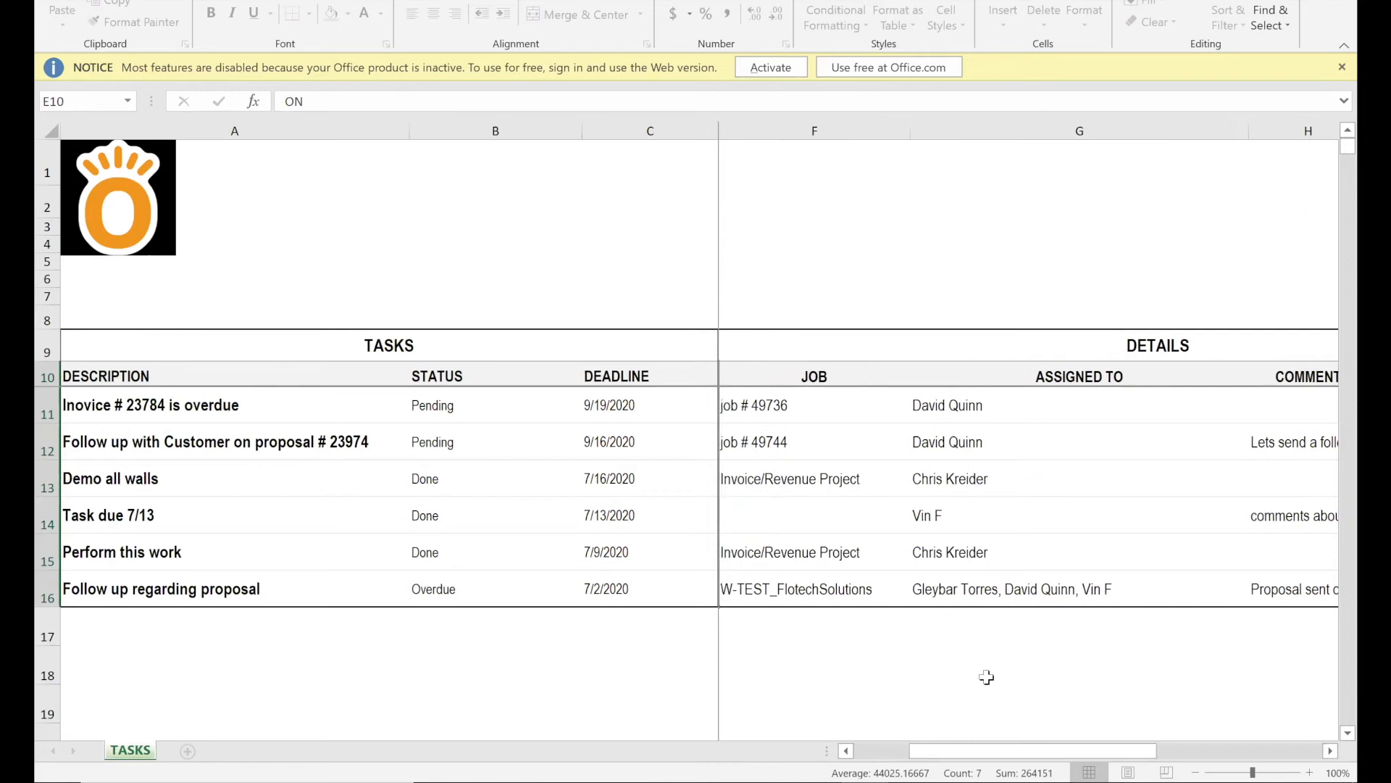
click(987, 677)
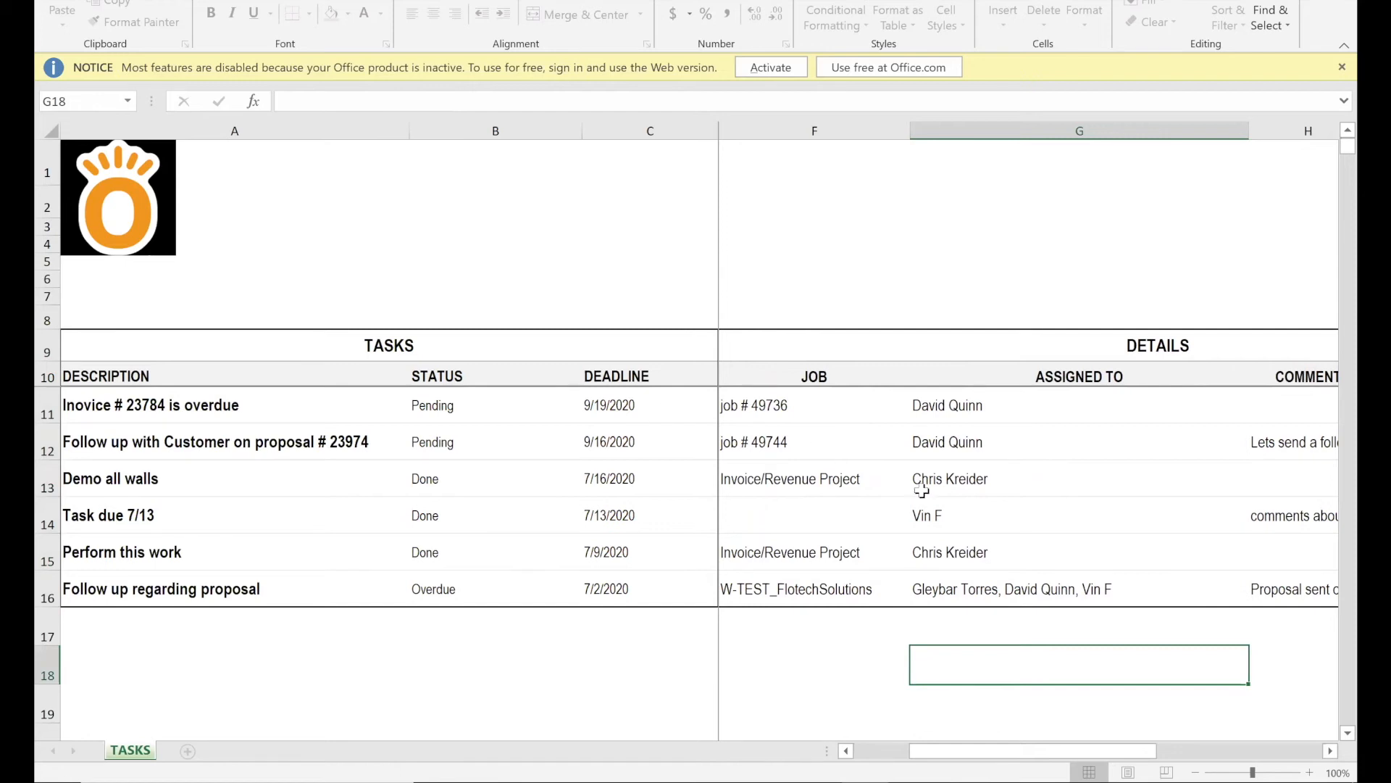
drag(812, 404, 811, 586)
click(811, 585)
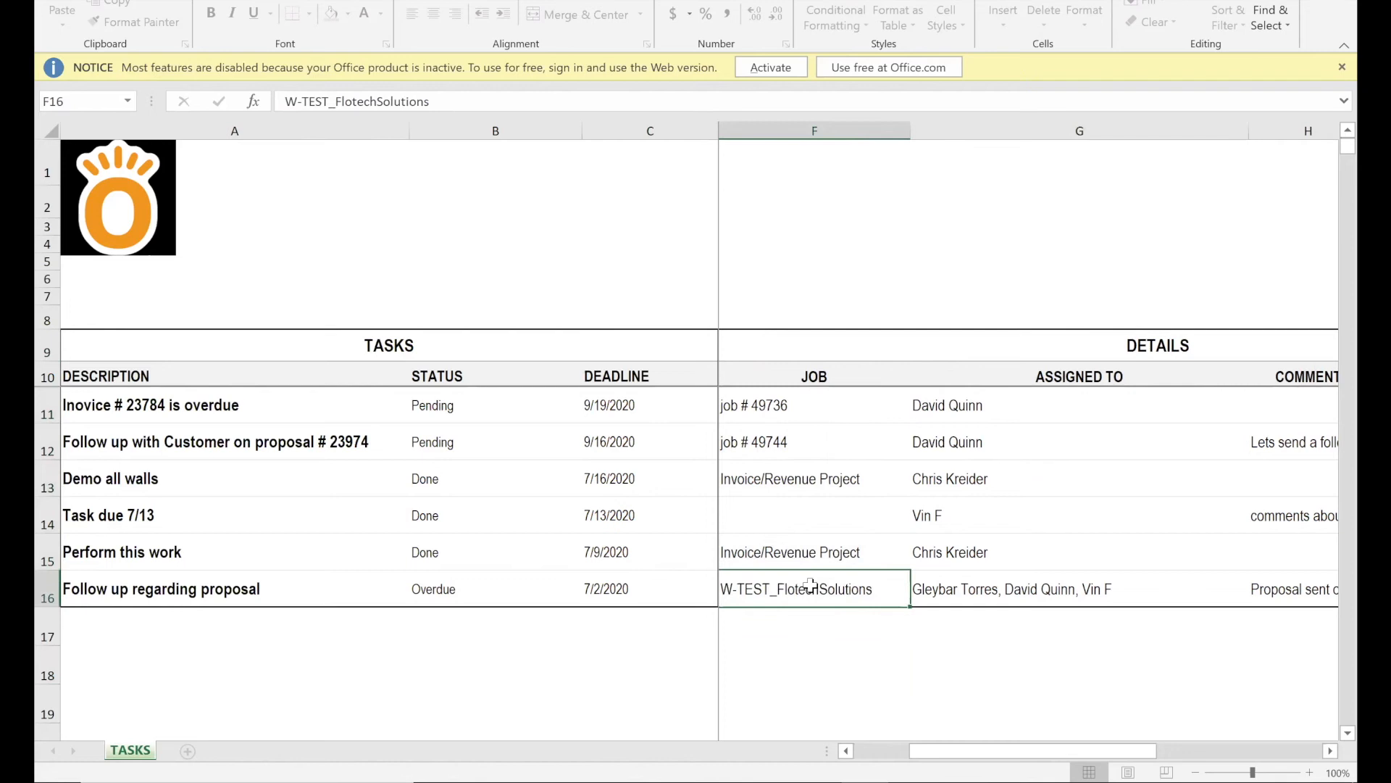
click(1018, 410)
drag(1021, 449, 1012, 588)
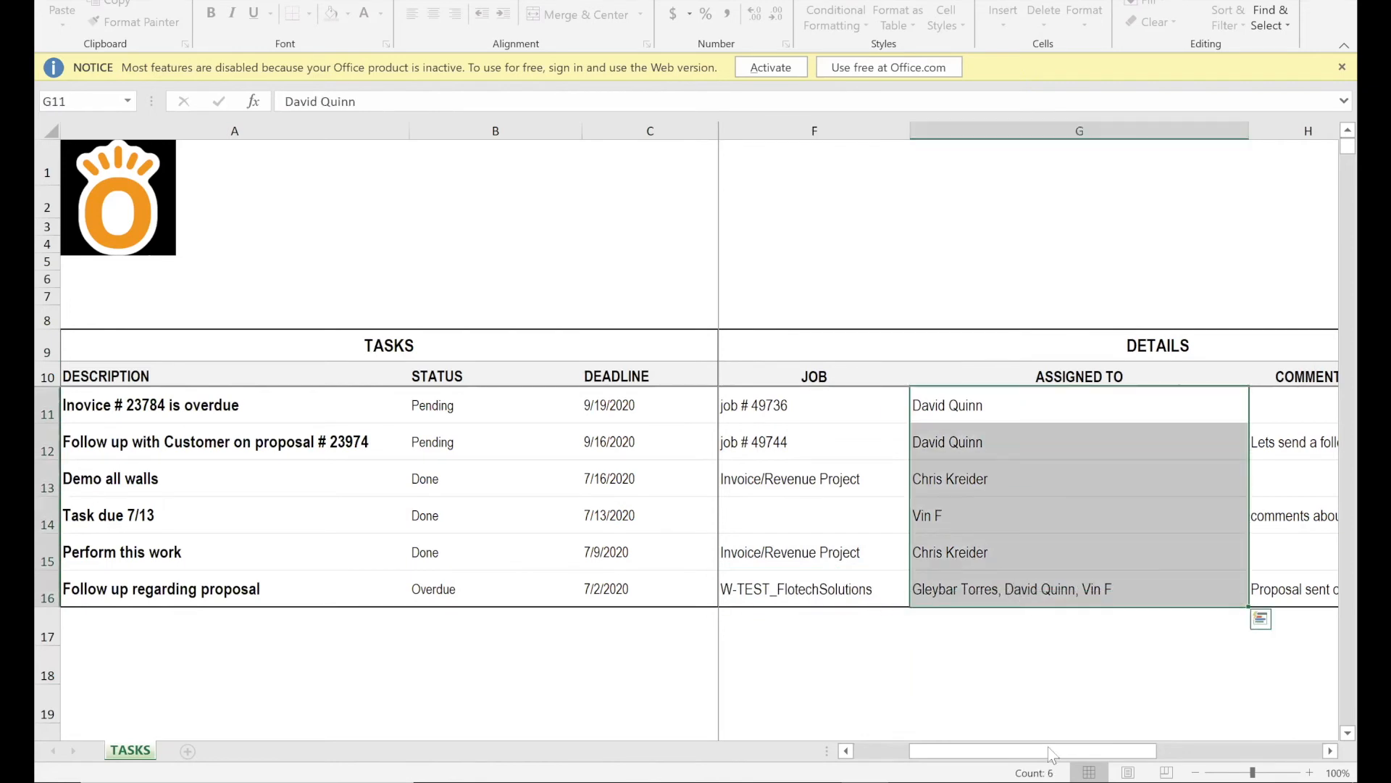
drag(976, 751, 1007, 751)
drag(1145, 403, 1261, 594)
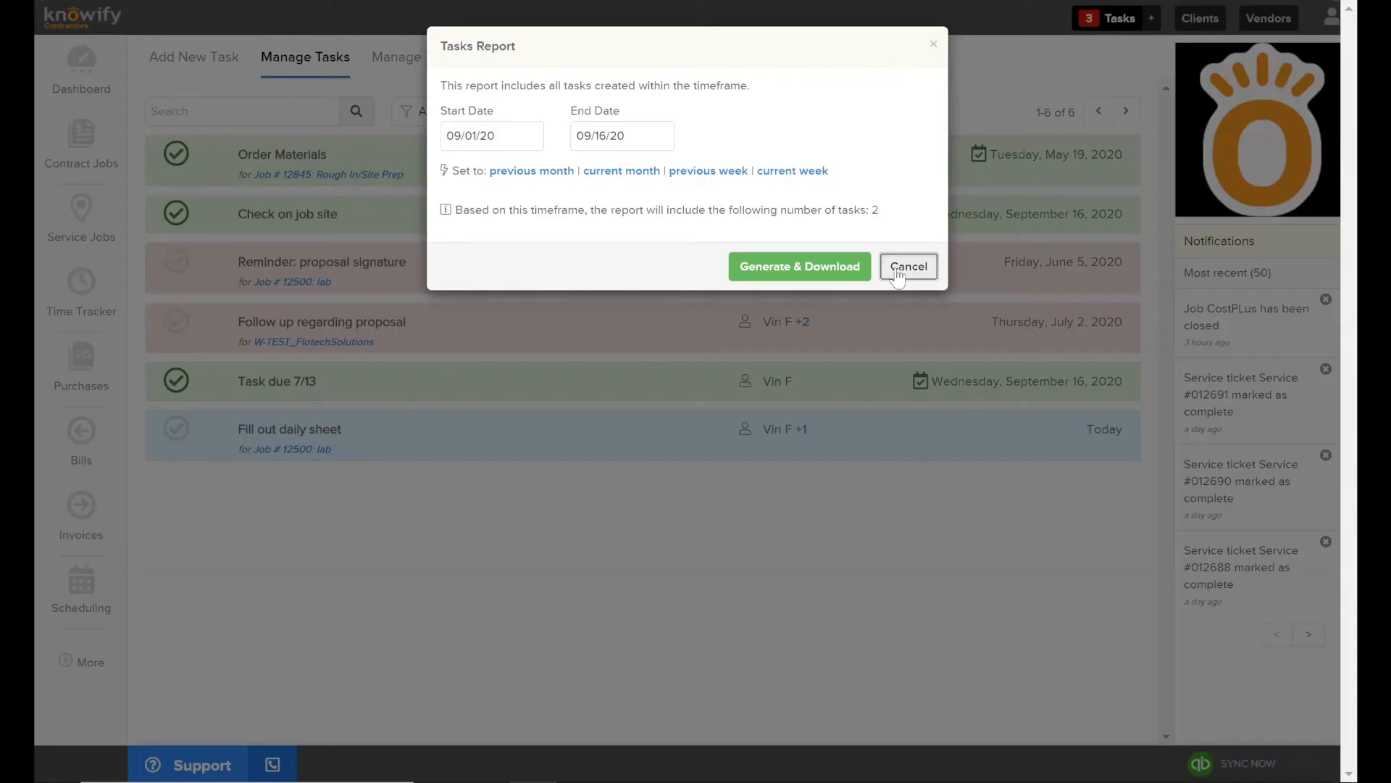
click(907, 263)
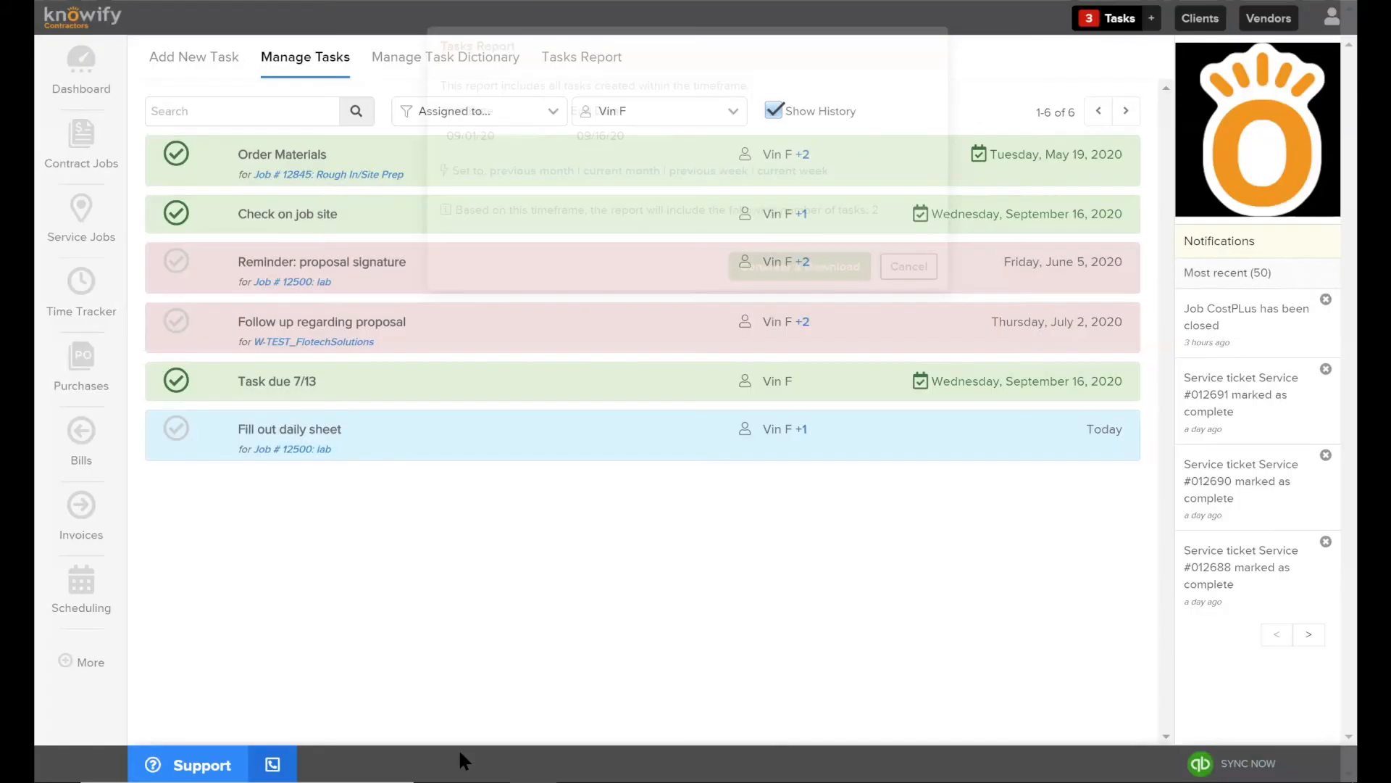
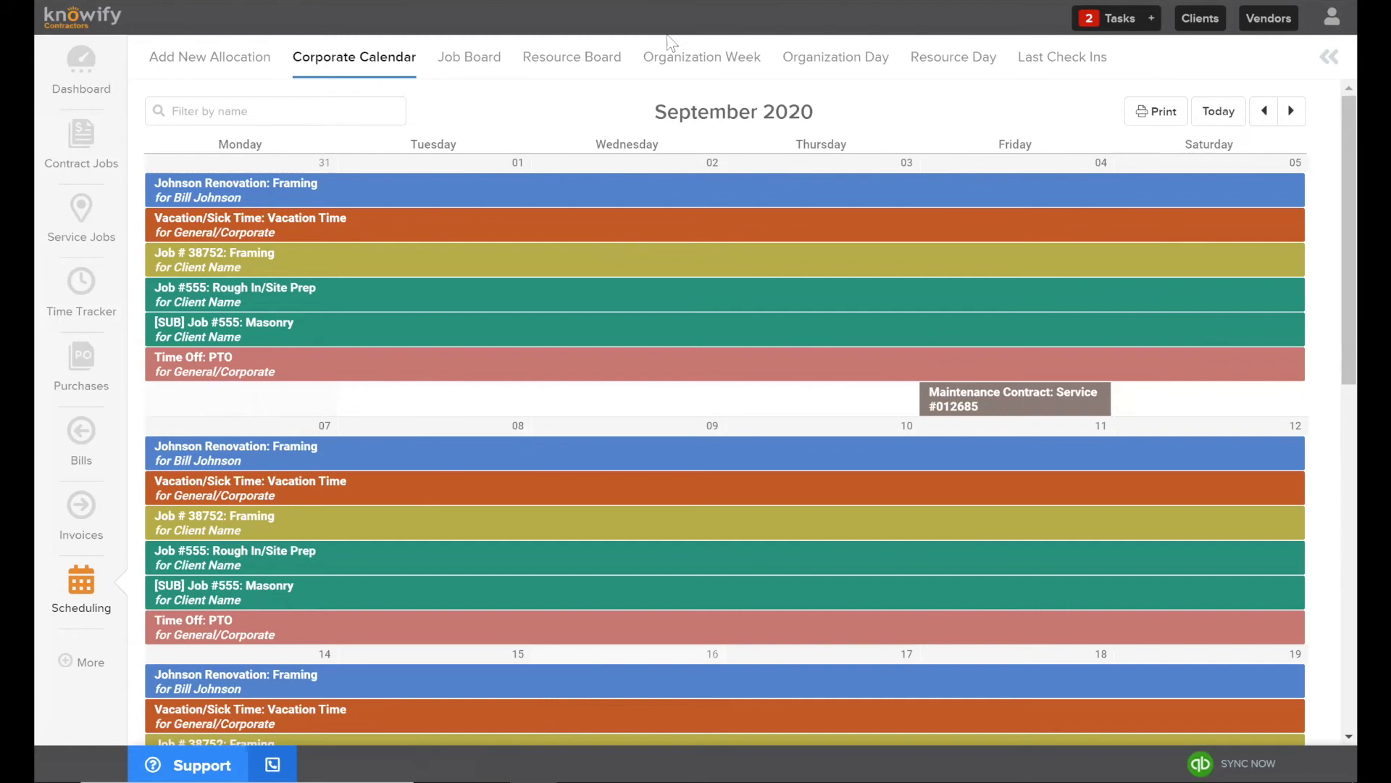
On the Job Board, start a custom-time PTO allocation for the first listed foreman, running from 9/29/20 to 10/3/20.
click(473, 63)
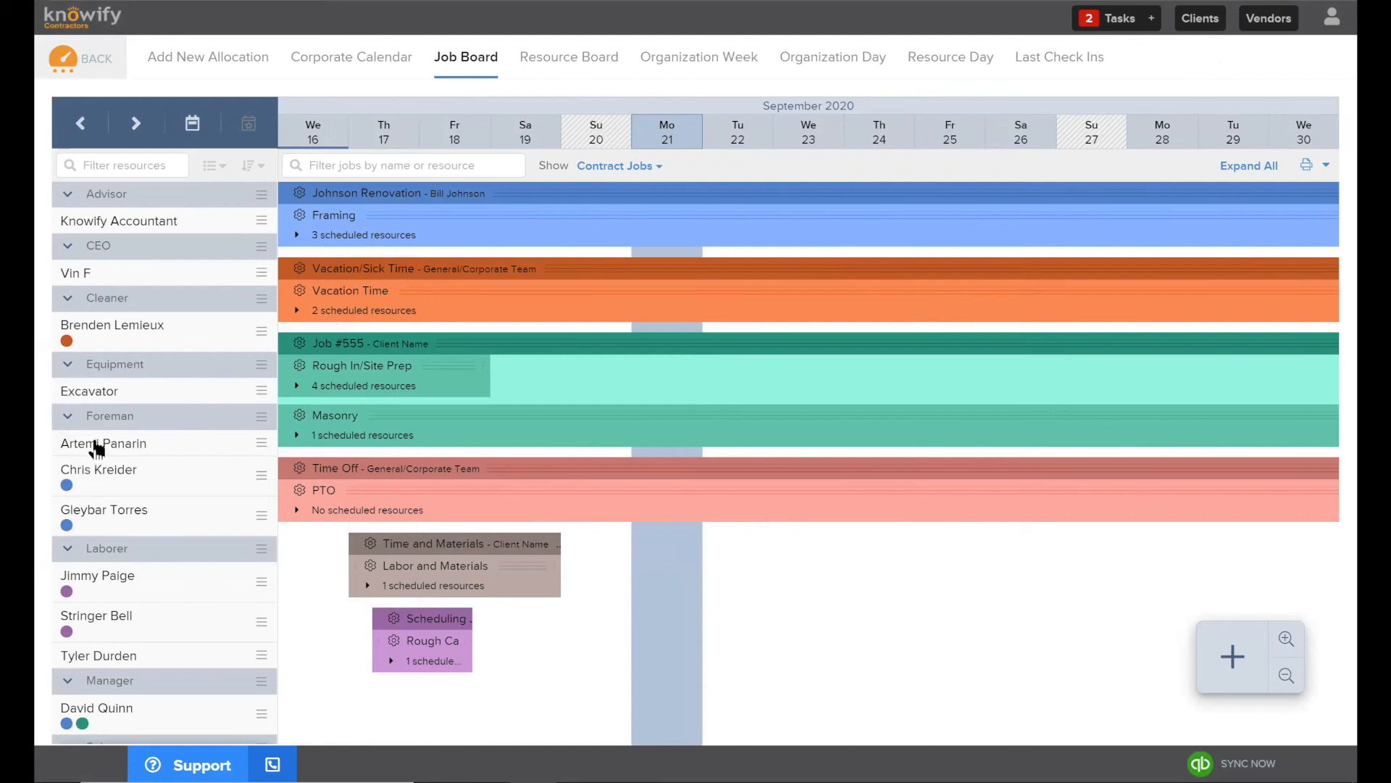
click(96, 448)
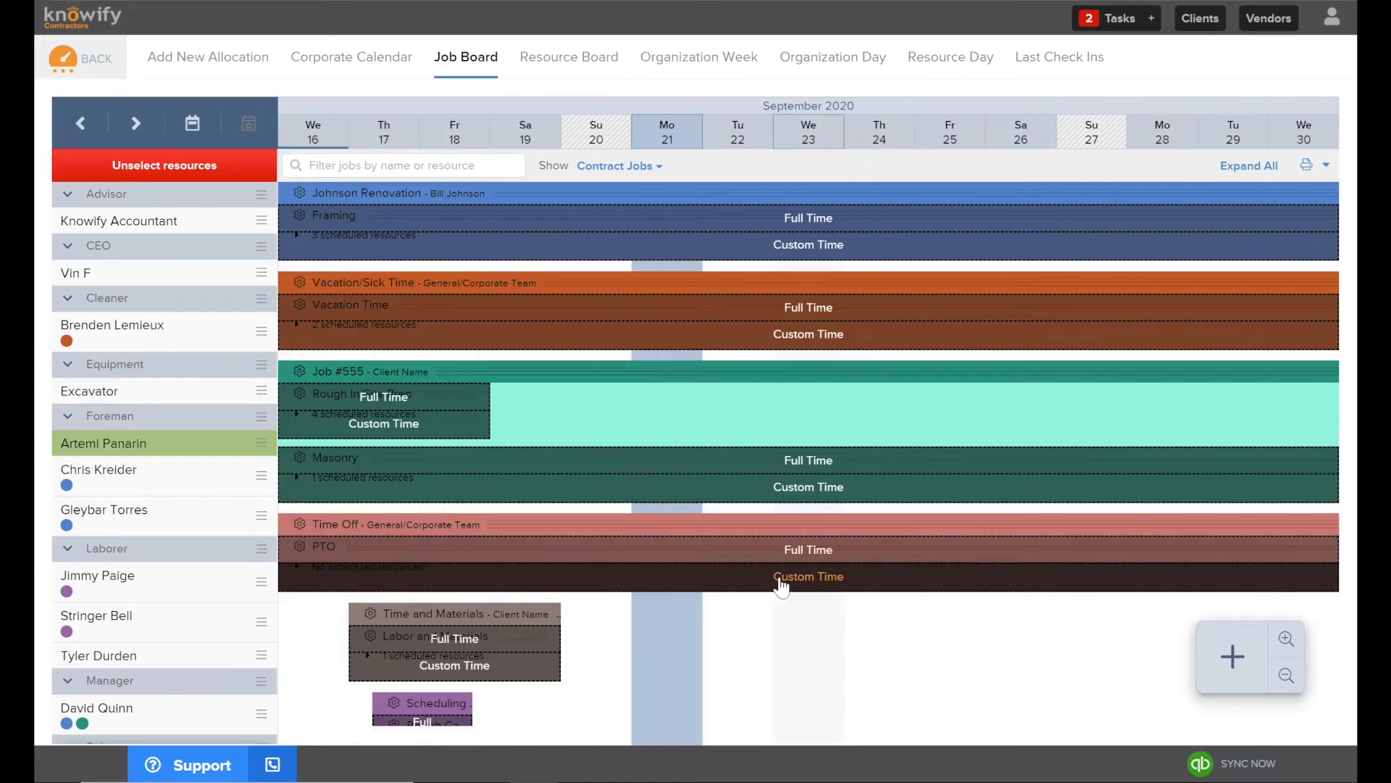
click(781, 586)
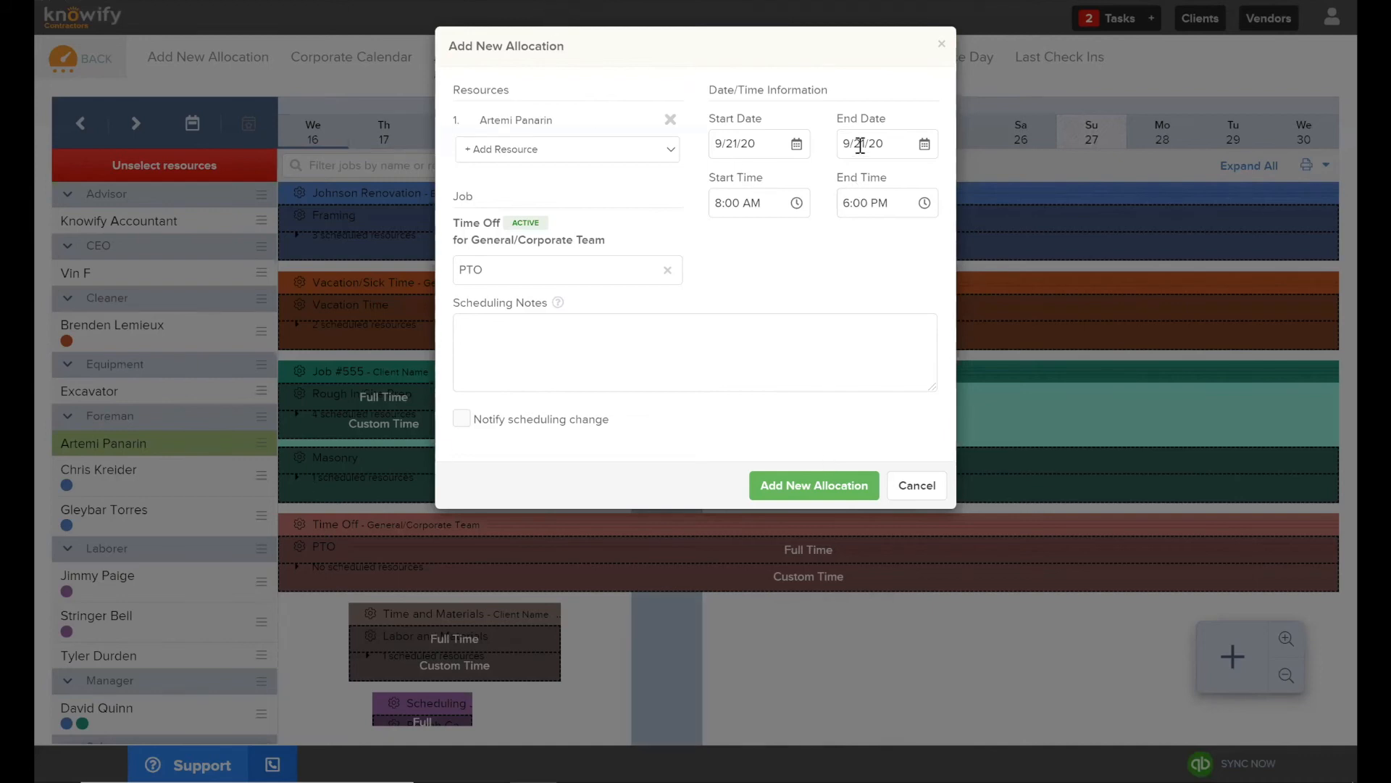
click(765, 145)
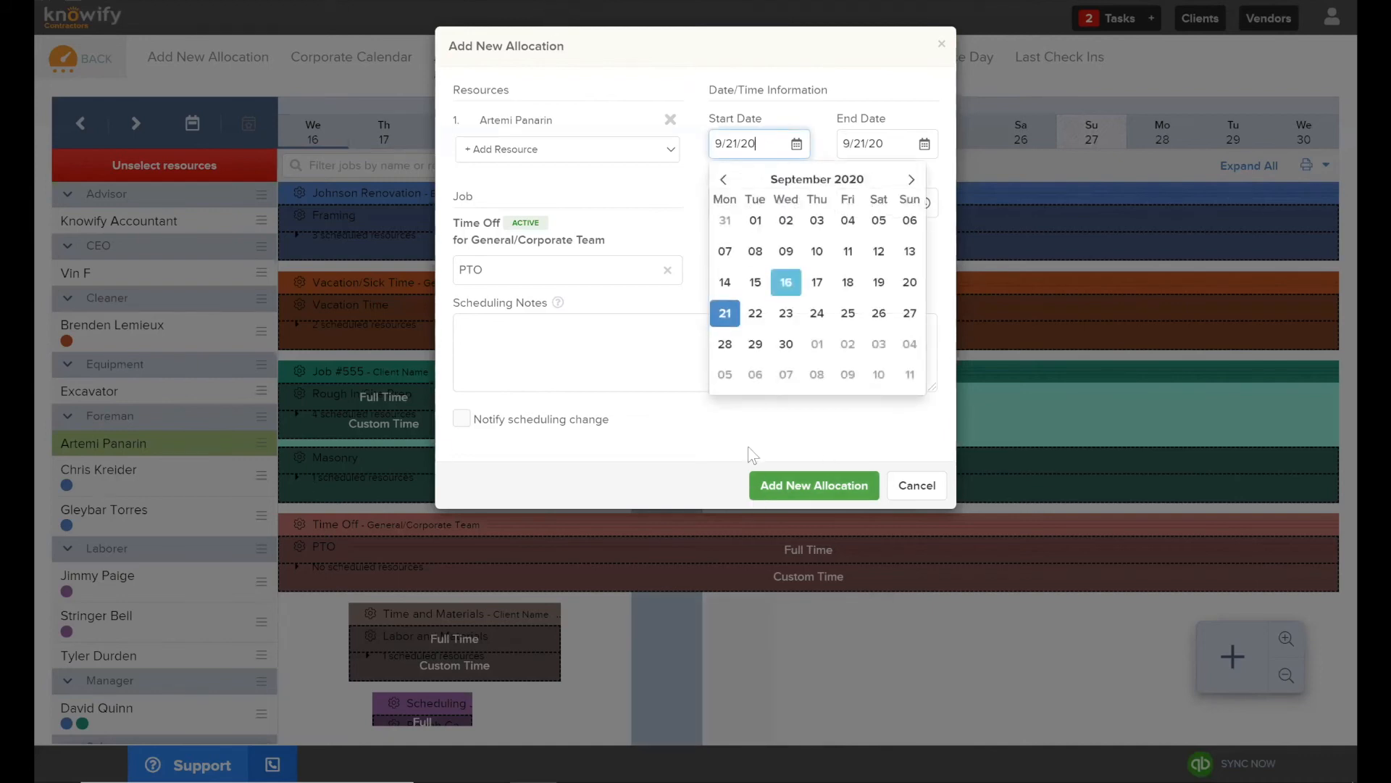
click(755, 343)
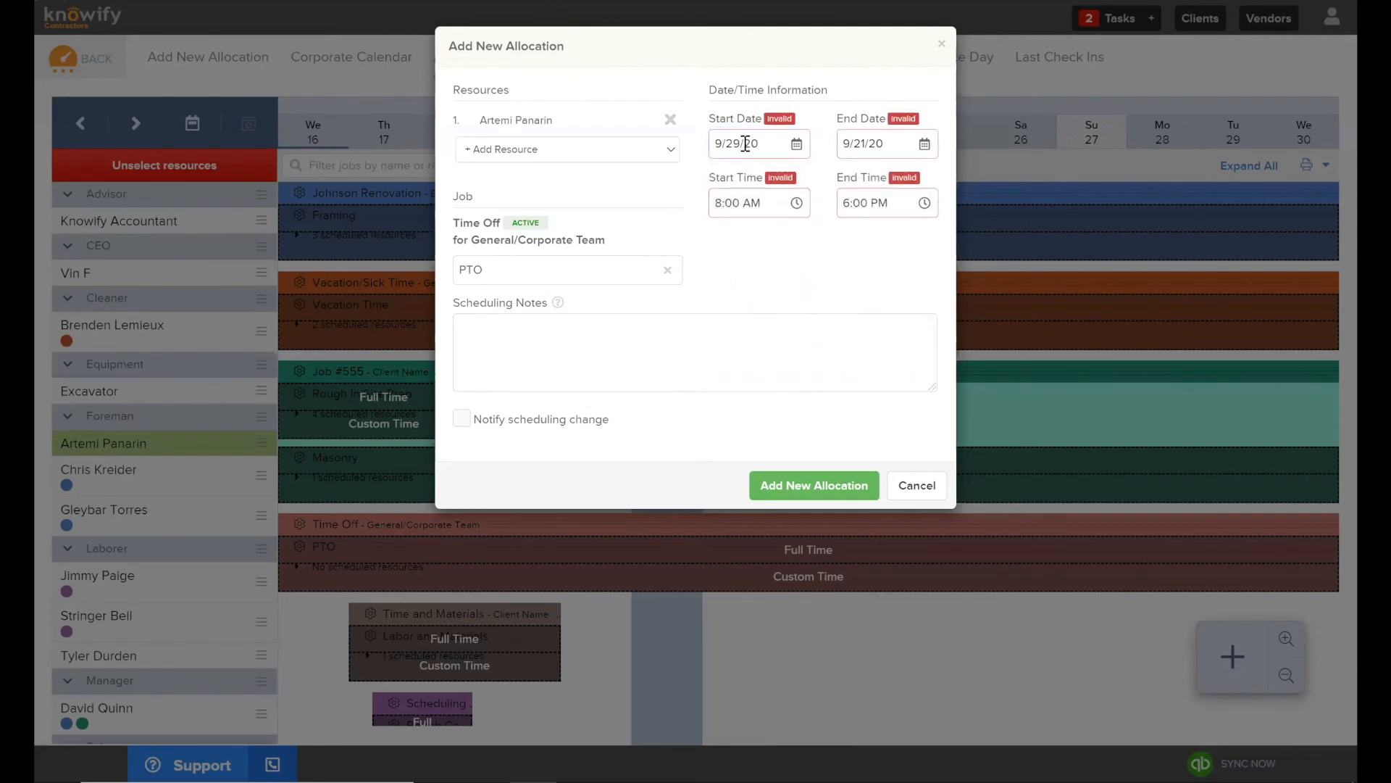
click(861, 143)
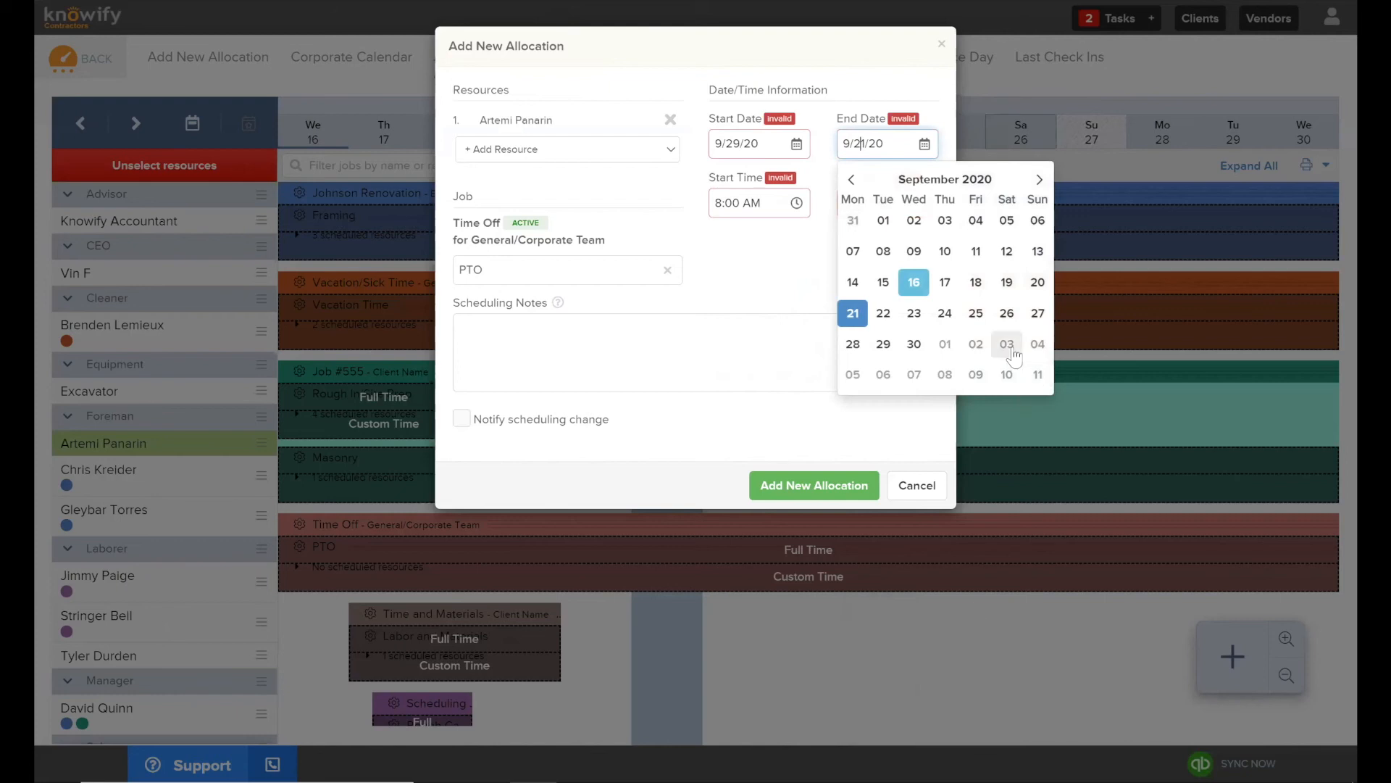
click(1011, 348)
Enter the scheduling note "Request off for vacation" and add the new PTO allocation.
click(744, 352)
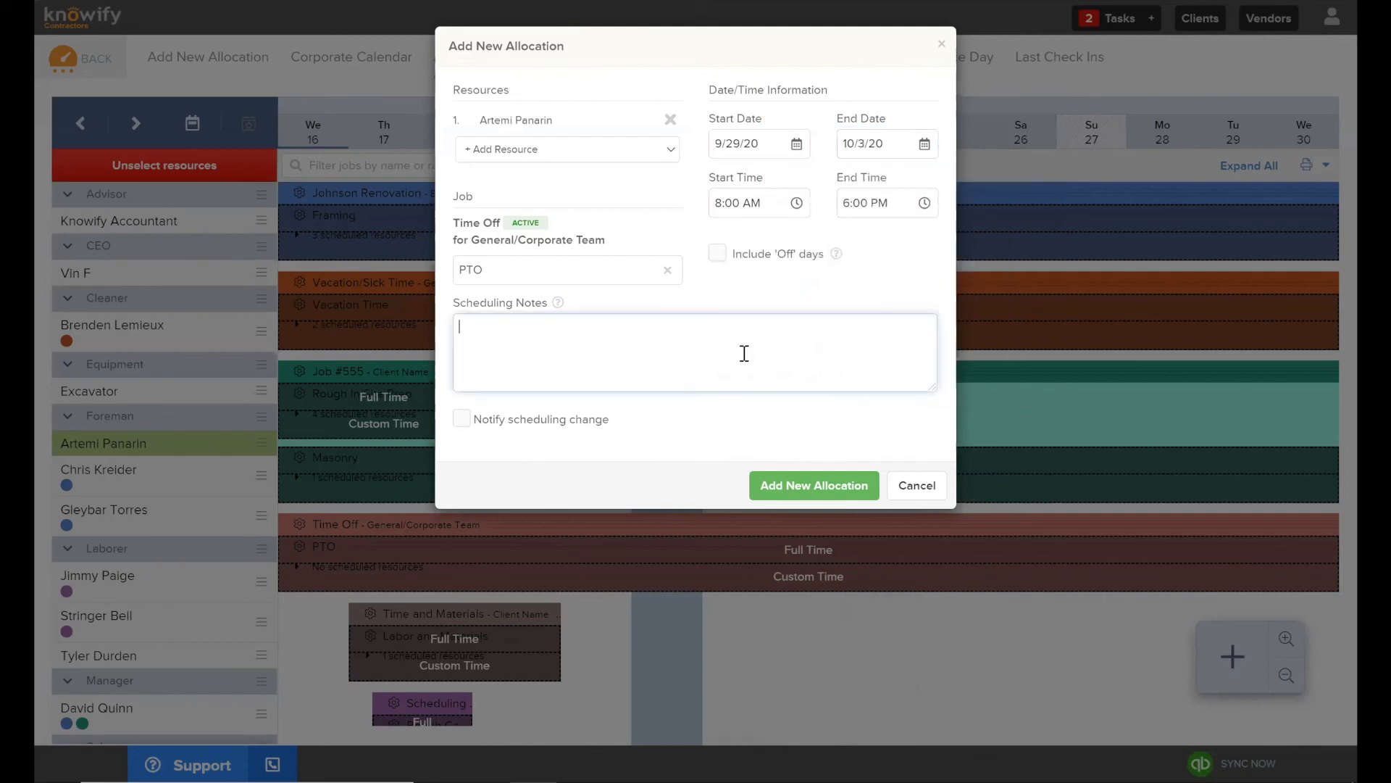
text(Request off for vacation)
click(797, 492)
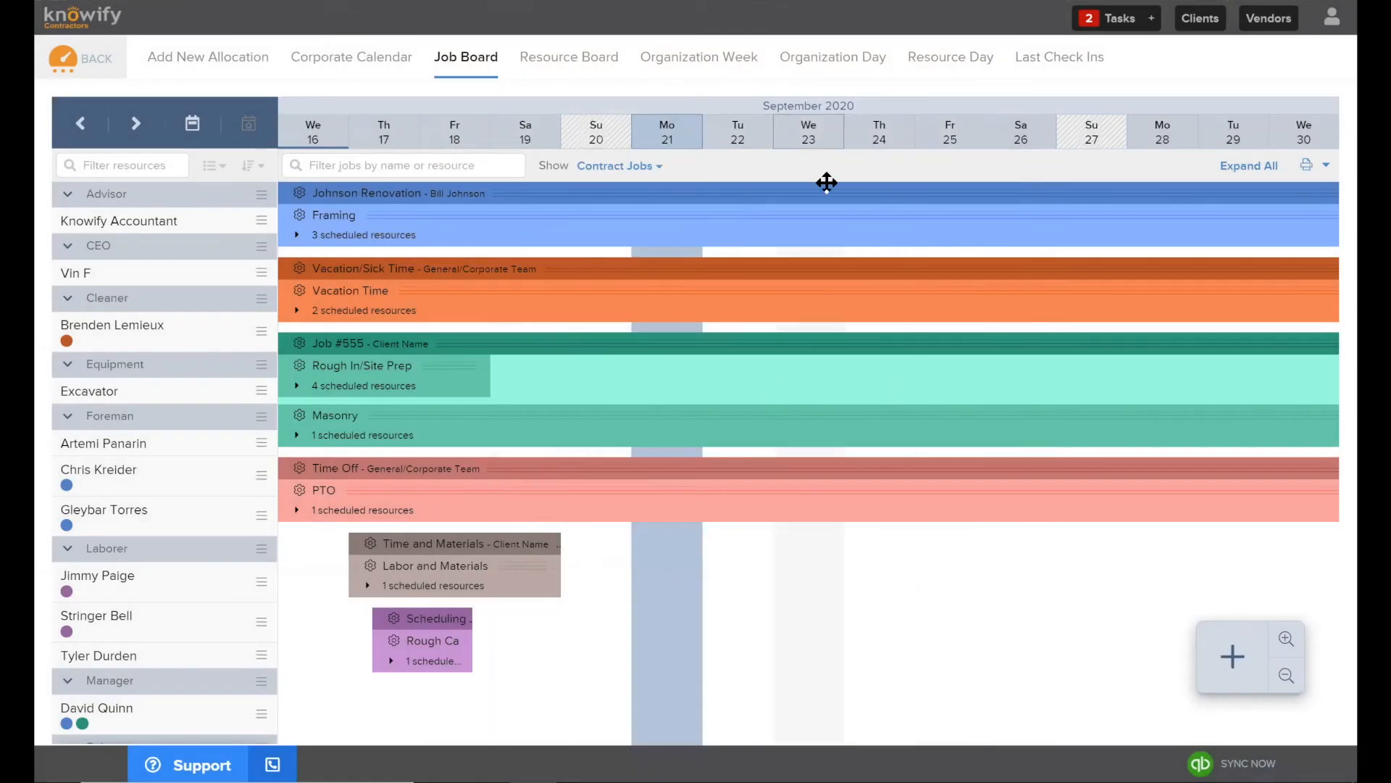
Check the foreman's PTO marker on the Job Board for September 28, October 1 and September 29.
drag(1020, 156, 493, 156)
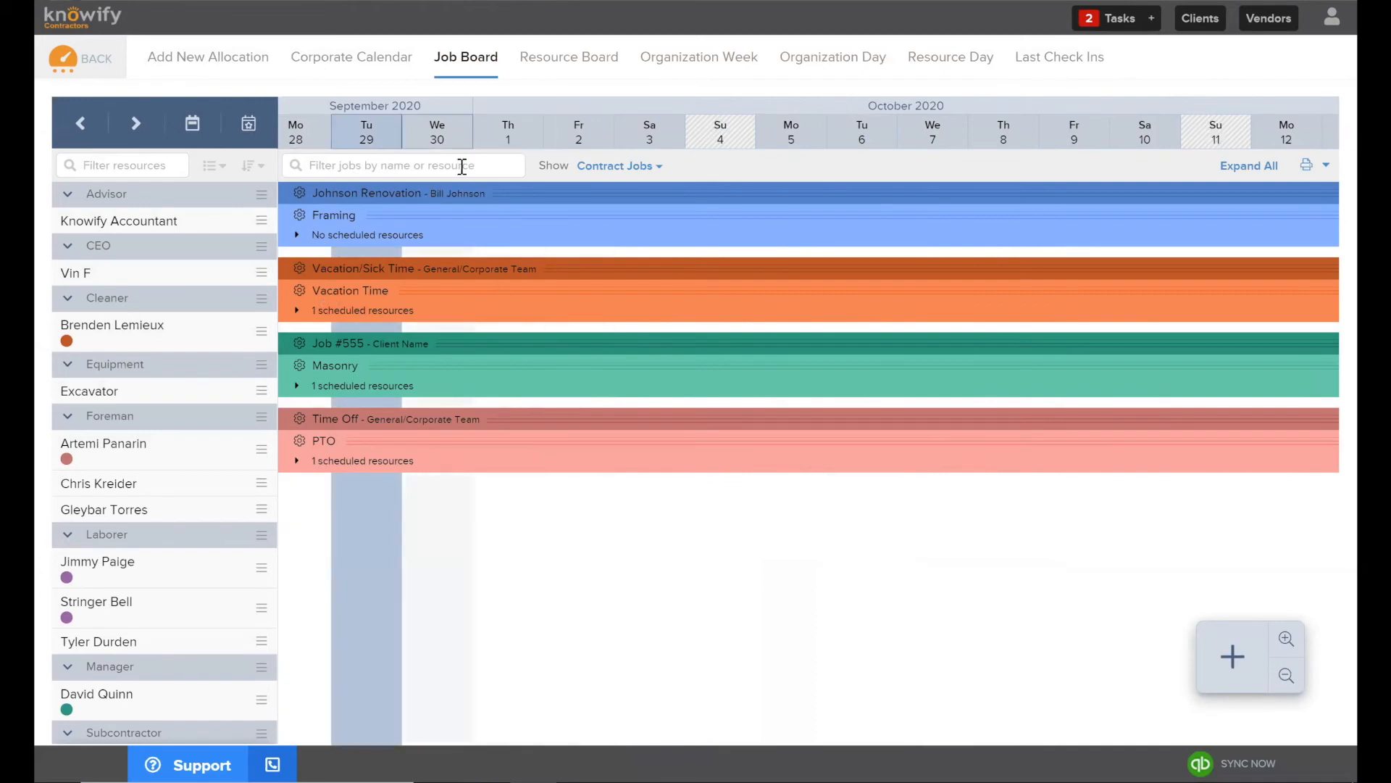
click(316, 135)
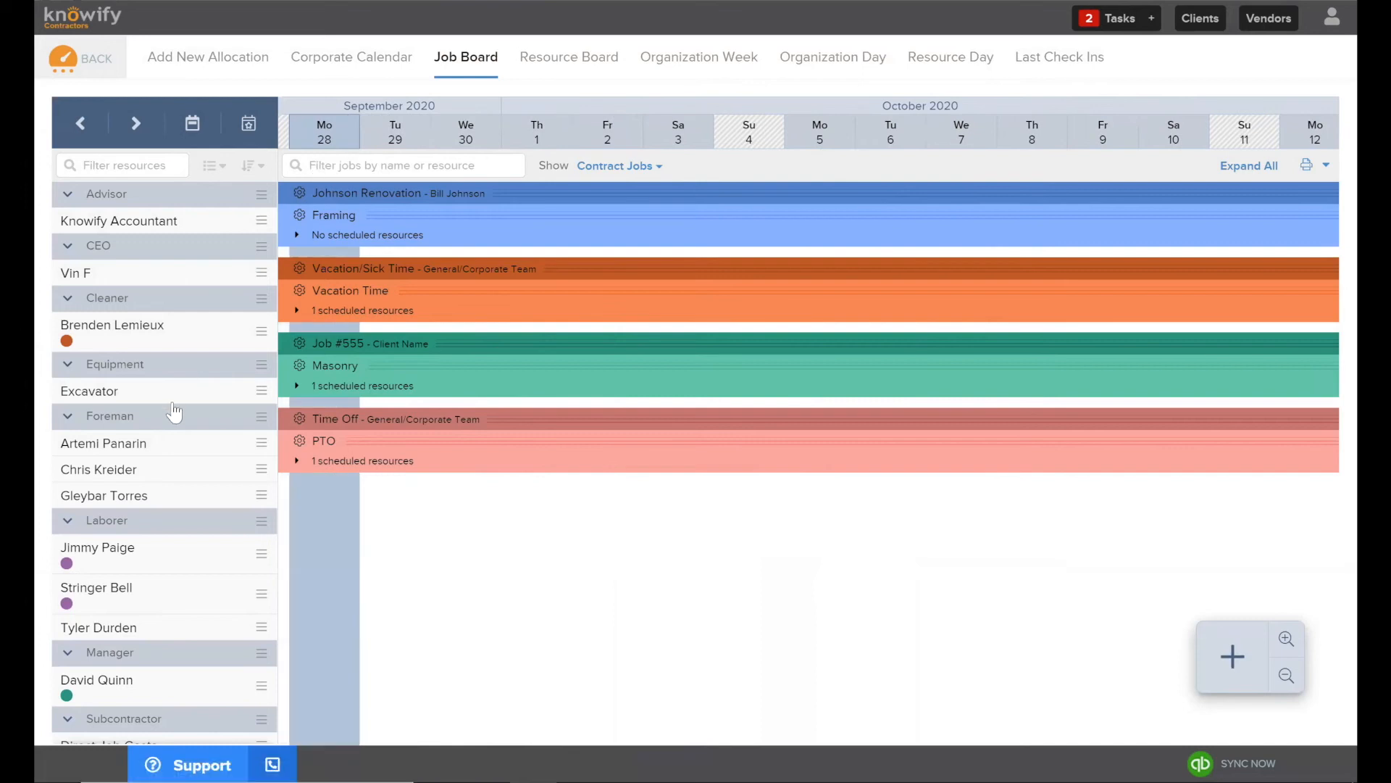
click(492, 130)
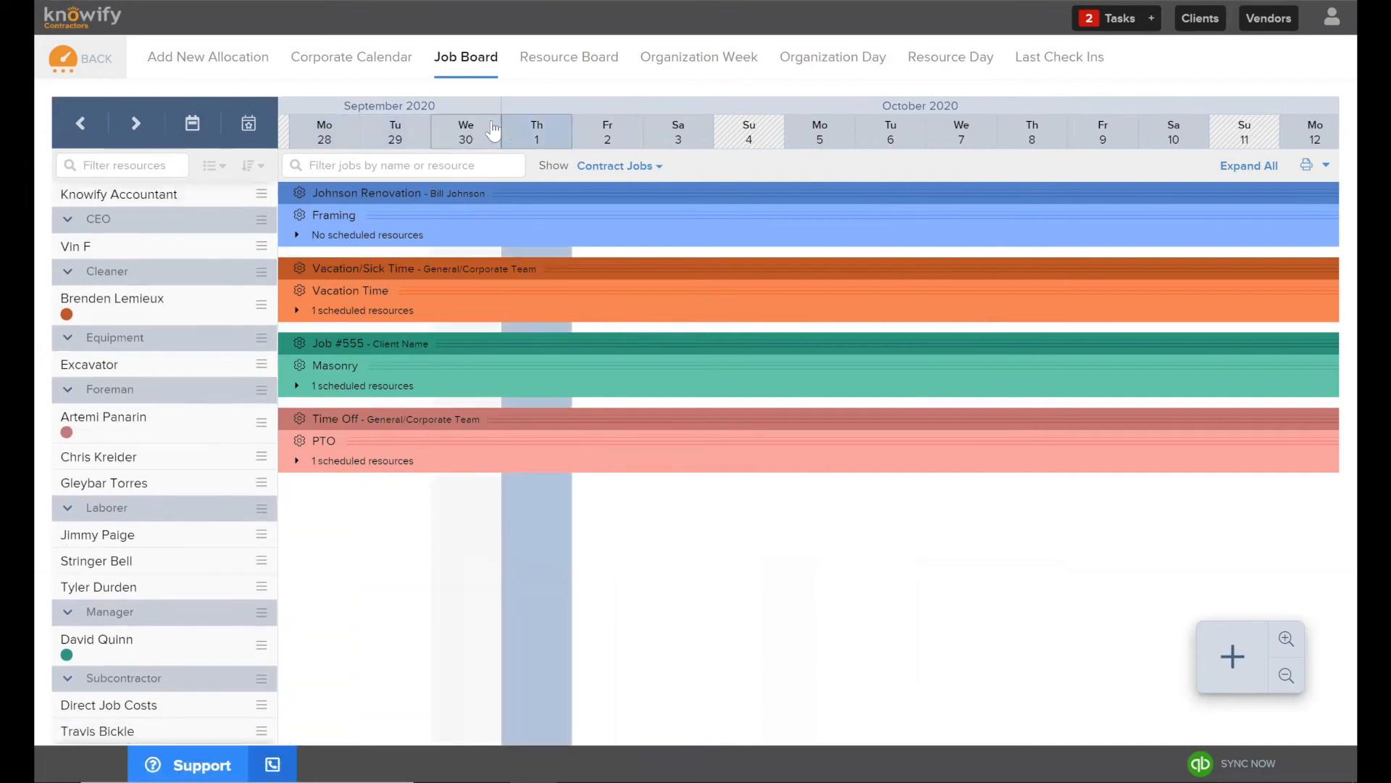
click(395, 131)
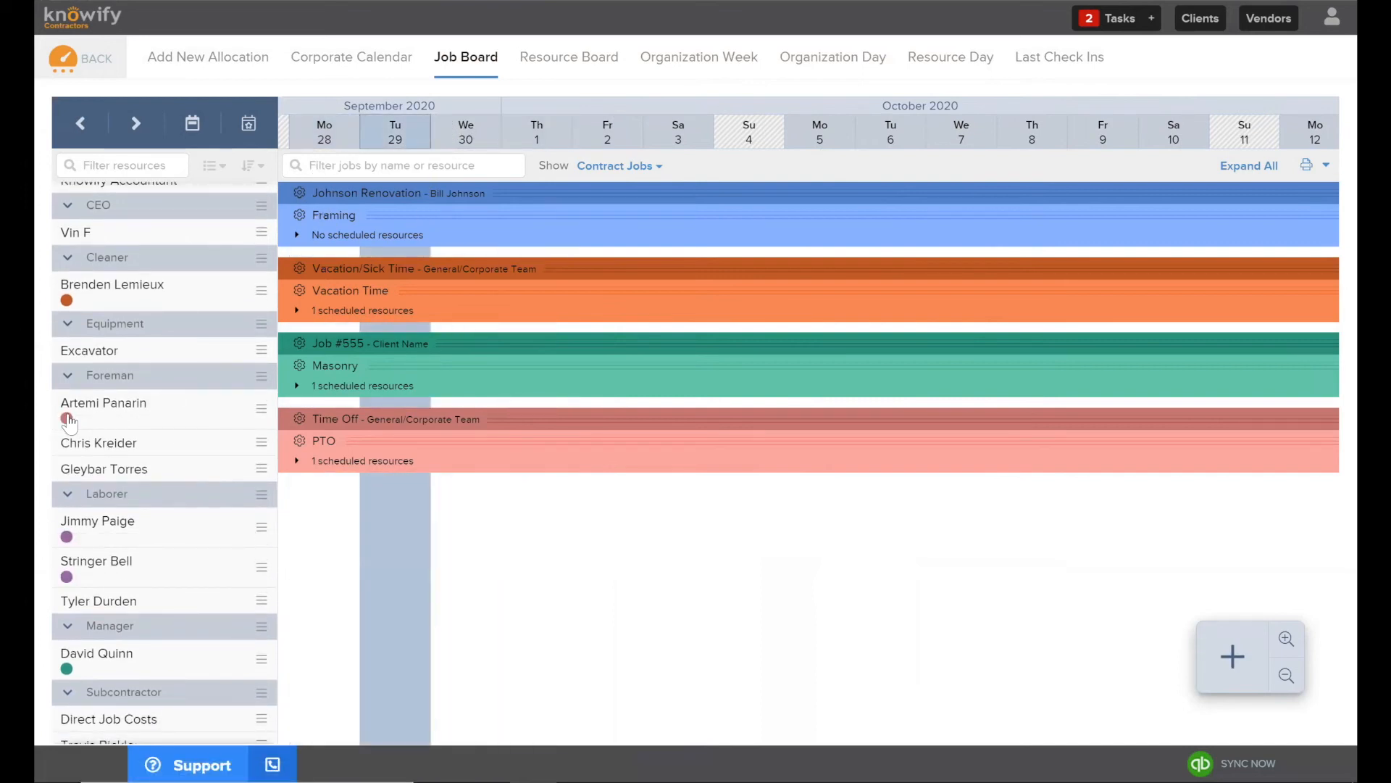
Check the first listed foreman's Time Off marker and September 30 availability on the Job Board, then leave the board.
mouse_move(68, 422)
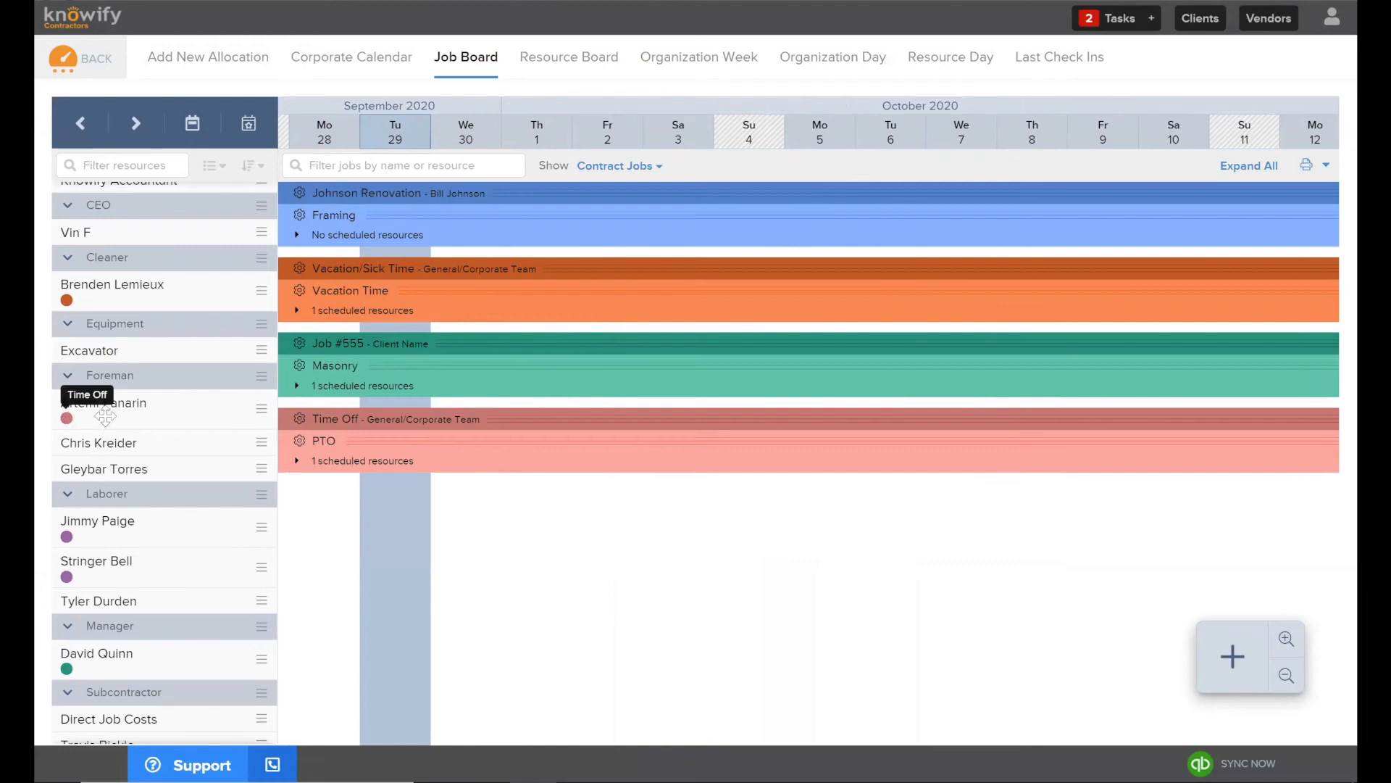
click(466, 132)
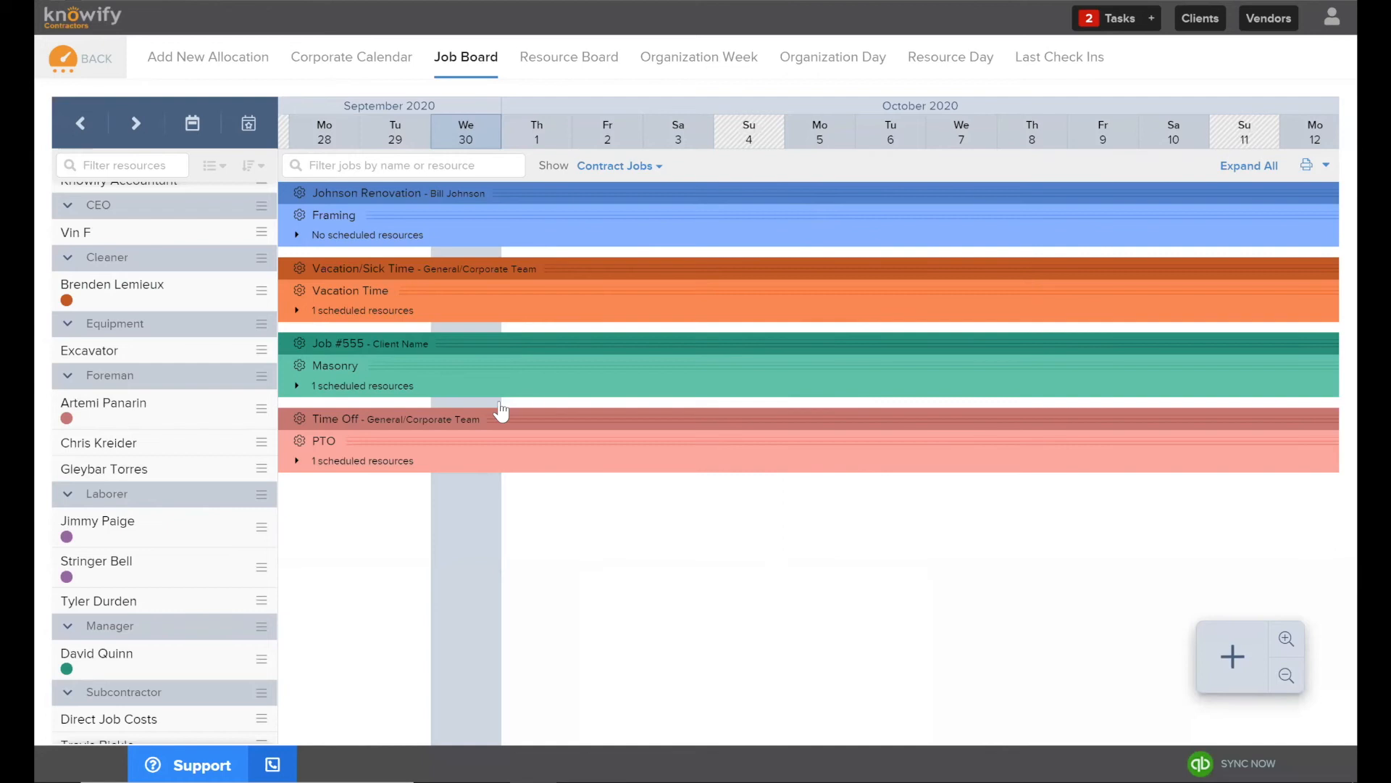
click(101, 72)
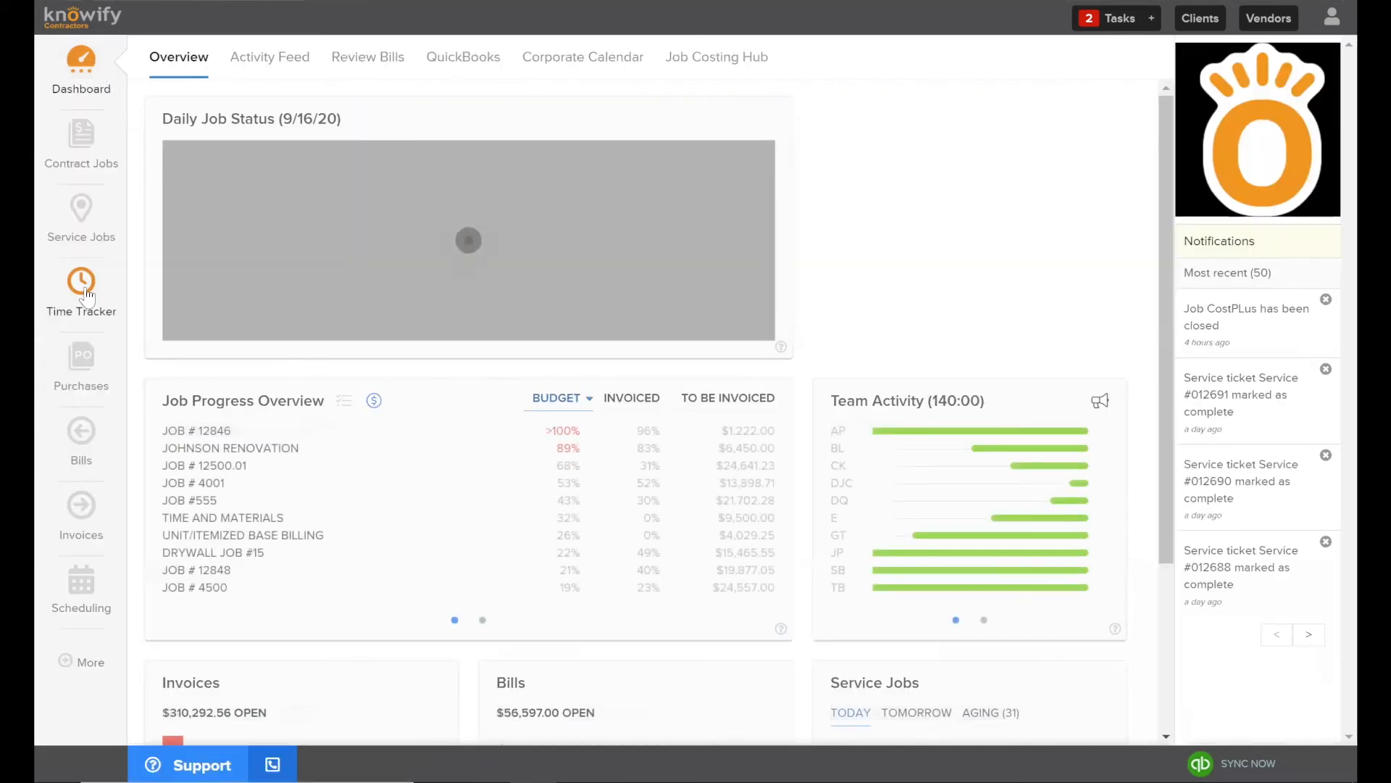
In the Time Tracker, open the first foreman's time entry sheet for the week of September 28 to October 04.
click(85, 292)
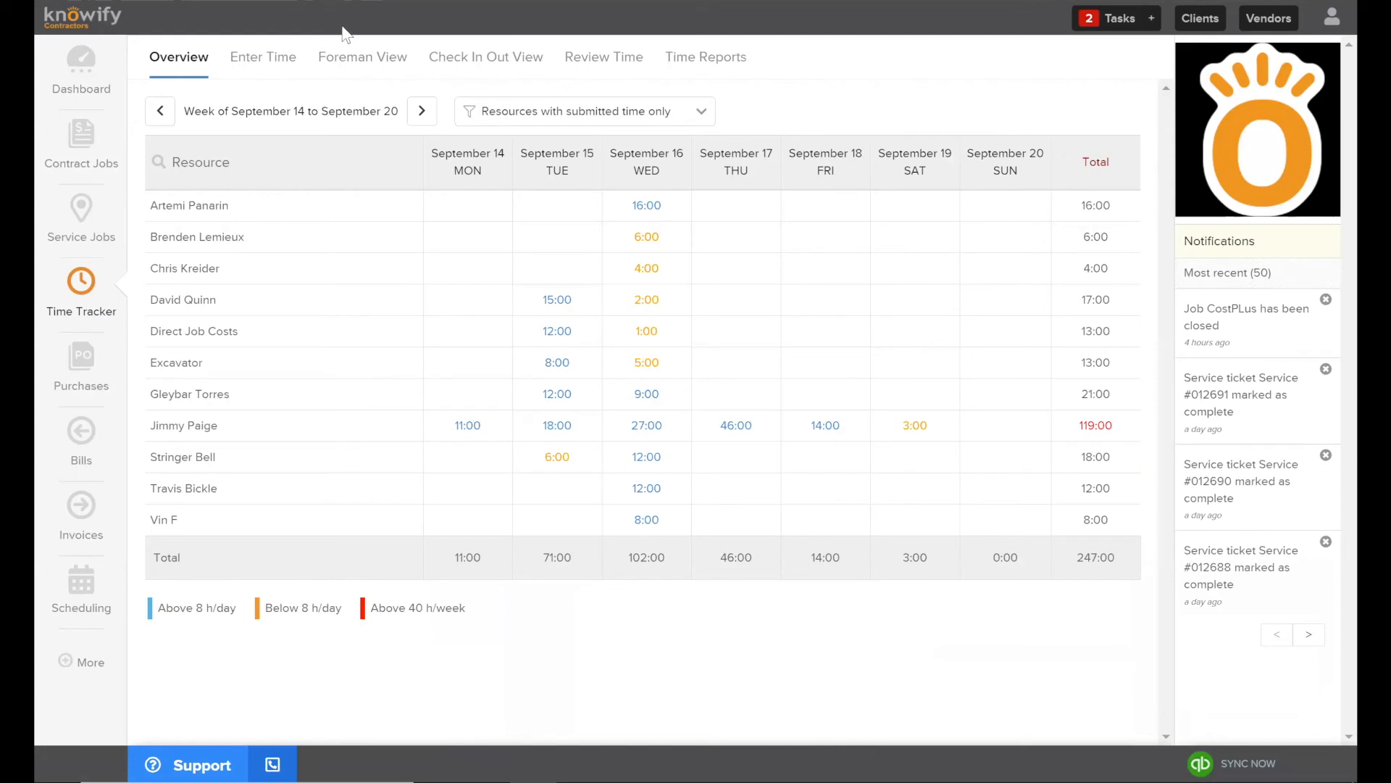
click(359, 58)
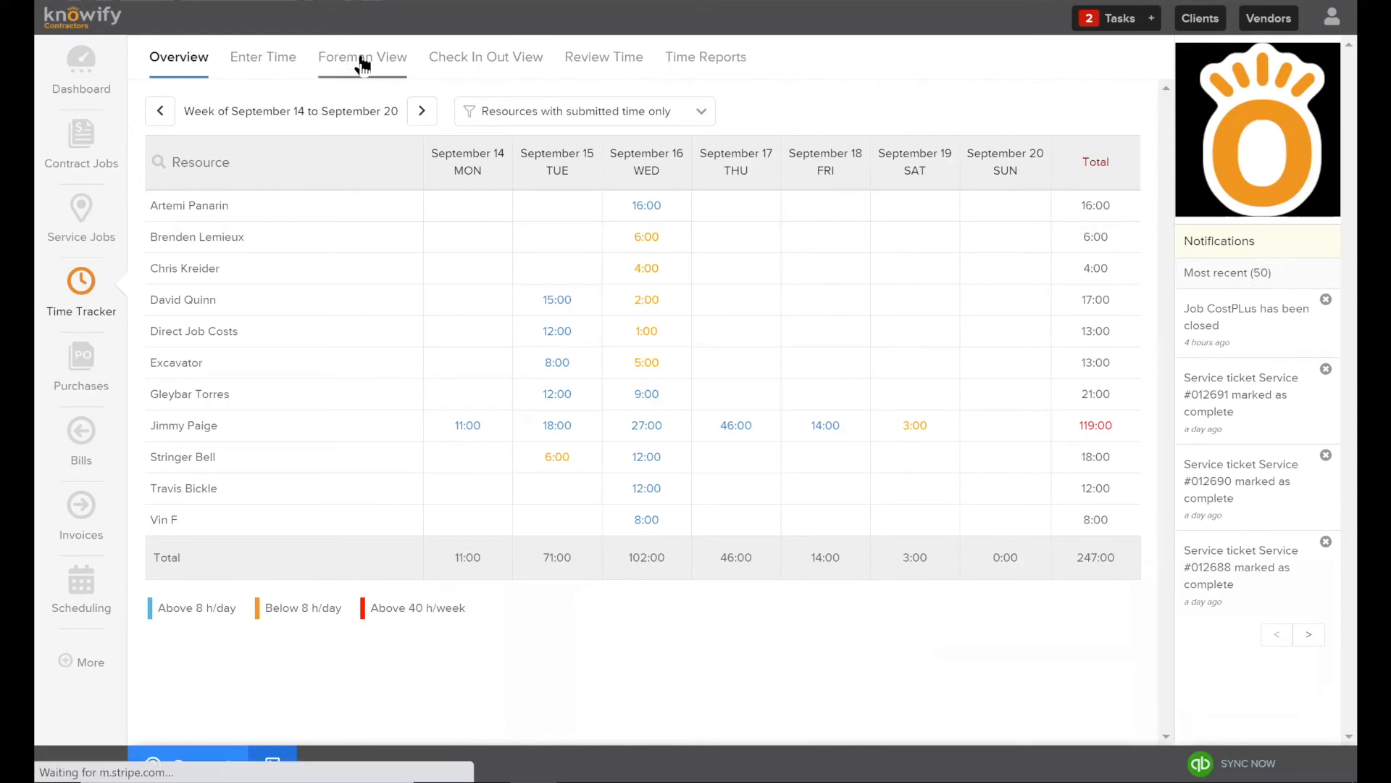
click(280, 62)
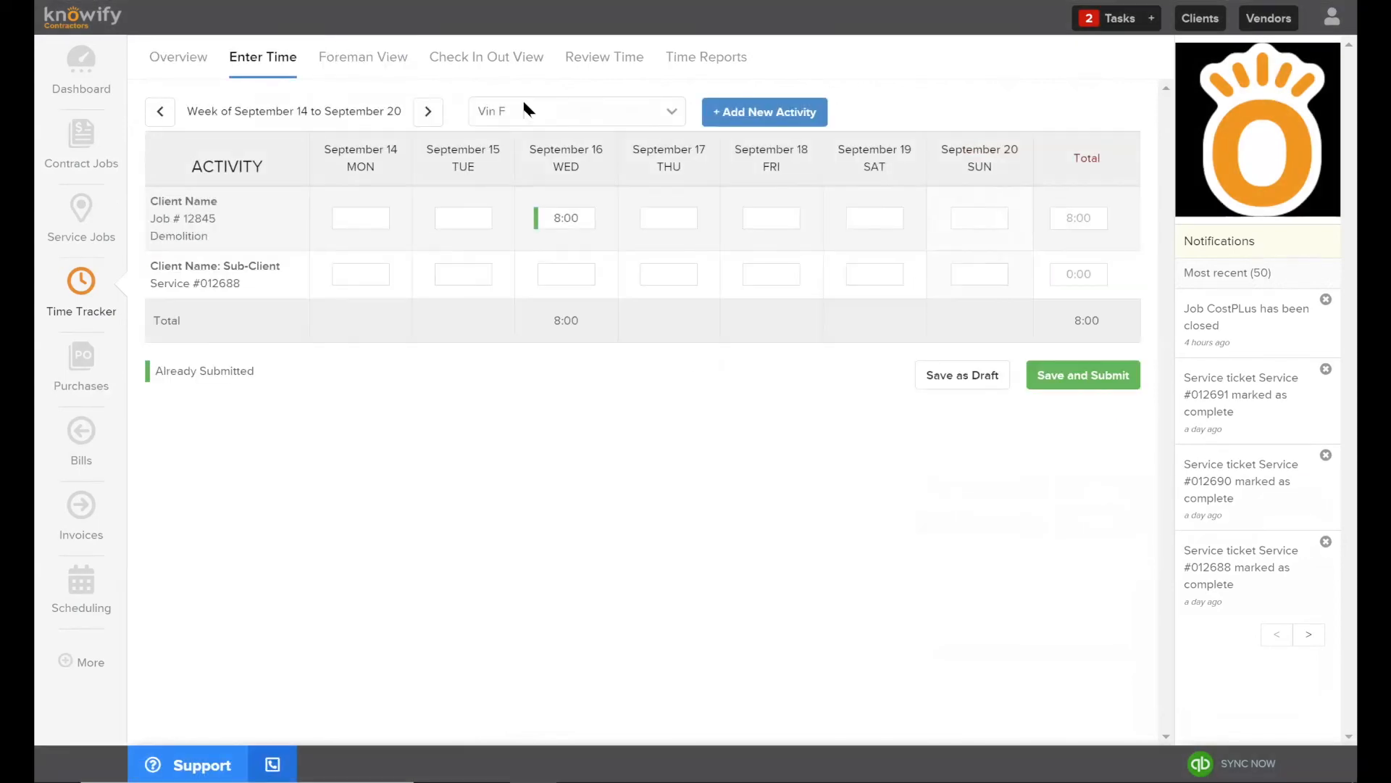
click(523, 109)
click(631, 285)
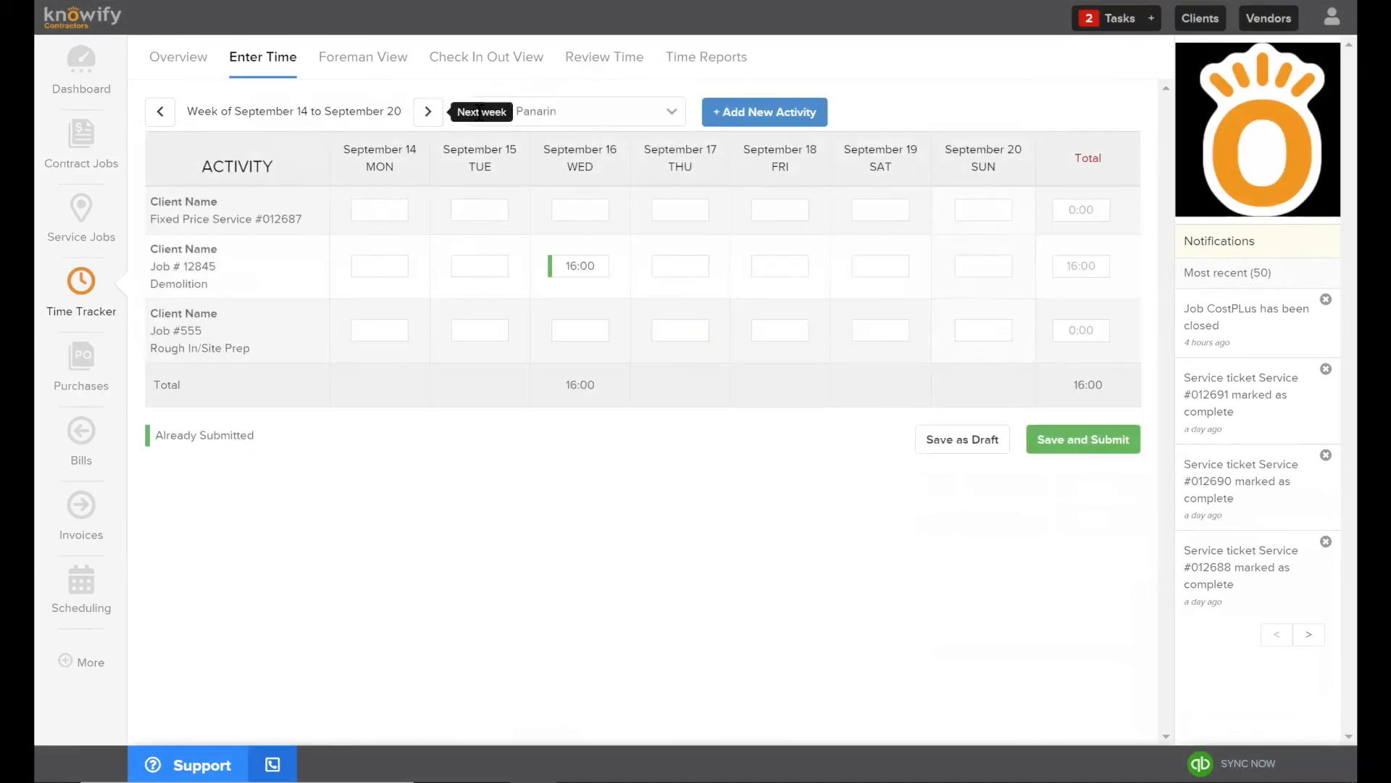
click(428, 113)
click(427, 113)
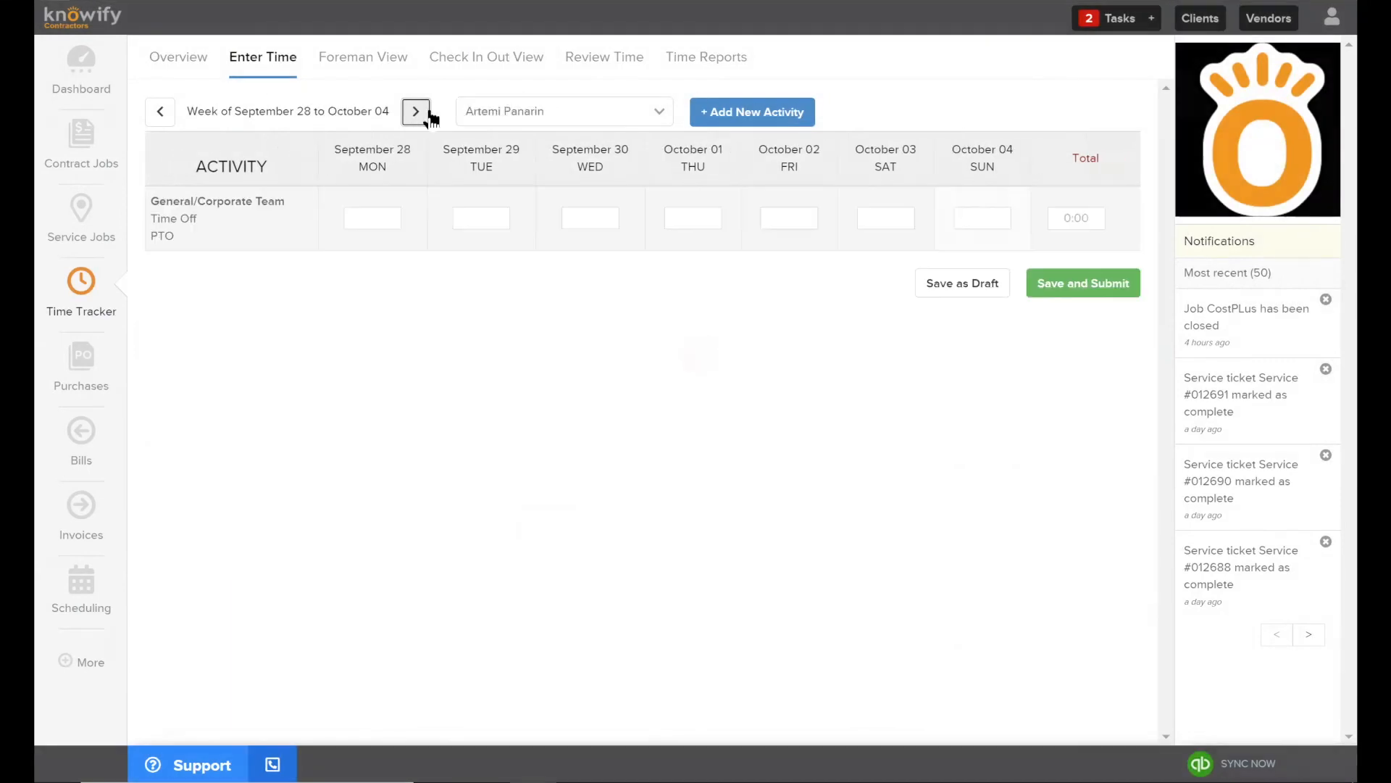
Record 8 hours of PTO for the foreman on both September 29 and September 30.
click(485, 221)
click(508, 172)
text(8)
click(643, 355)
click(576, 220)
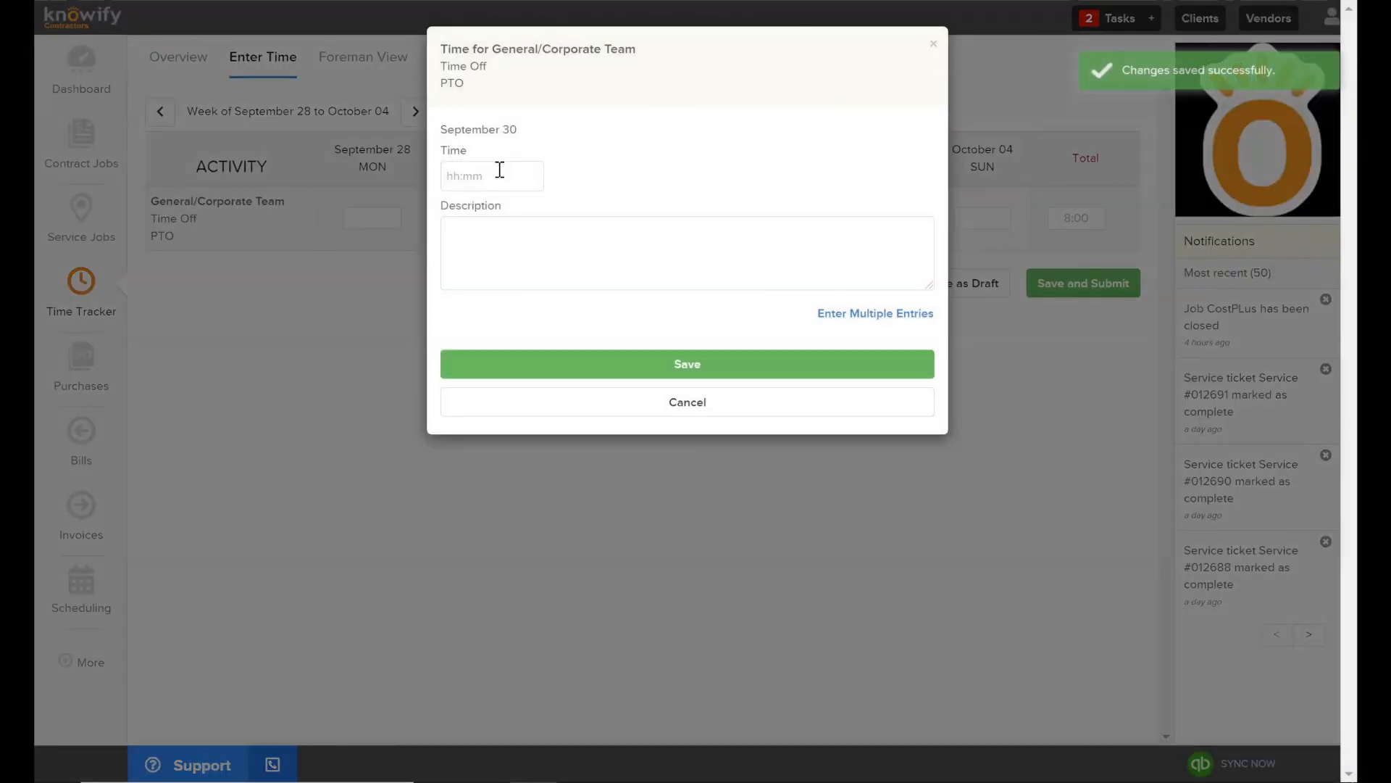
click(500, 173)
text(8:00)
click(689, 362)
Record 8 hours of PTO for the foreman on both October 01 and October 02.
click(685, 220)
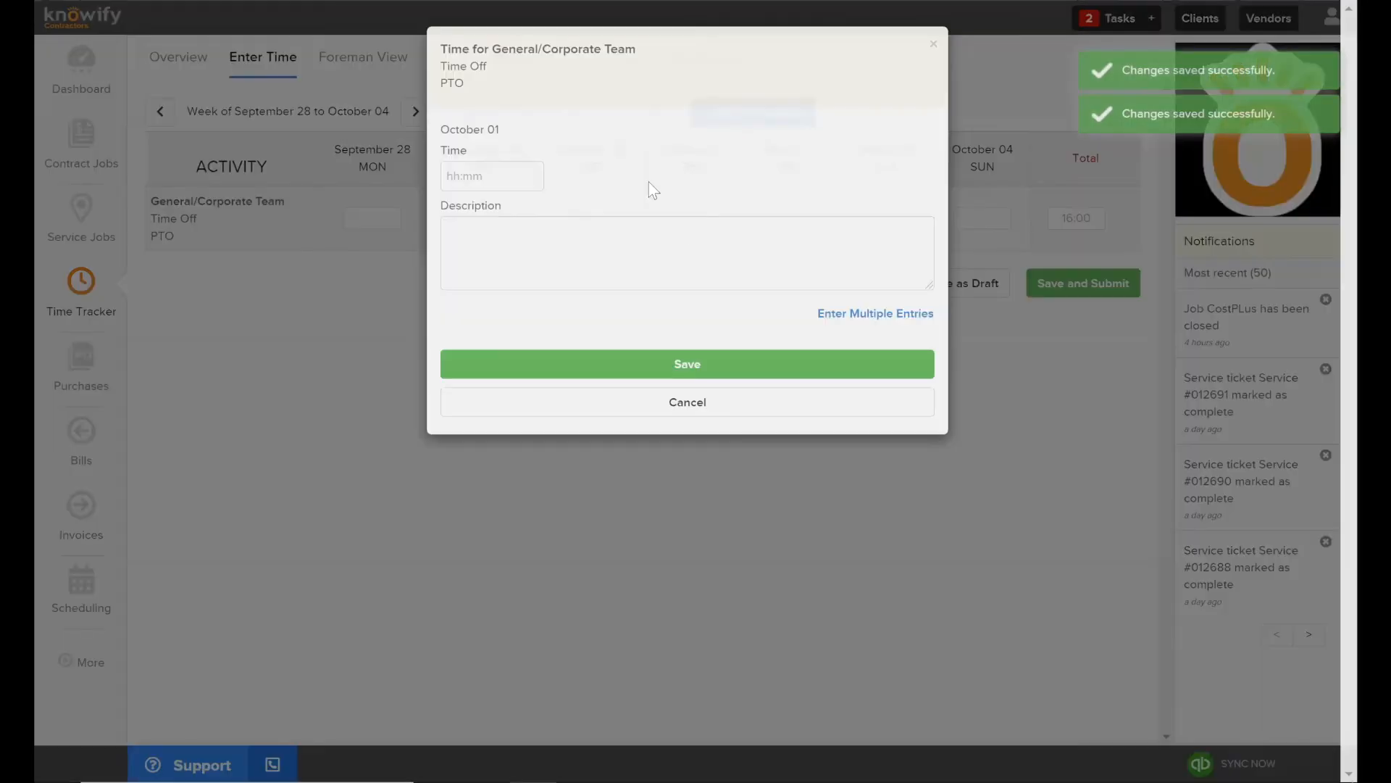
click(503, 176)
text(8)
click(689, 363)
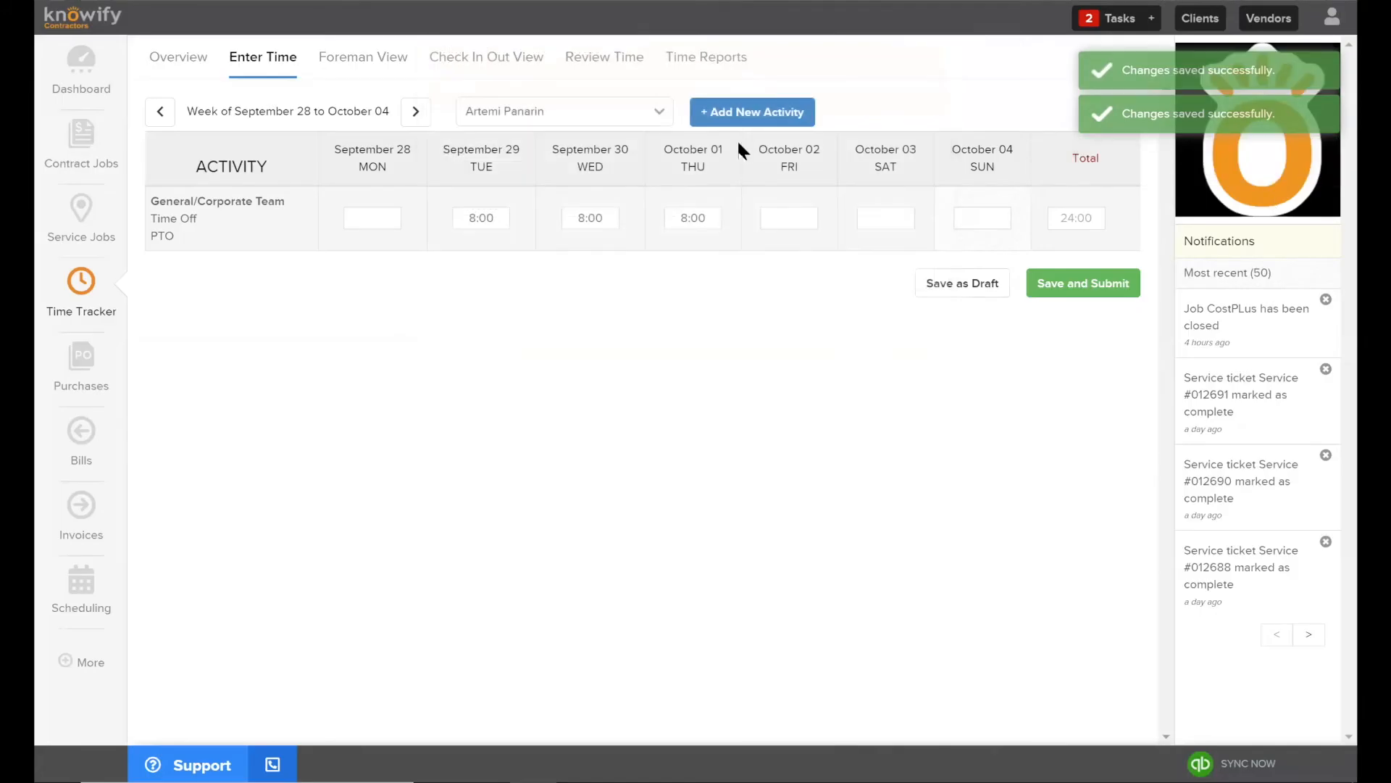
click(788, 219)
click(489, 177)
text(8)
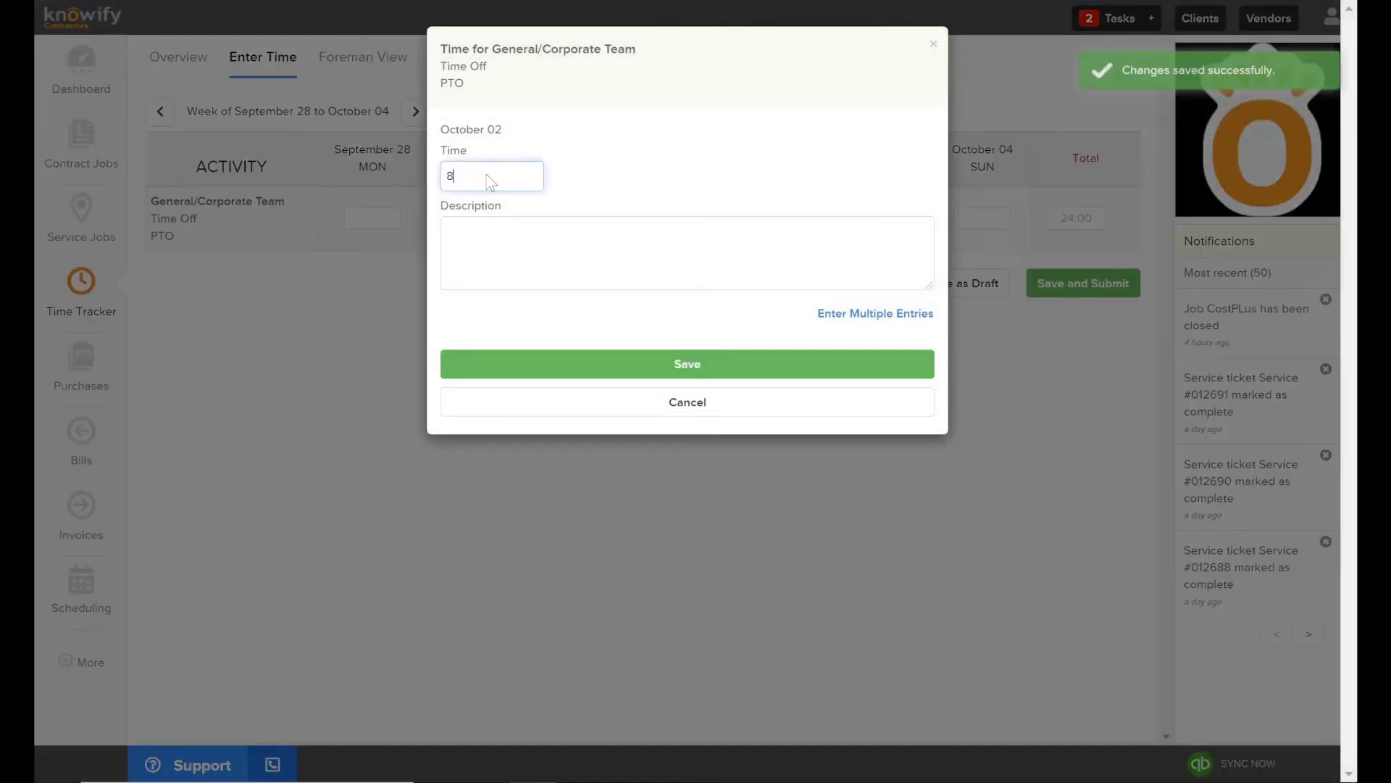
click(689, 366)
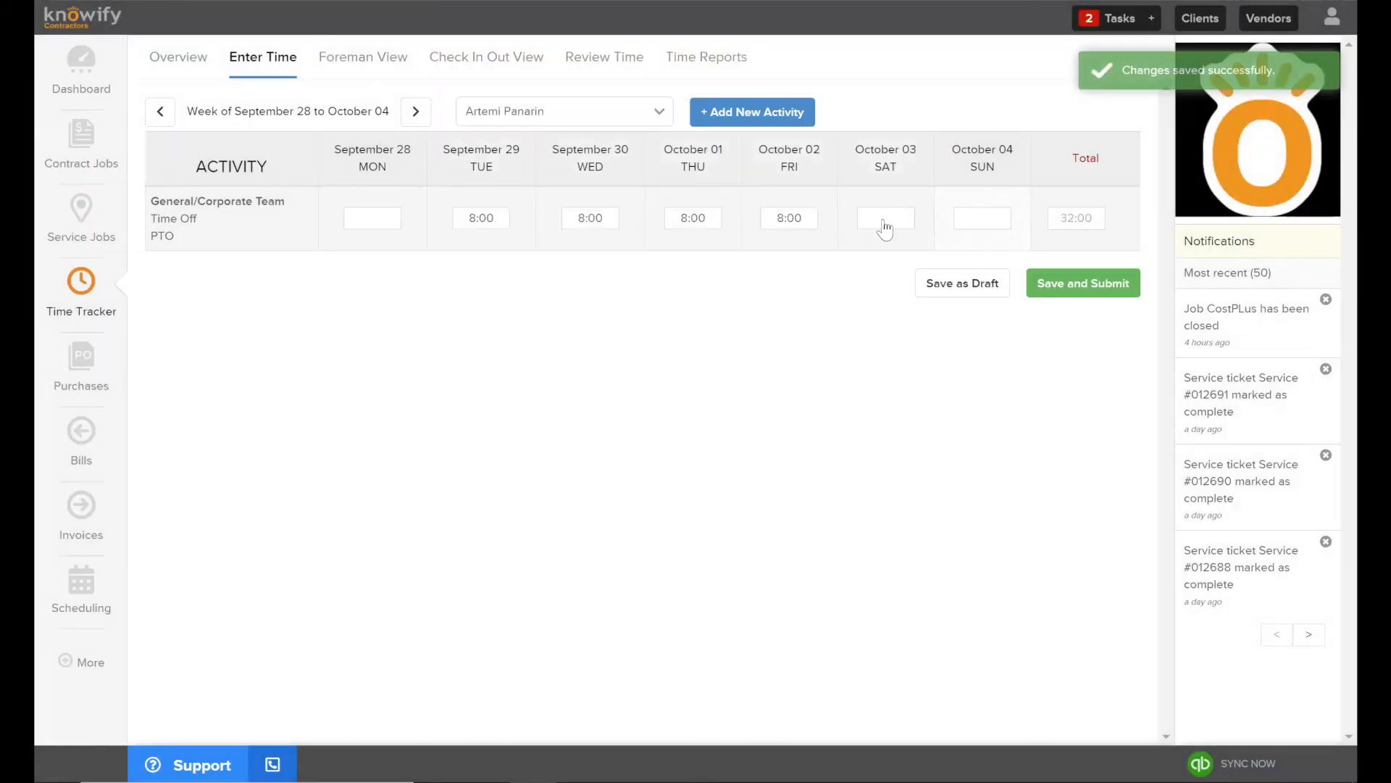
Leave October 03 without time, record 8 hours of PTO on September 28, and submit the foreman's timesheet.
click(884, 220)
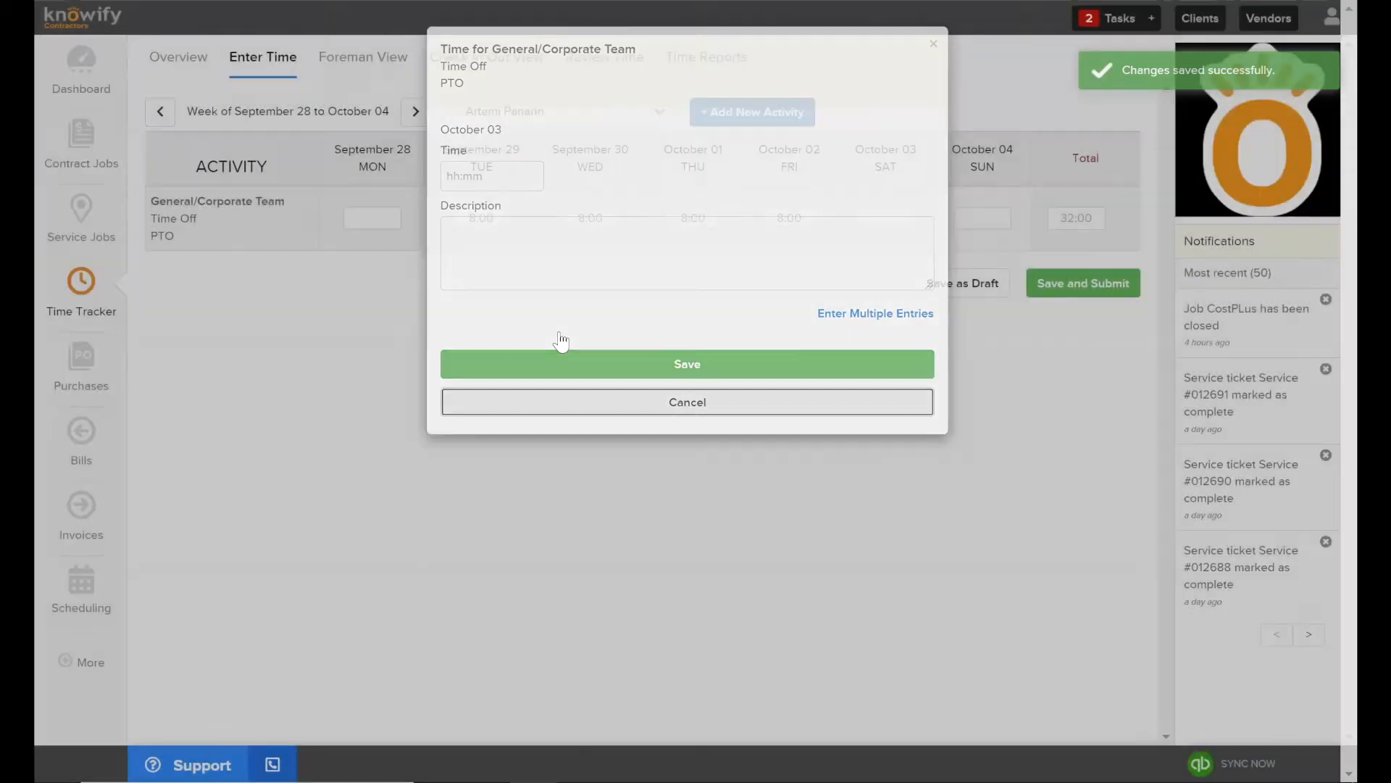
click(397, 224)
click(500, 173)
text(8)
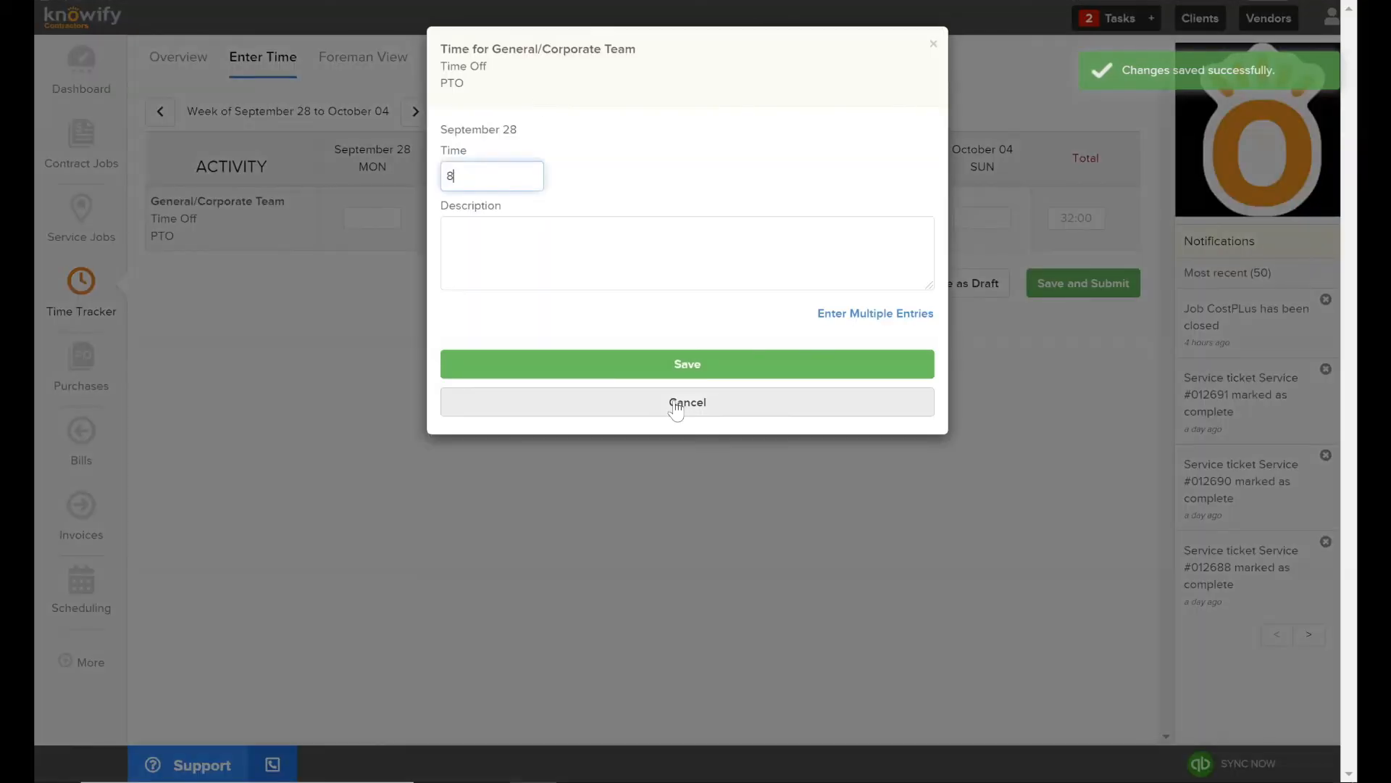
click(677, 362)
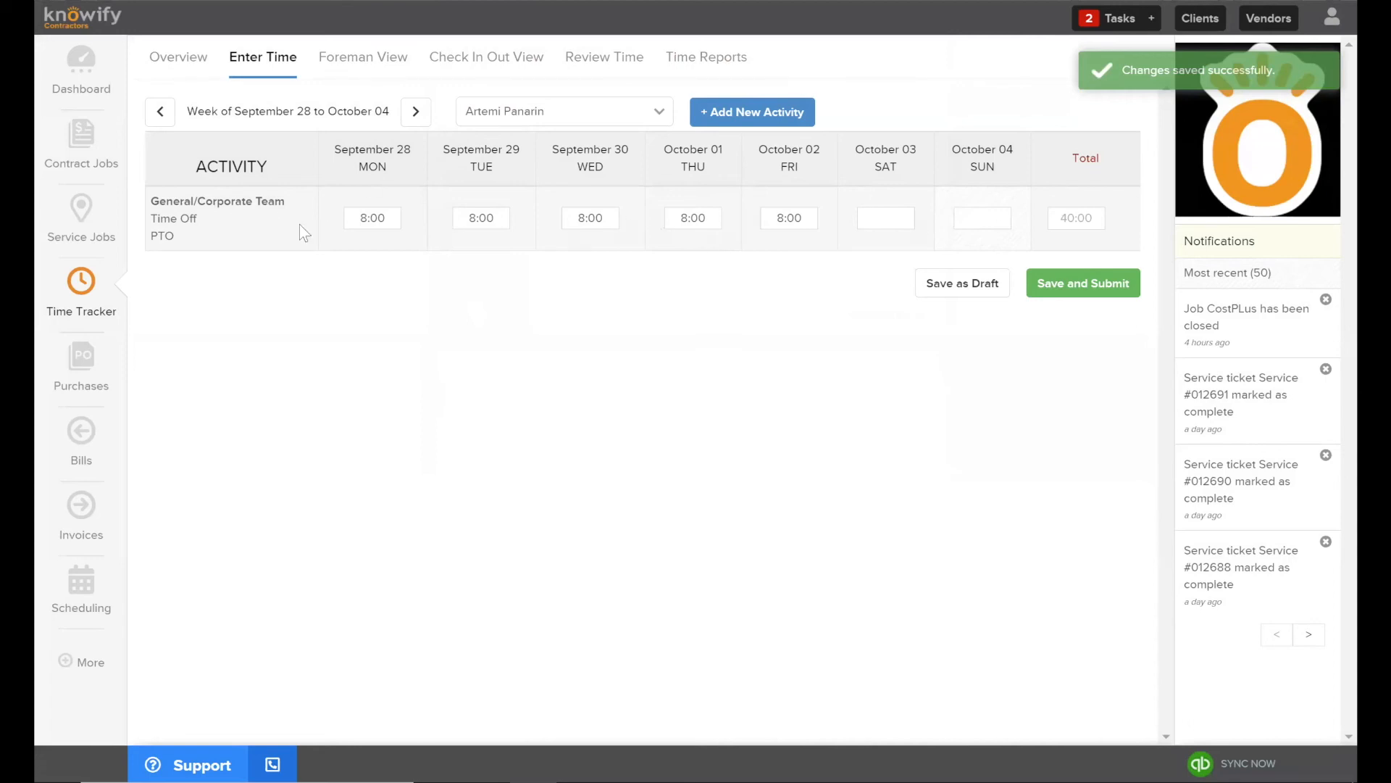
click(1063, 284)
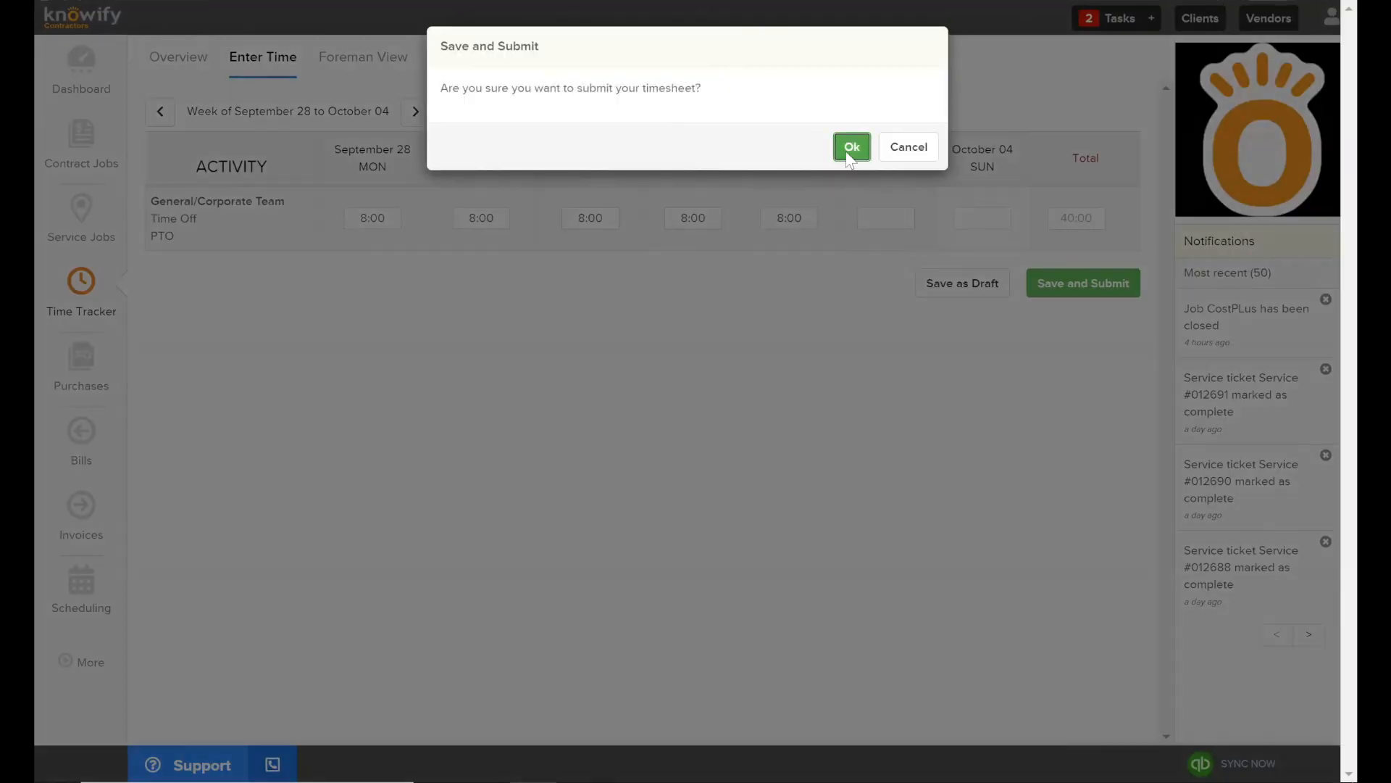
click(848, 147)
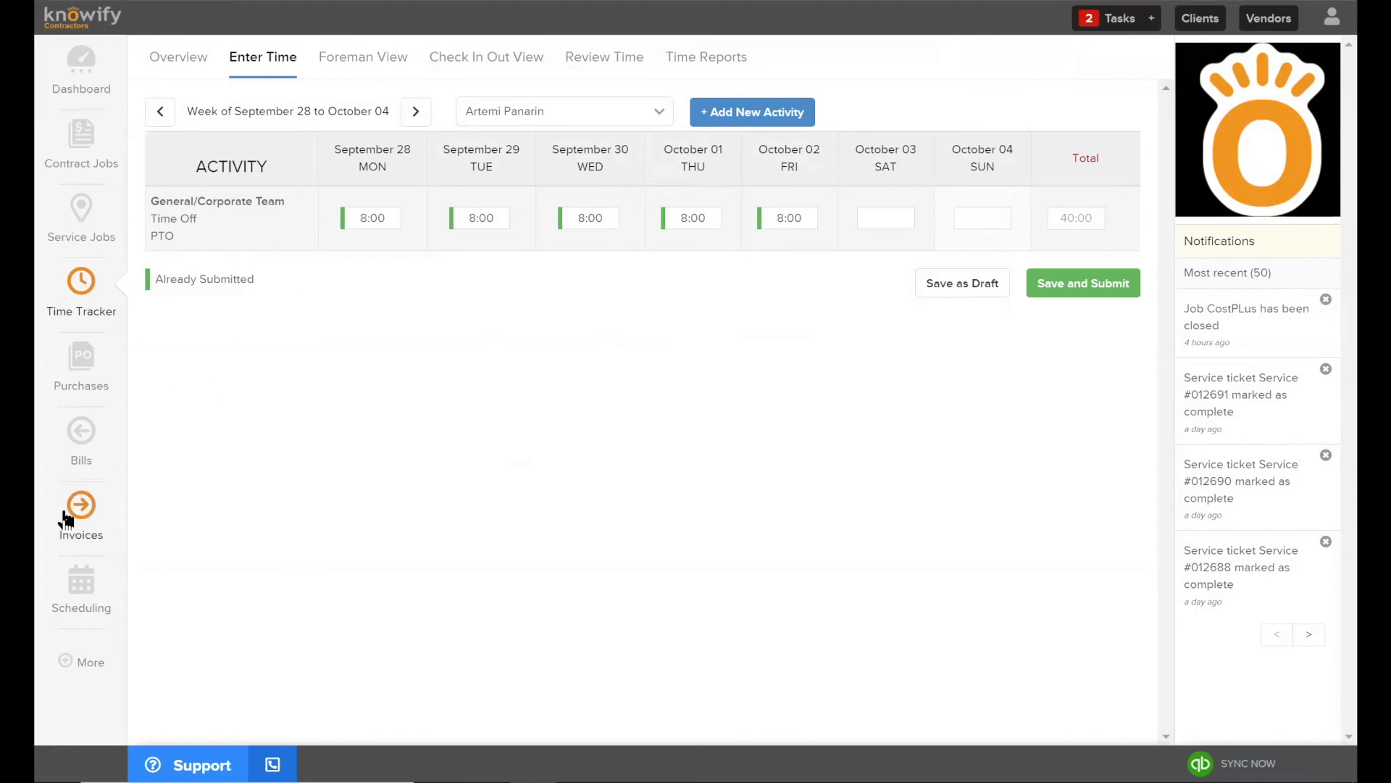
Open the Time Off internal project and review its labor time entries and available reports.
click(84, 662)
click(177, 660)
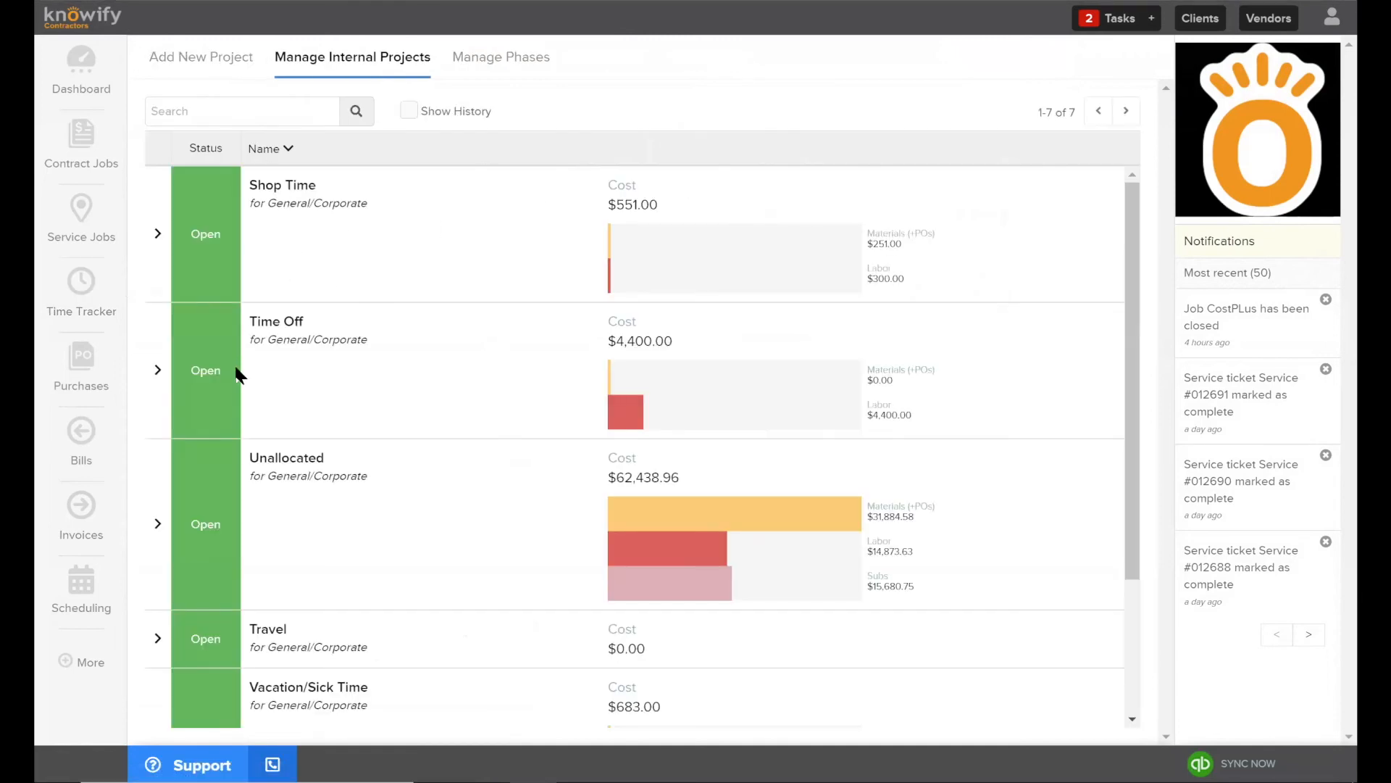
click(182, 380)
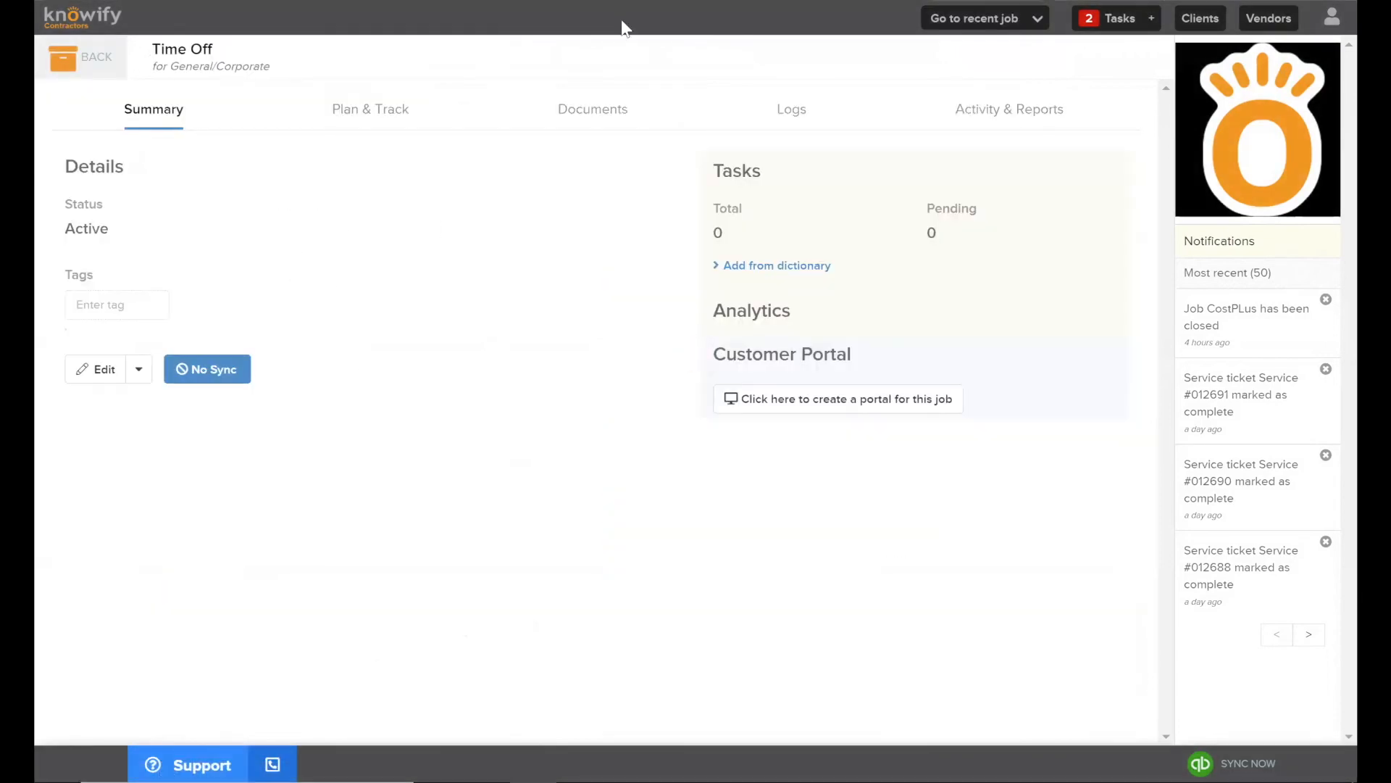
click(957, 112)
click(544, 186)
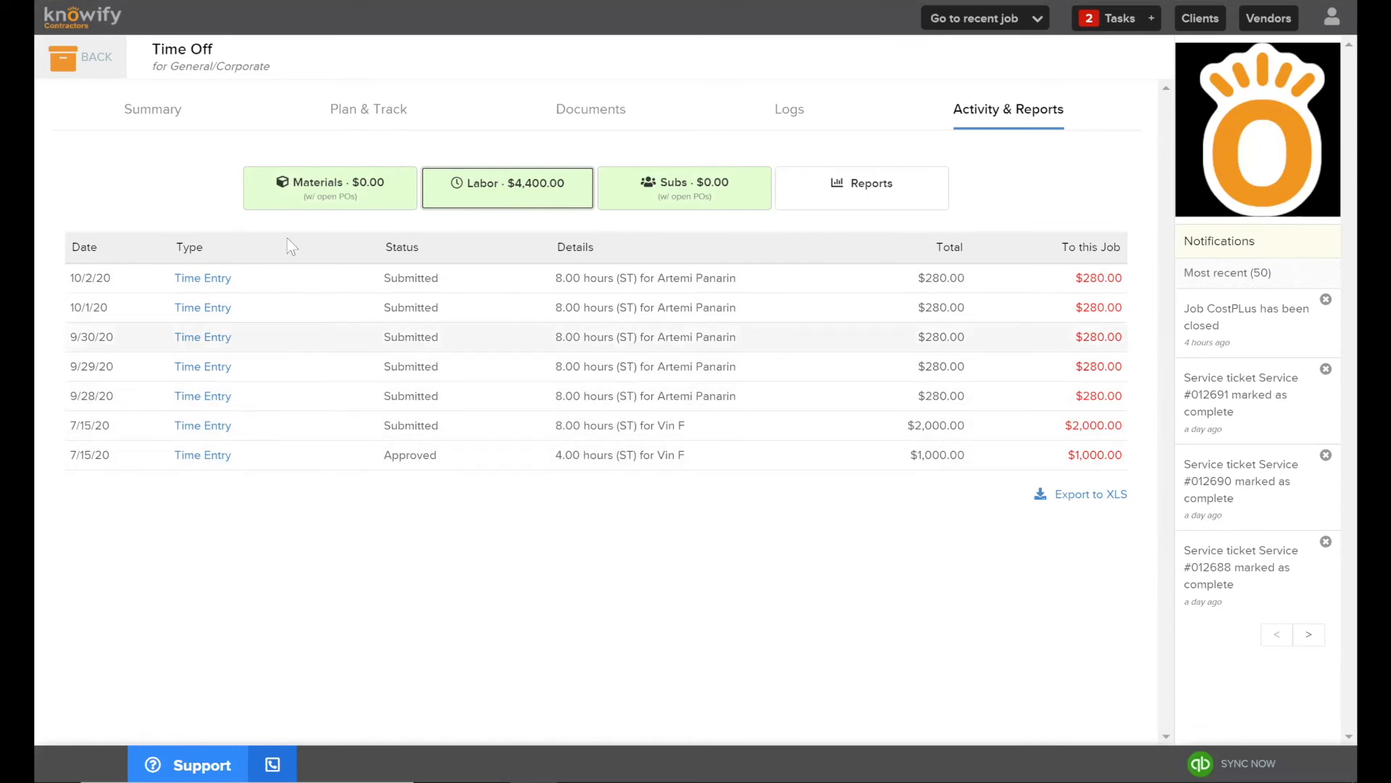
click(838, 186)
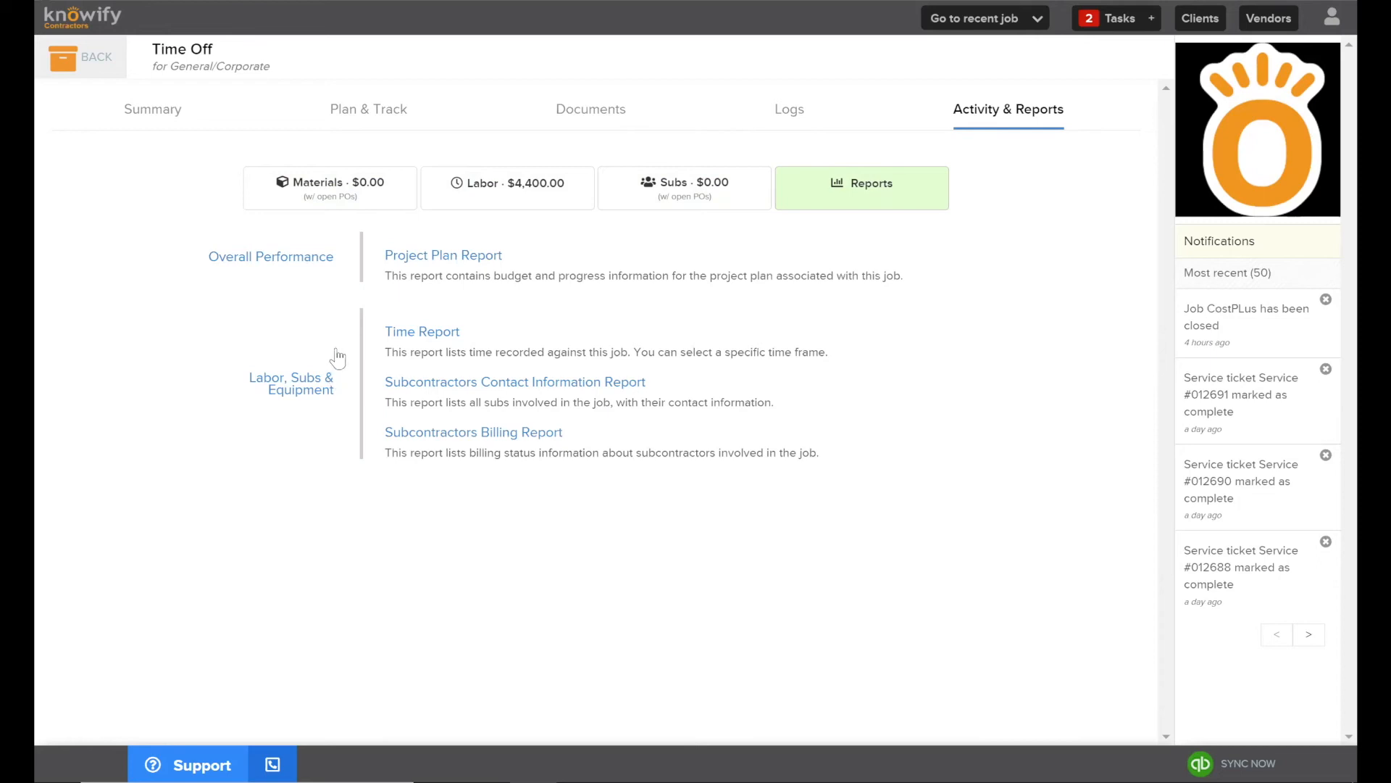
Return to the scheduling Job Board and extend Job #555's Rough In/Site Prep phase through September 26.
click(88, 73)
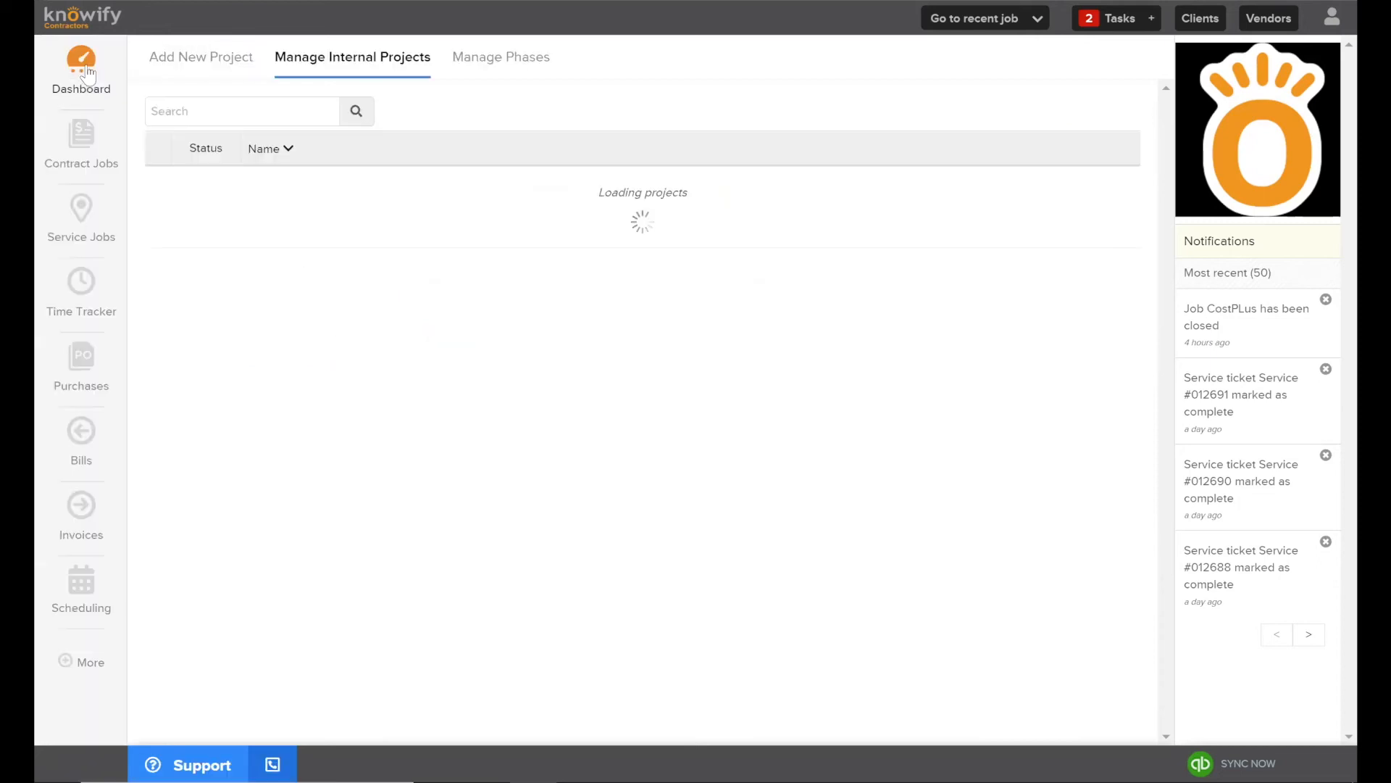
click(81, 596)
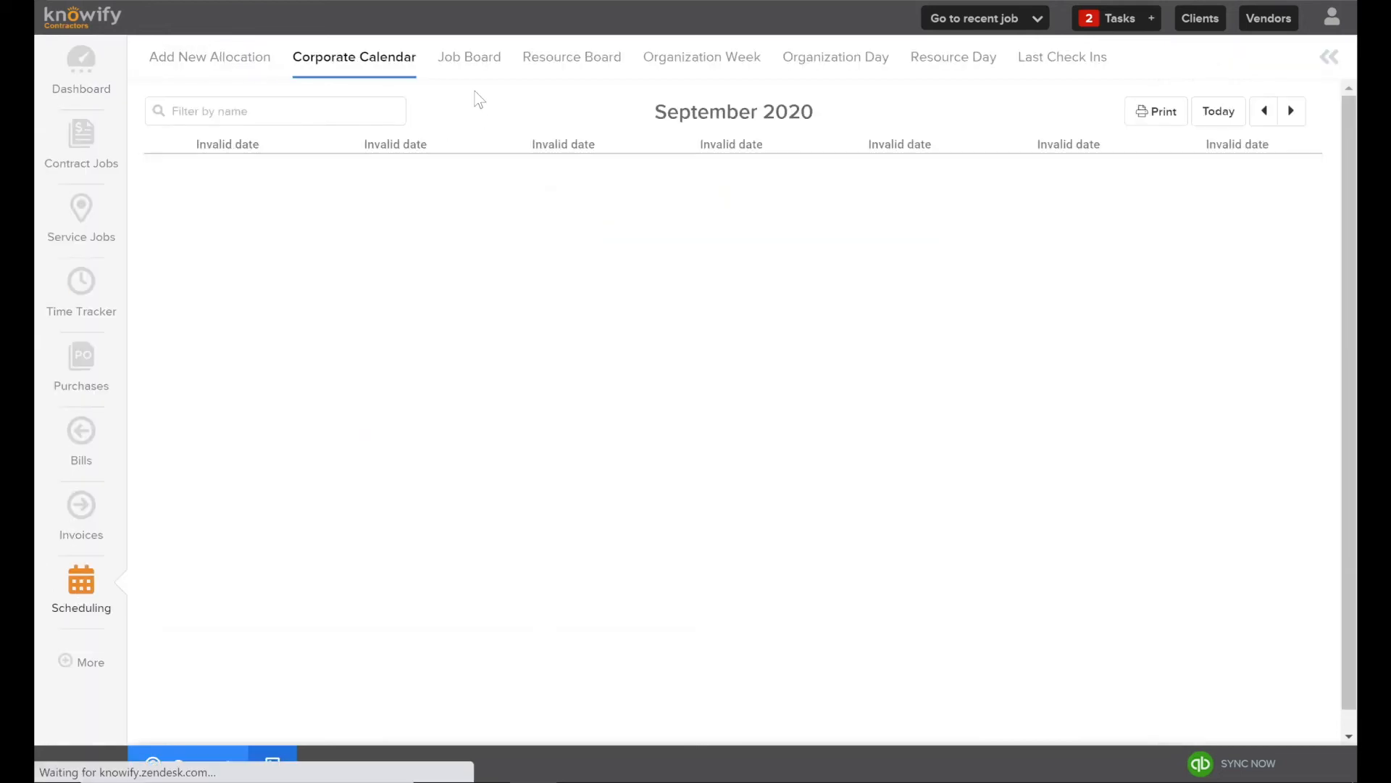
click(466, 57)
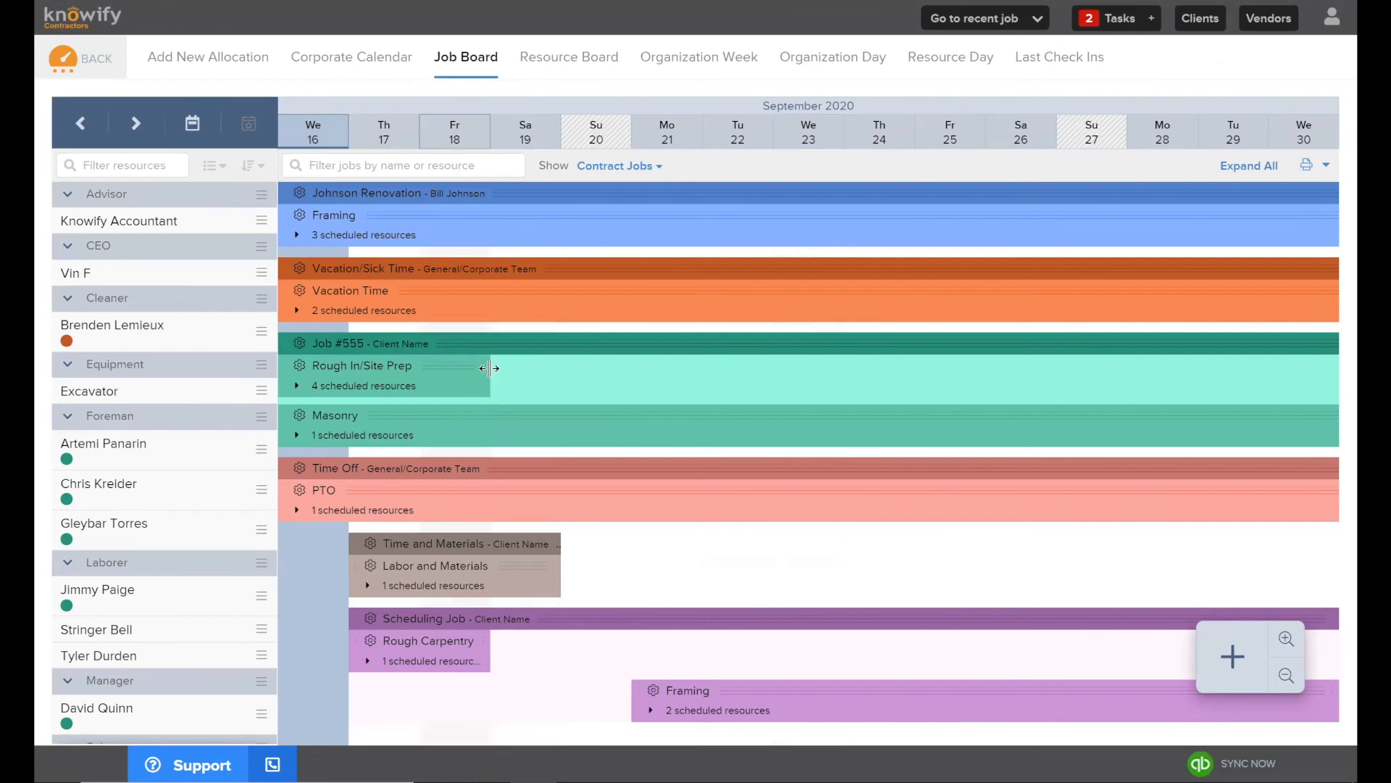
drag(488, 368, 845, 362)
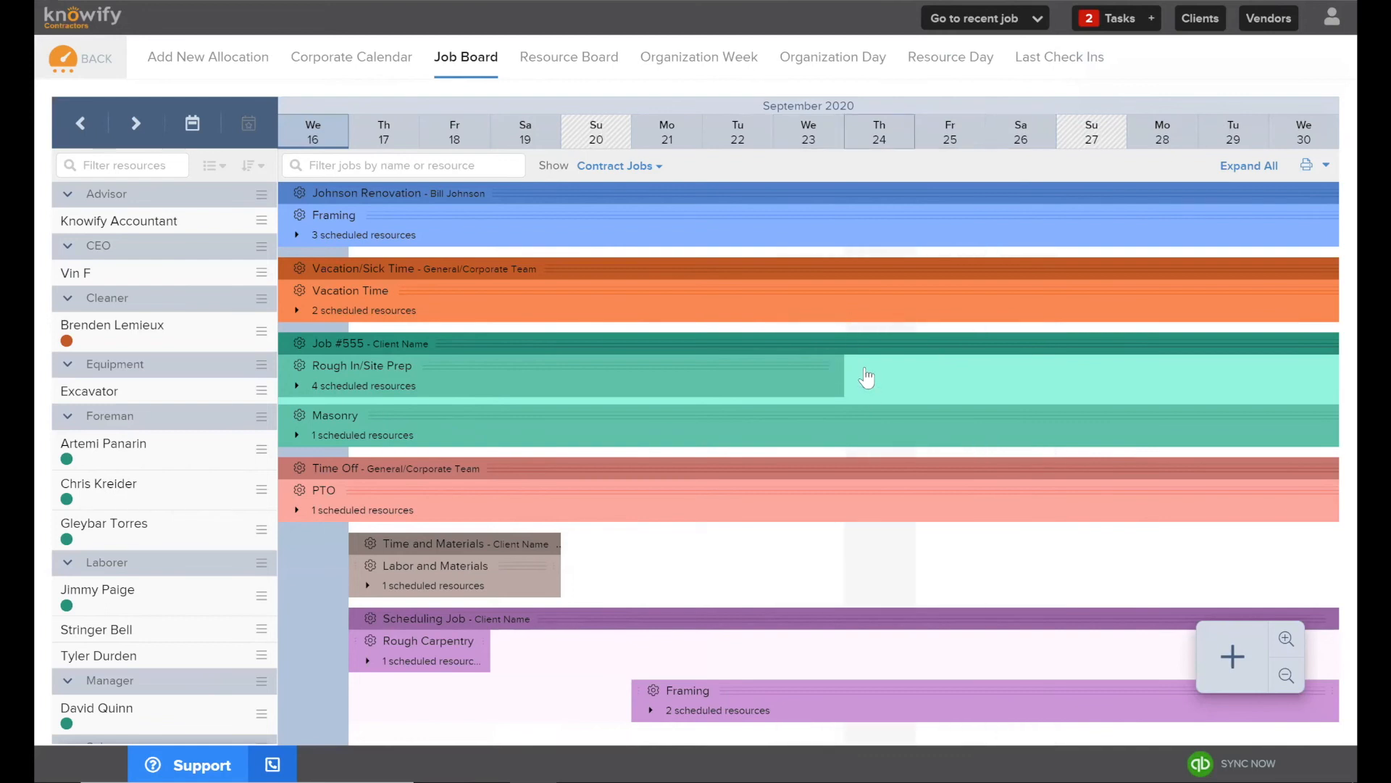
drag(866, 377, 1036, 366)
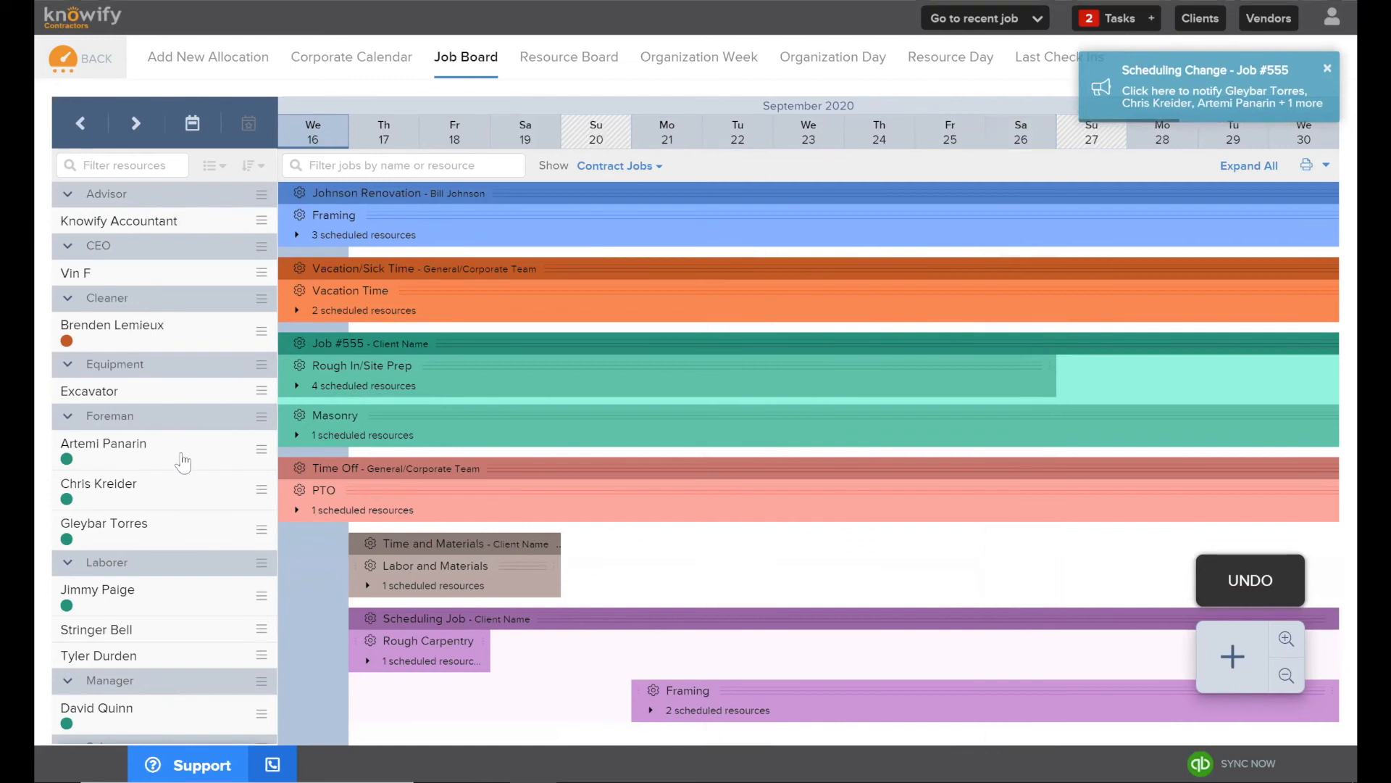
Allocate the second listed laborer full time to Job #555's Rough In/Site Prep and expand the phase's scheduled resources.
click(185, 627)
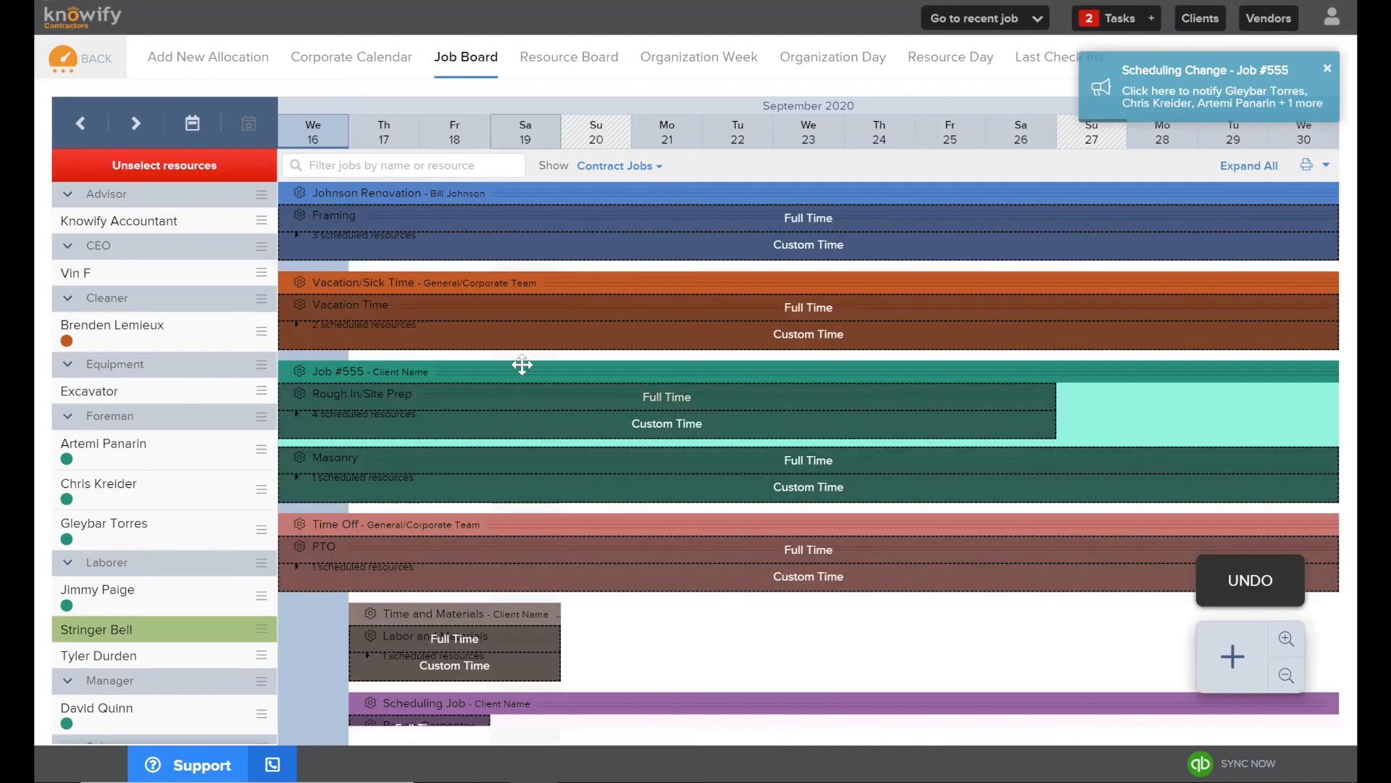
click(533, 410)
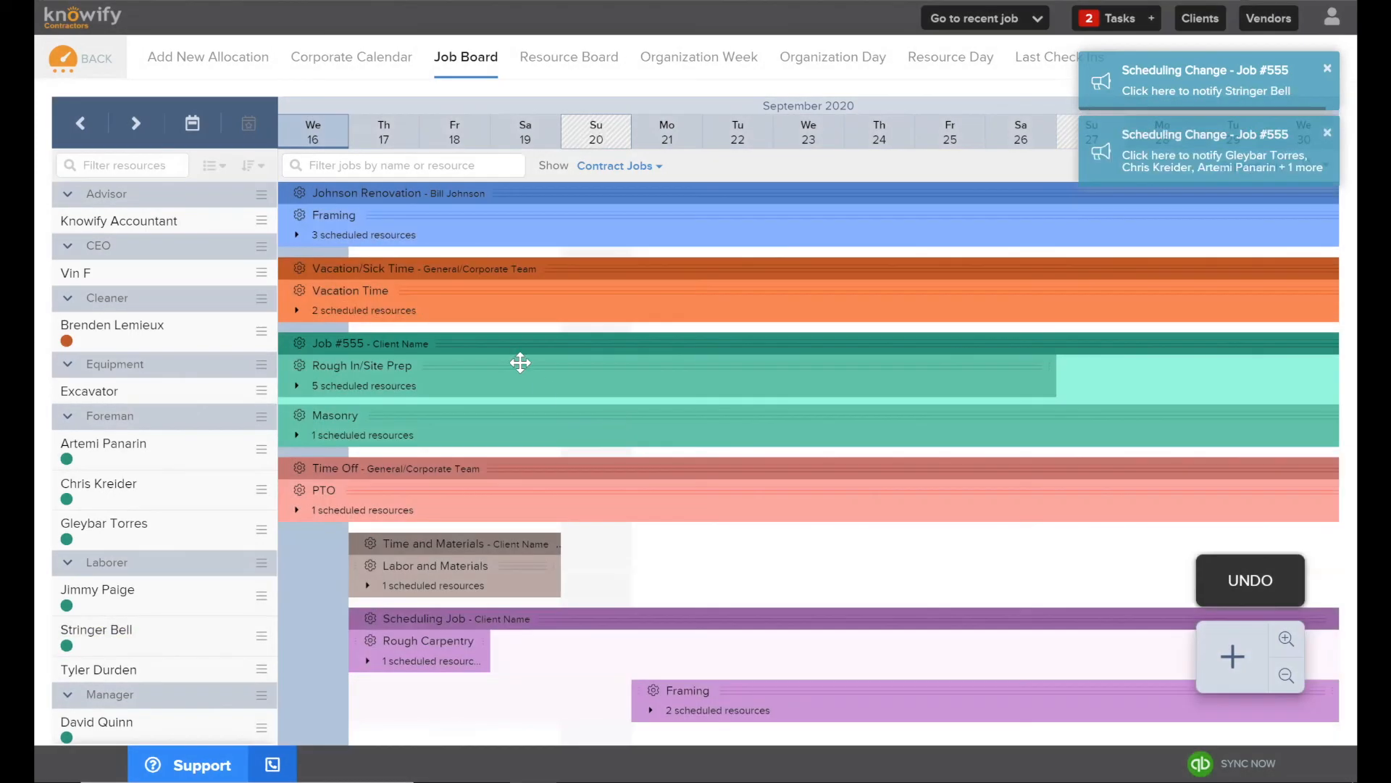
click(297, 389)
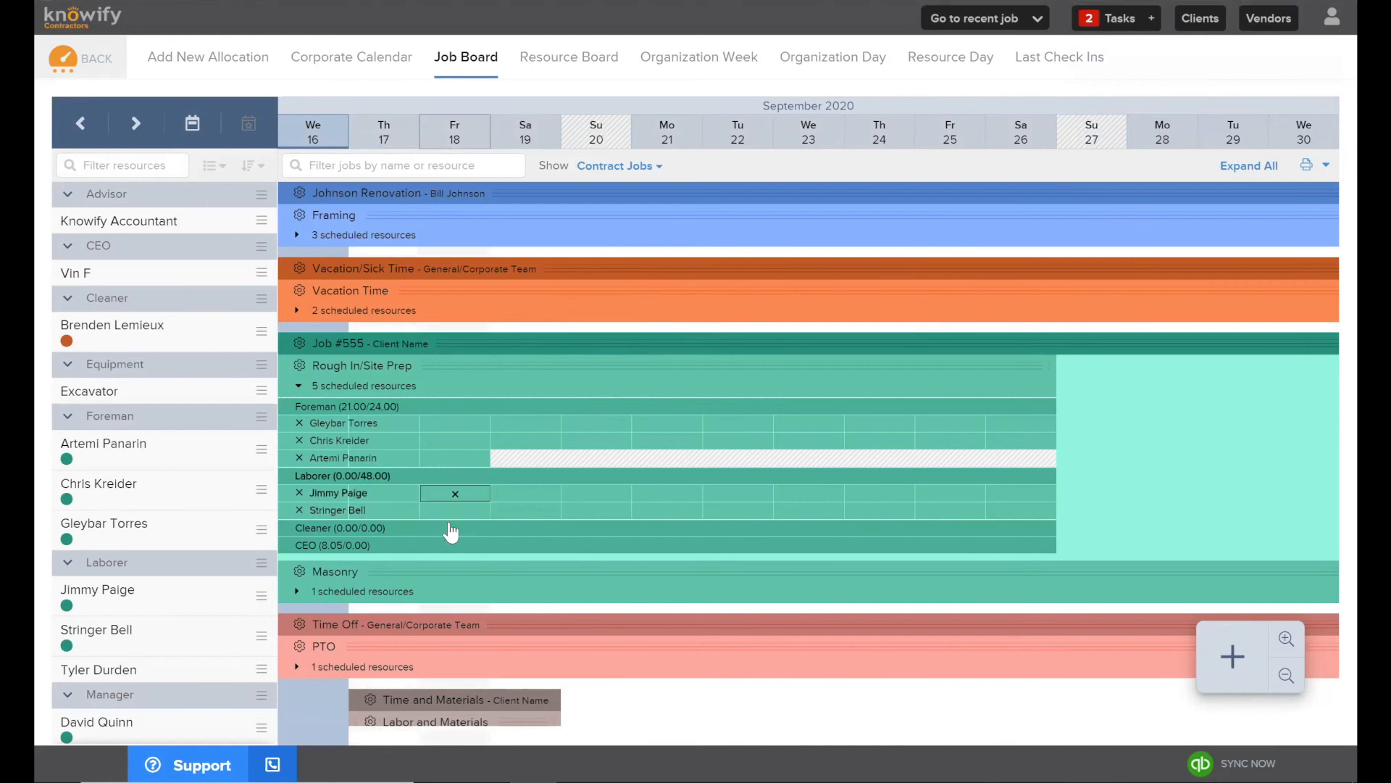
Remove the second laborer from Rough In/Site Prep on September 17, September 20 and September 23 through 26.
click(407, 513)
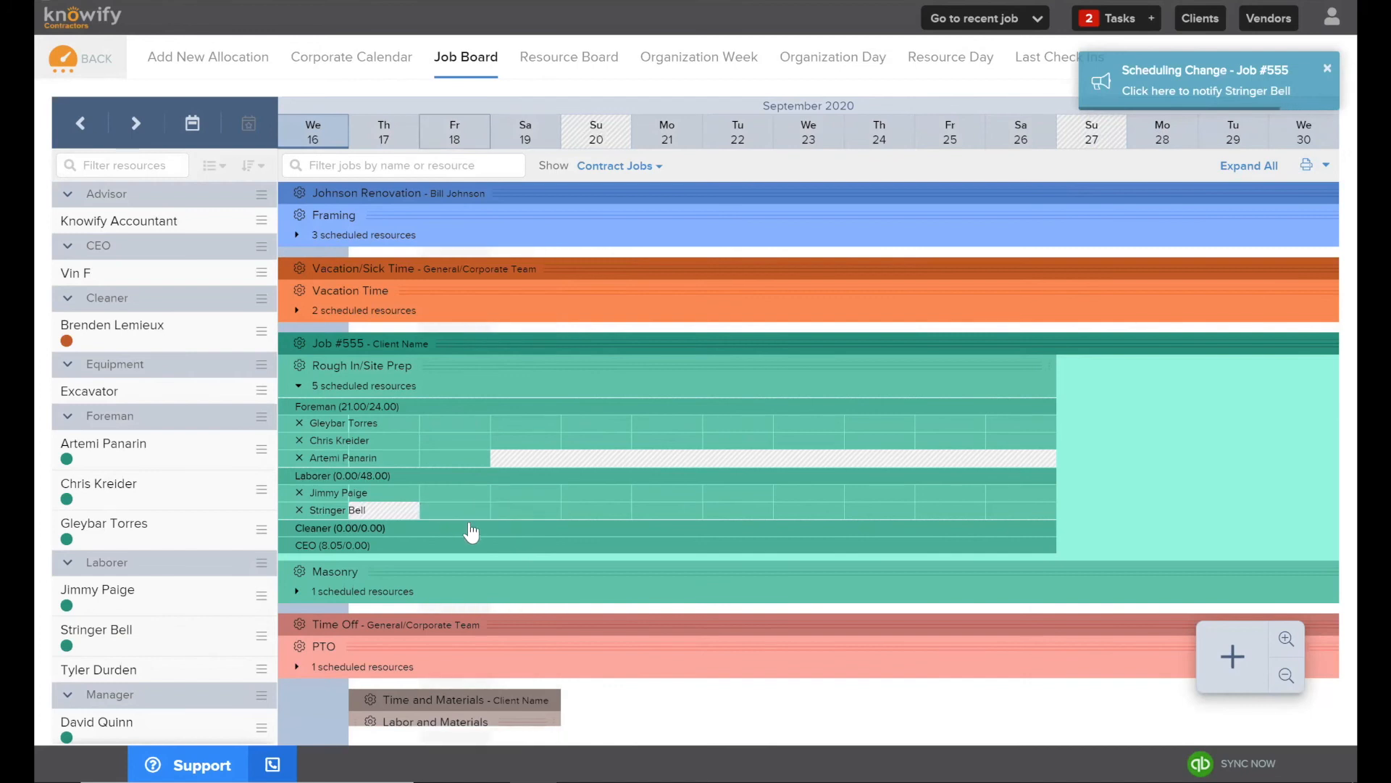
click(596, 512)
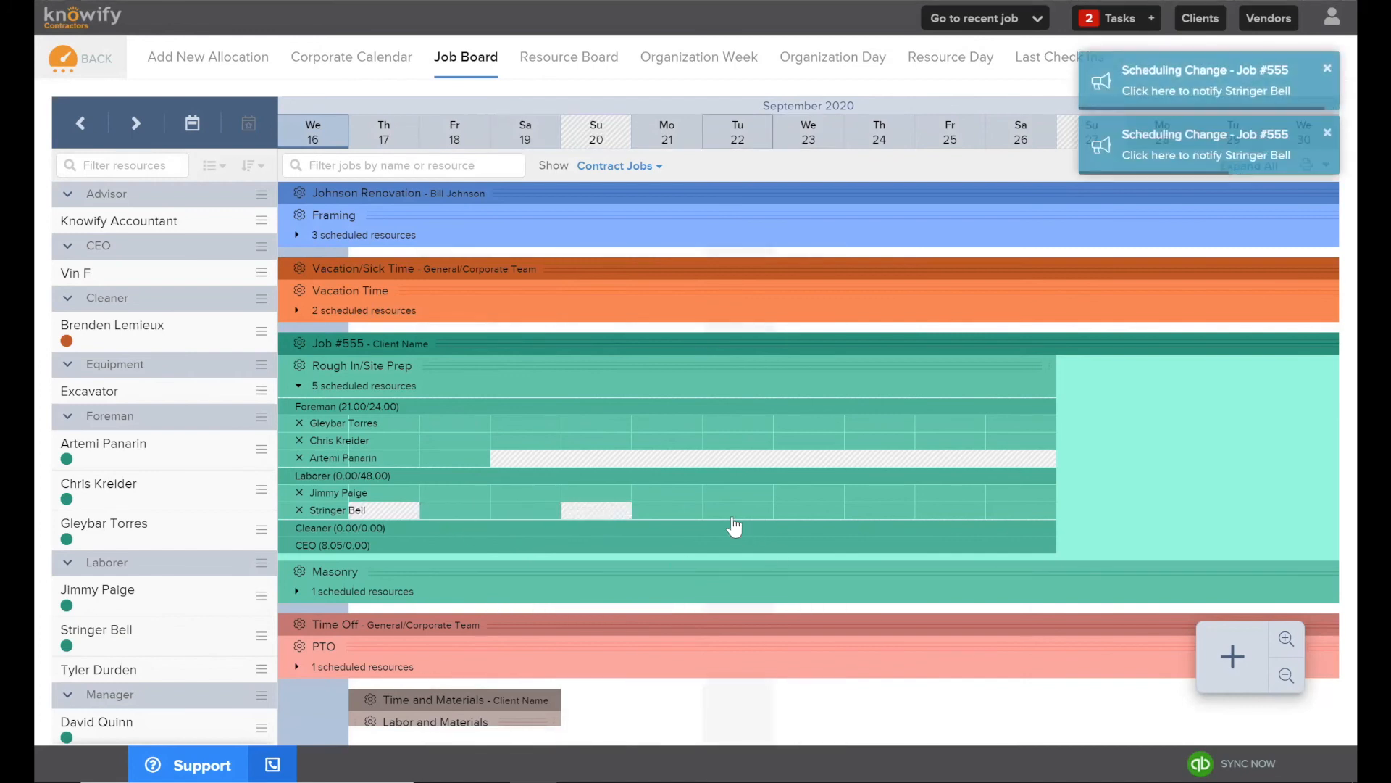
click(803, 512)
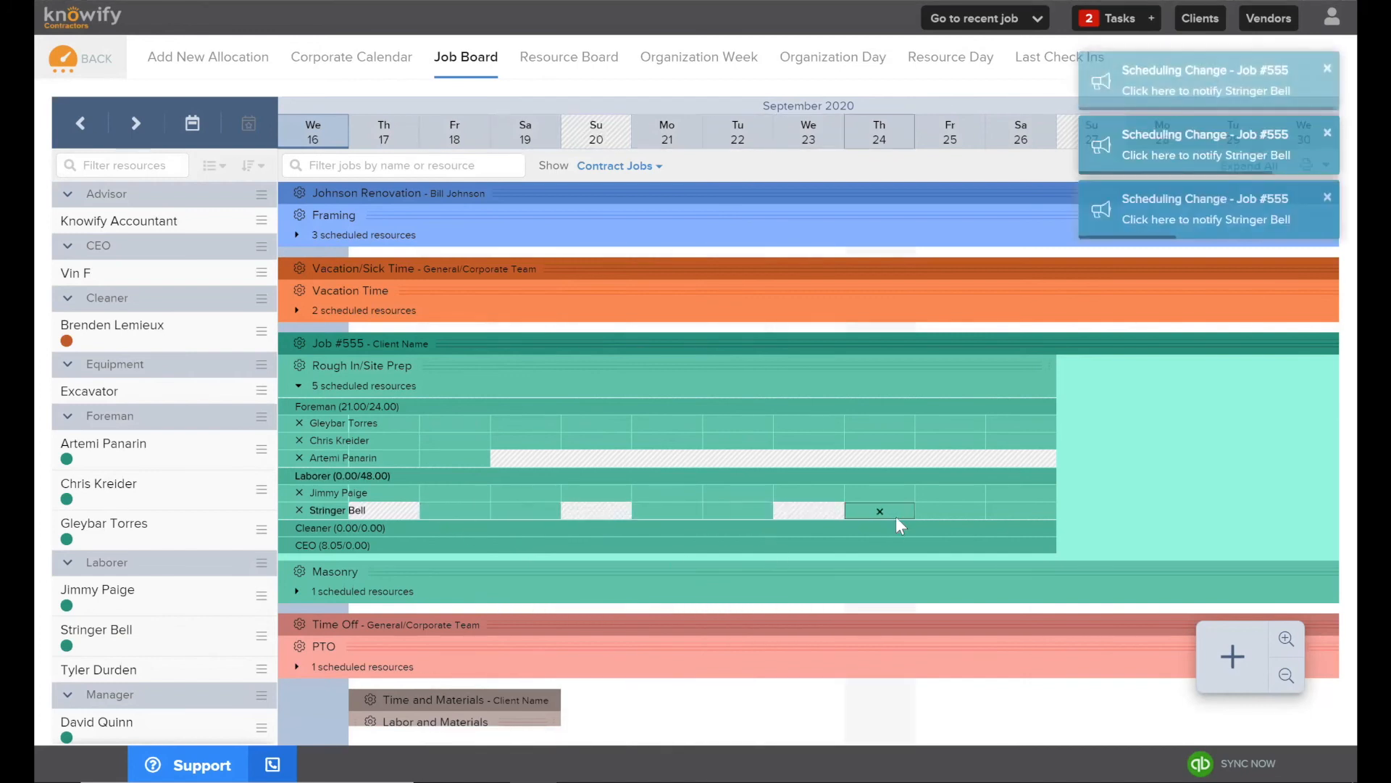
click(896, 516)
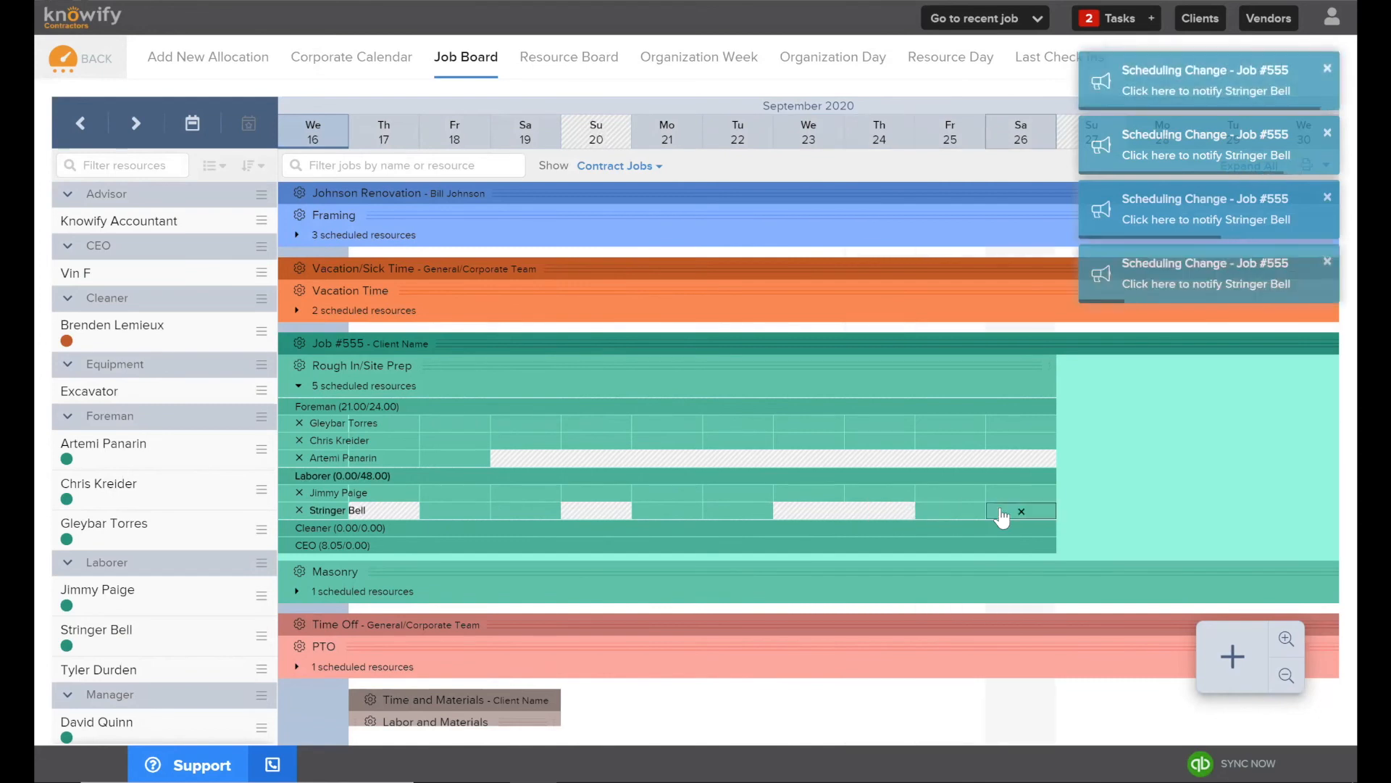
click(951, 510)
click(951, 515)
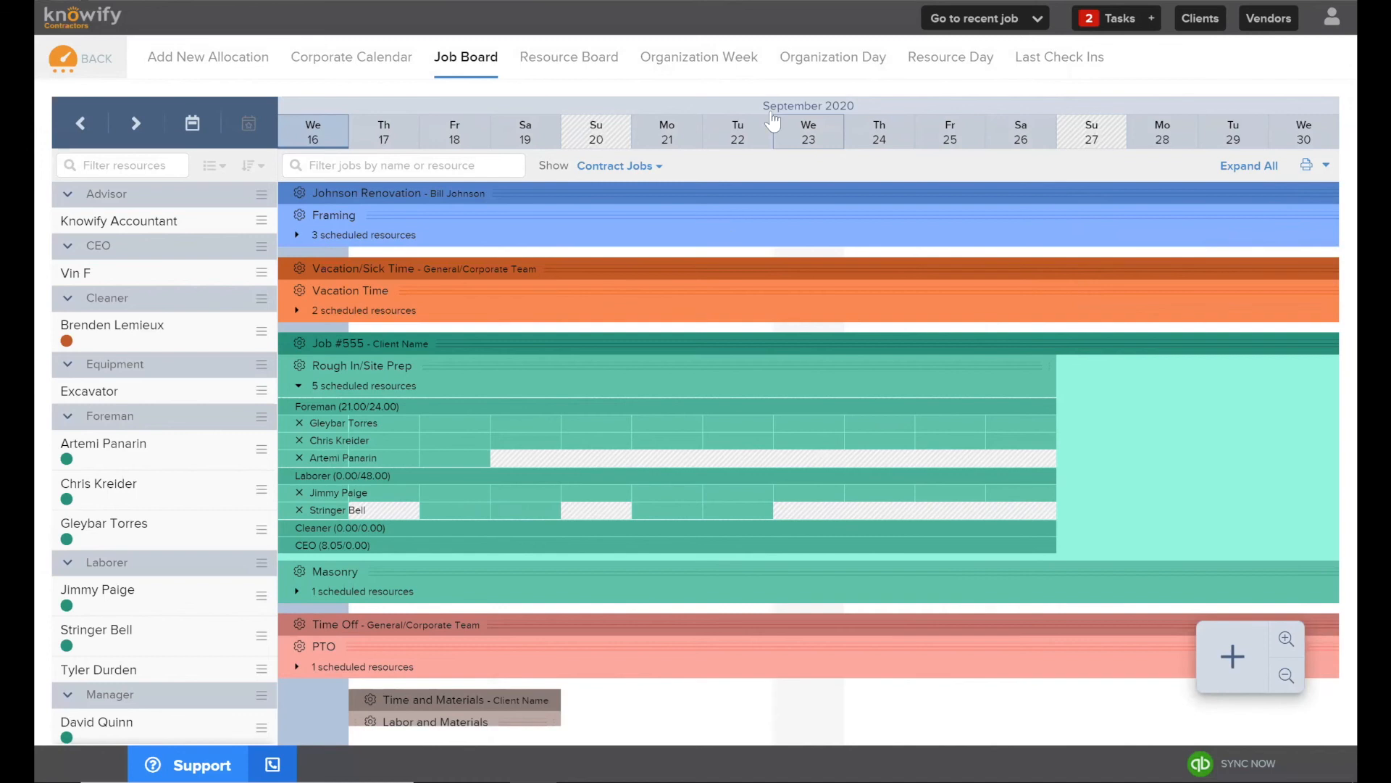
Return to the dashboard overview and view the support knowledge base's suggestions for that page.
click(1176, 17)
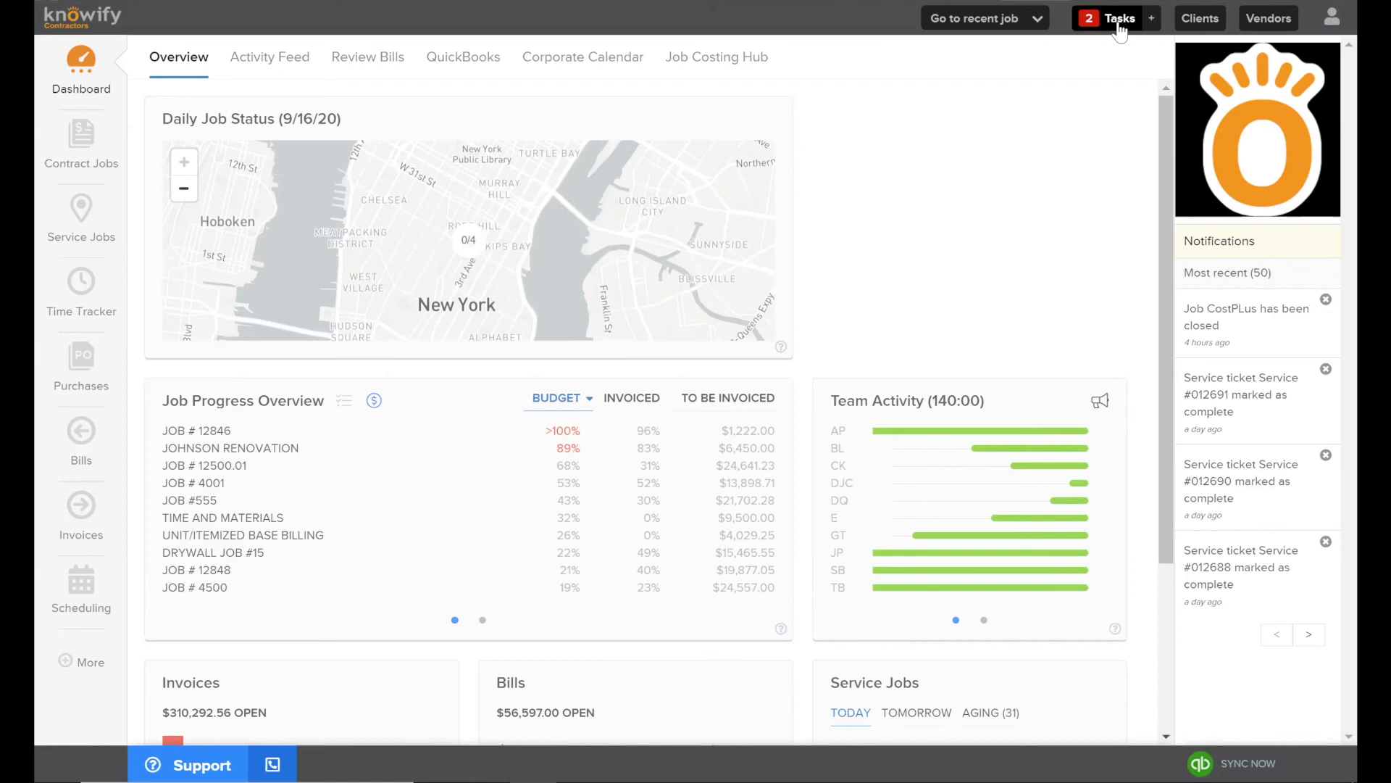
click(196, 763)
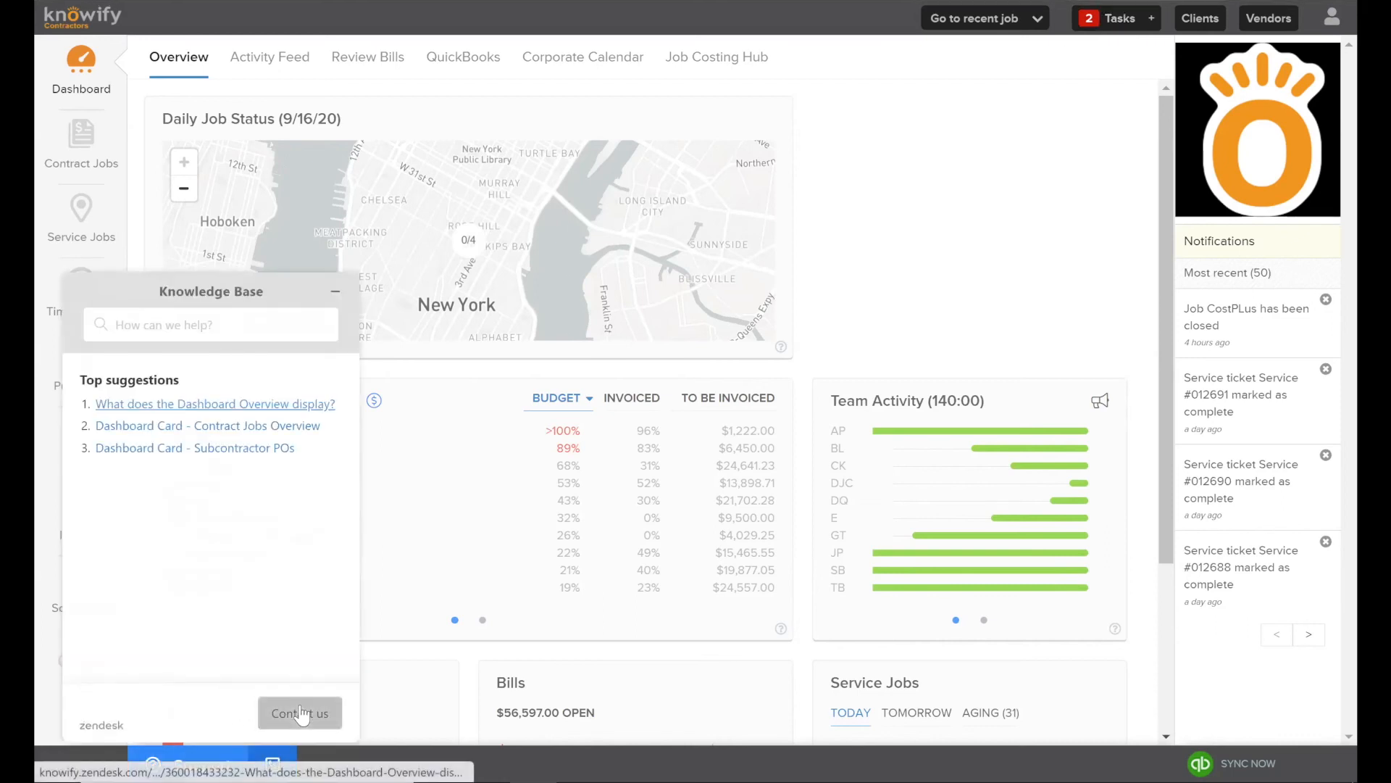
click(335, 292)
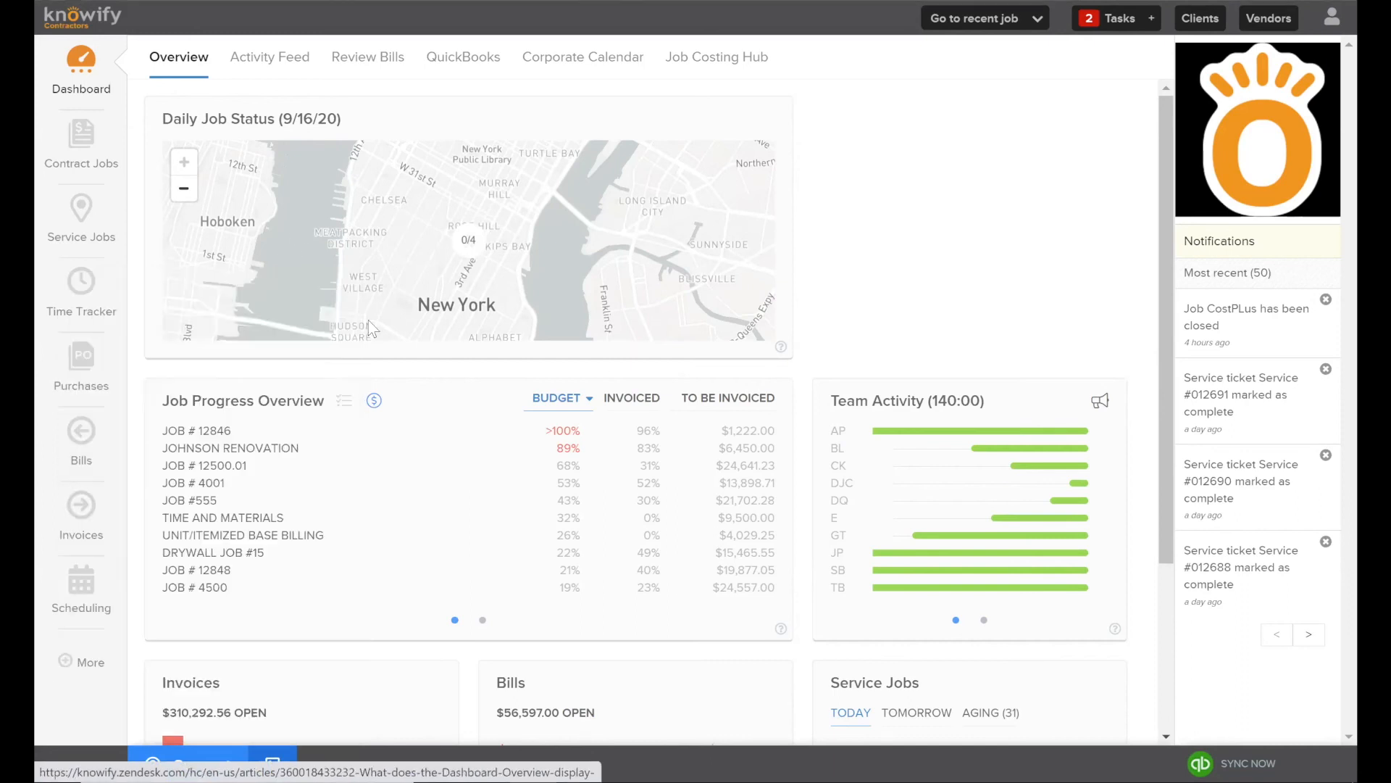
Open the task manager and filter the list to tasks created by the current user, including history.
click(1118, 21)
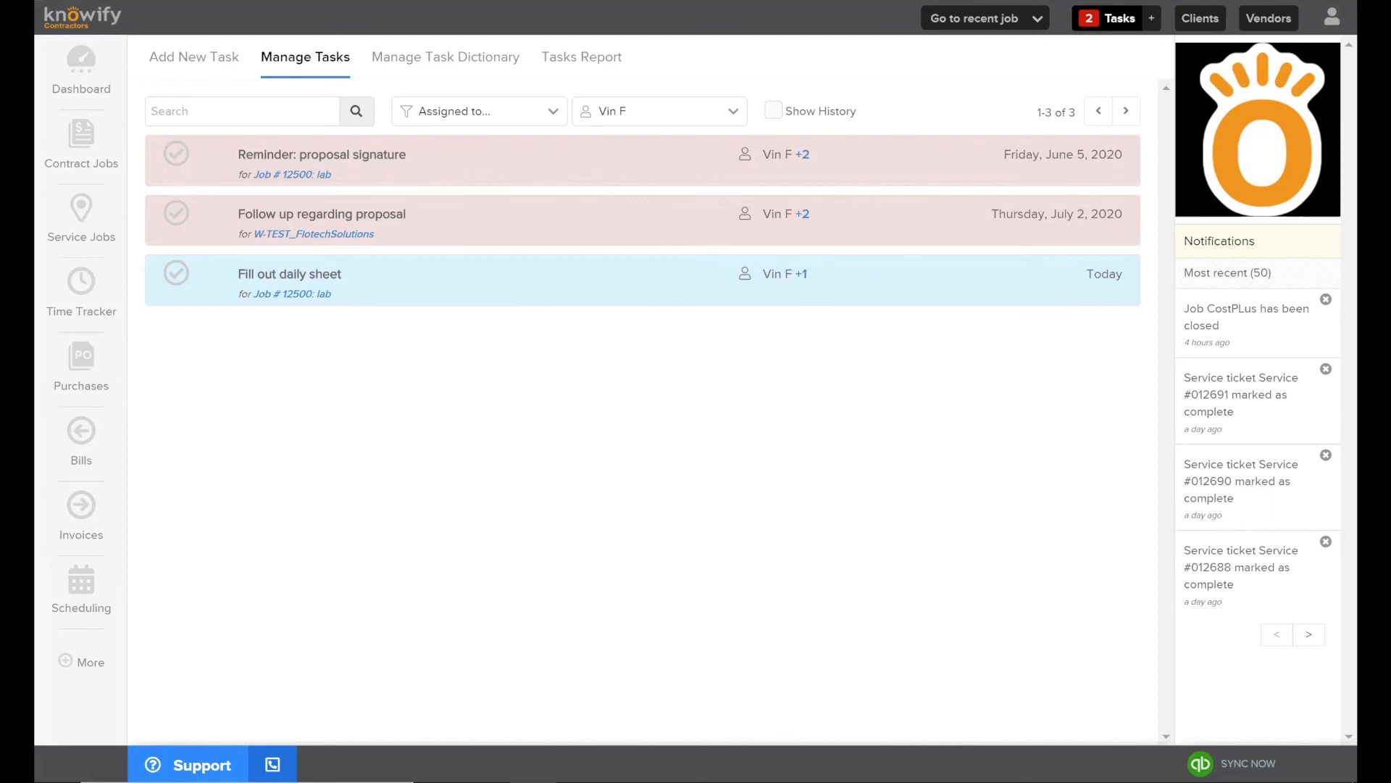
click(511, 112)
click(474, 161)
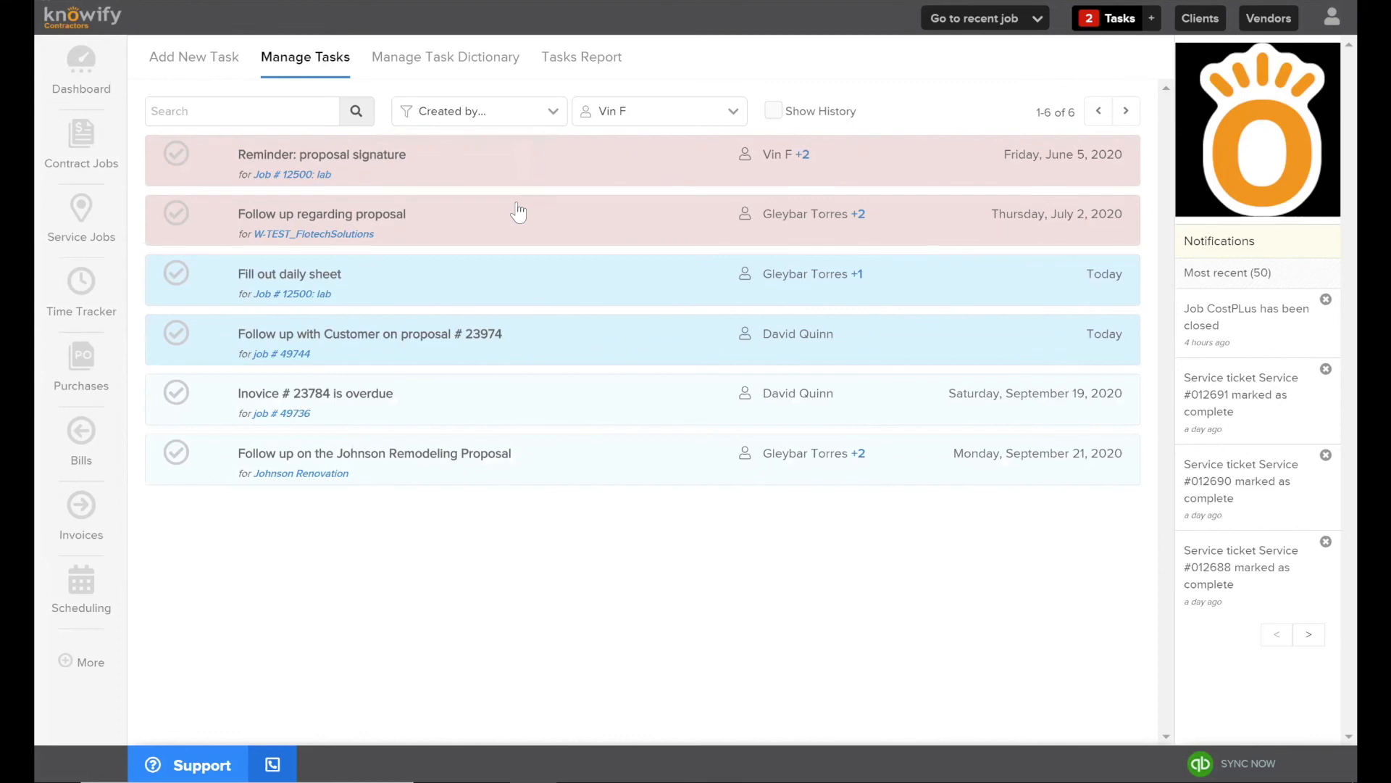
click(774, 113)
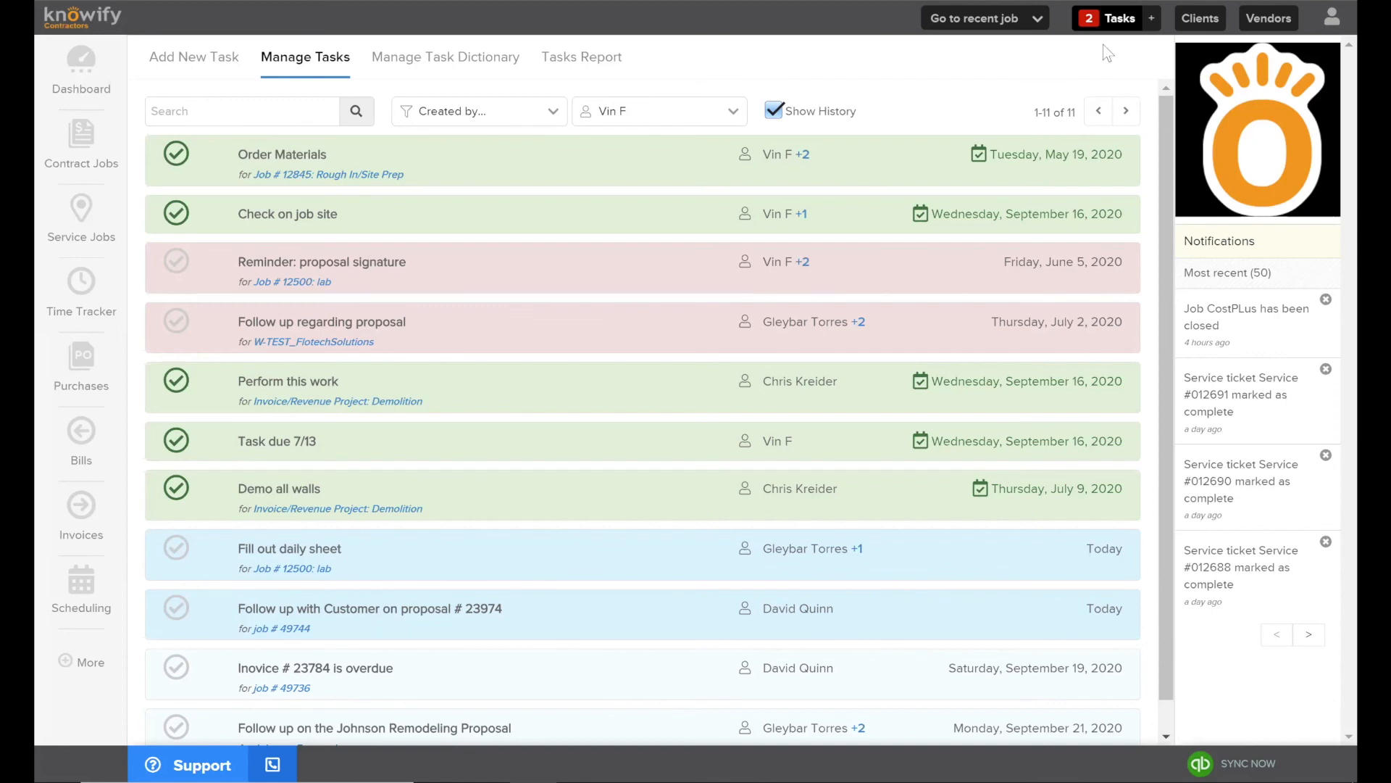
Search the support knowledge base for "add user".
click(161, 762)
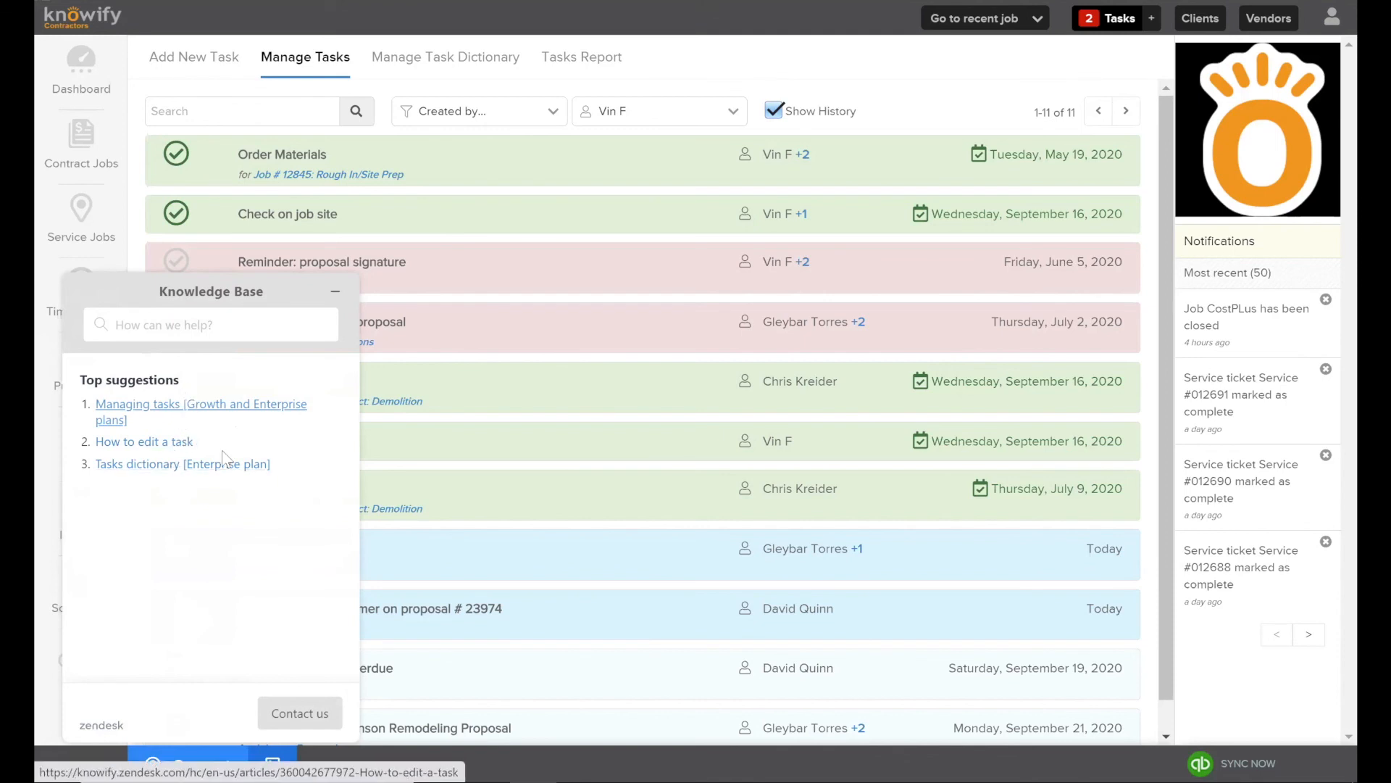
click(234, 331)
text(add us)
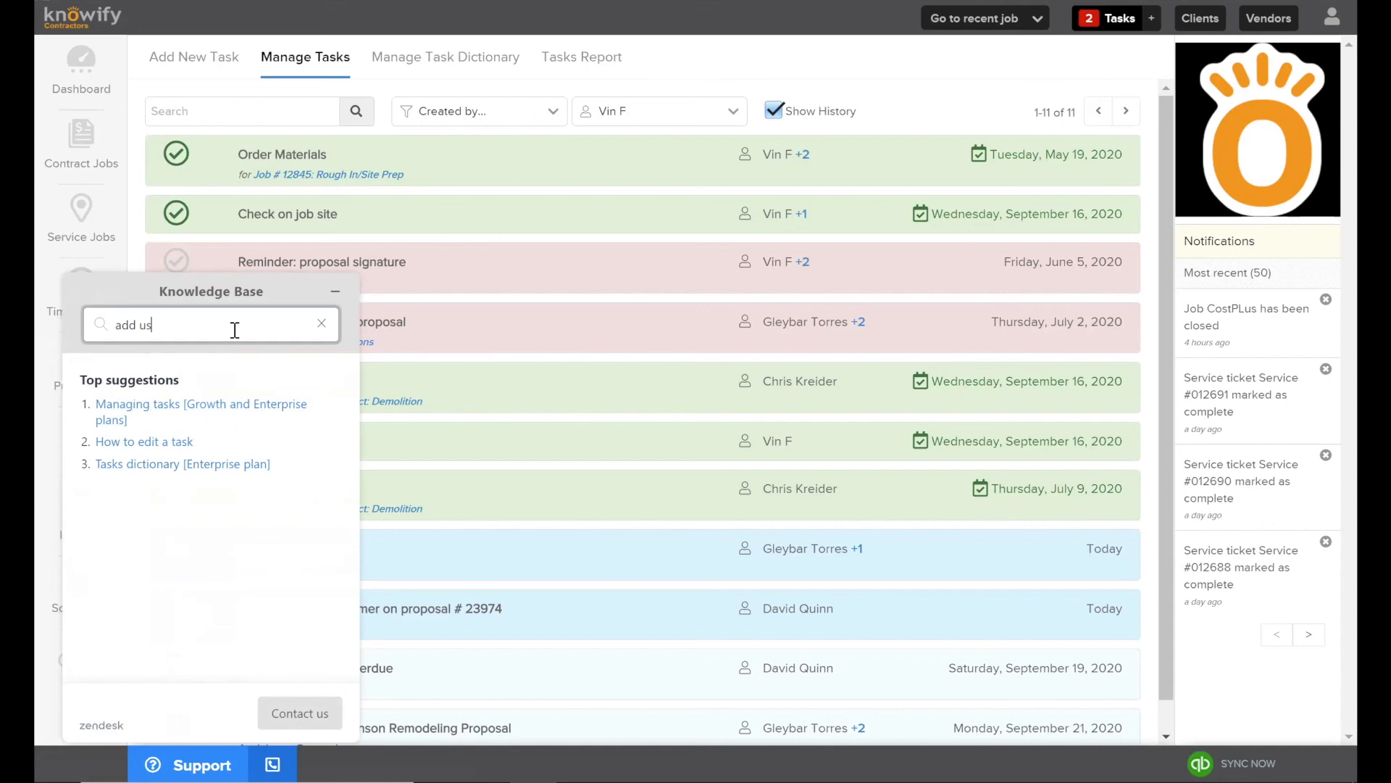
text(er)
key(Return)
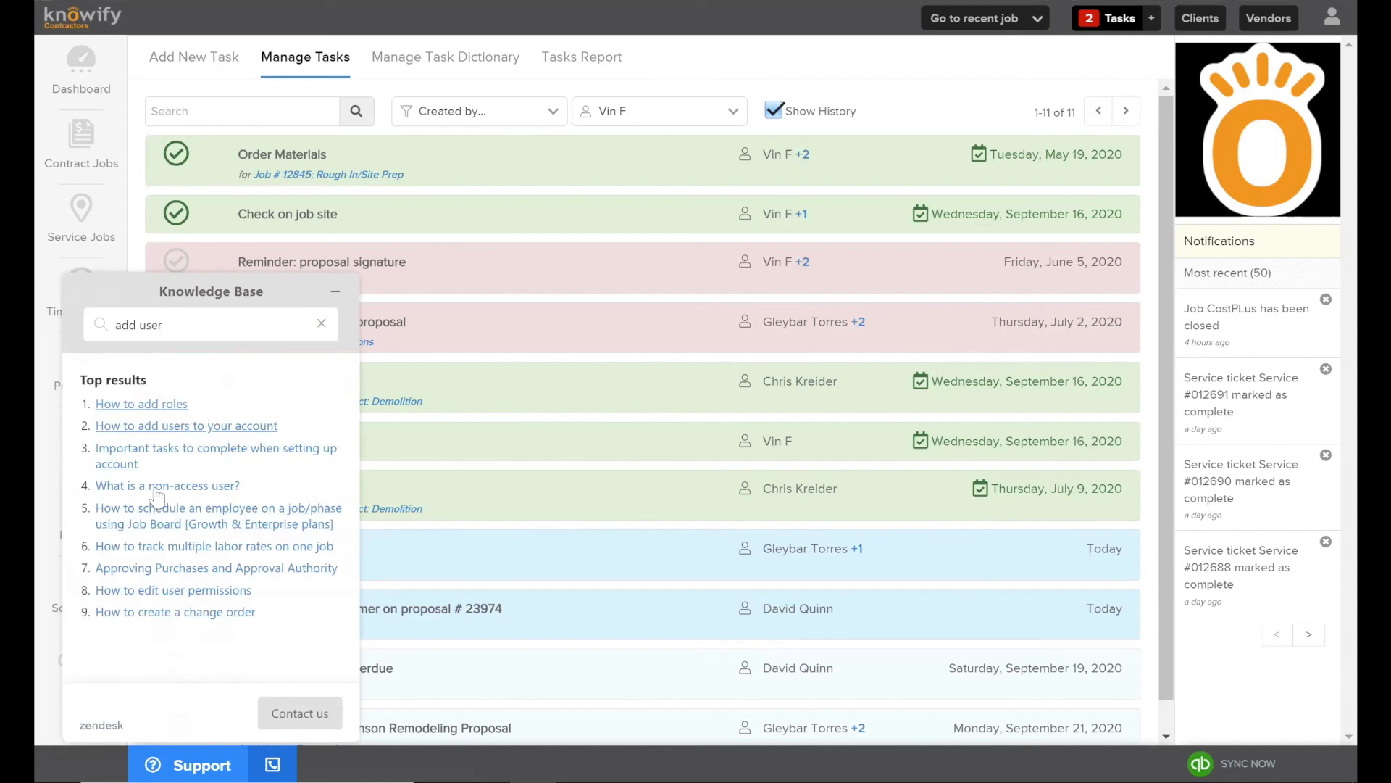
Read the "How to add roles" help article and view the support contact form without sending a request.
click(178, 410)
scroll(74, 546, down, 3)
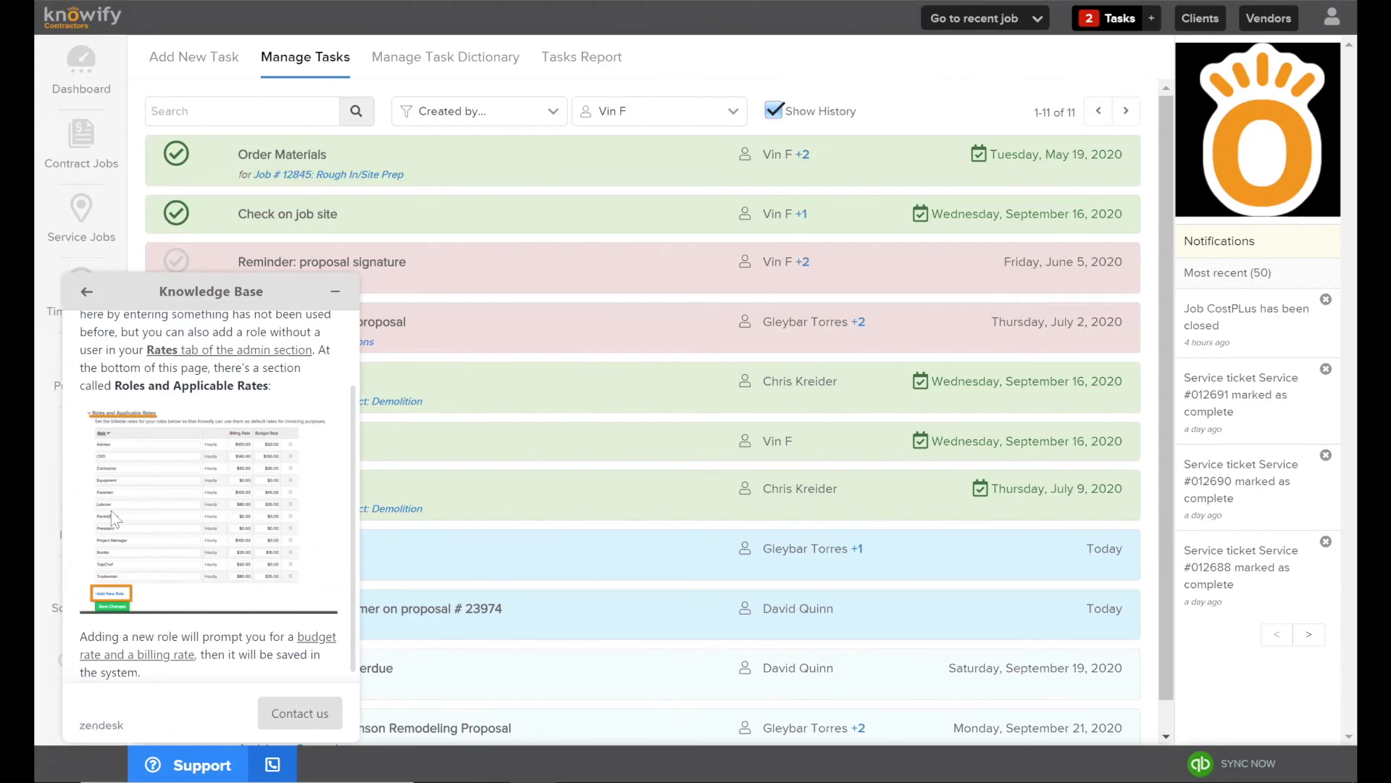
scroll(179, 490, up, 2)
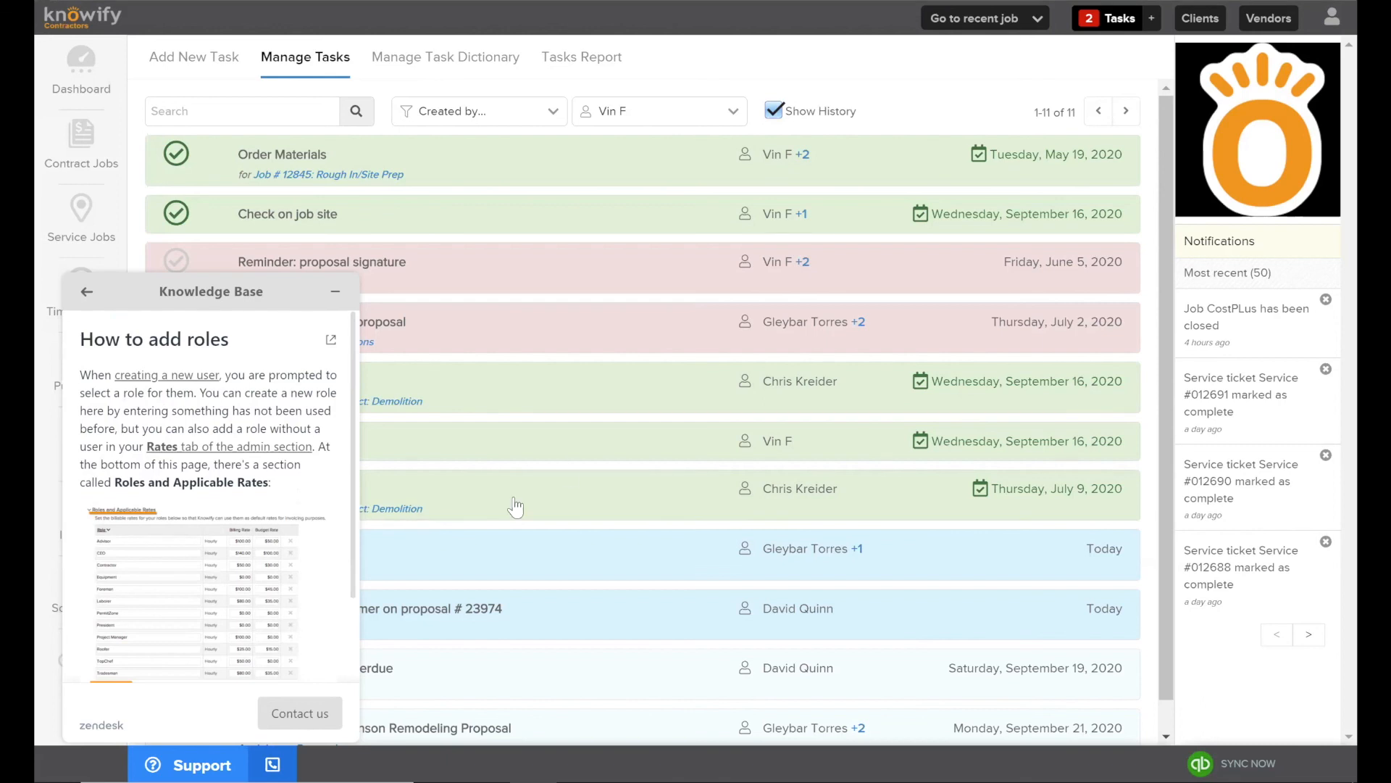
click(298, 713)
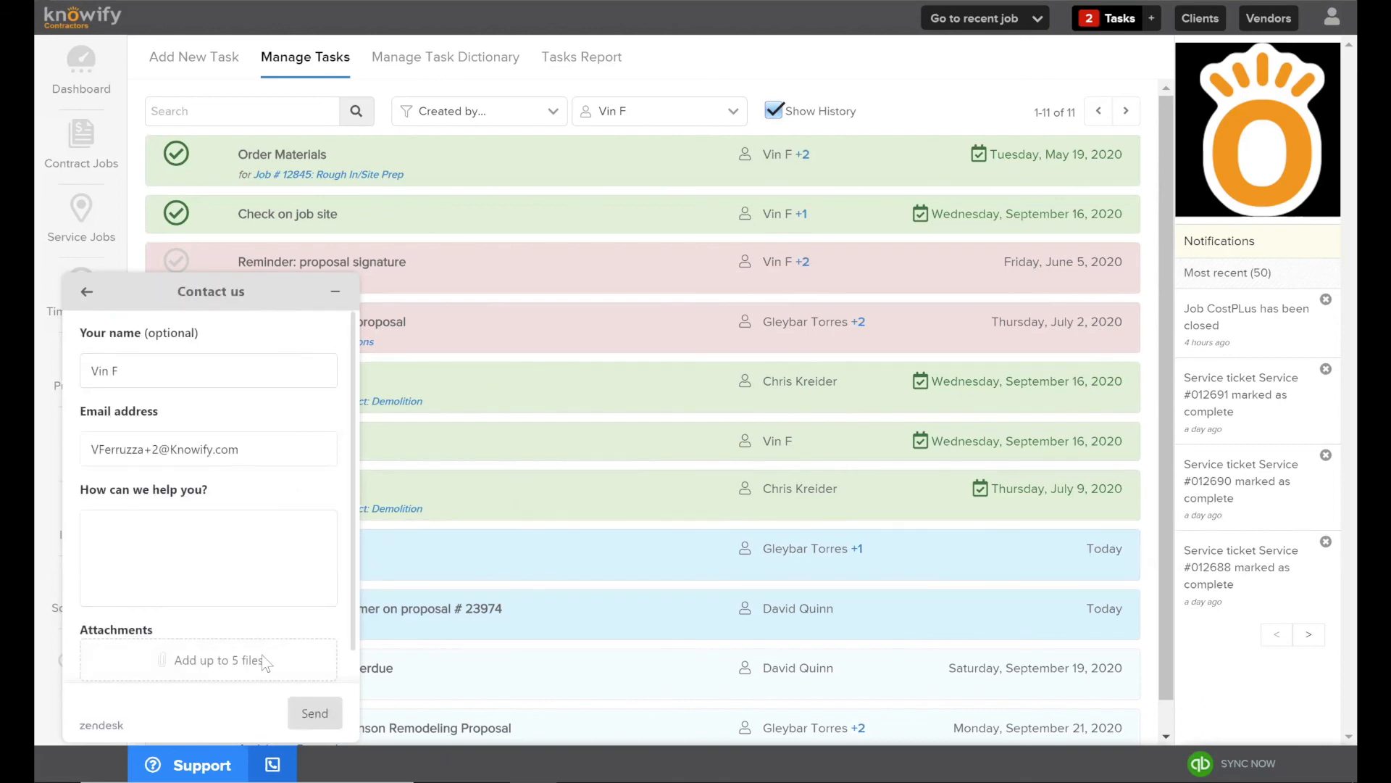
click(336, 293)
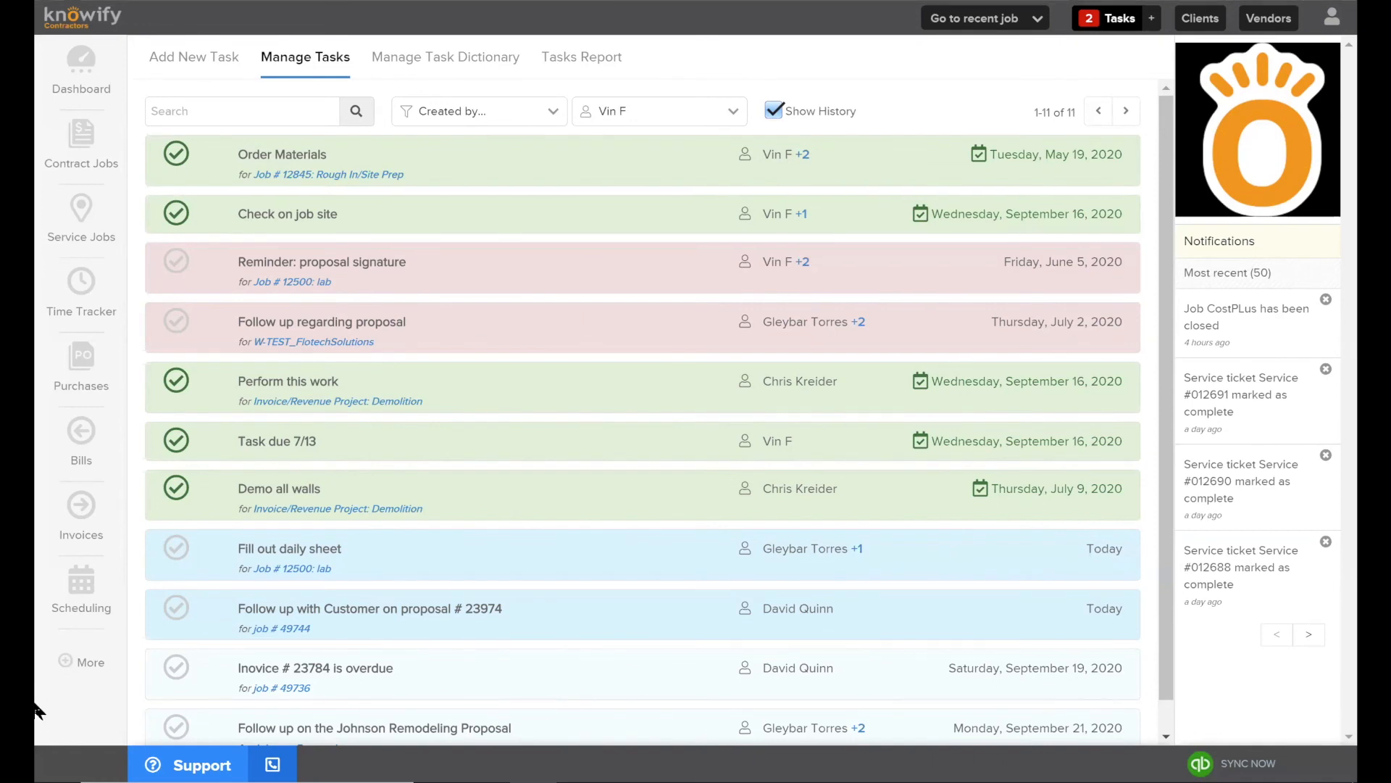
Open scheduling's Resource Day view and examine the 9/16/20 hours of the foreman allocated to Job #555's Rough In/Site Prep.
click(79, 593)
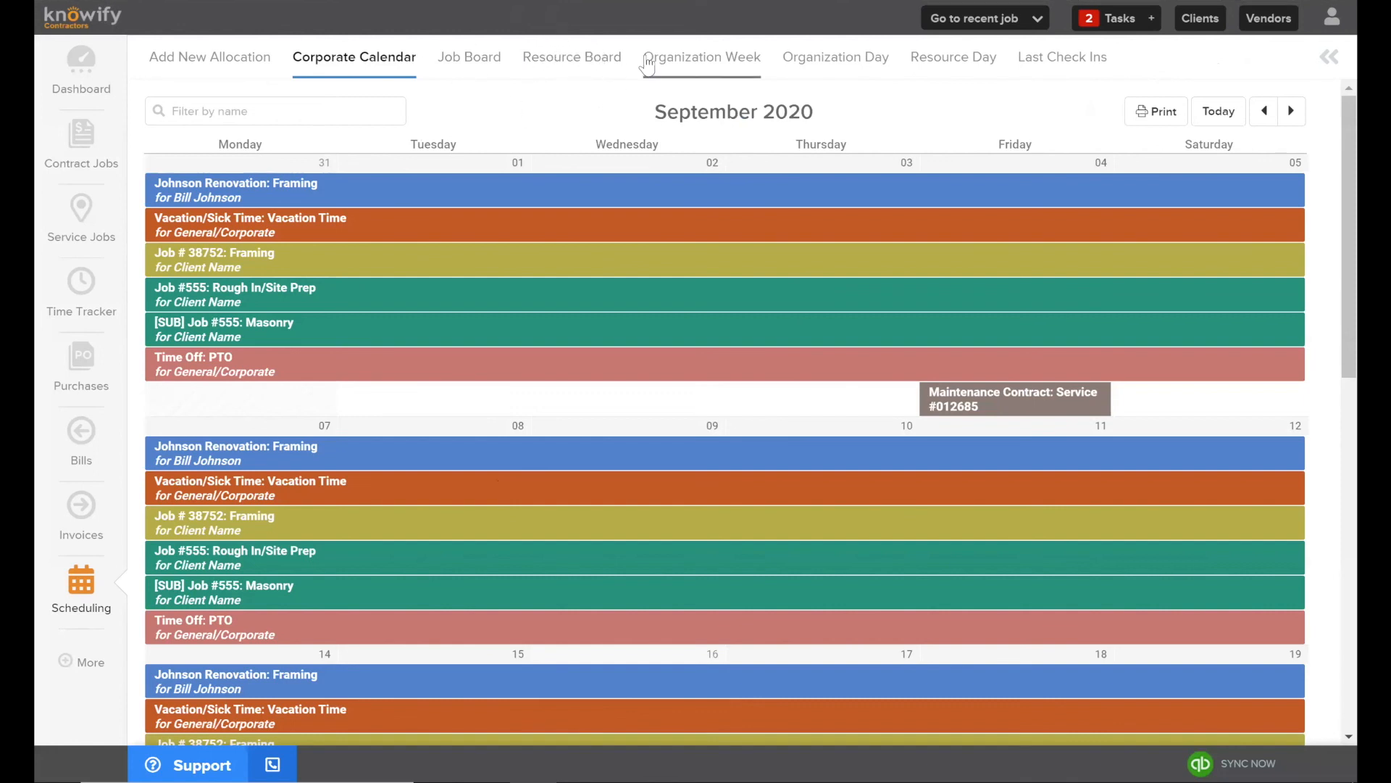
click(976, 59)
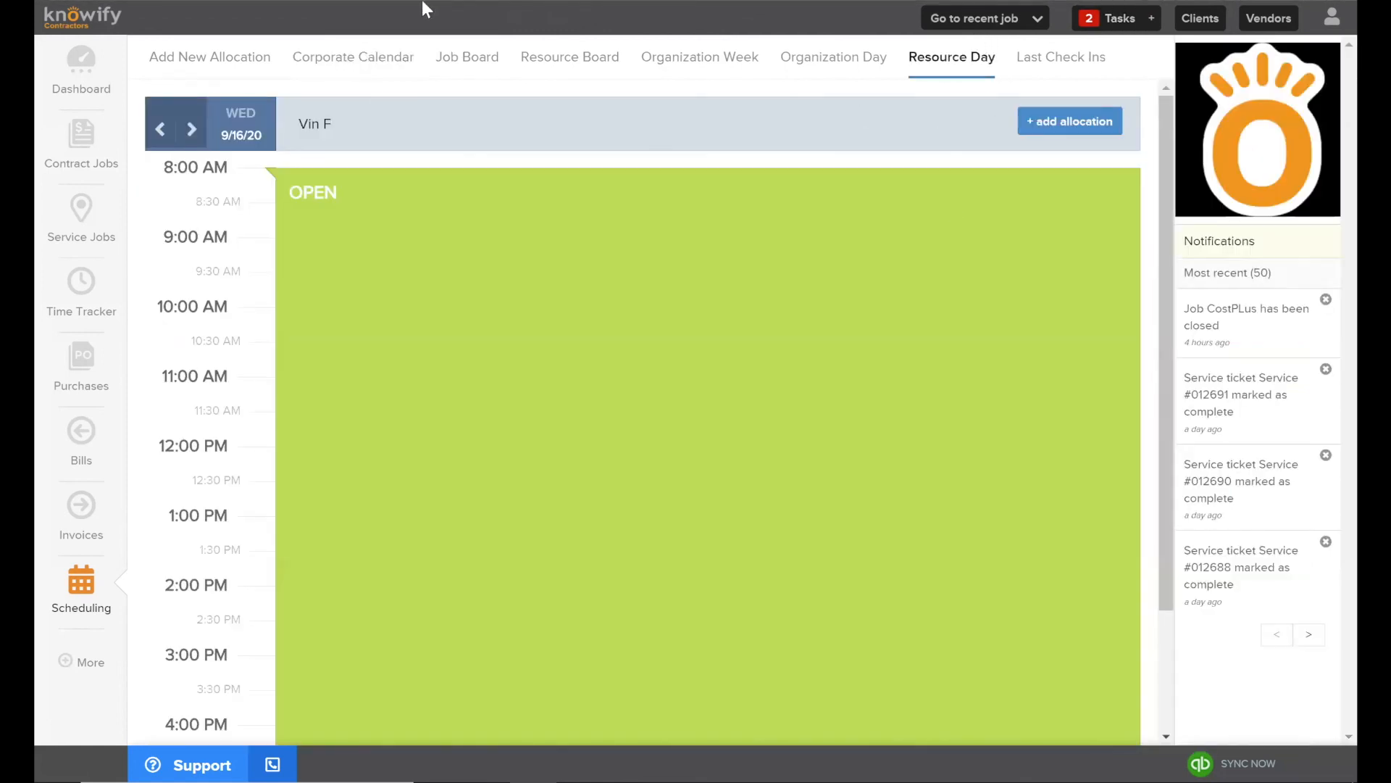
click(404, 124)
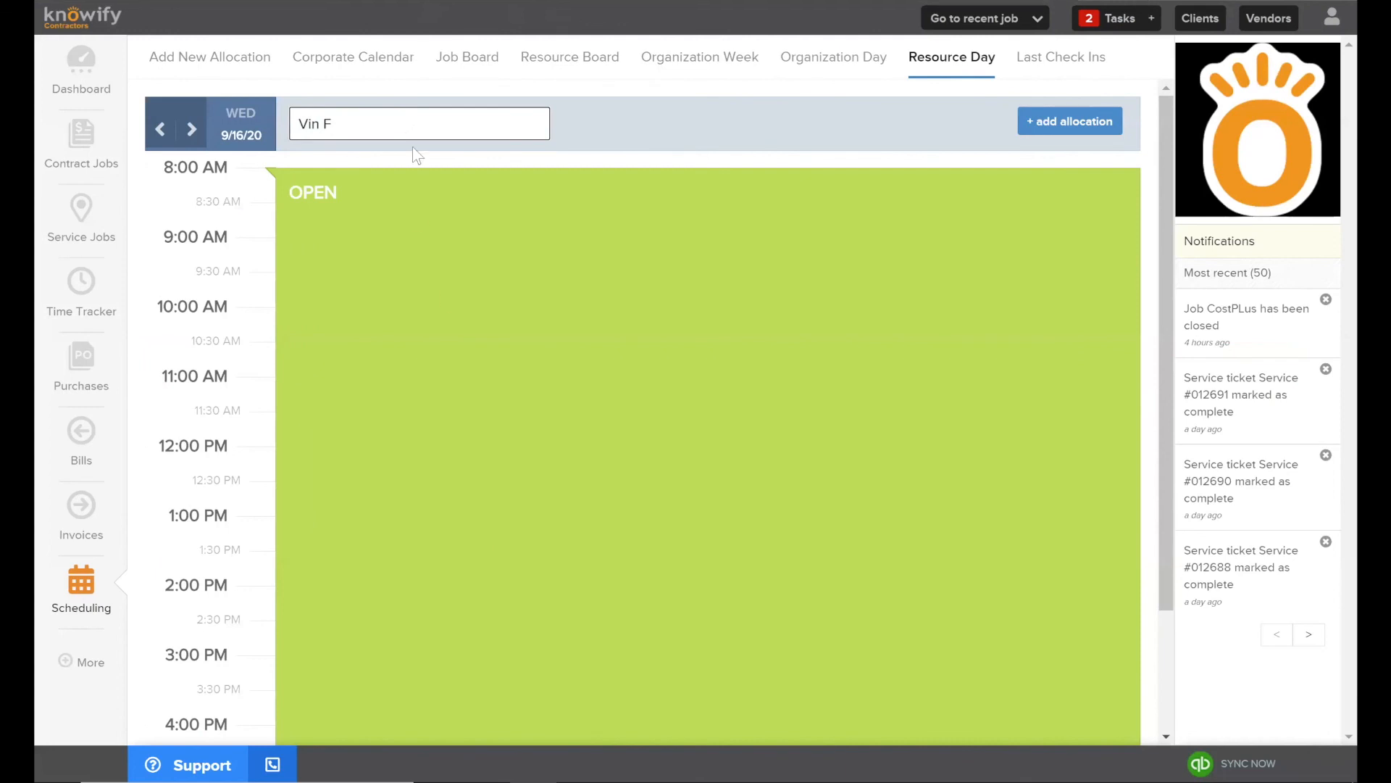
click(416, 129)
click(415, 205)
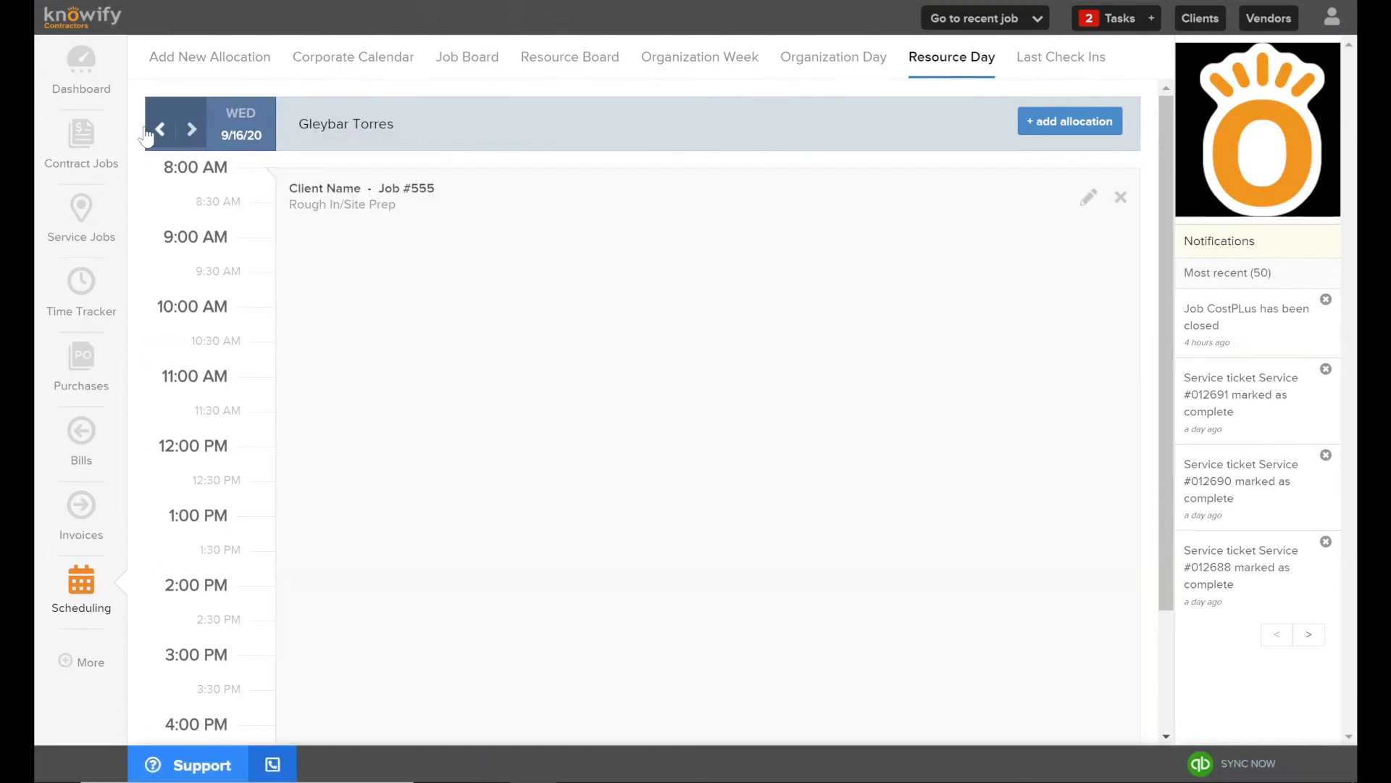
scroll(440, 242, down, 3)
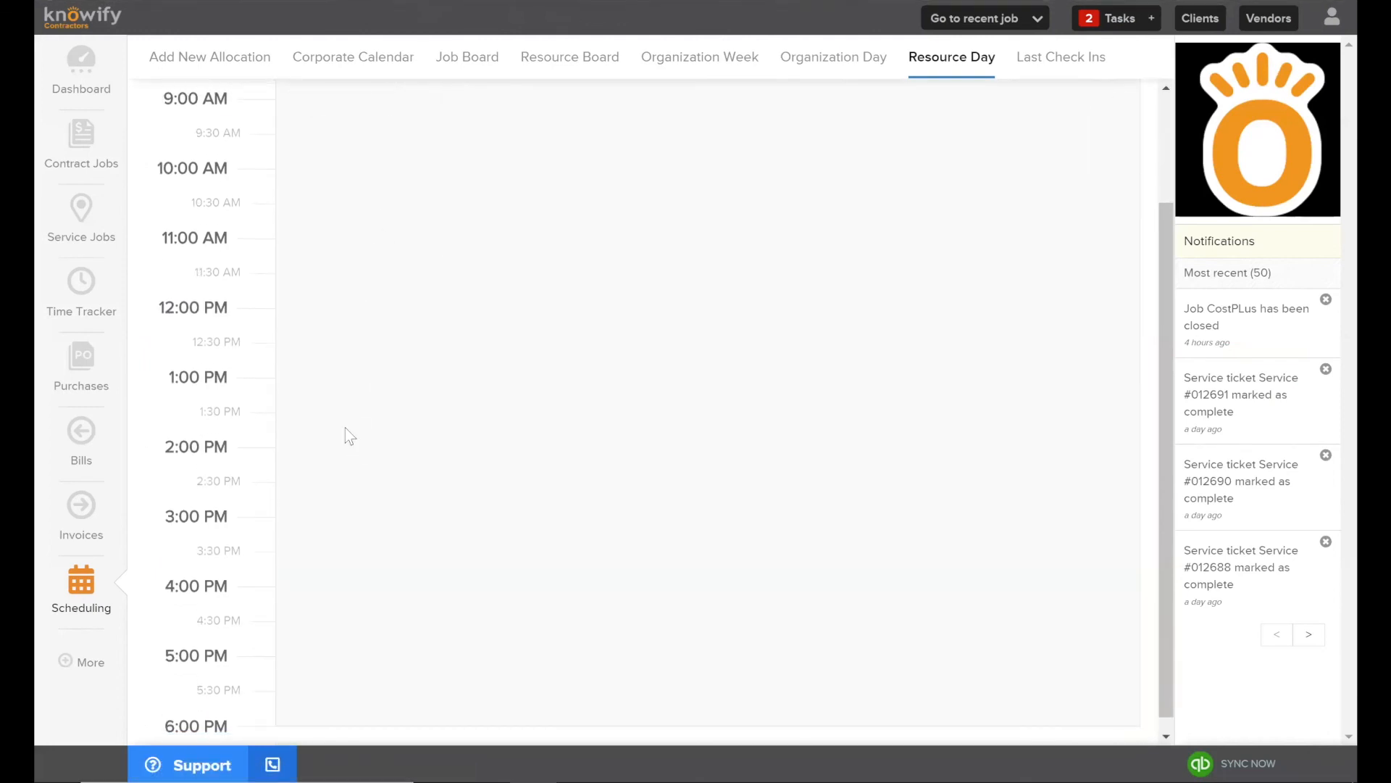
scroll(345, 428, up, 3)
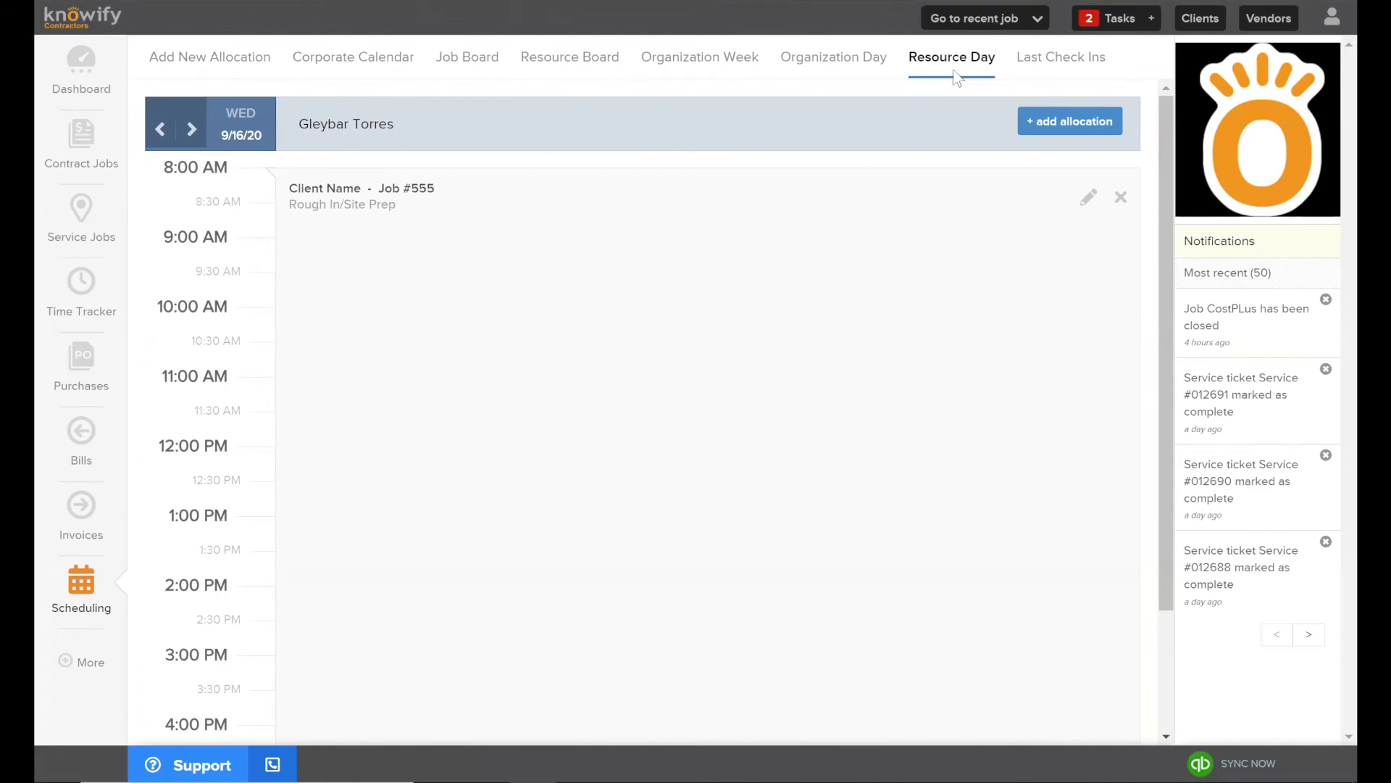
Review the weekly Resource Board for September 16, 2020 and view its support knowledge base suggestions.
click(540, 64)
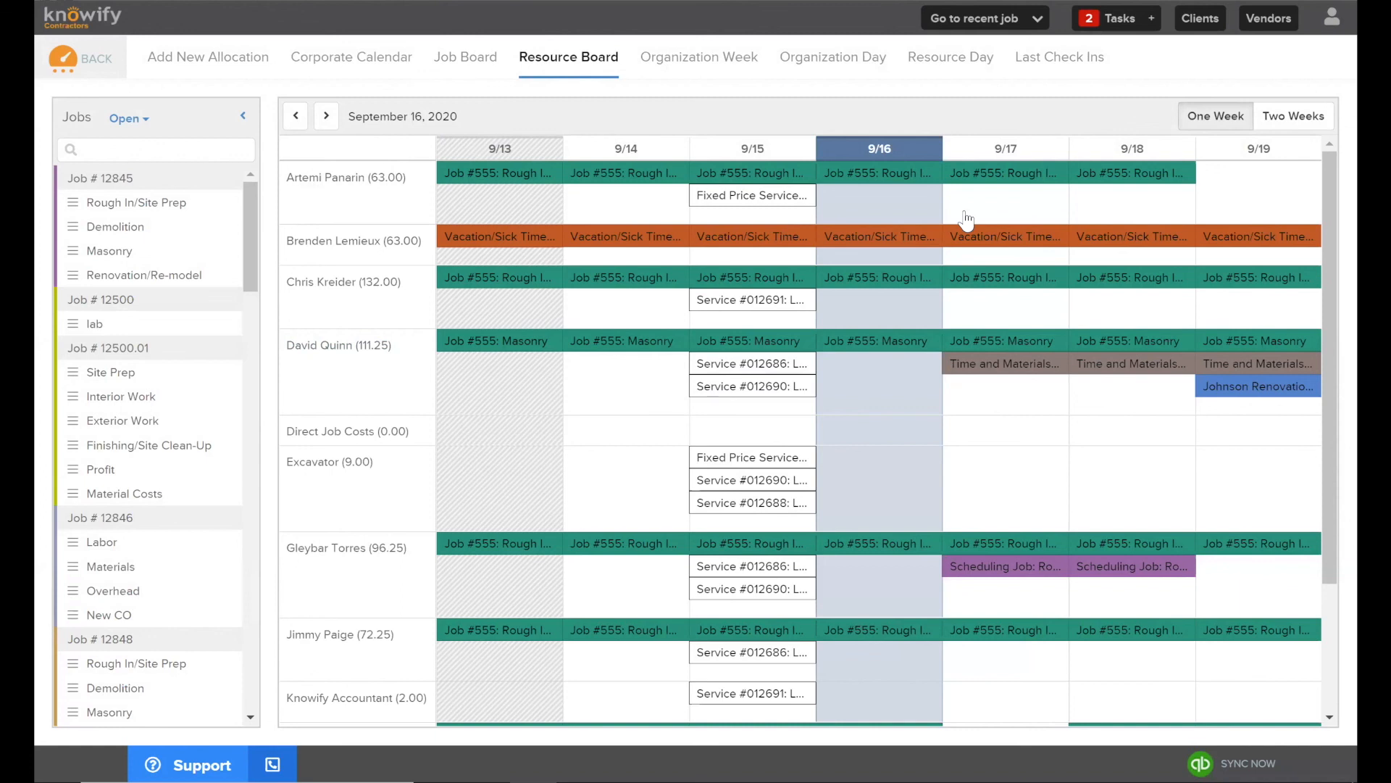
click(185, 765)
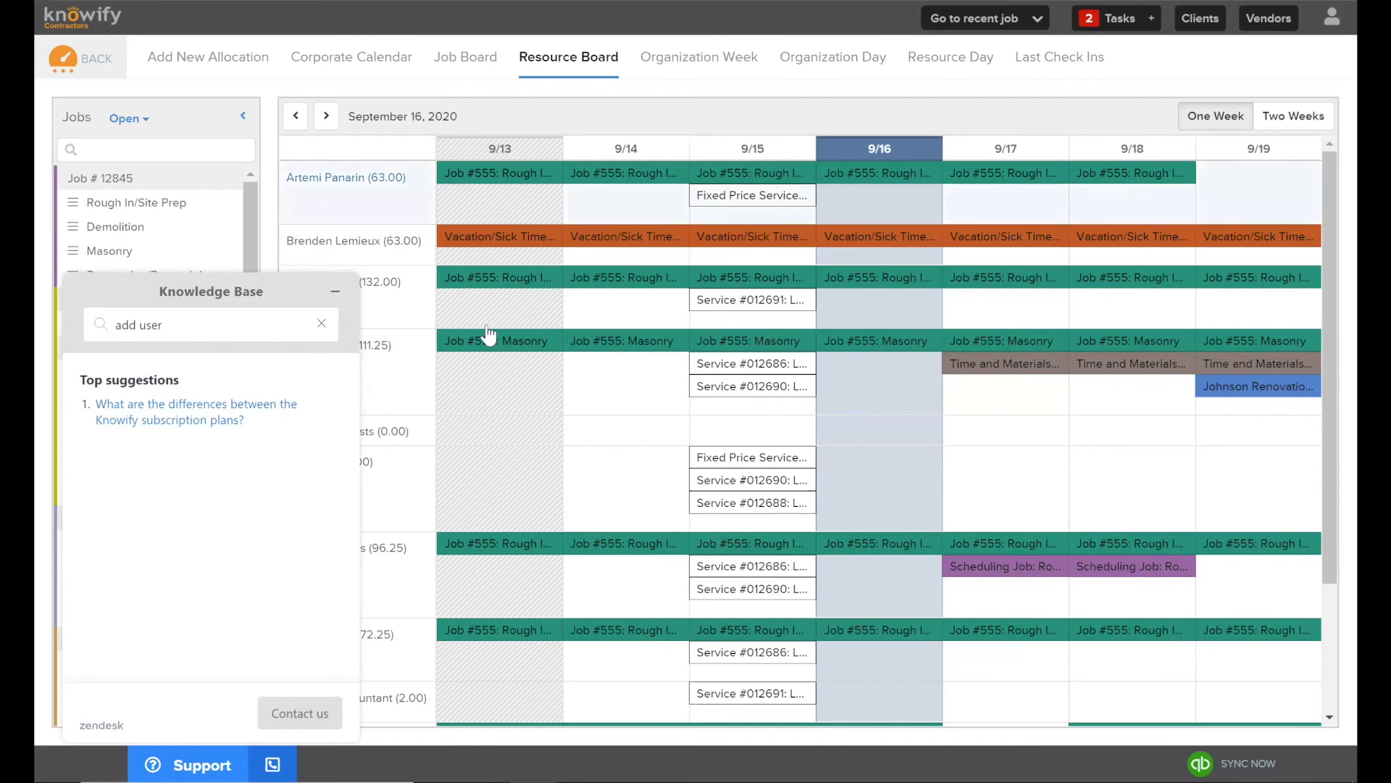
click(335, 292)
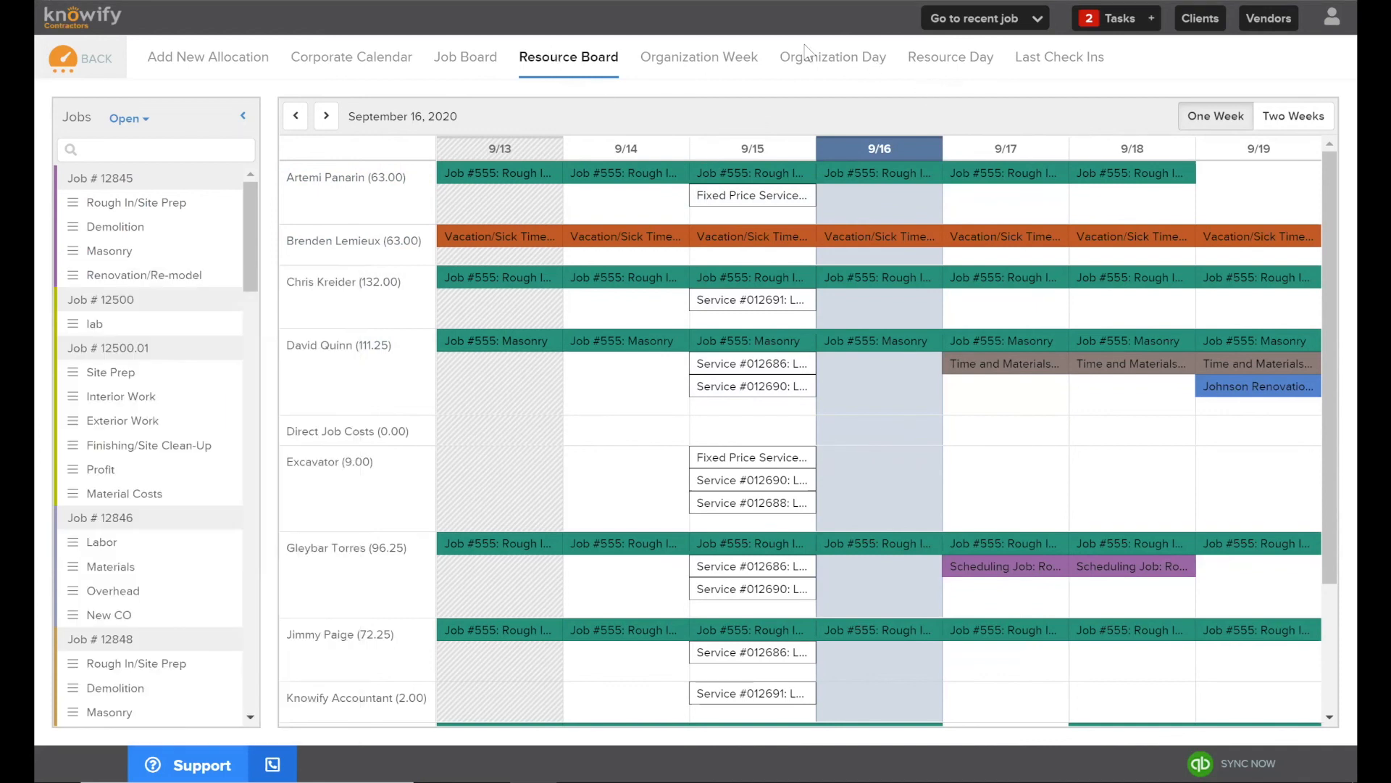
Show the Job Board from May 1, 2020 and view the scheduling options for Job # 4500's Rough In/Site Prep phase.
click(495, 61)
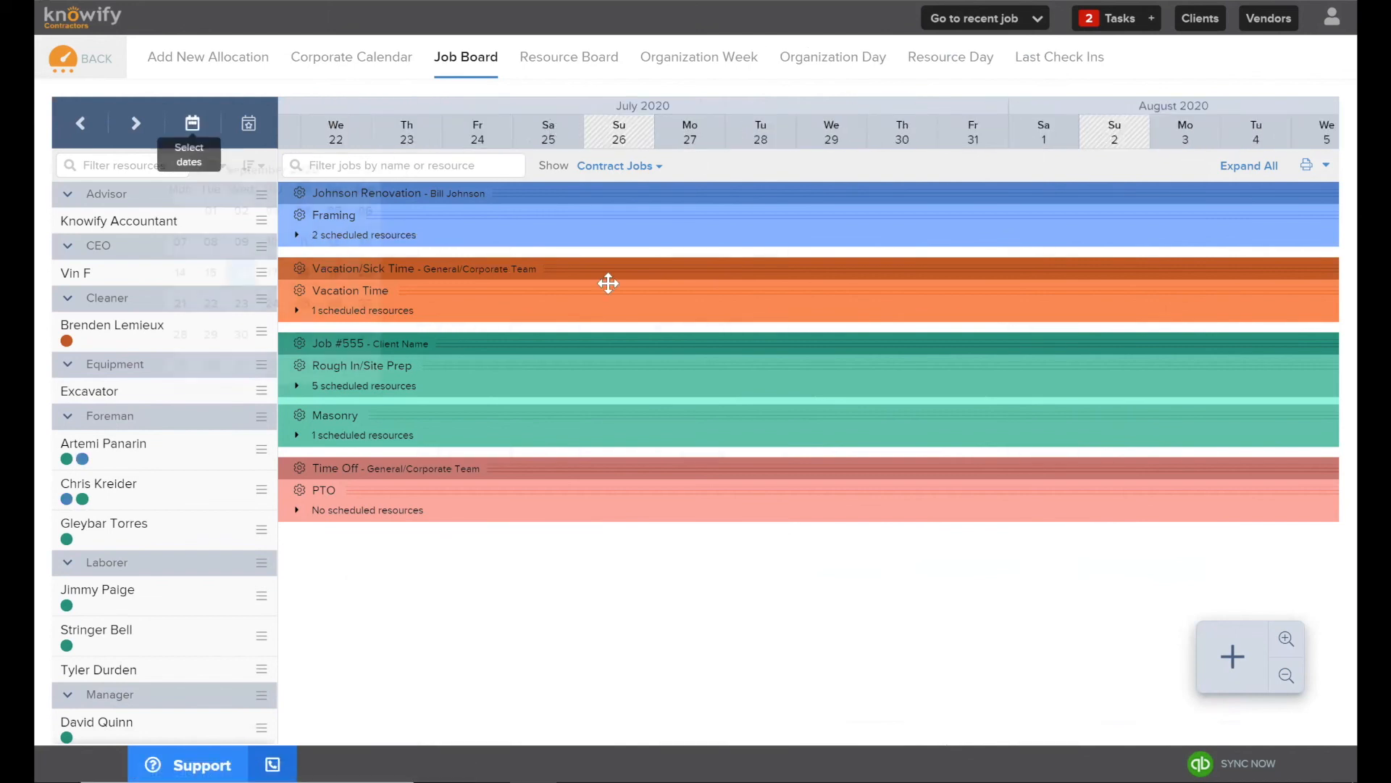
click(192, 123)
click(179, 171)
click(179, 170)
click(179, 170)
click(179, 170)
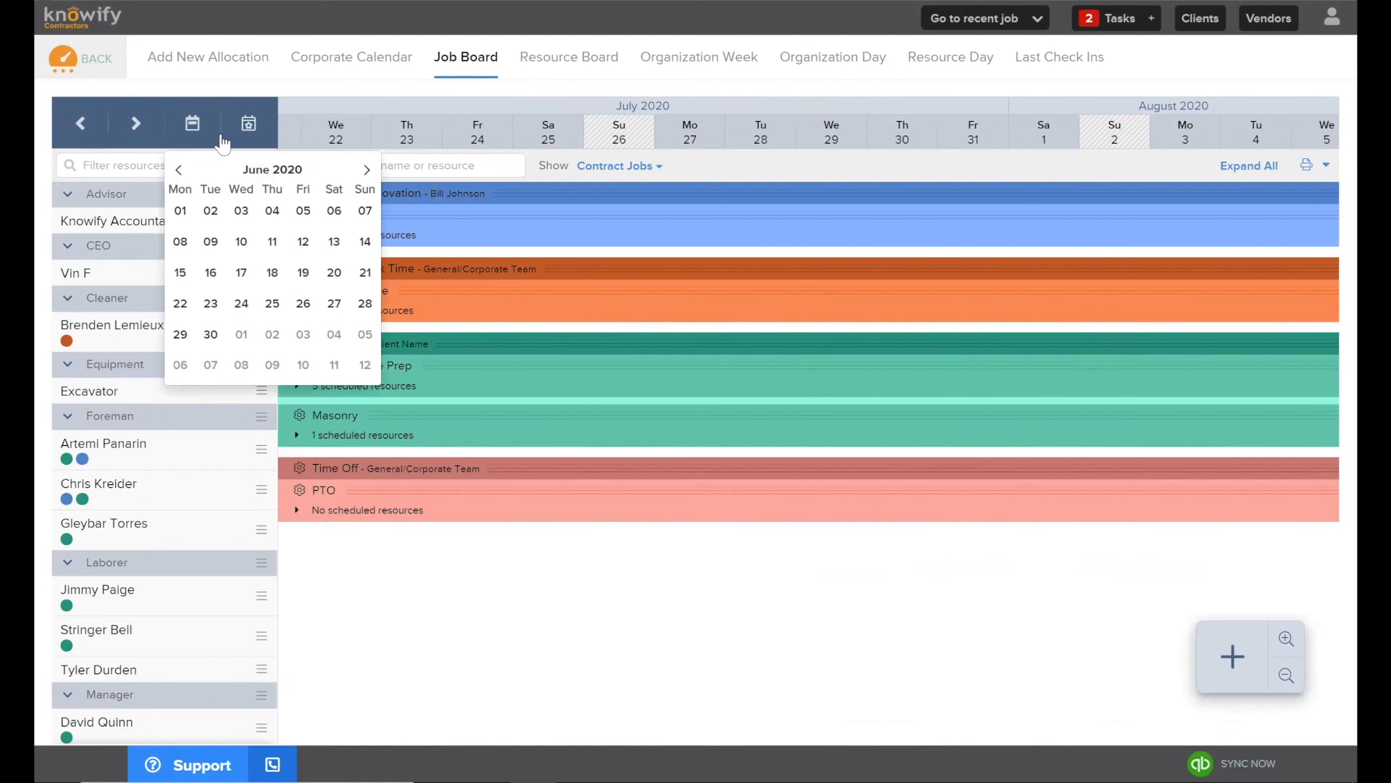
click(179, 171)
click(366, 169)
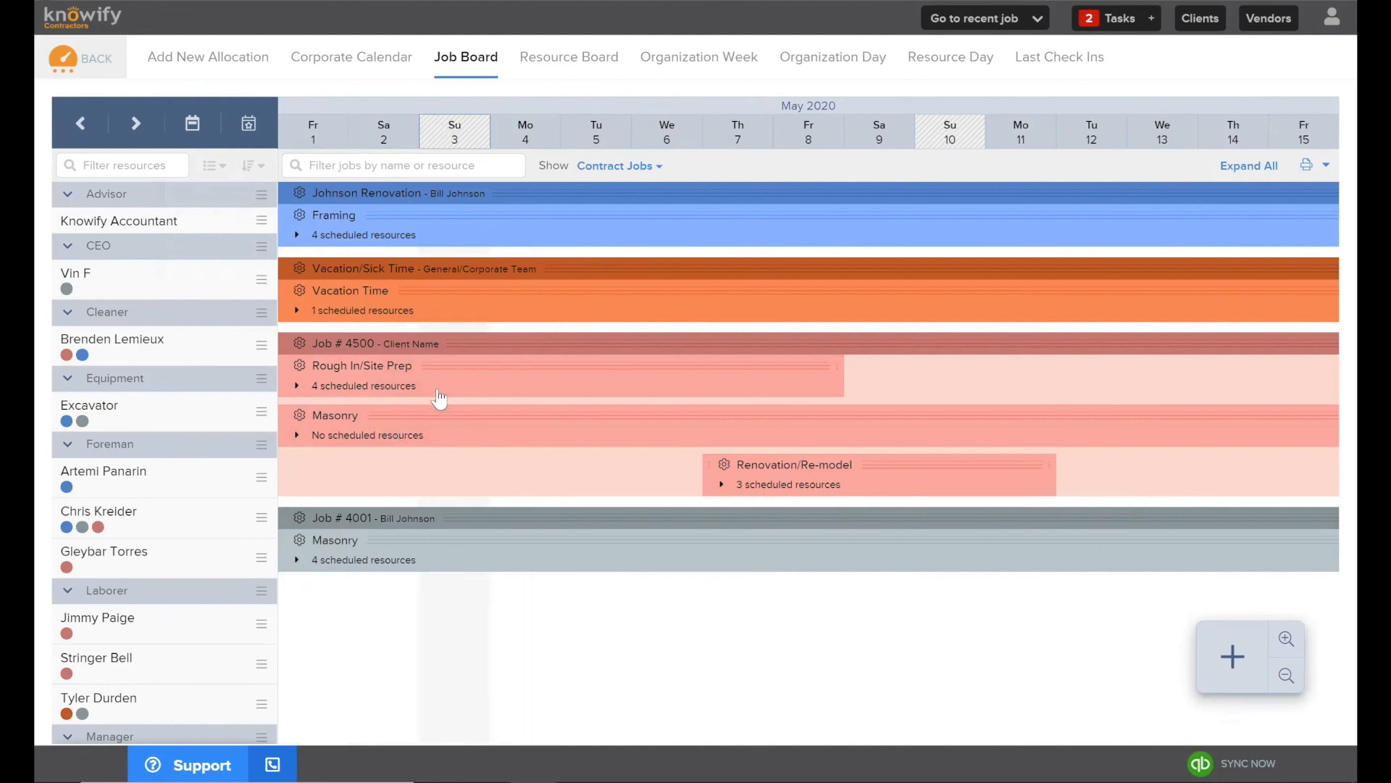
click(300, 367)
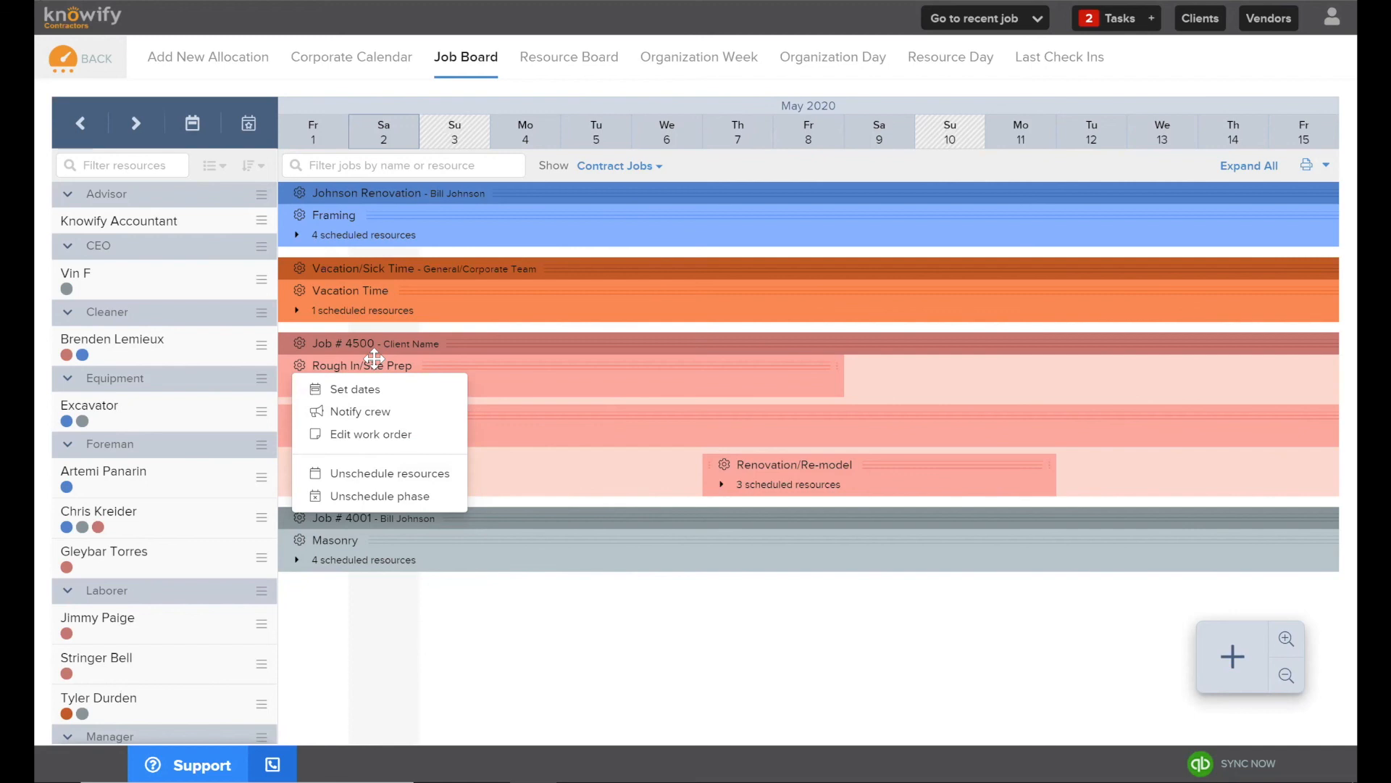
click(1215, 61)
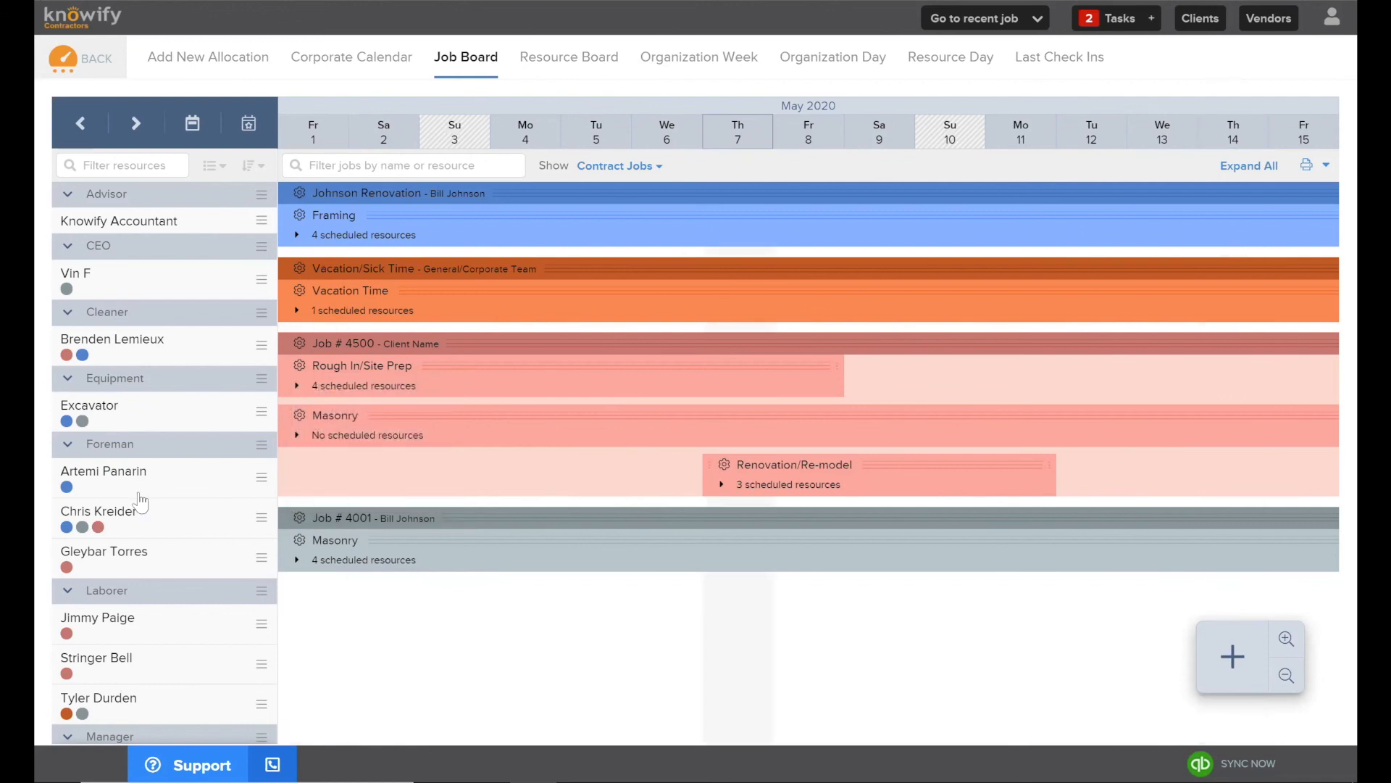